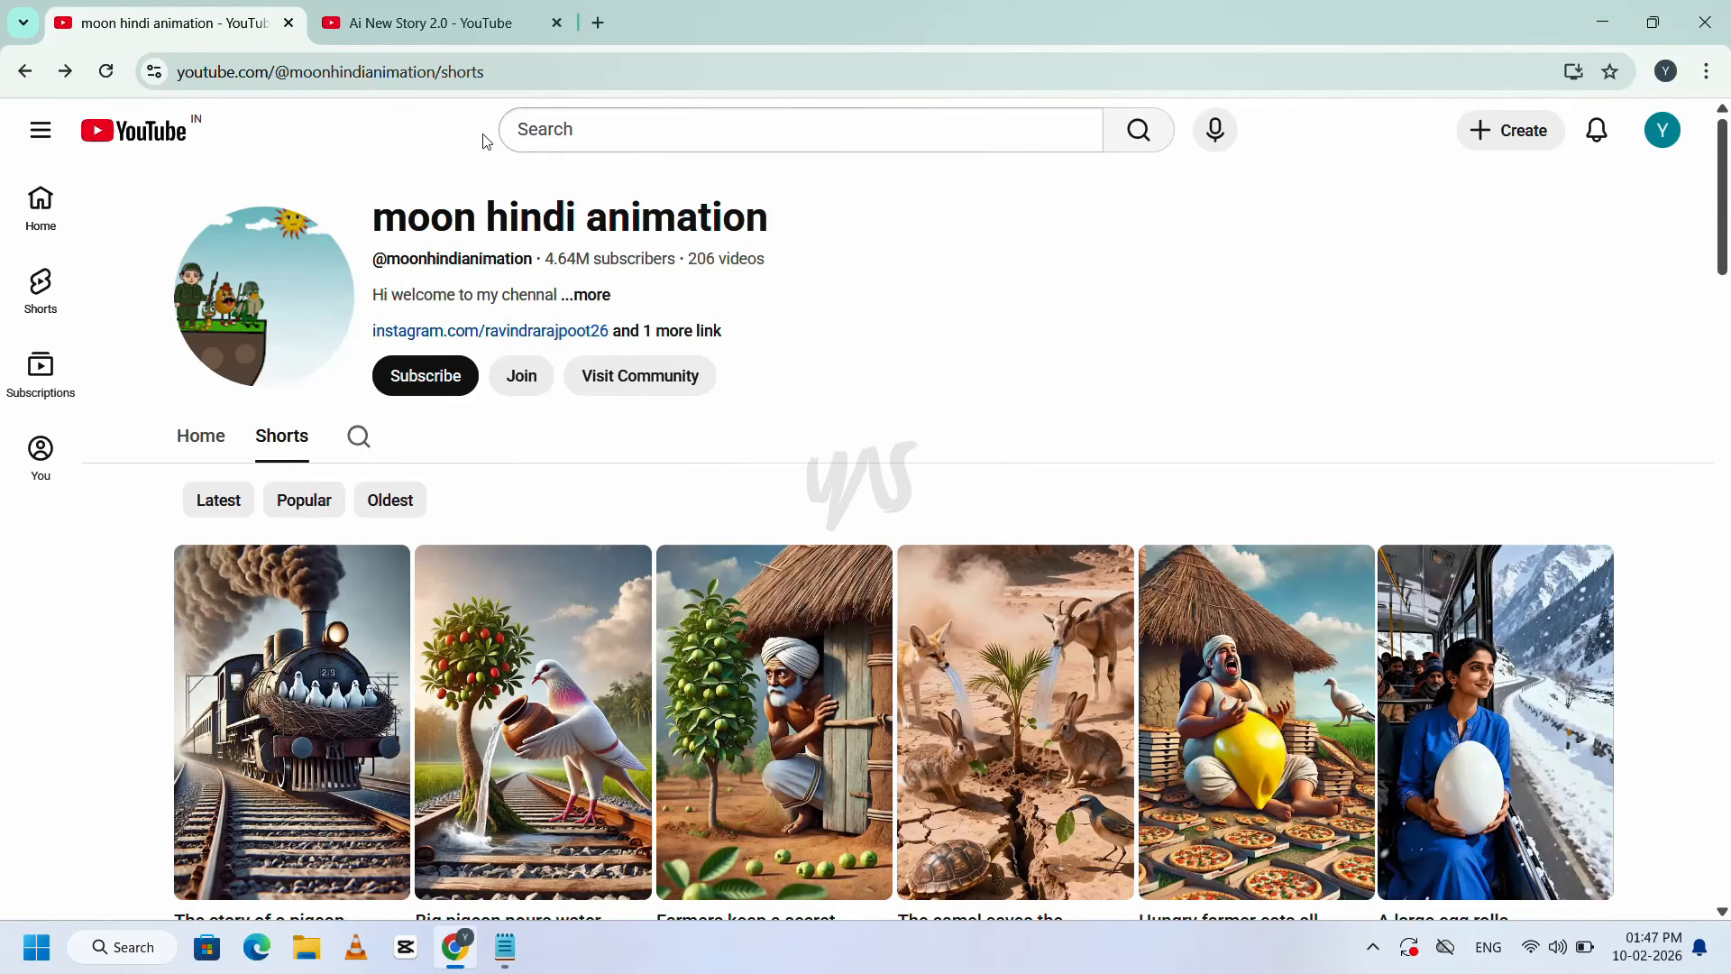
- Examine the subscriber and video counts of the Ai New Story 2.0 channel
left_click(411, 24)
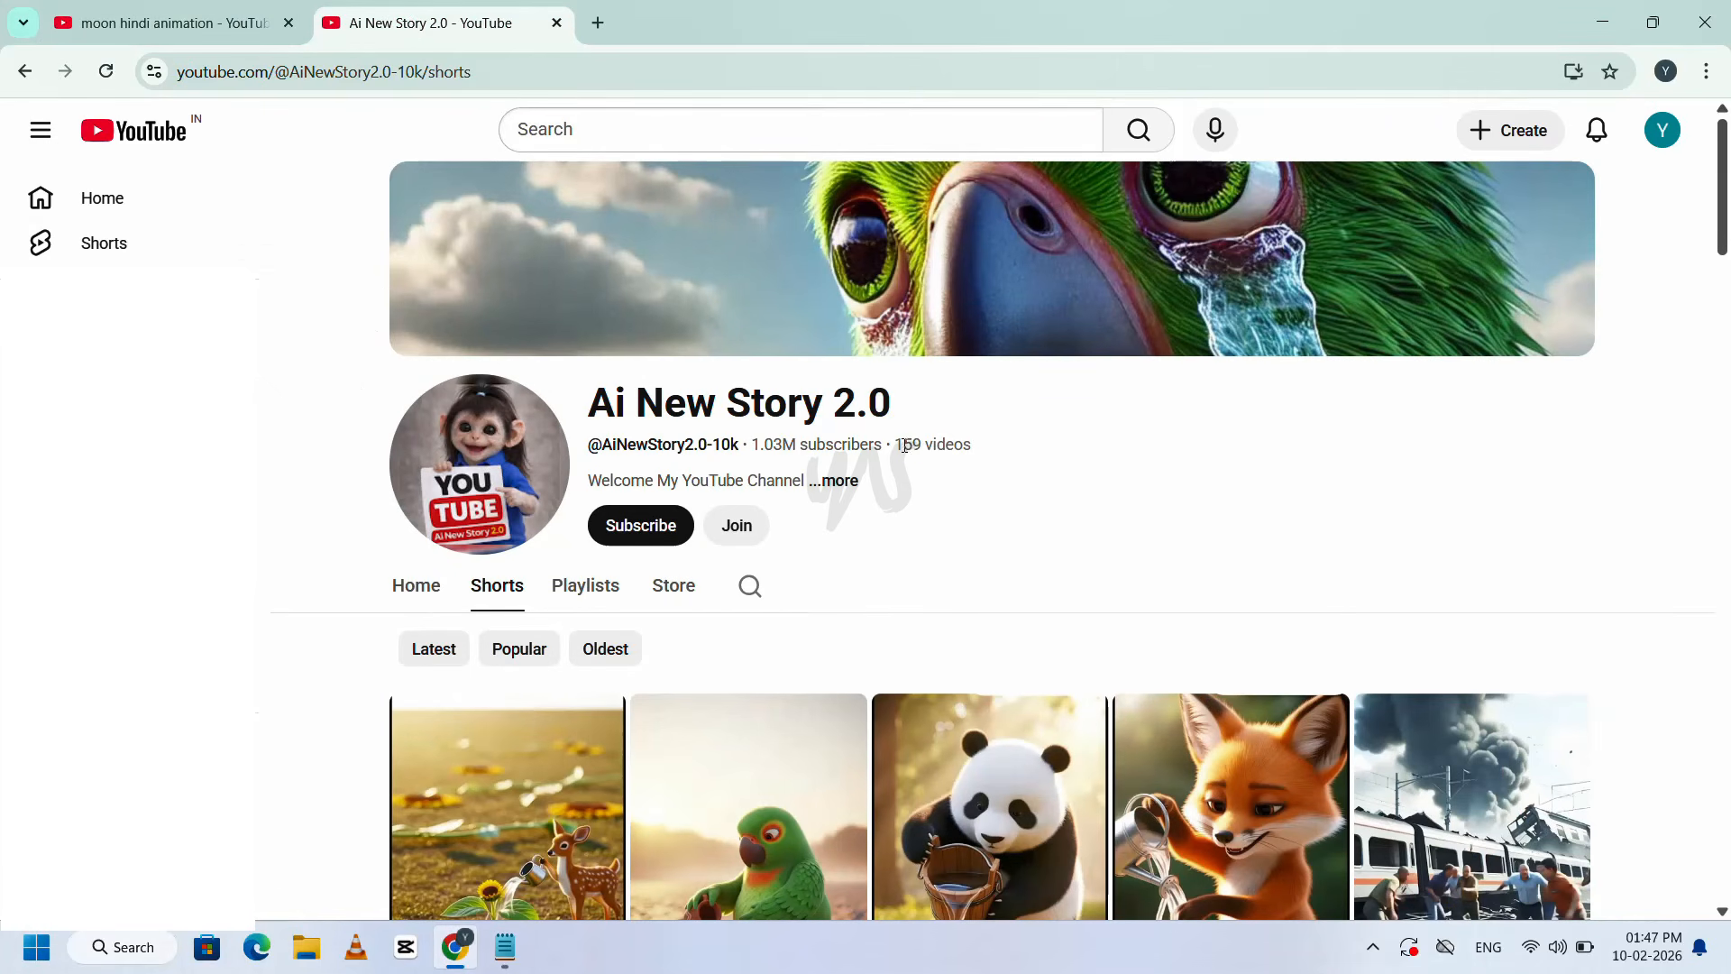
left_click_drag(901, 445, 964, 446)
left_click(741, 448)
left_click_drag(741, 448, 852, 446)
left_click(1116, 560)
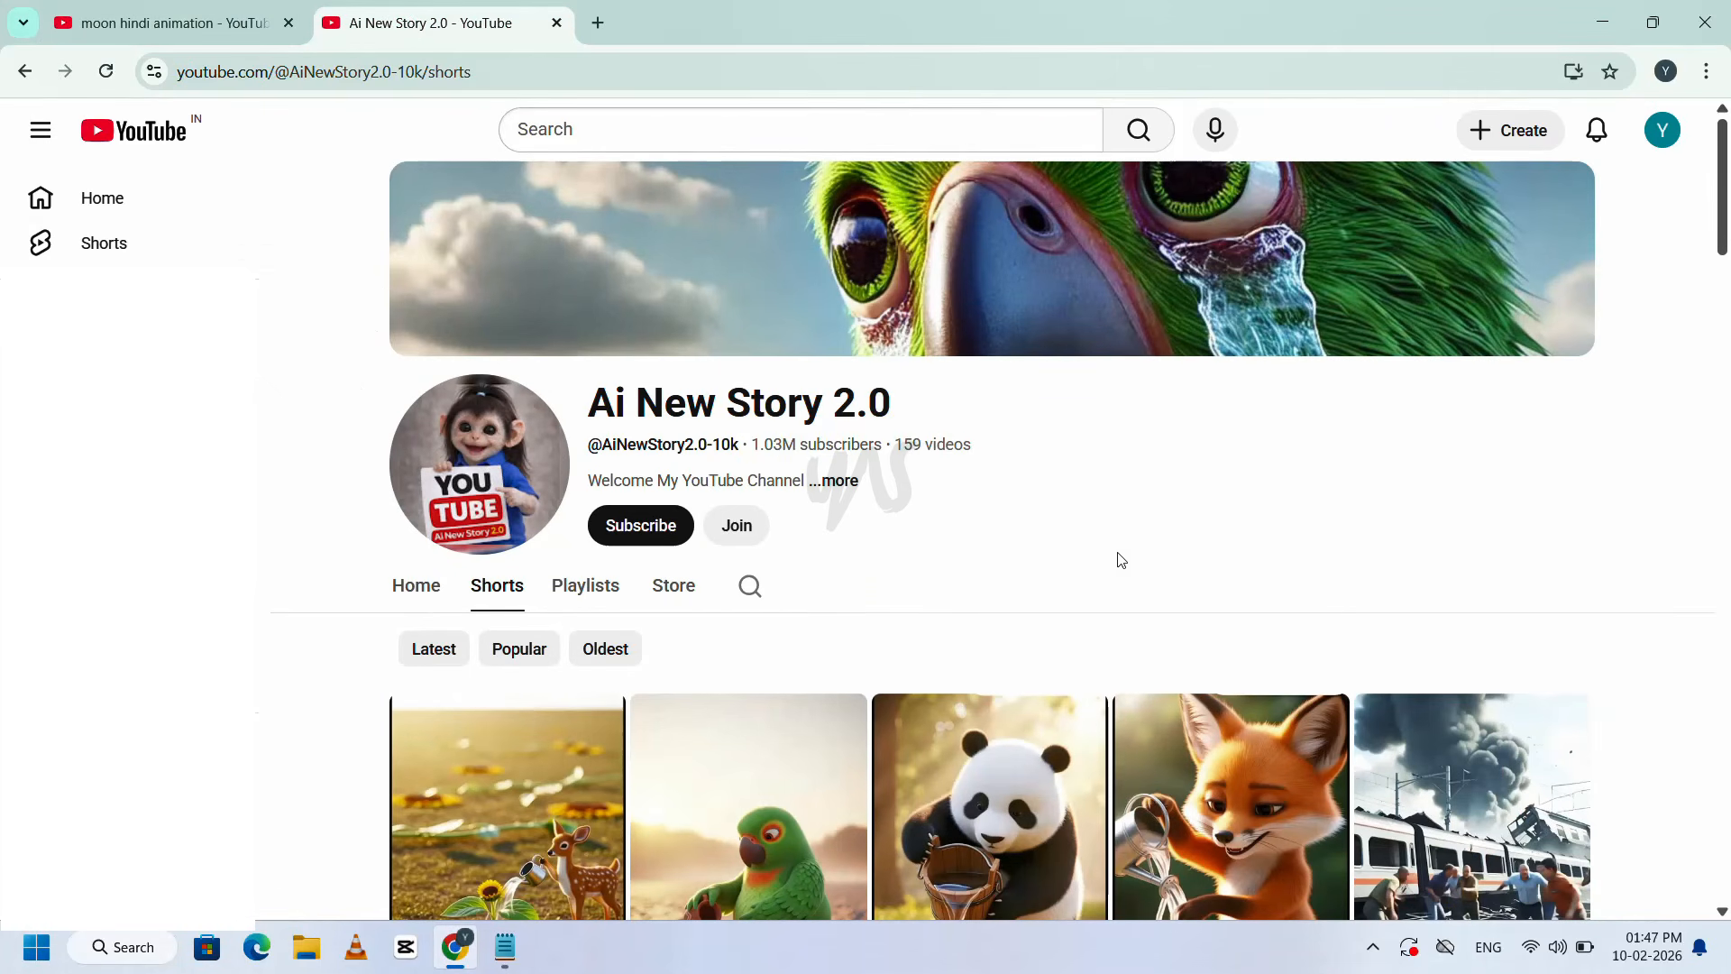
- Sort the Ai New Story 2.0 channel's Shorts by Popular and look through their themes and view counts
left_click(523, 662)
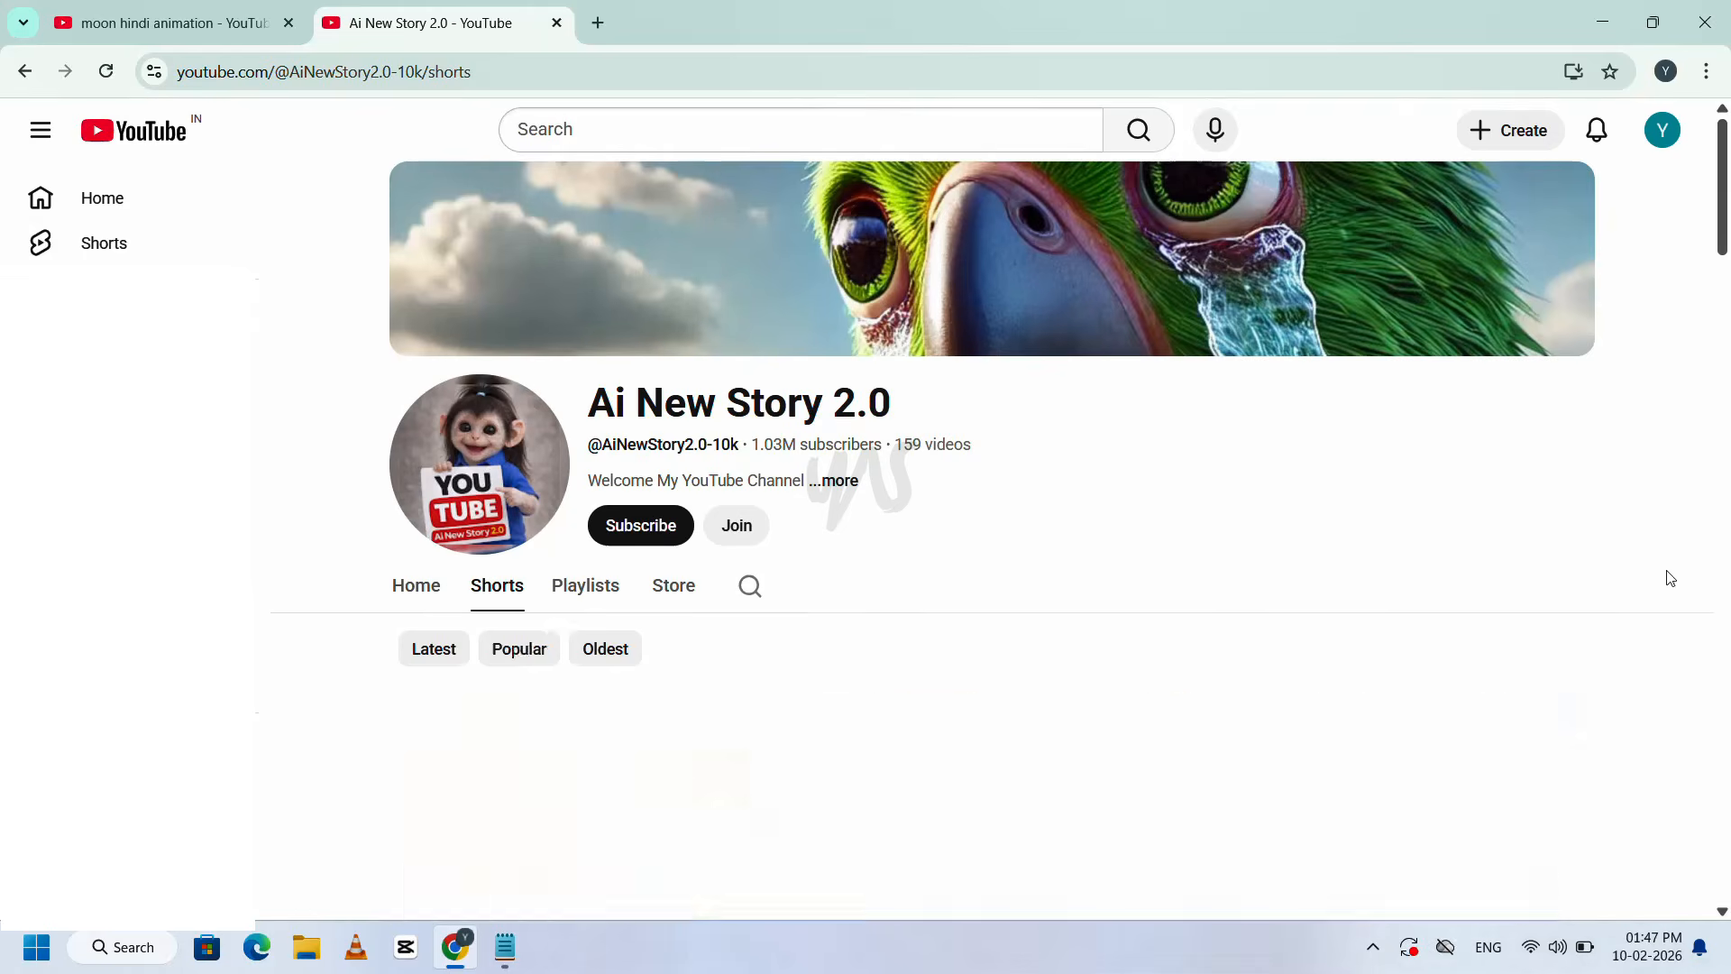
scroll(1675, 583, "down", 3)
scroll(1675, 583, "down", 1)
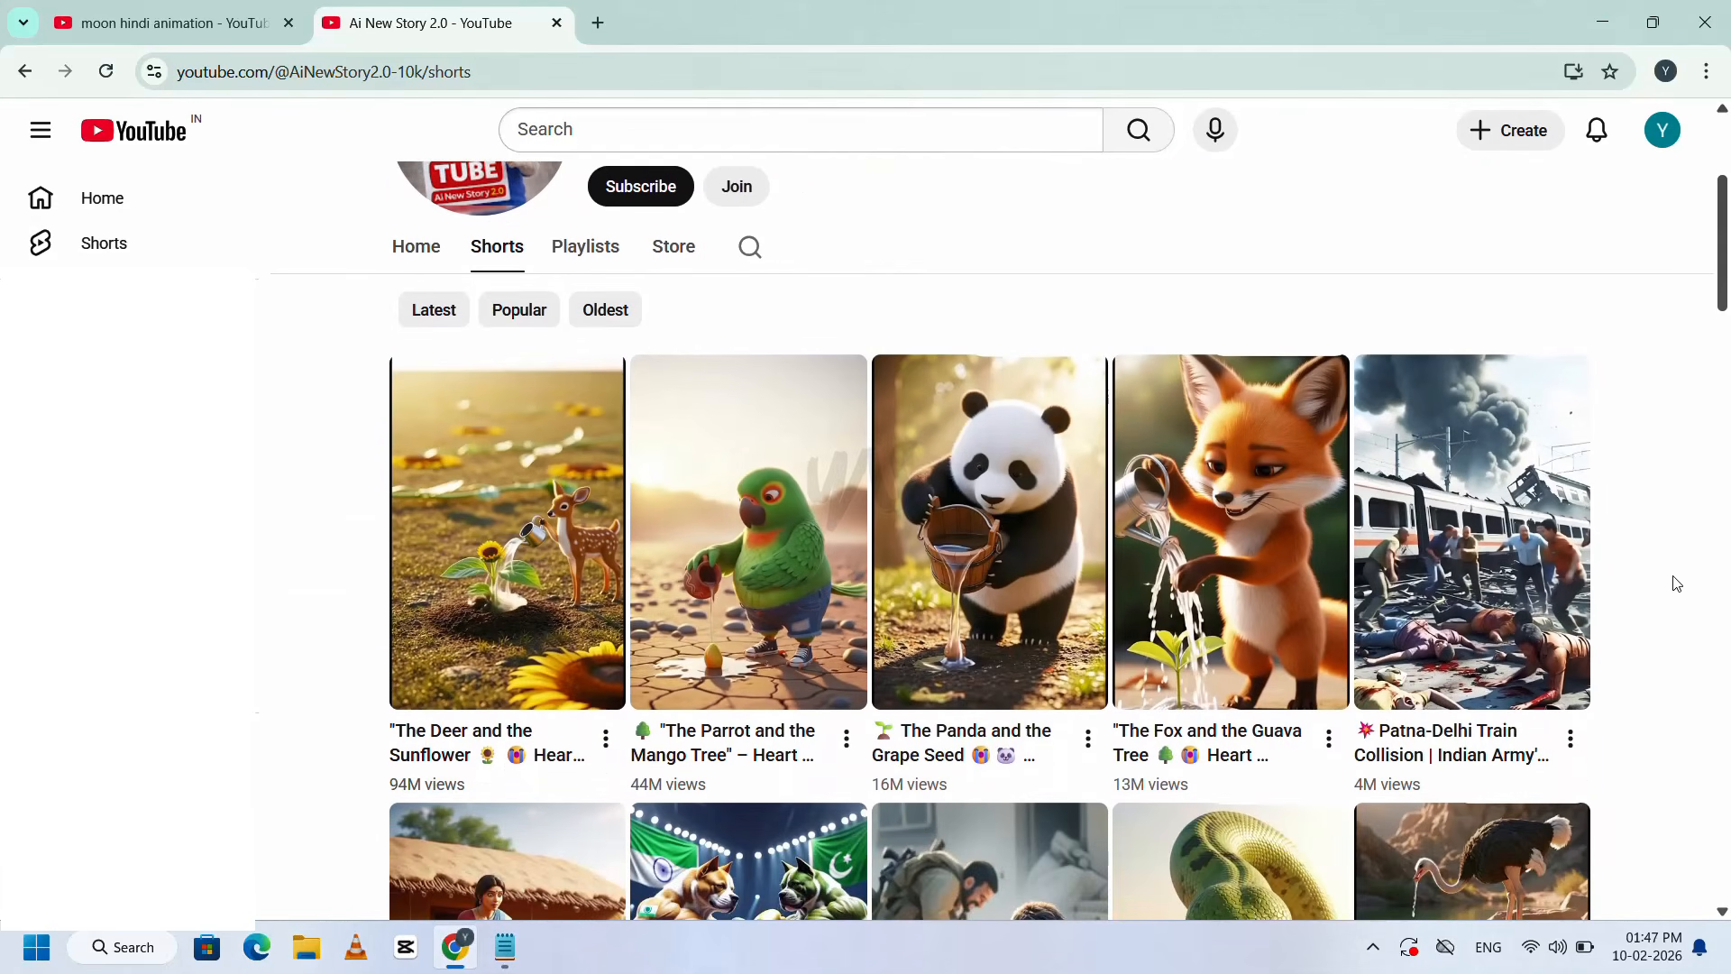
scroll(1728, 650, "down", 7)
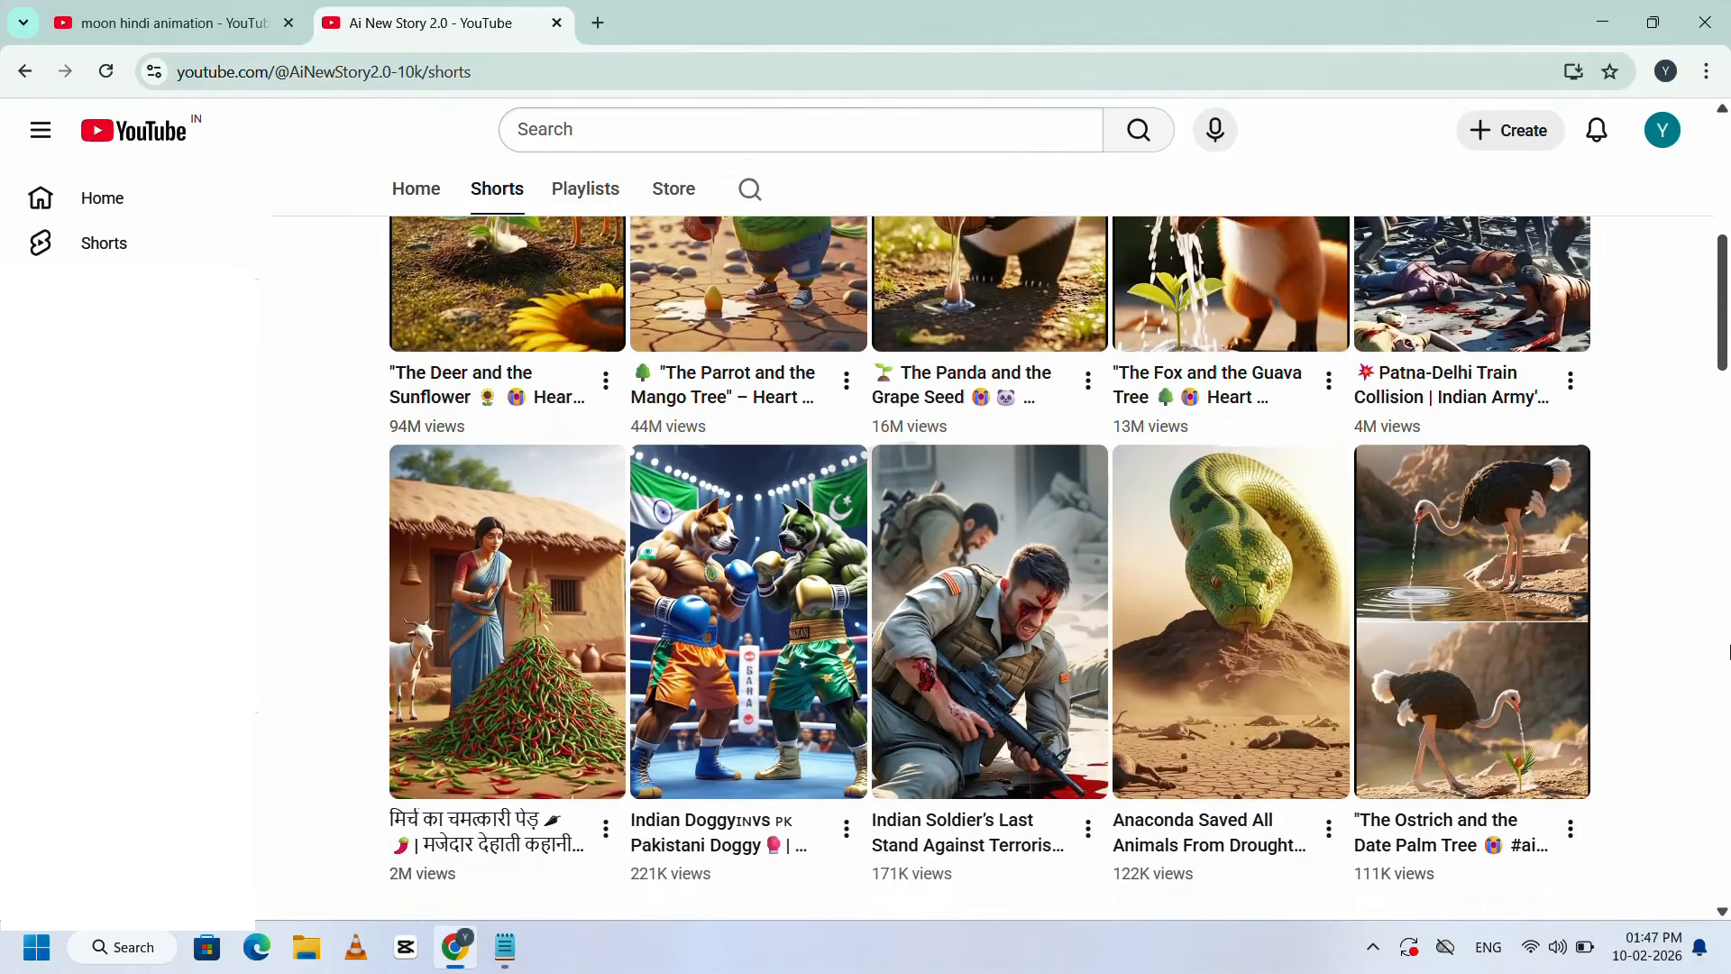
scroll(1728, 649, "down", 2)
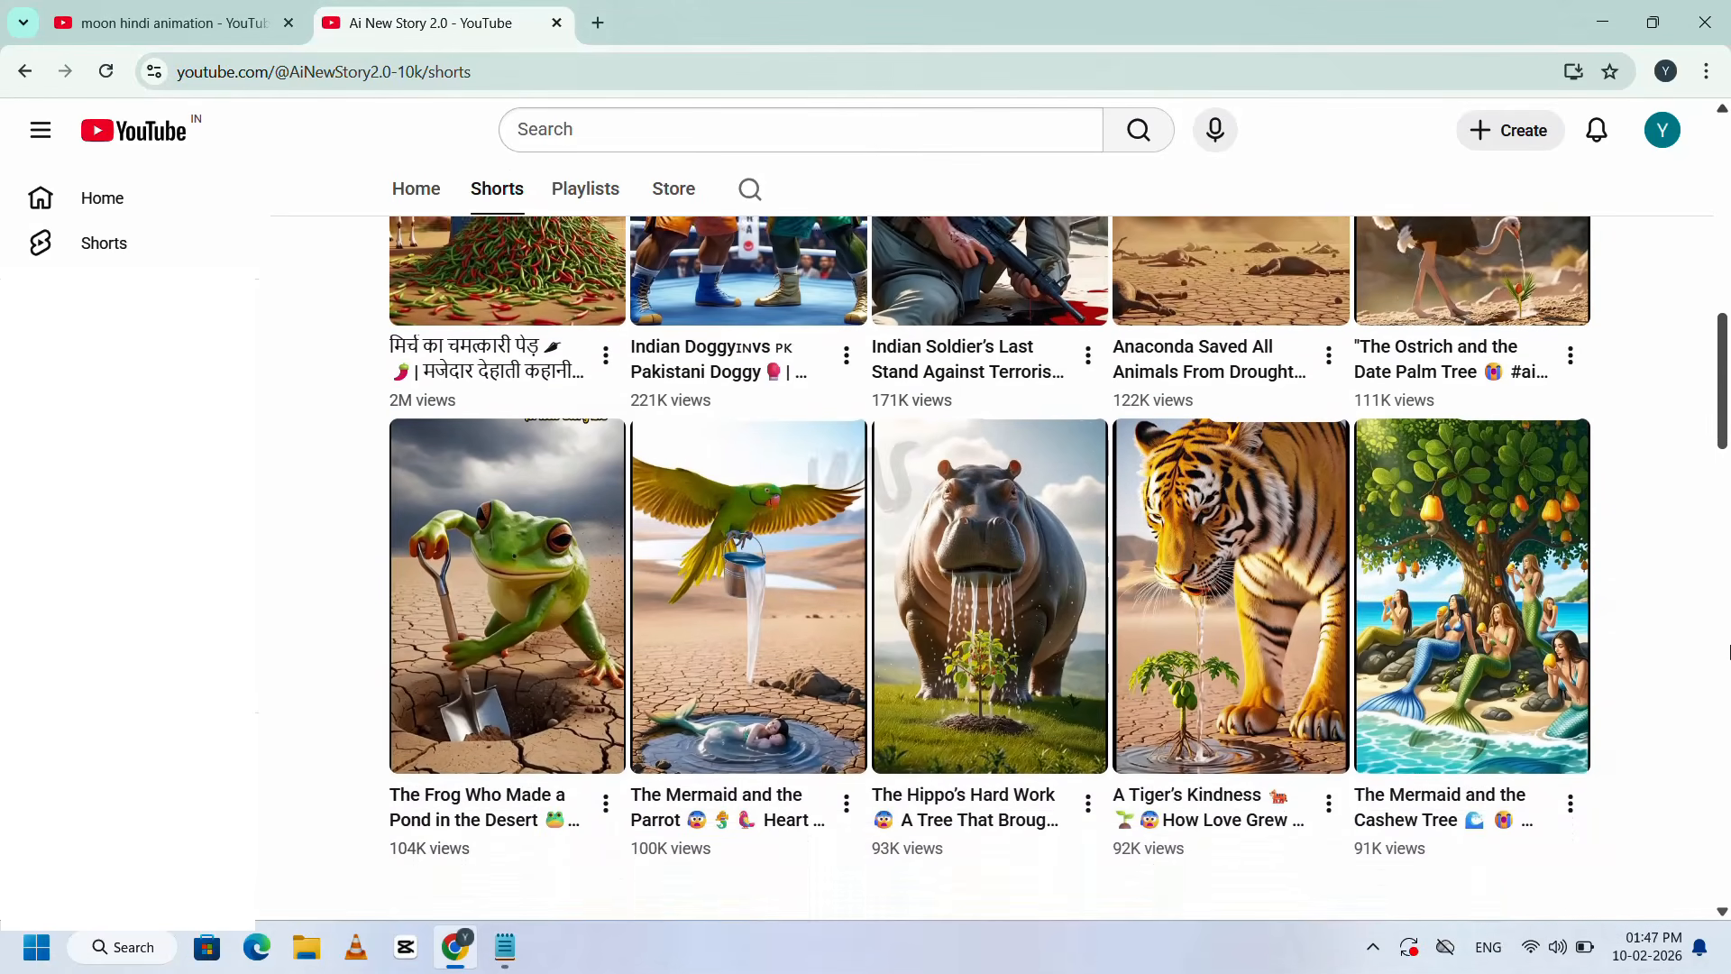
scroll(1729, 649, "up", 10)
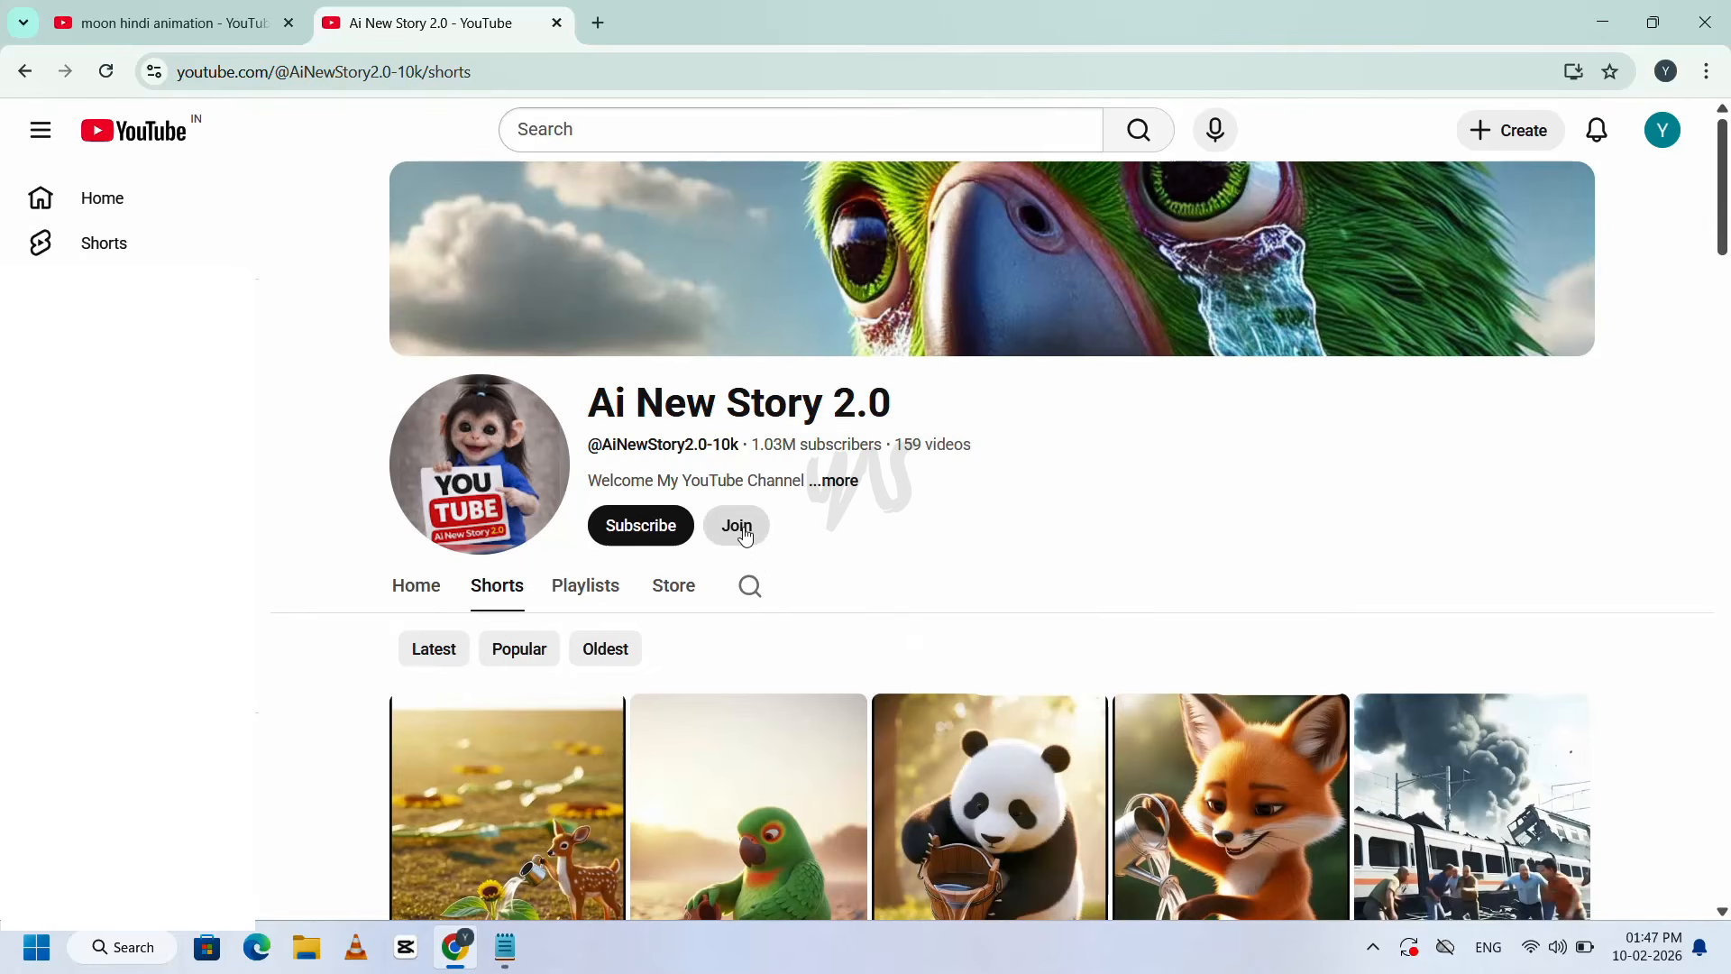
- Look through the Shorts of the moon hindi animation channel for story themes and view counts
left_click(278, 4)
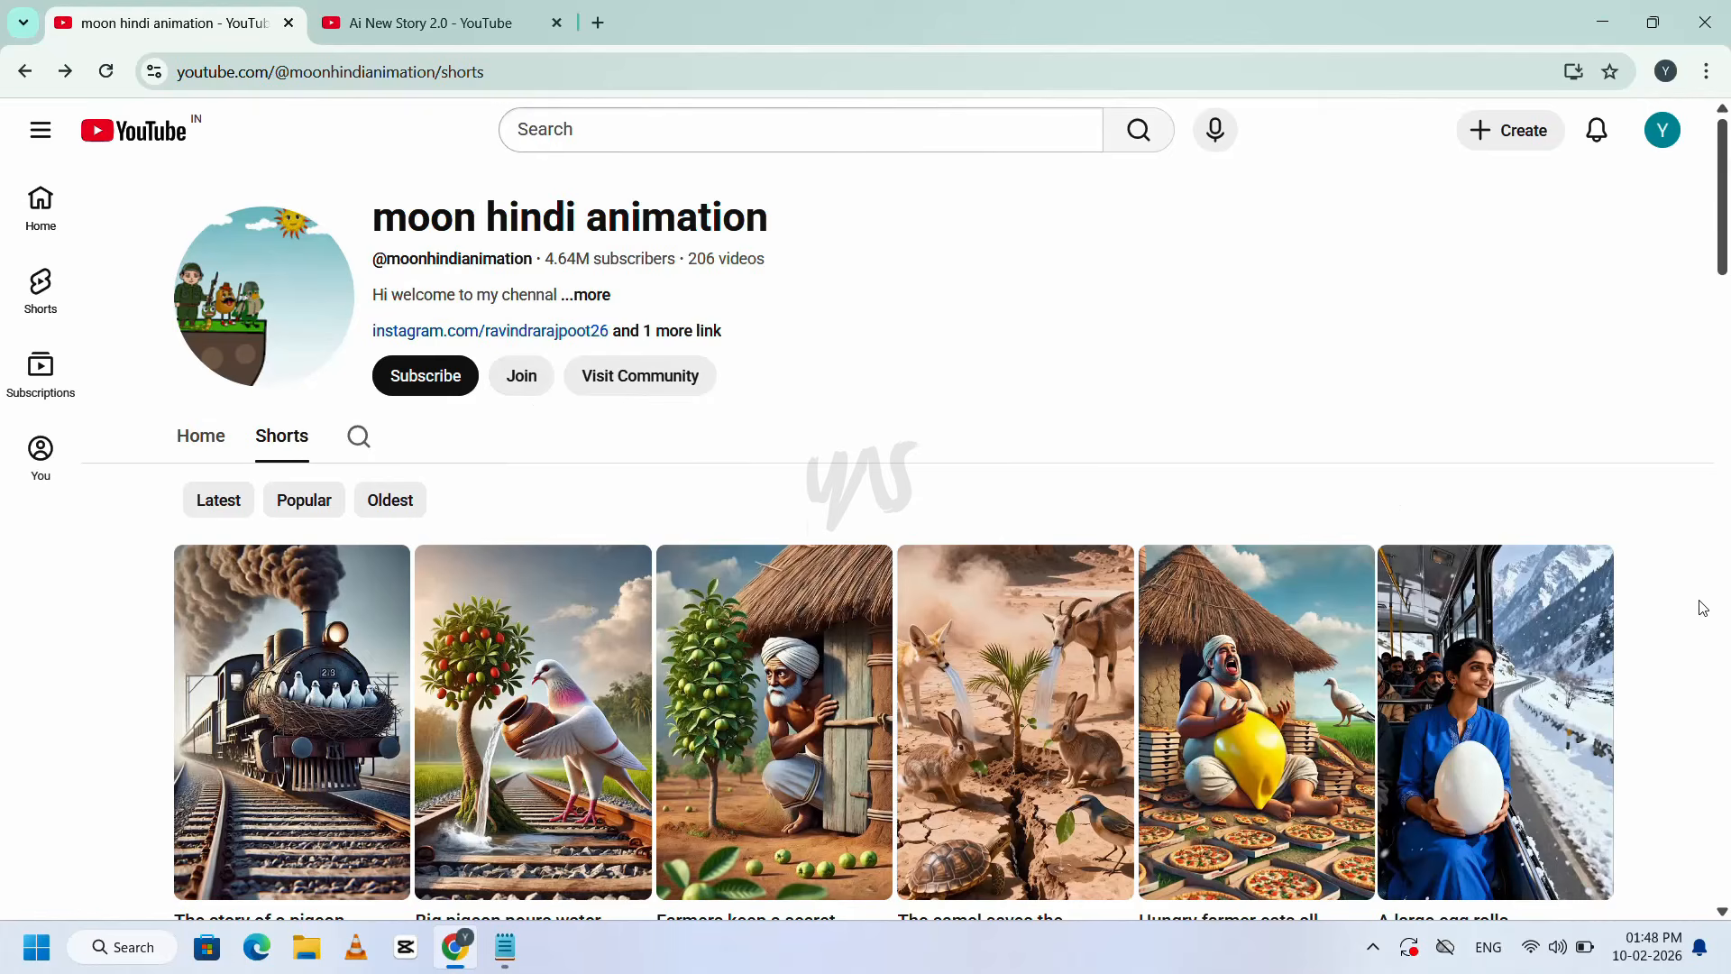
scroll(1702, 606, "down", 3)
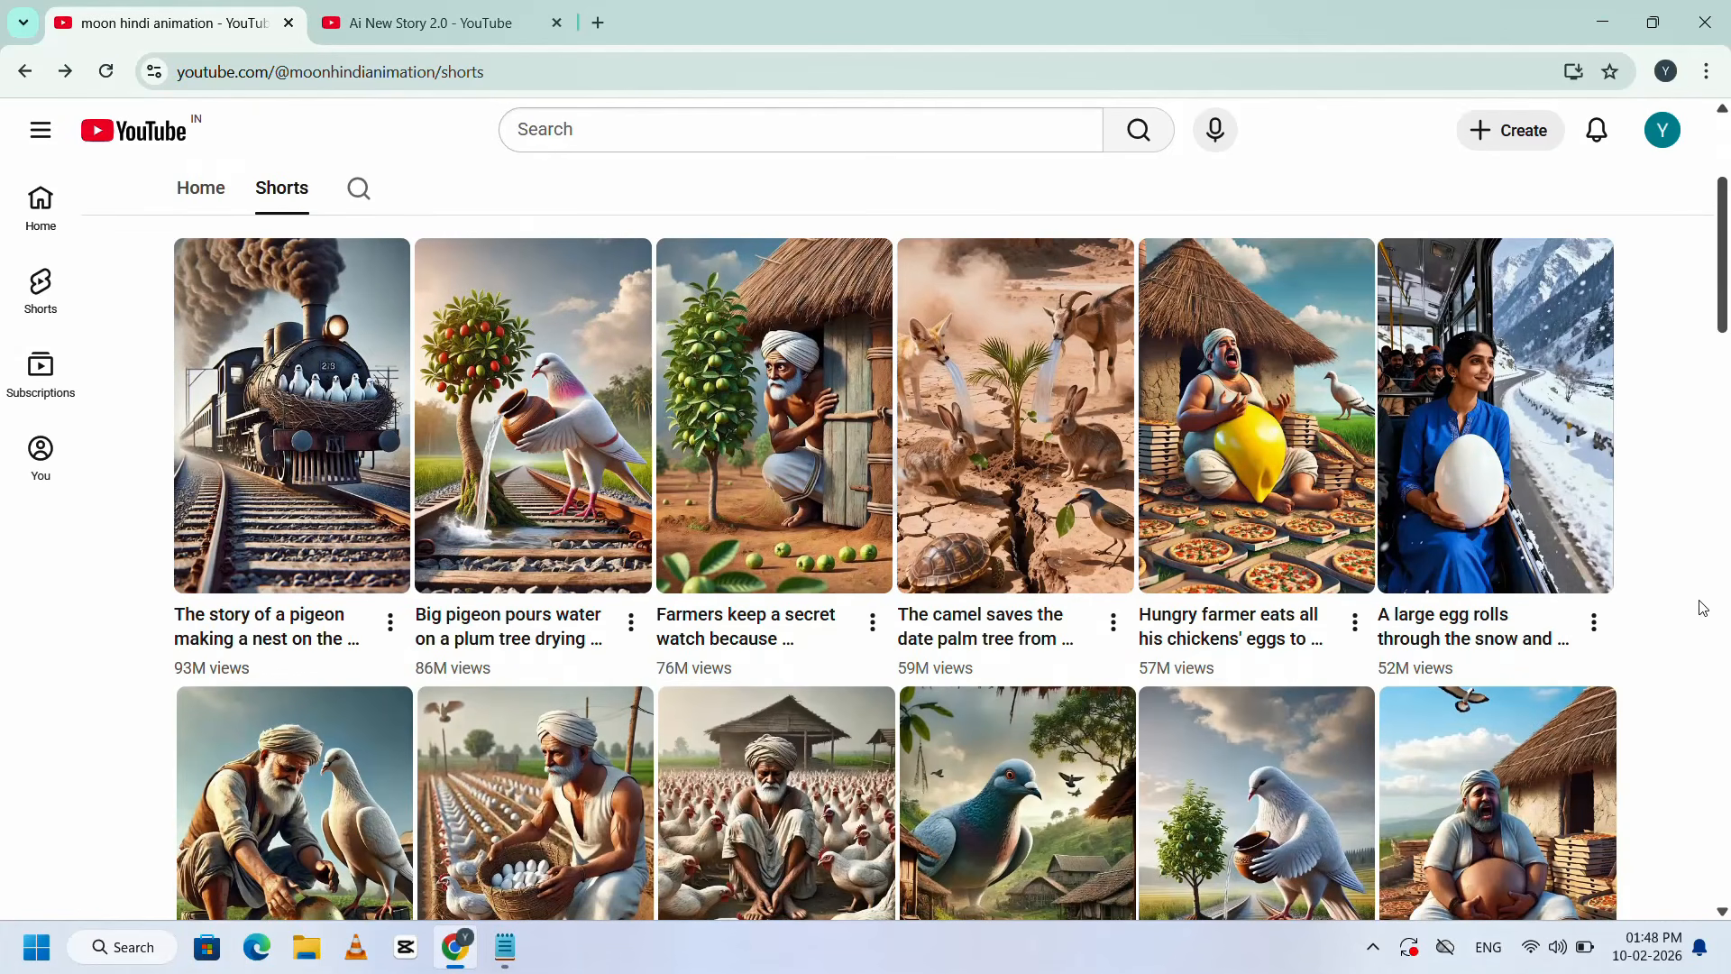
scroll(1702, 607, "down", 4)
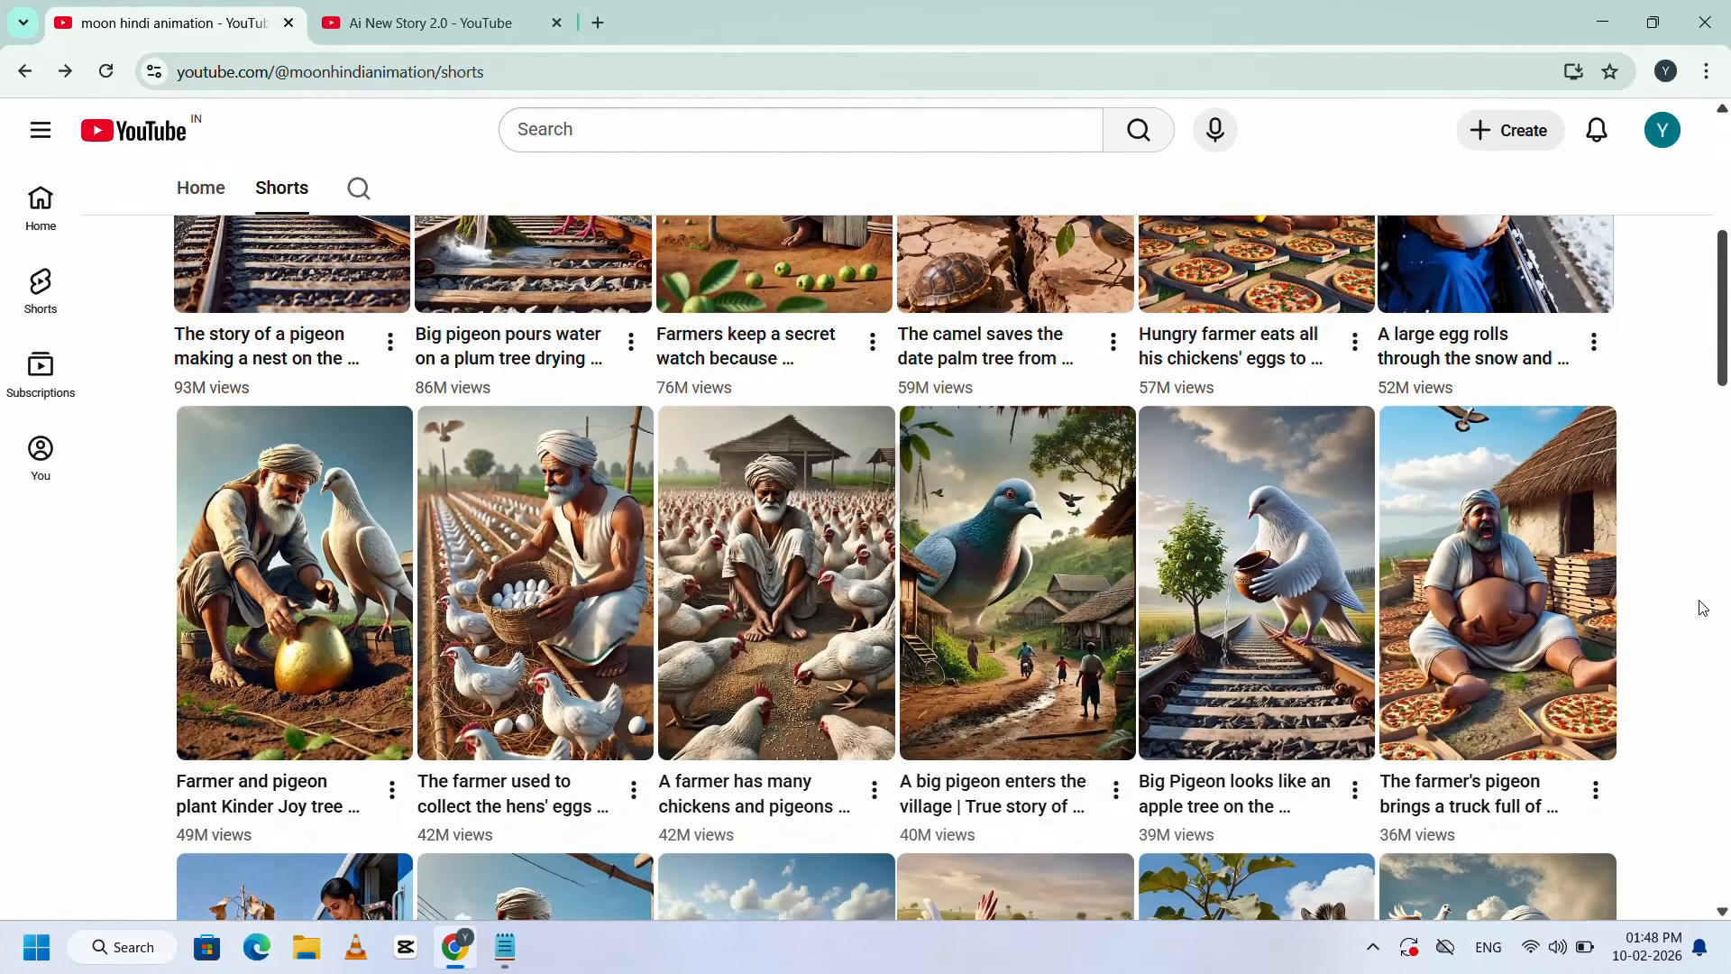
scroll(1702, 607, "down", 1)
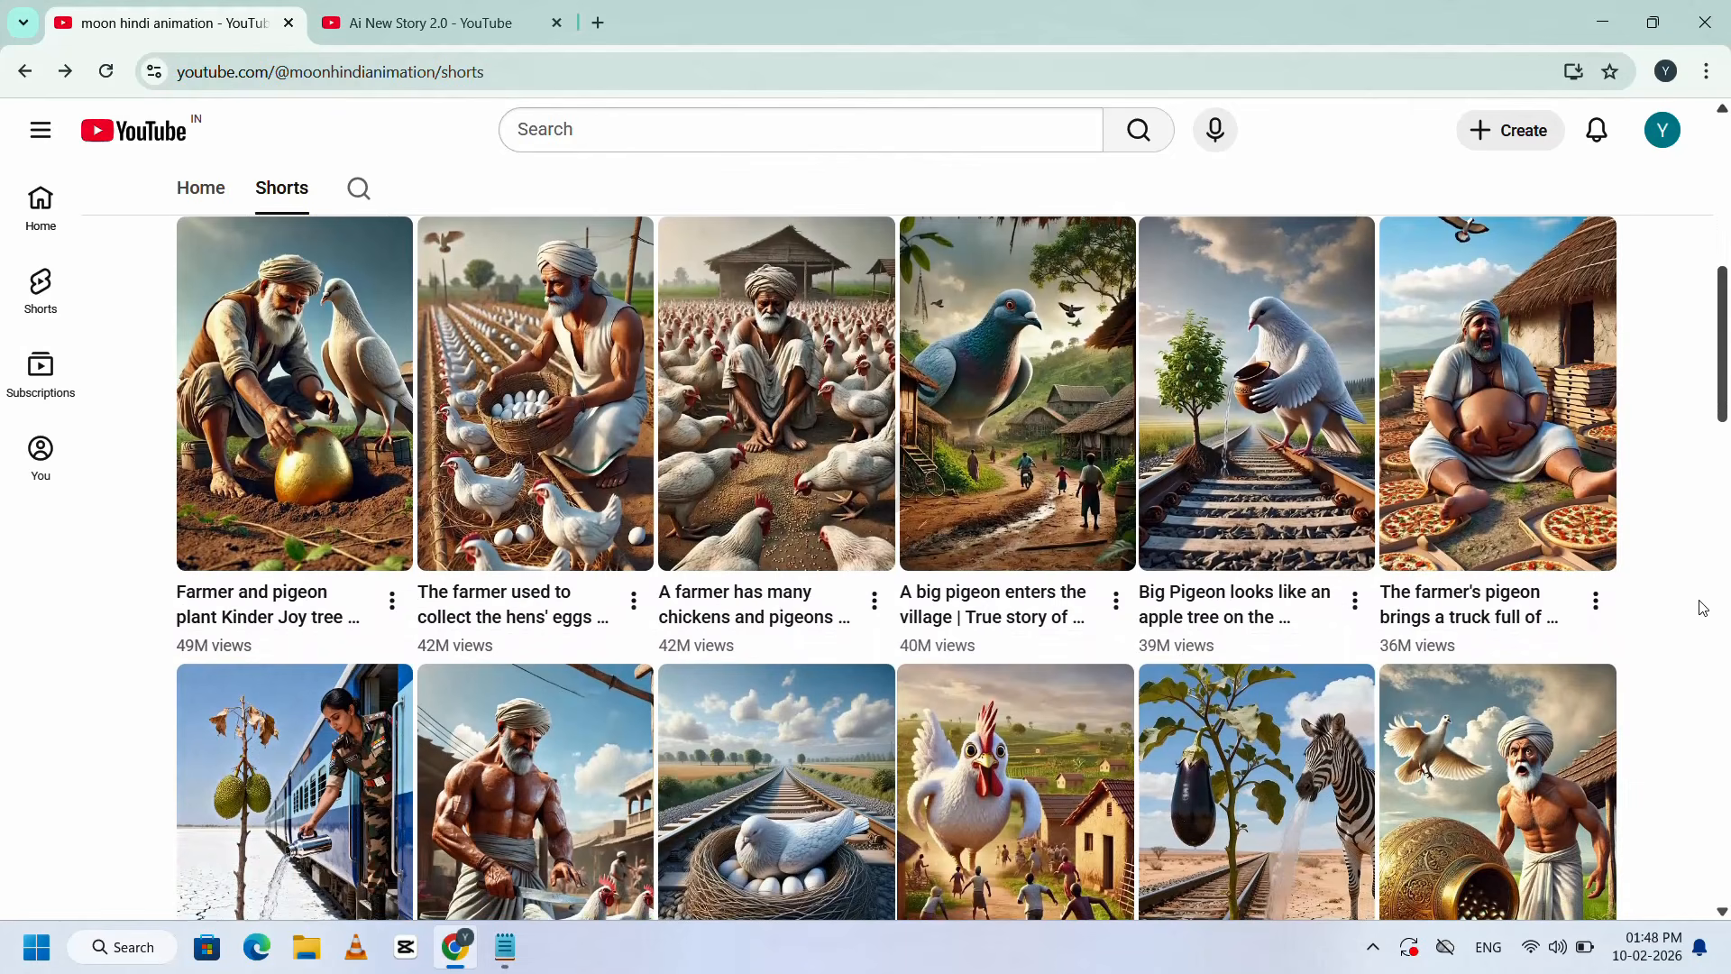
scroll(1702, 607, "up", 4)
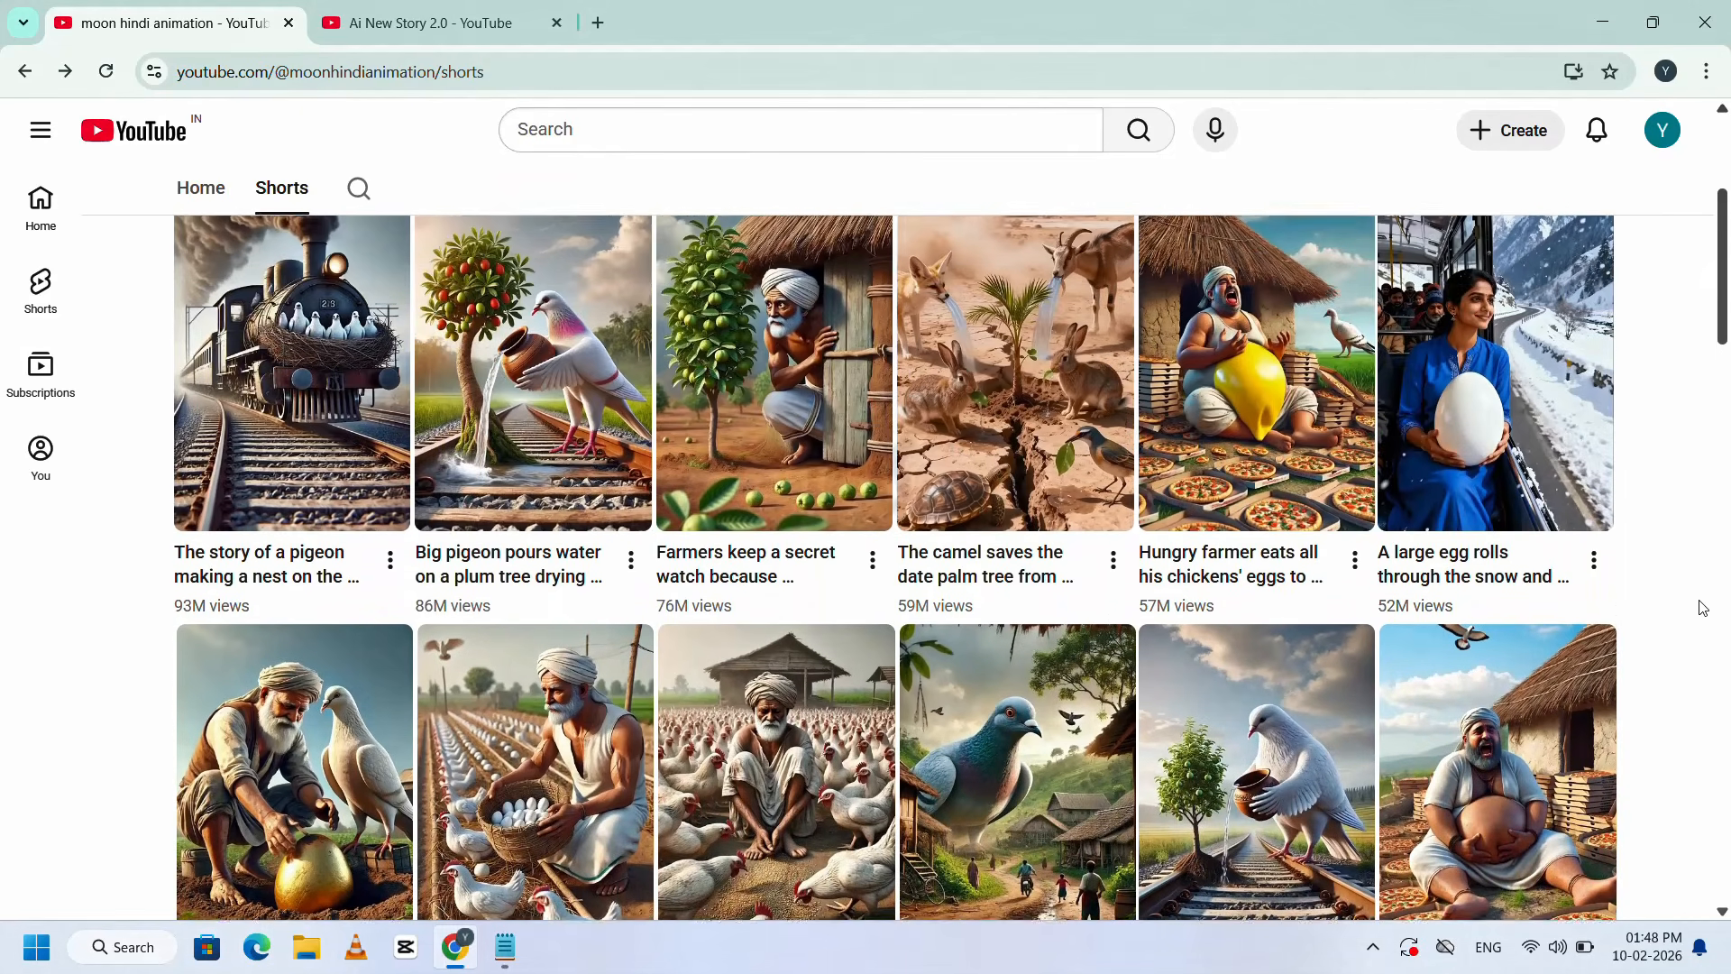
scroll(1702, 606, "up", 3)
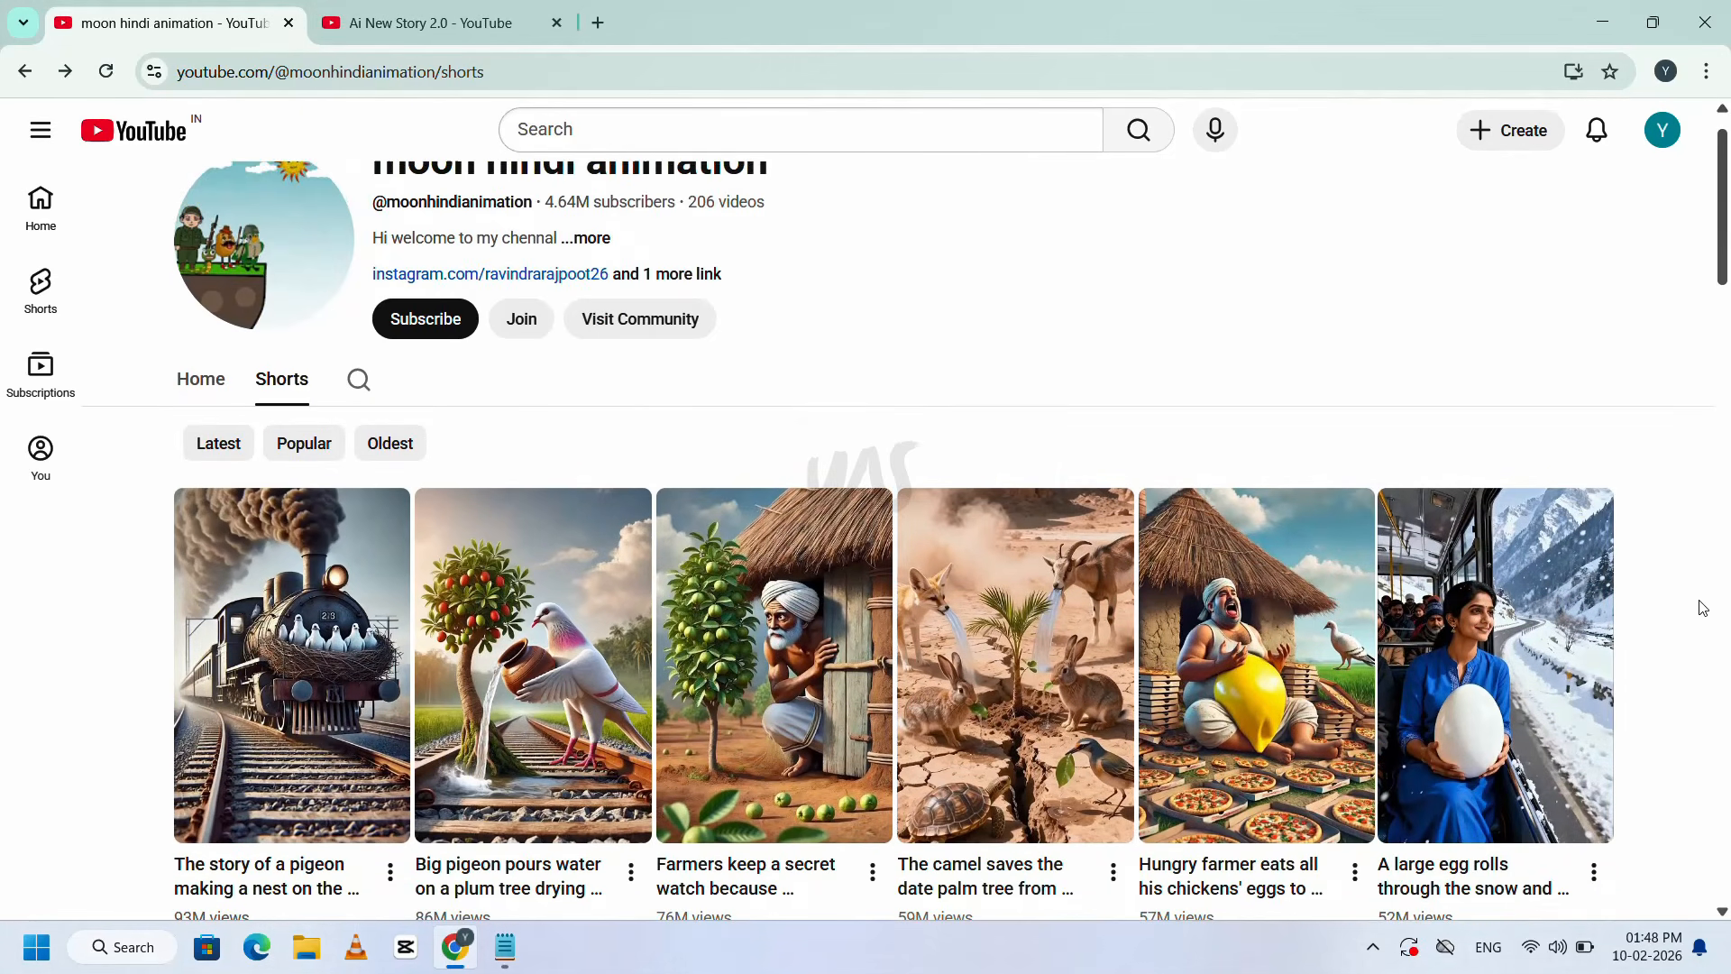
scroll(1702, 607, "up", 1)
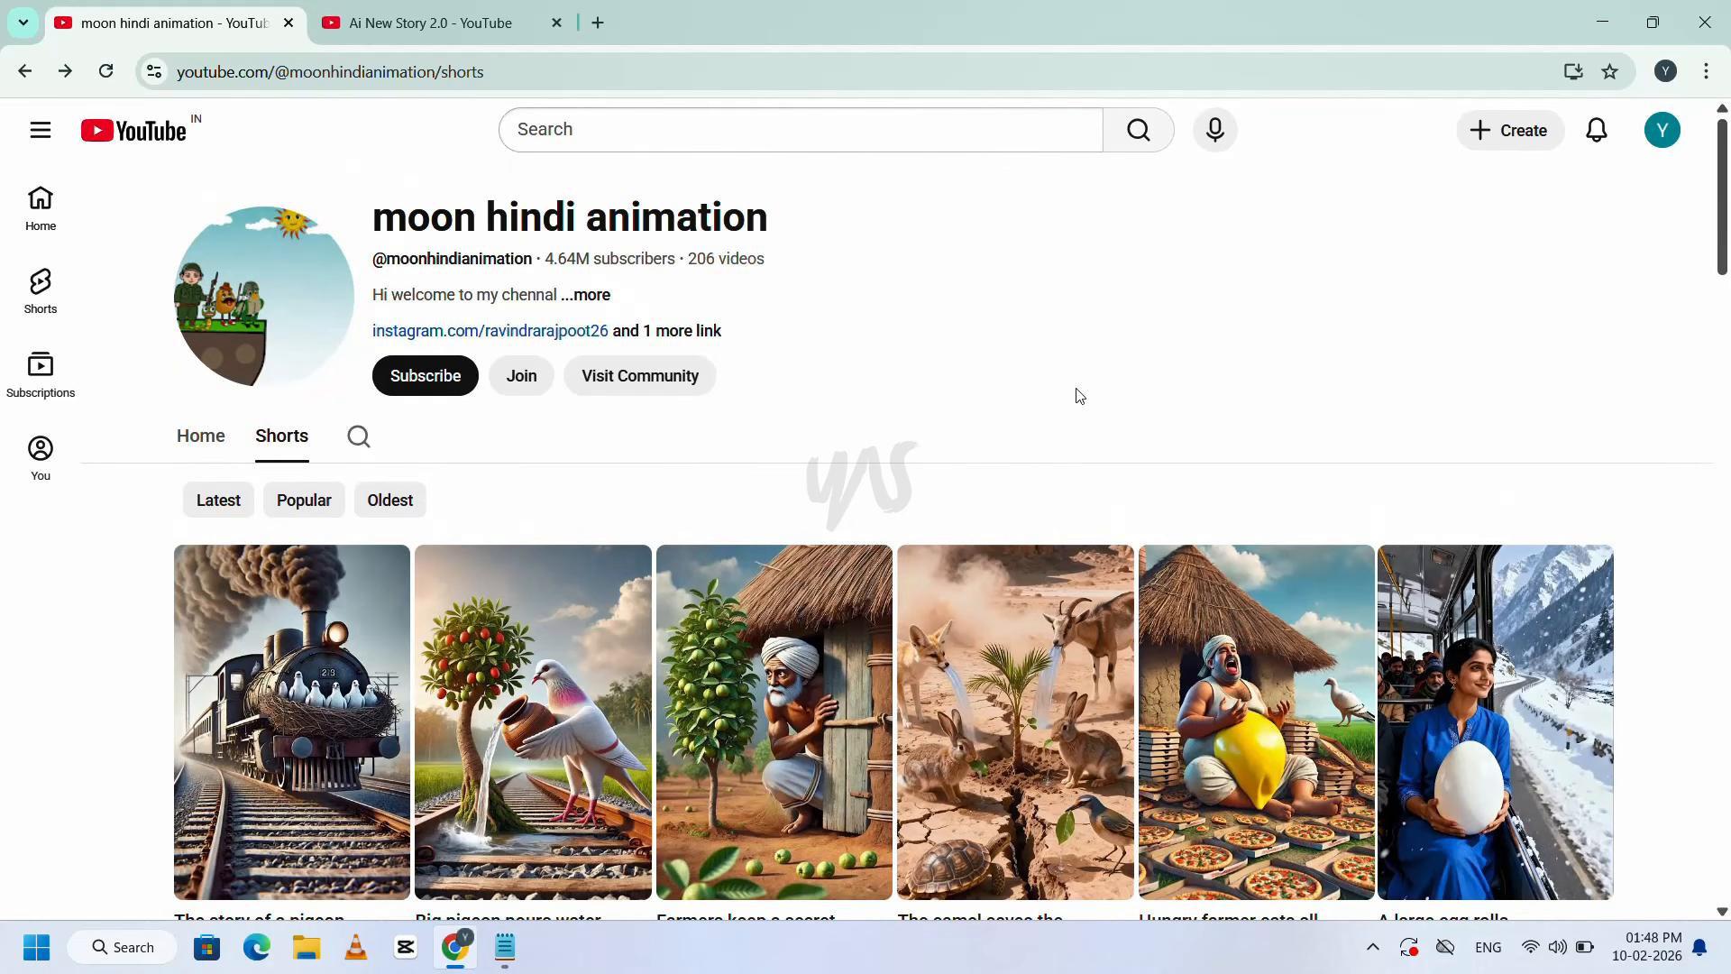
- Review the "How to Create 3D Animated Story Using AI" step list in Notepad, then minimize it
left_click(502, 952)
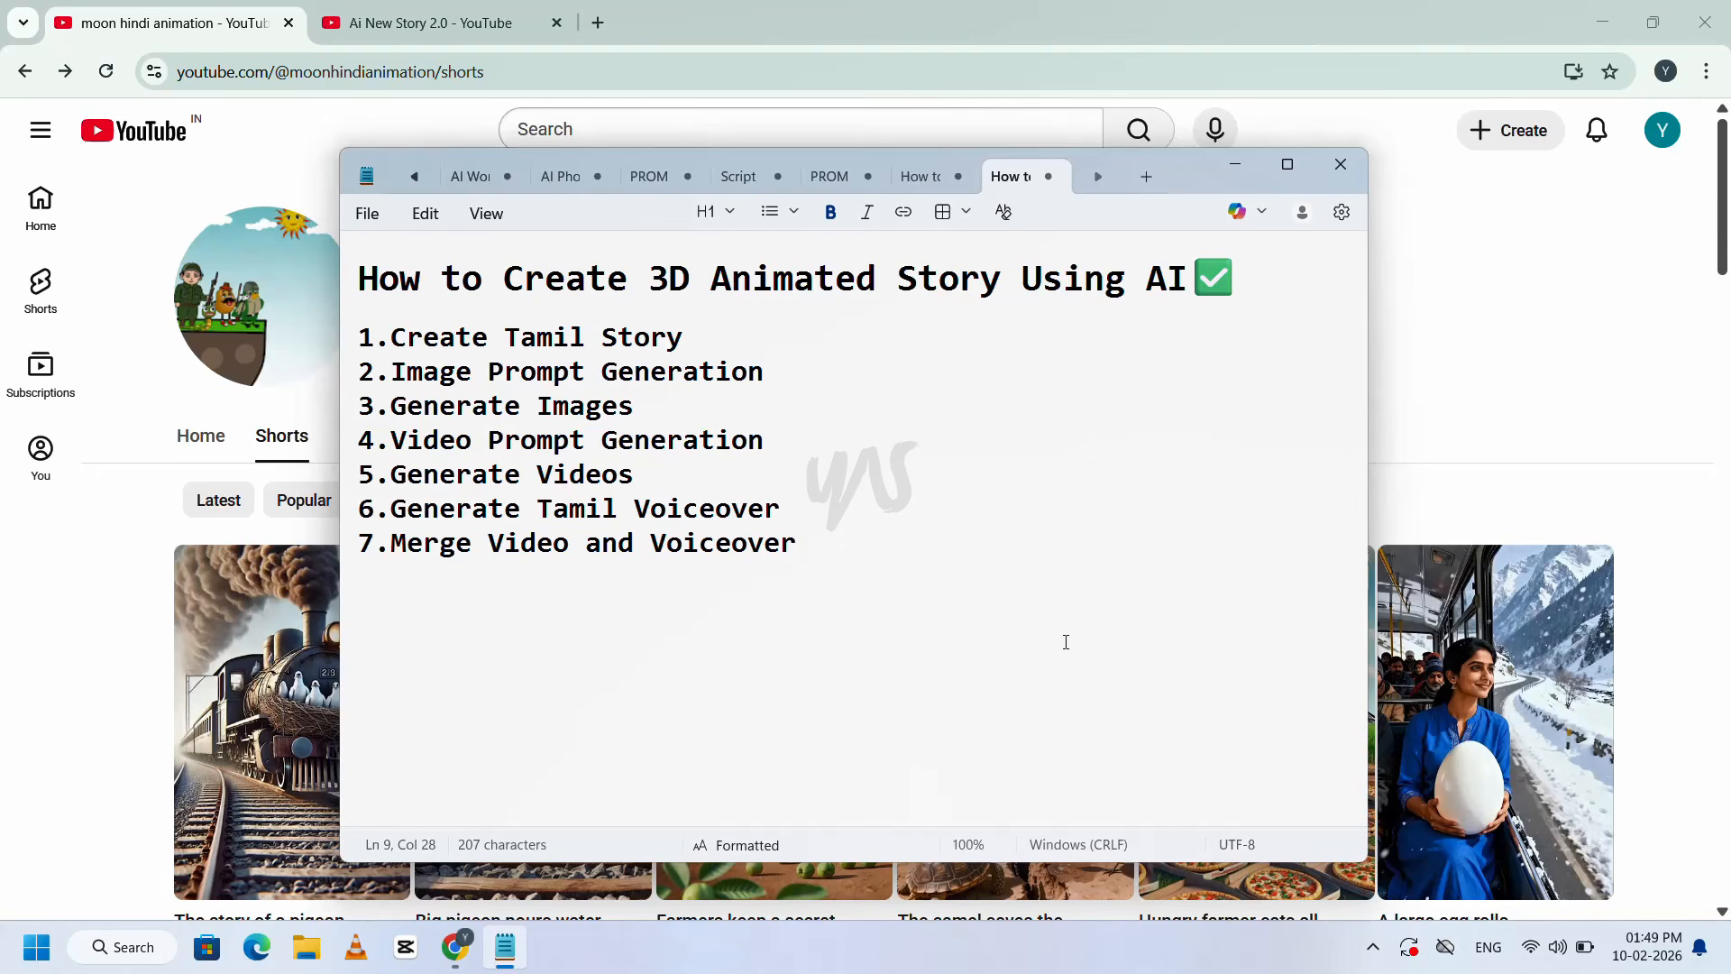
left_click(1230, 168)
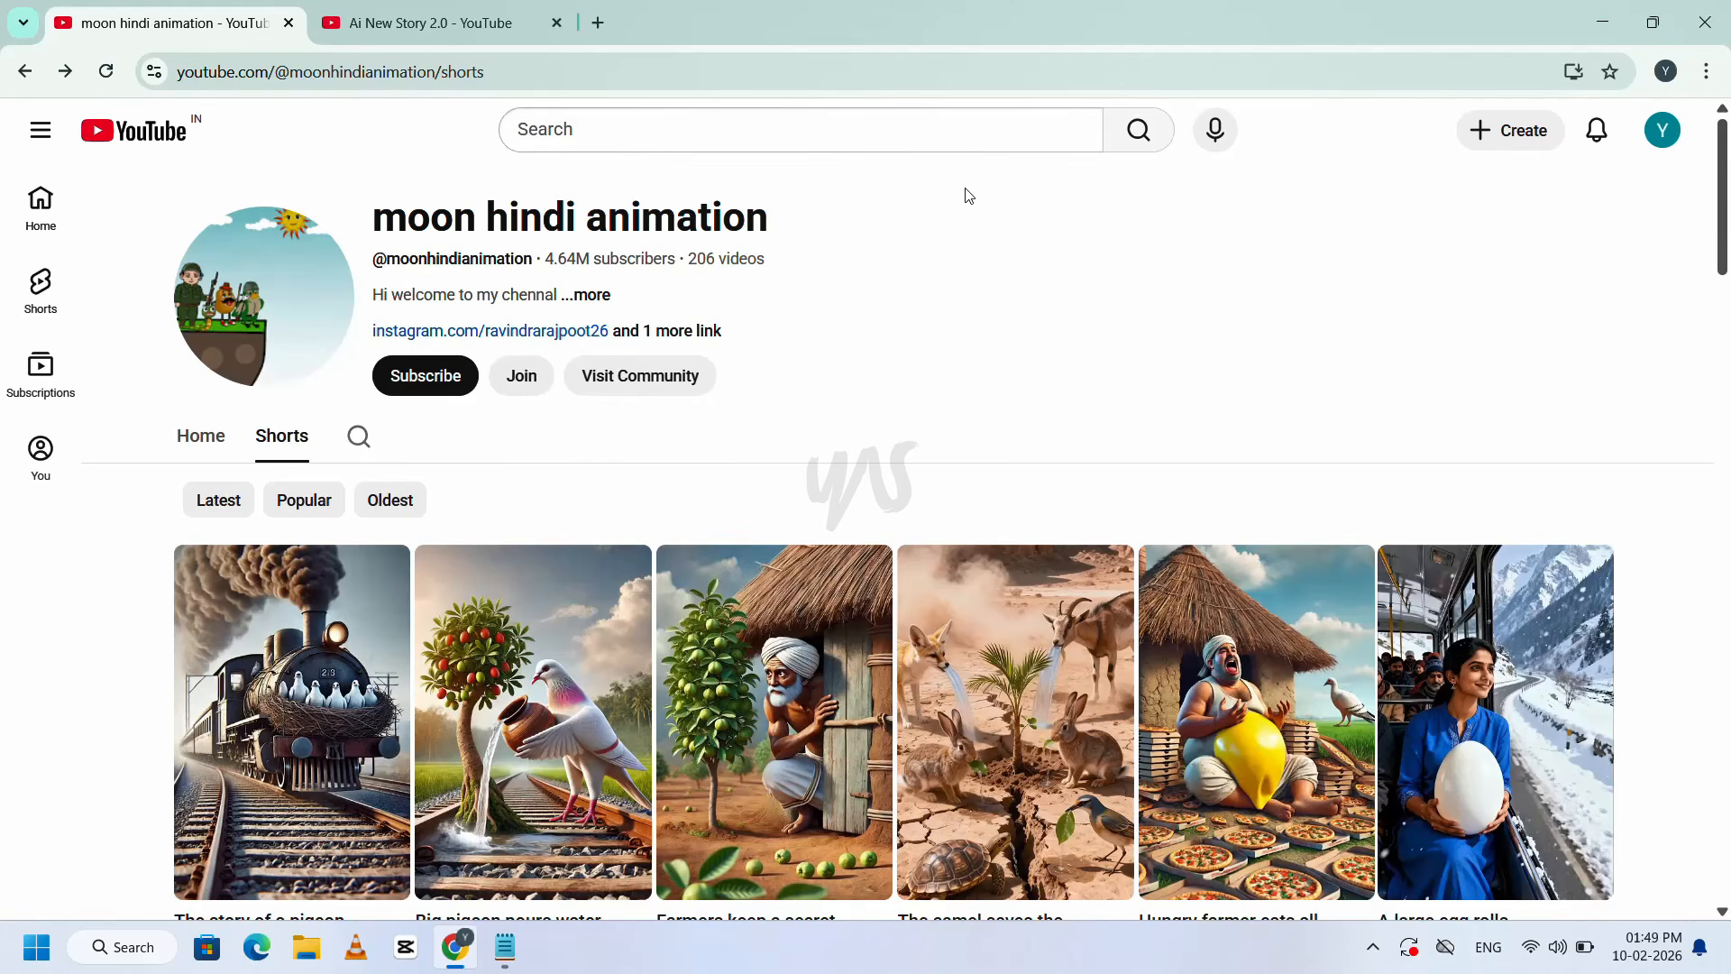
- Open ChatGPT in a new browser tab and collapse its sidebar
left_click(596, 27)
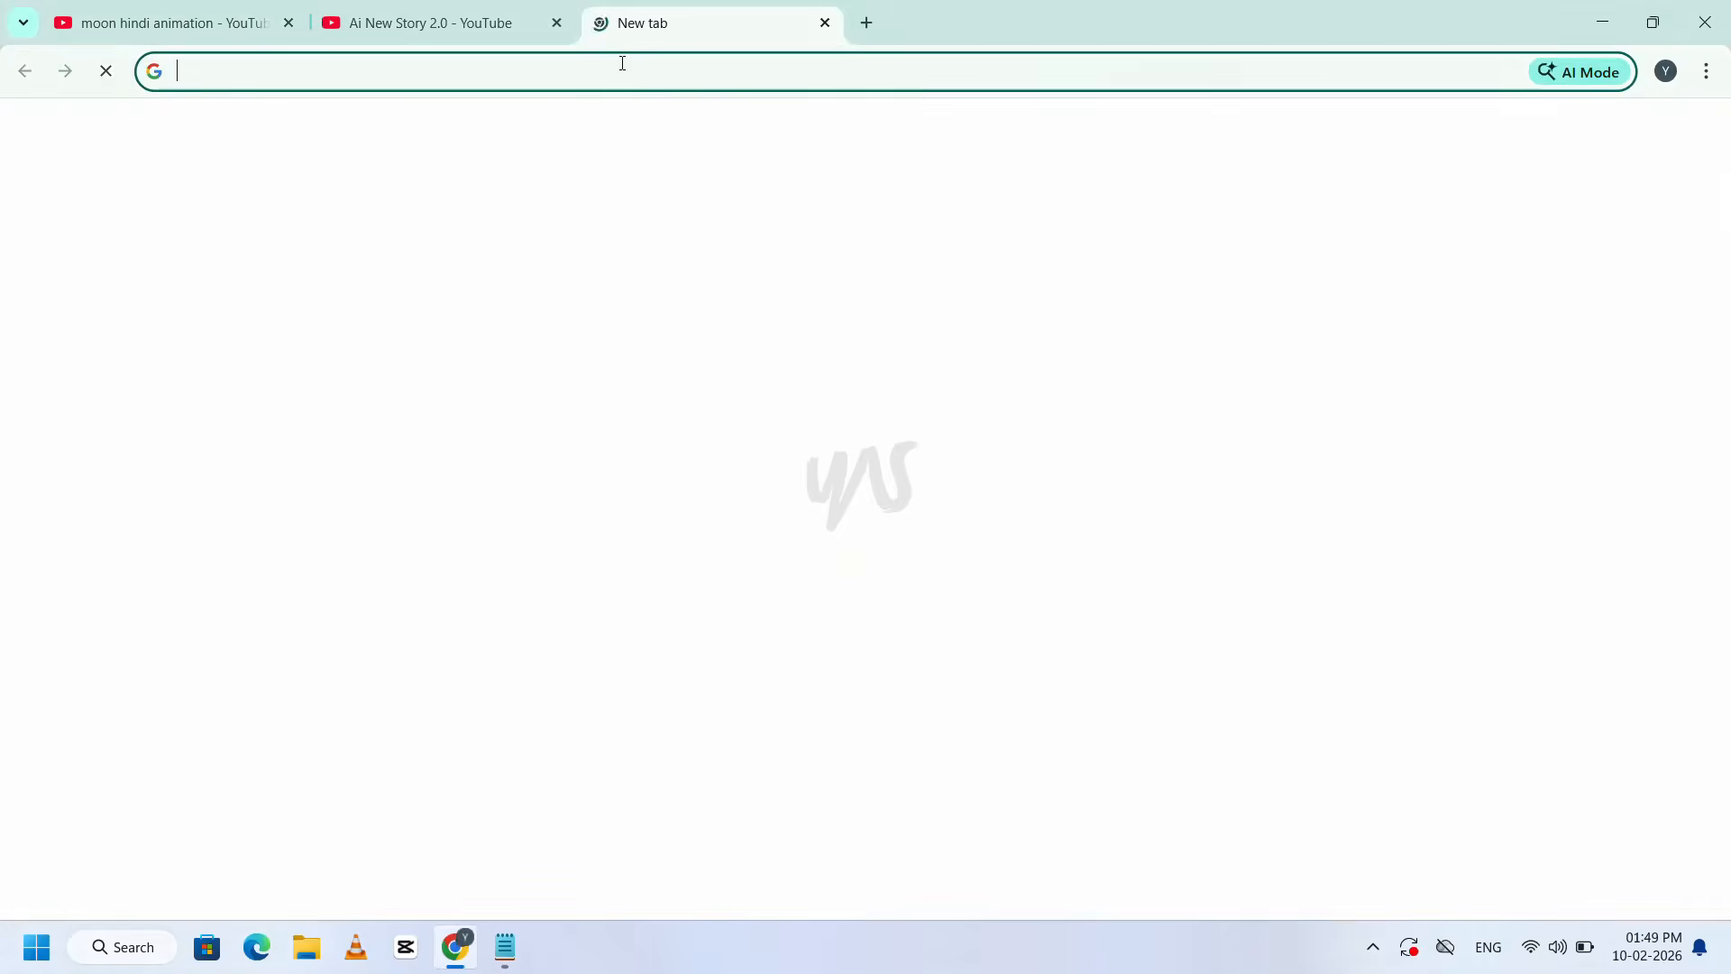
type("chatgpt")
key("Return")
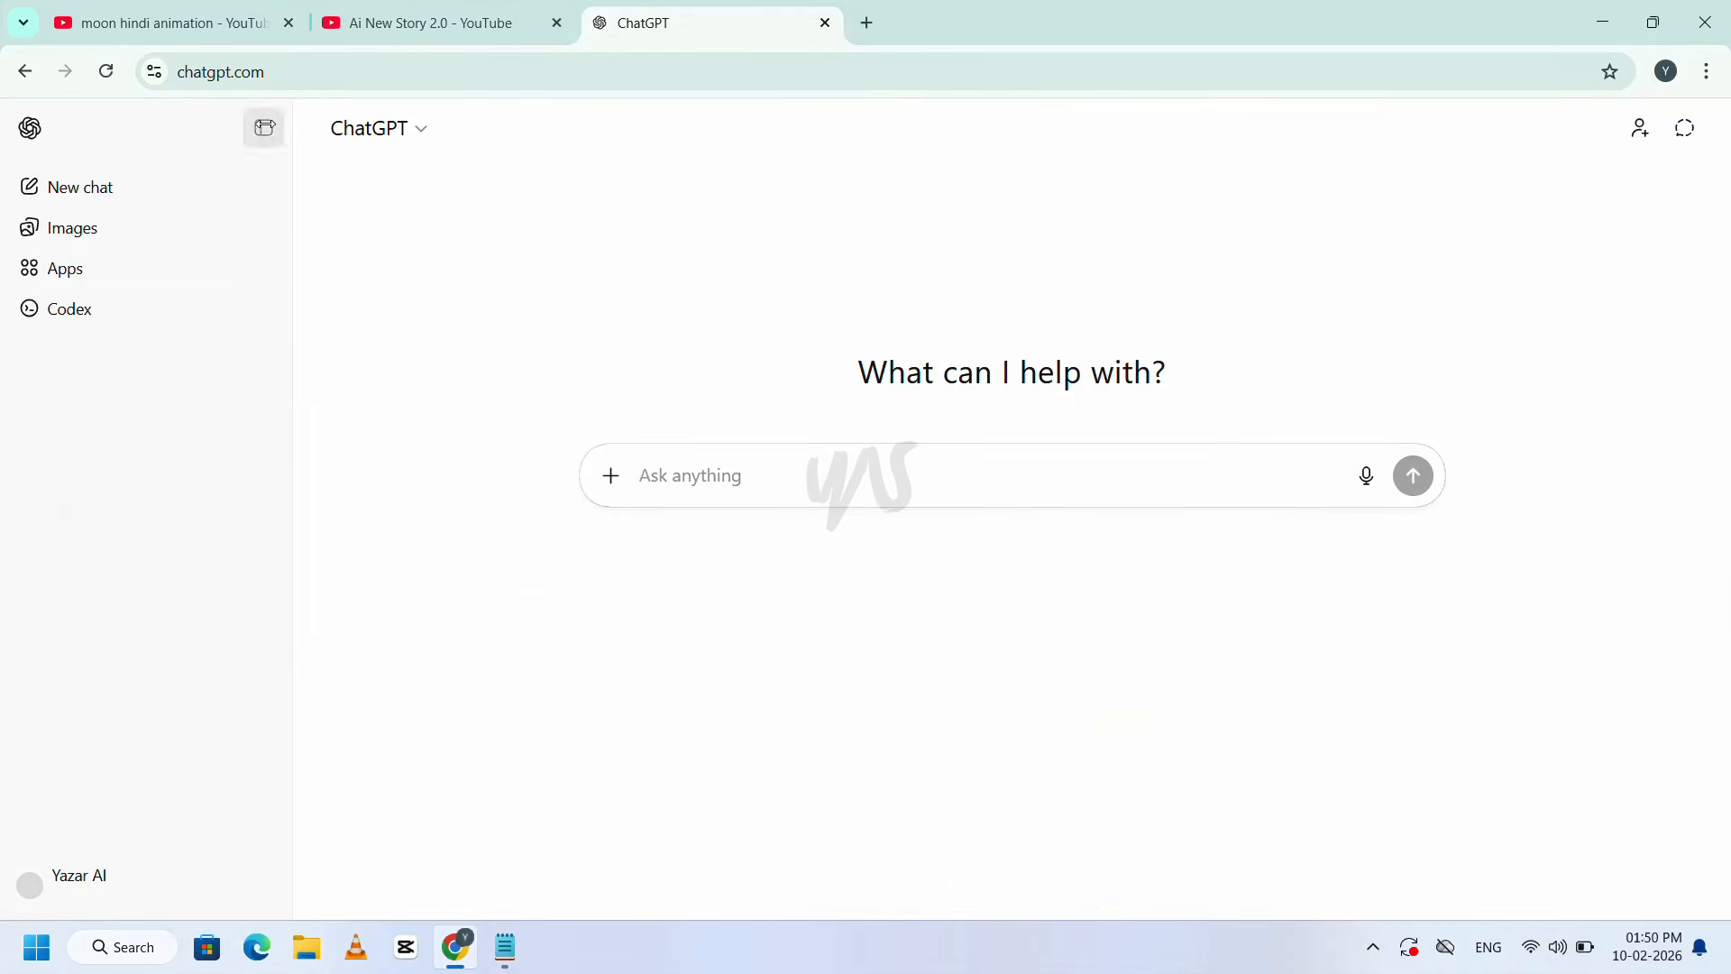
left_click(263, 127)
- Open the guava-stealing Short "Farmers keep a secret watch" from the moon hindi animation channel and pause playback
key("ctrl+1")
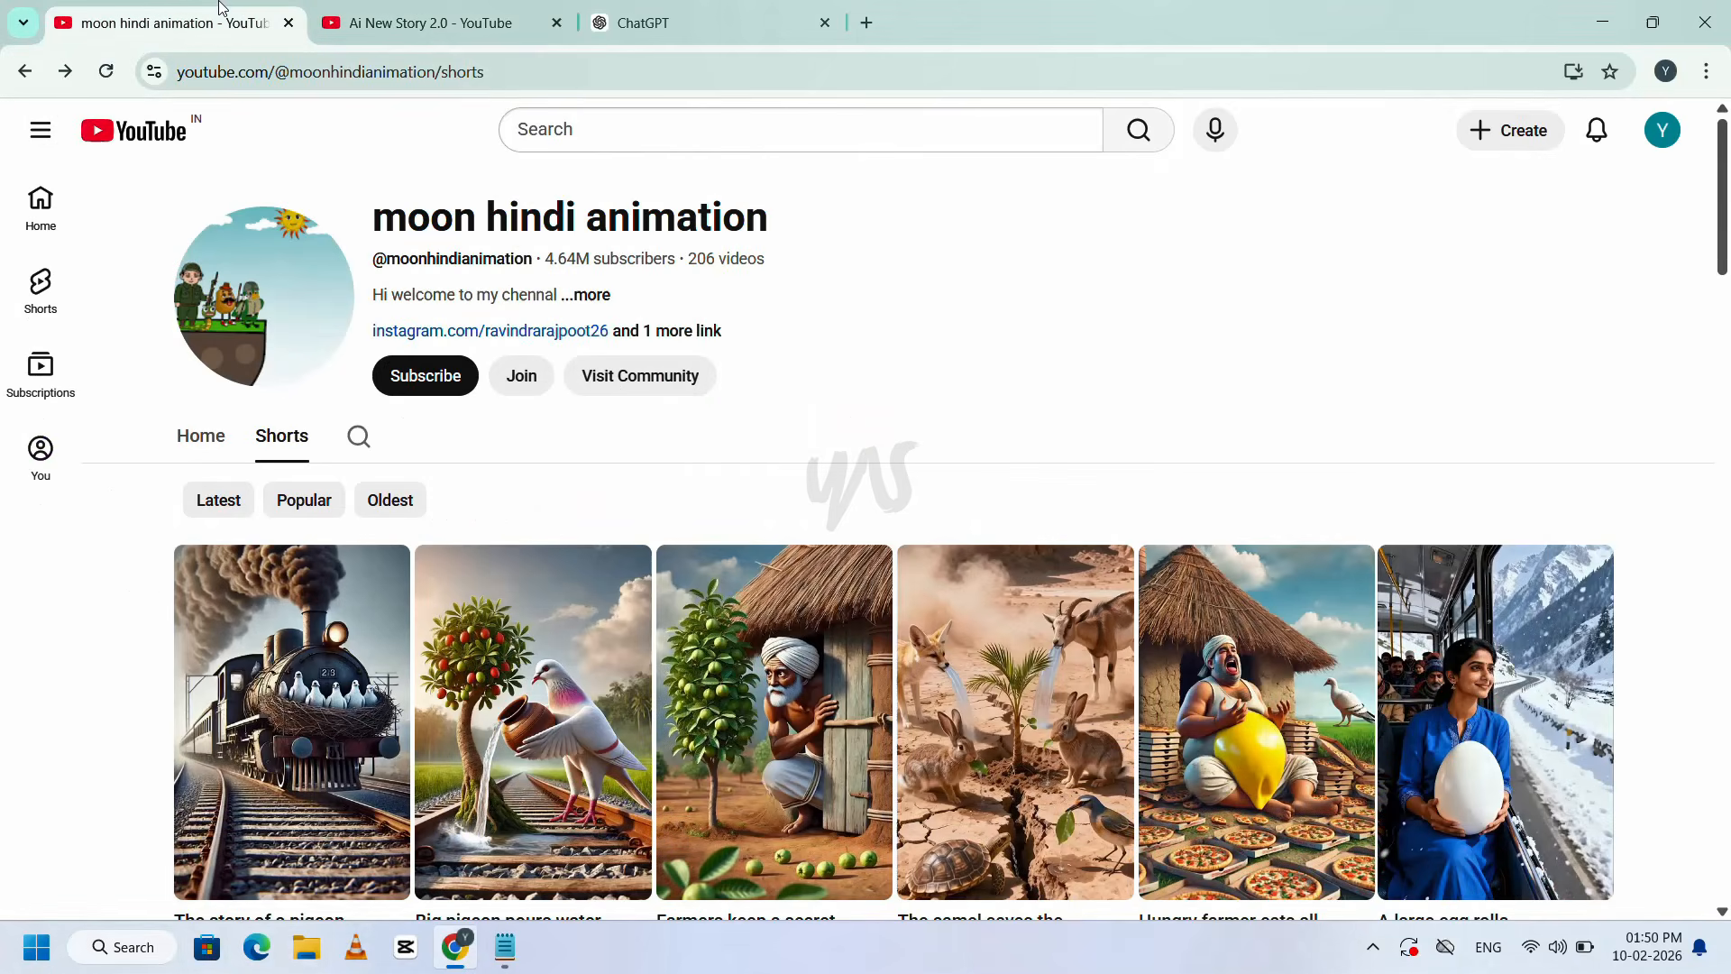
scroll(875, 451, "down", 2)
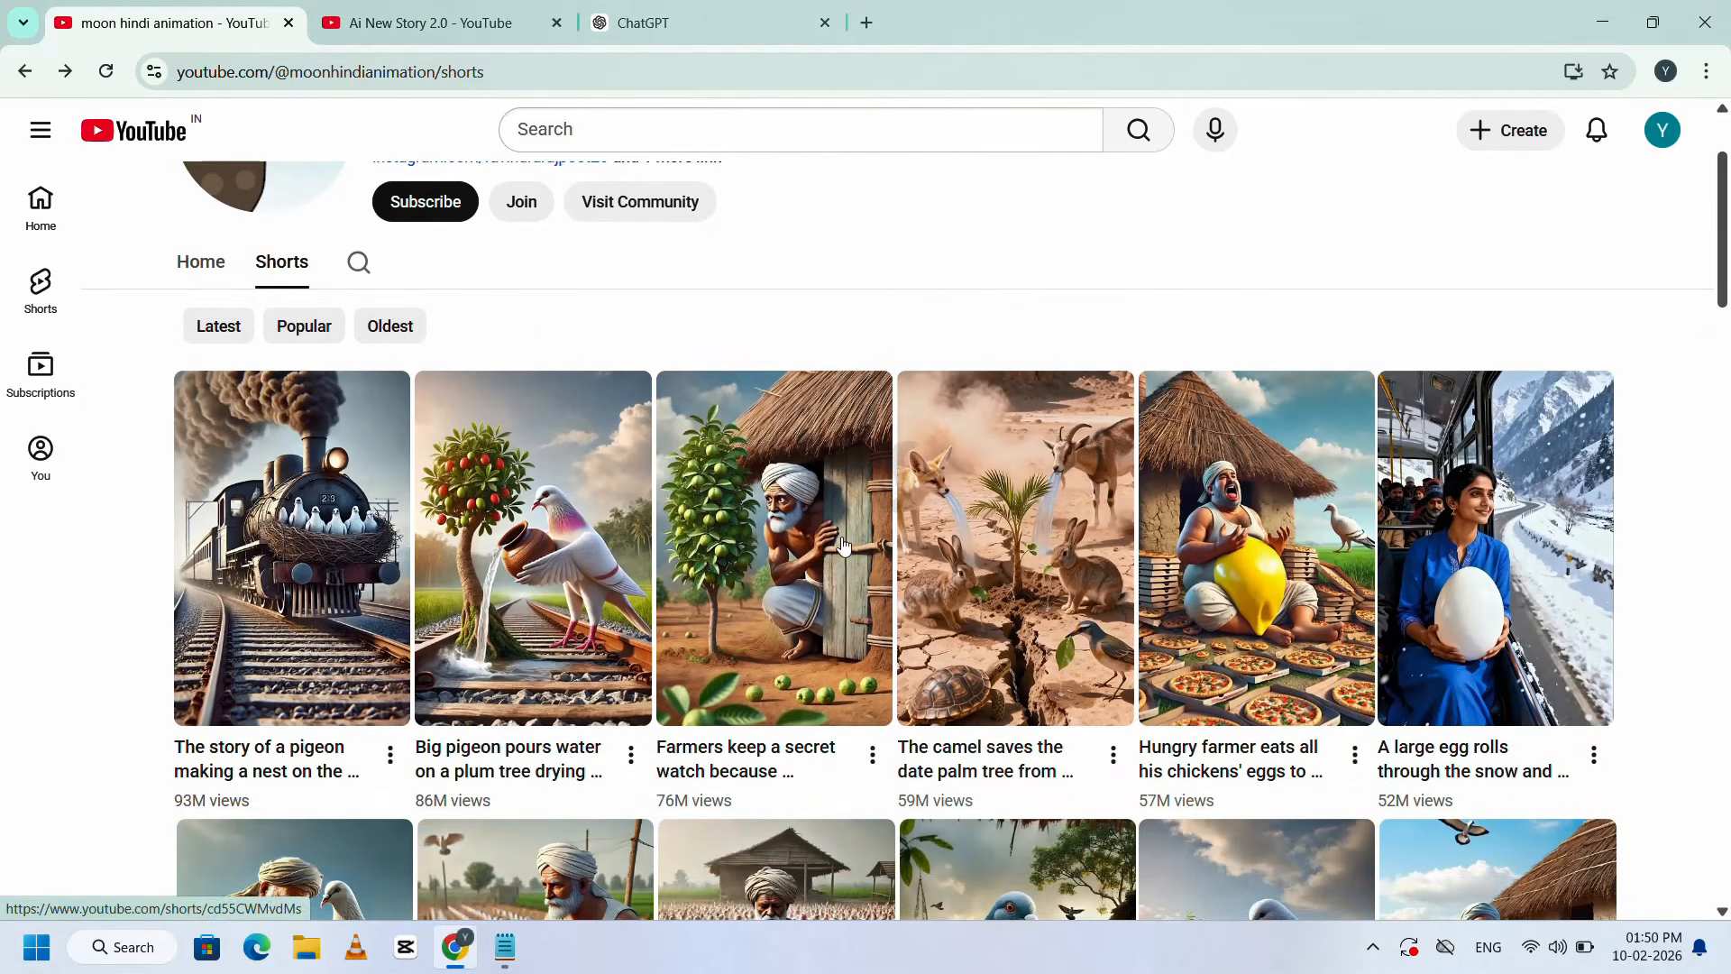
left_click(787, 586)
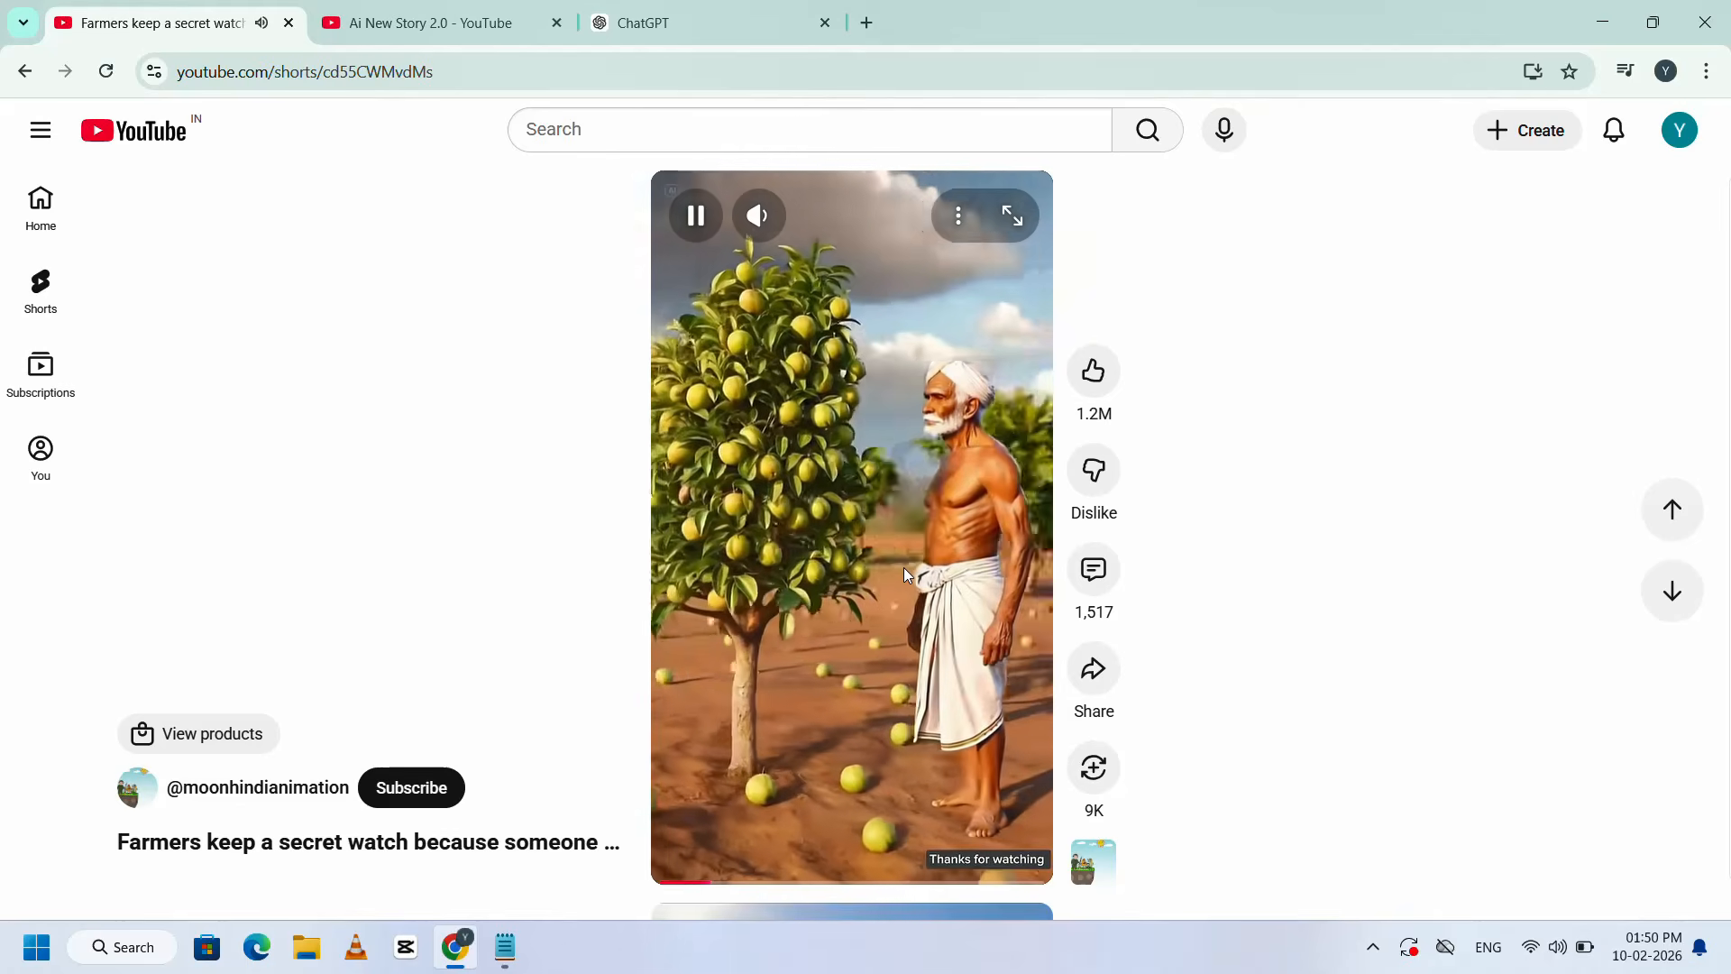
left_click(903, 566)
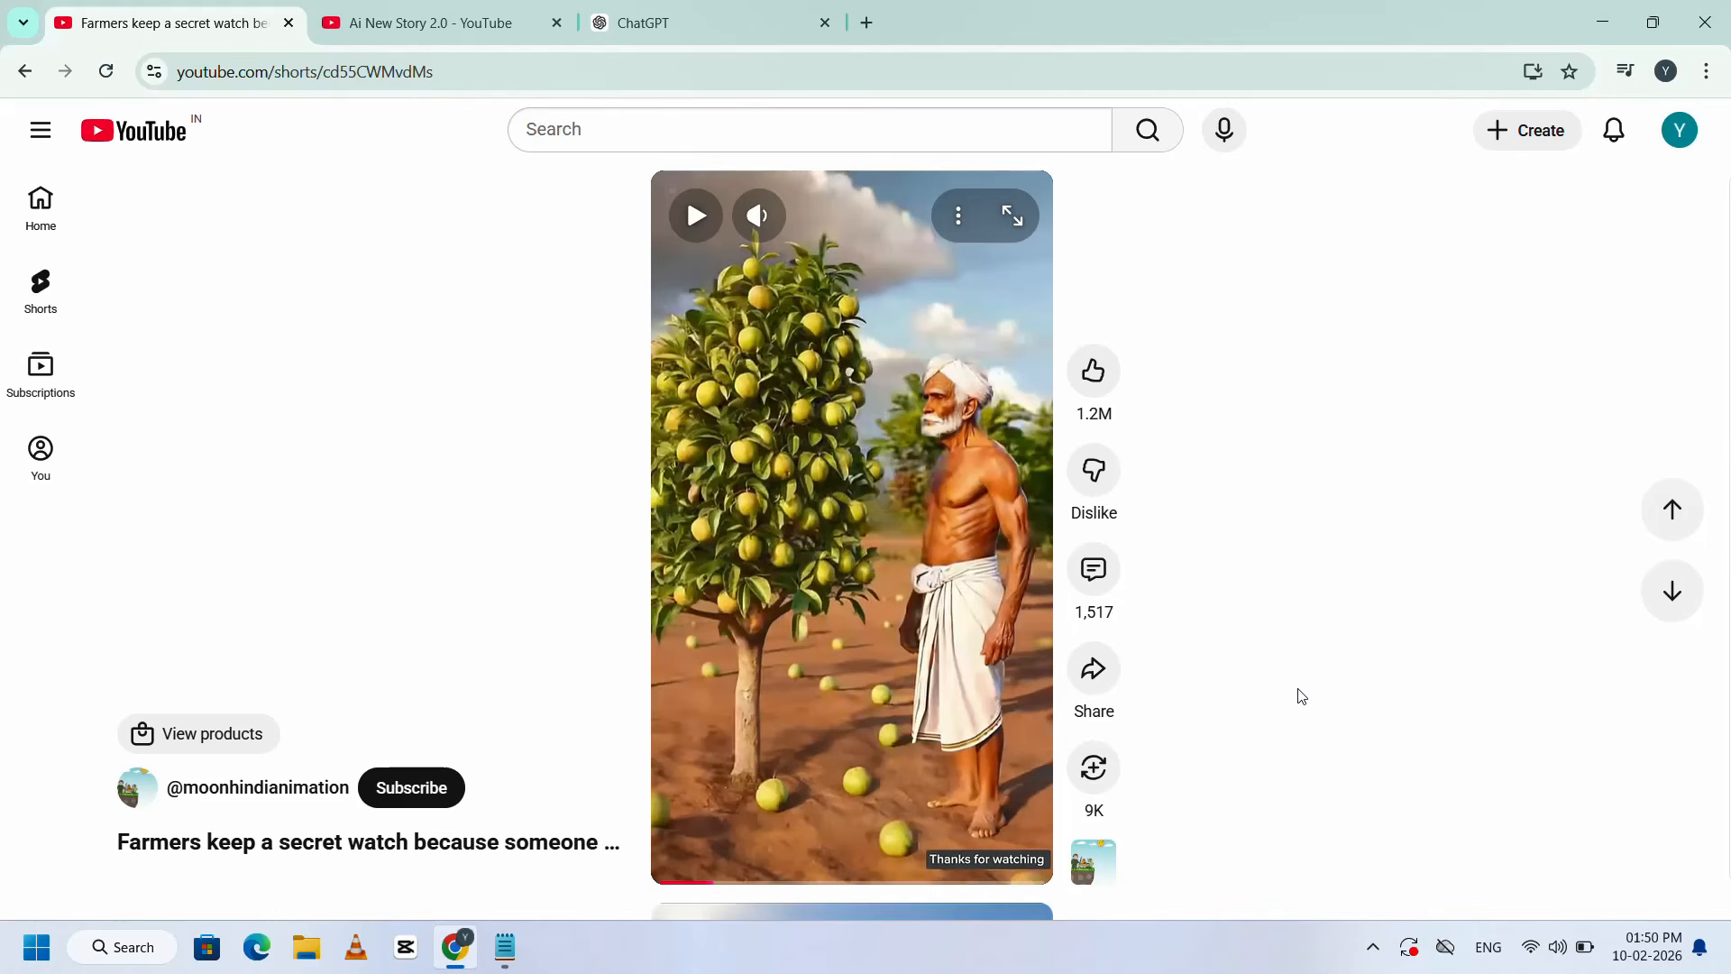
- Copy the share link of the guava-stealing Short
left_click(1093, 671)
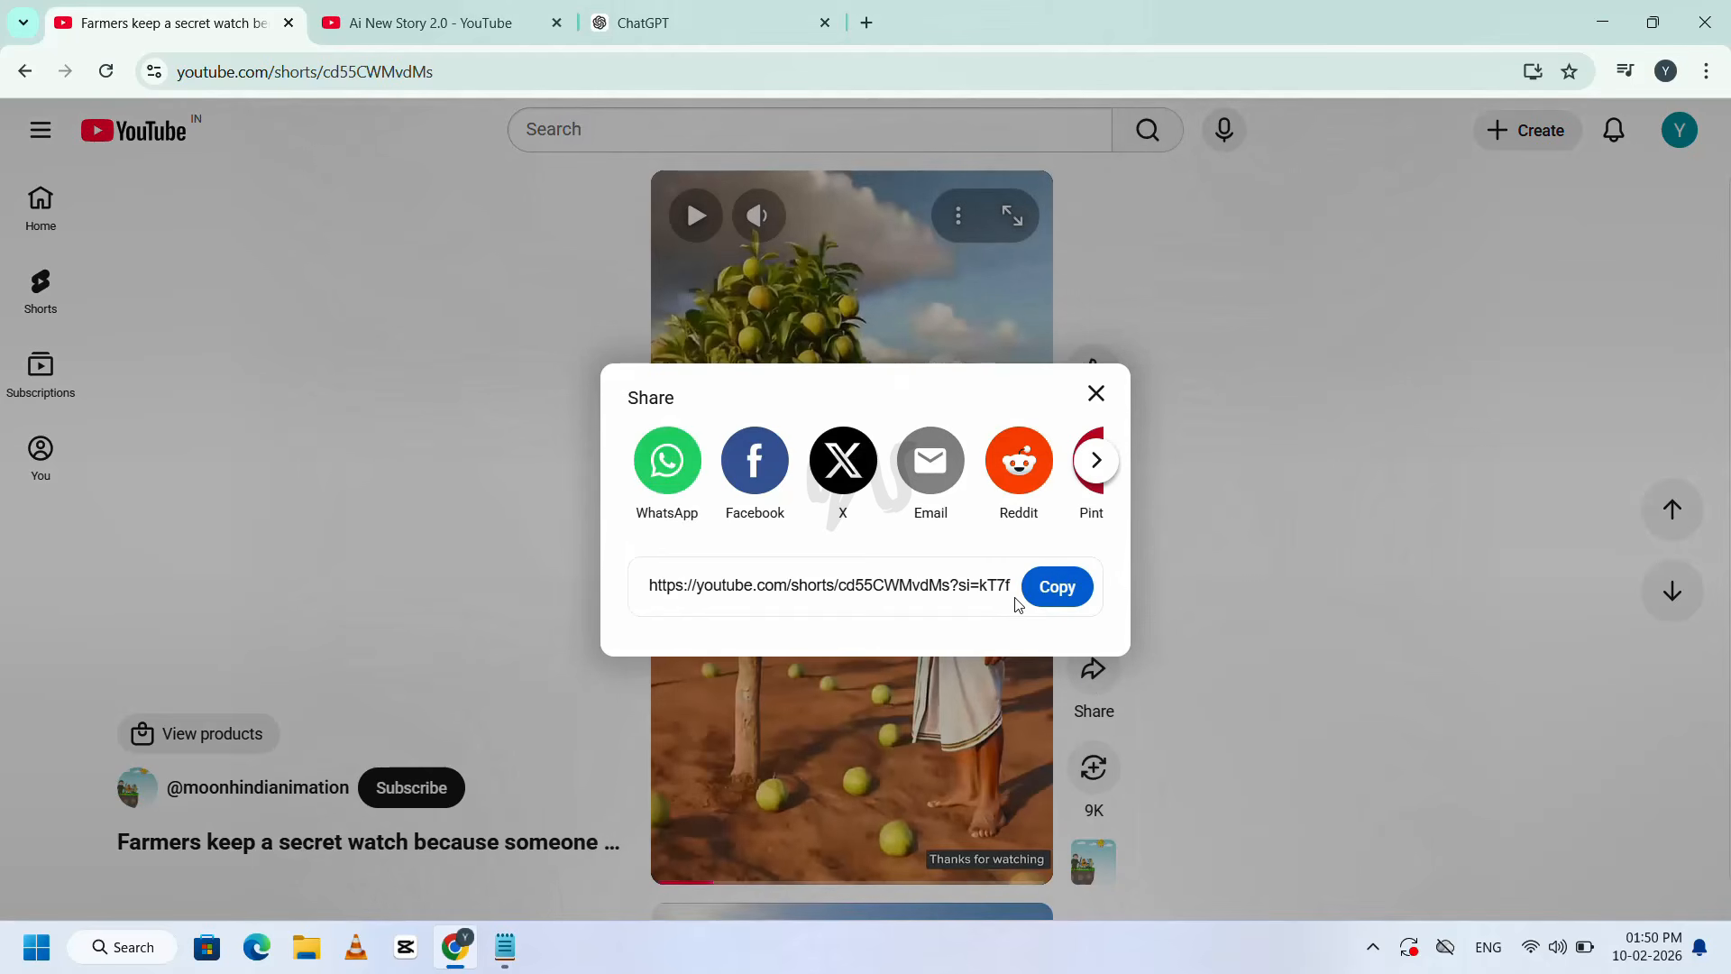
left_click(1061, 588)
left_click(1037, 593)
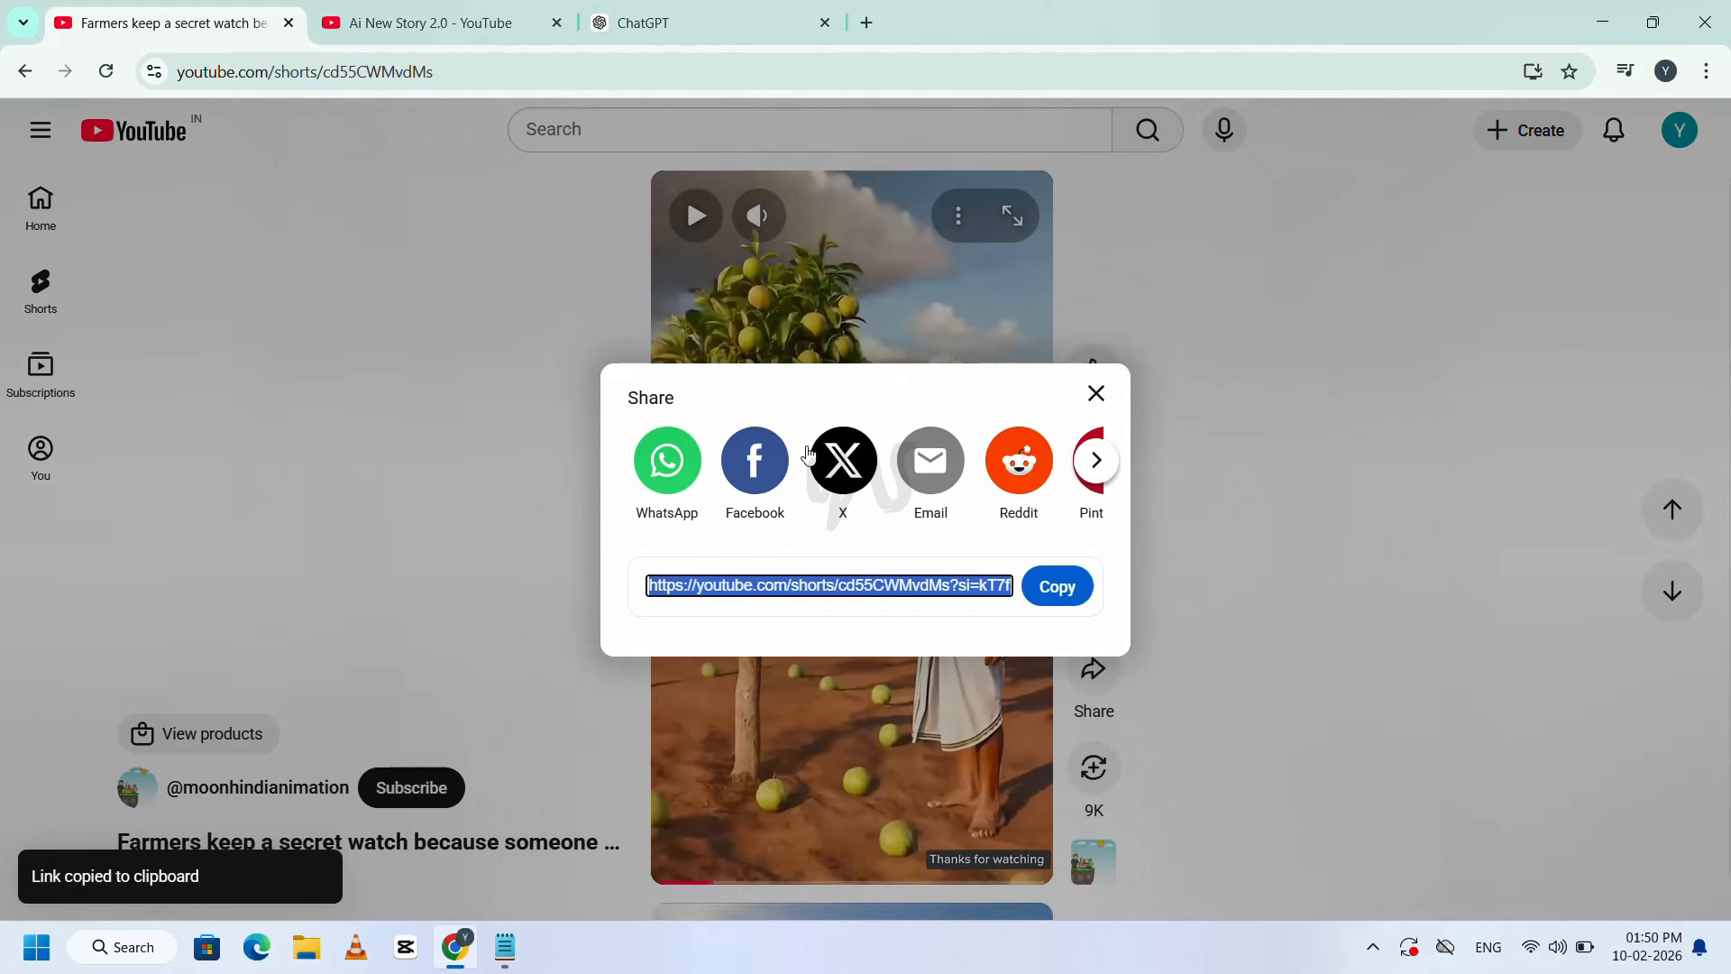
- Search the web for "youtube transcript io" in a new tab and open the youtube-transcript.io site
left_click(867, 23)
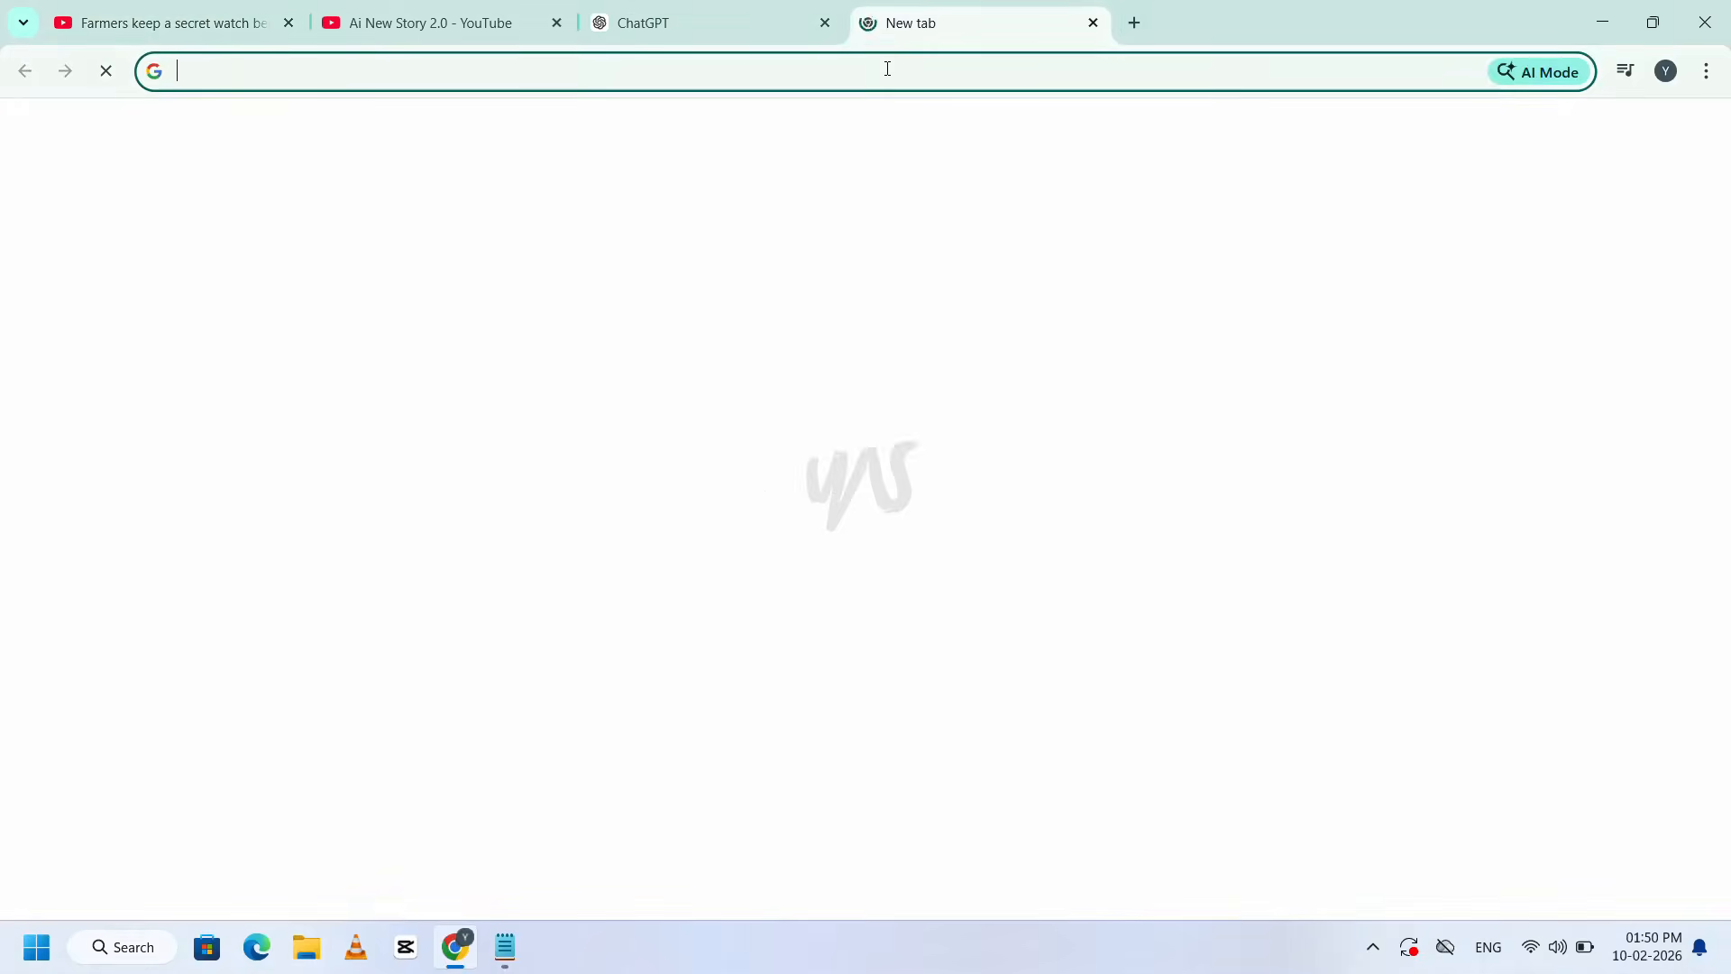
left_click(887, 69)
type("youtube")
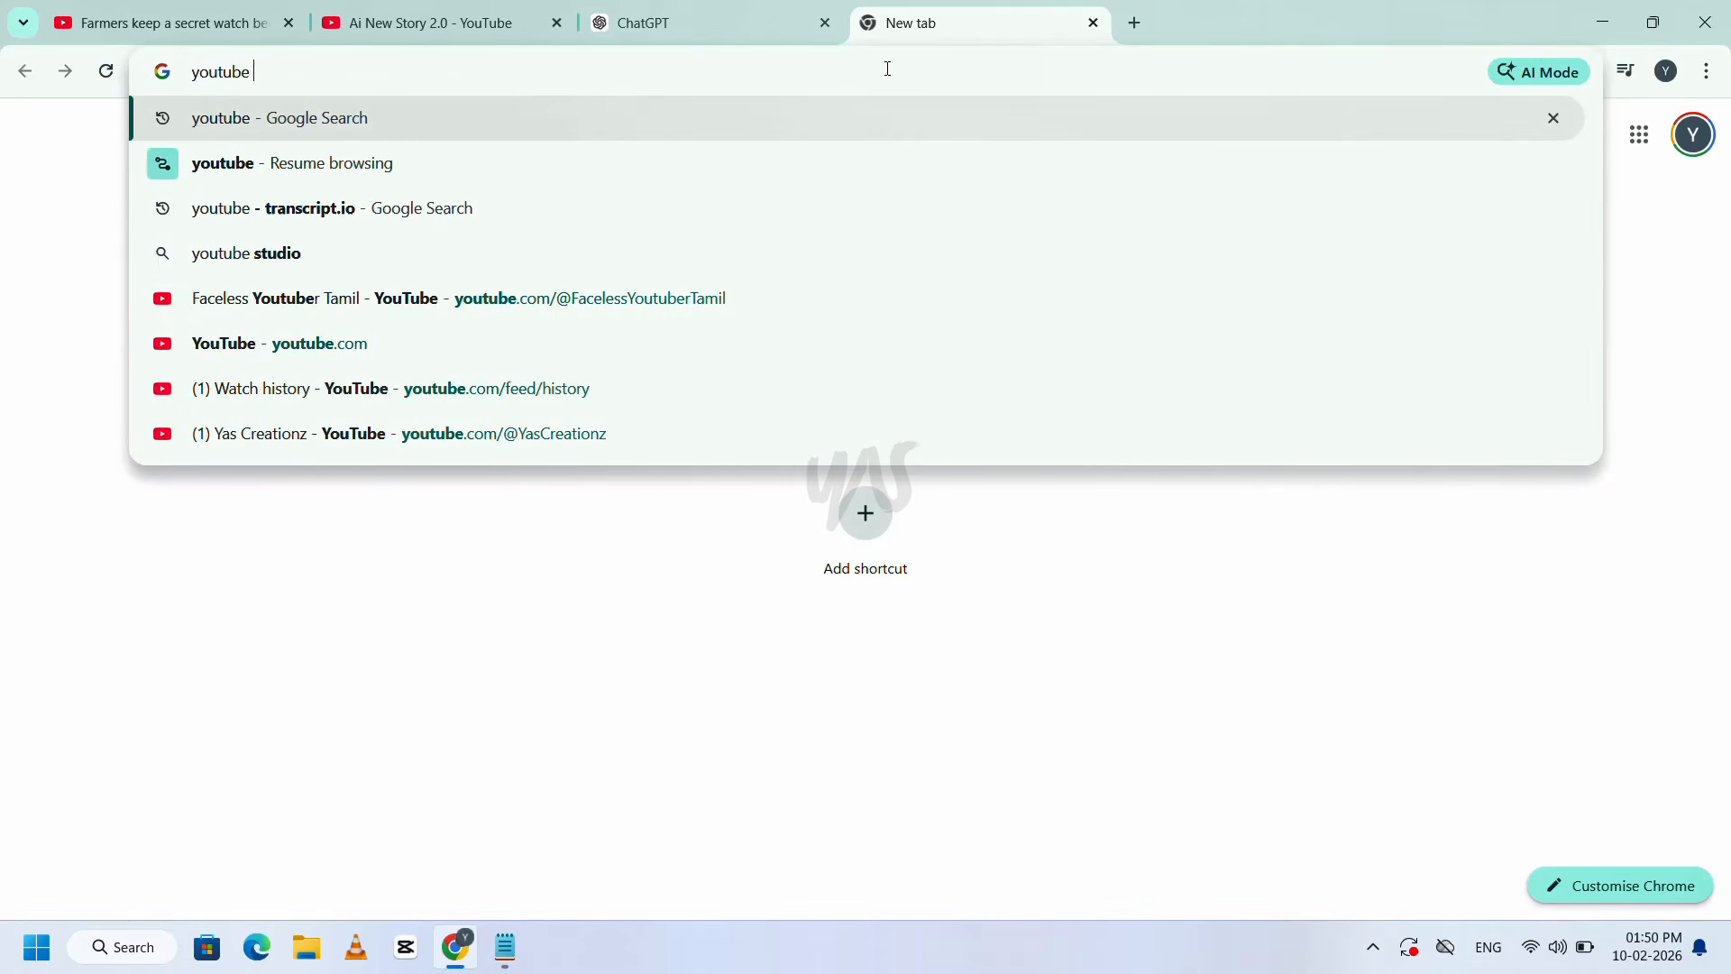
type(" tr")
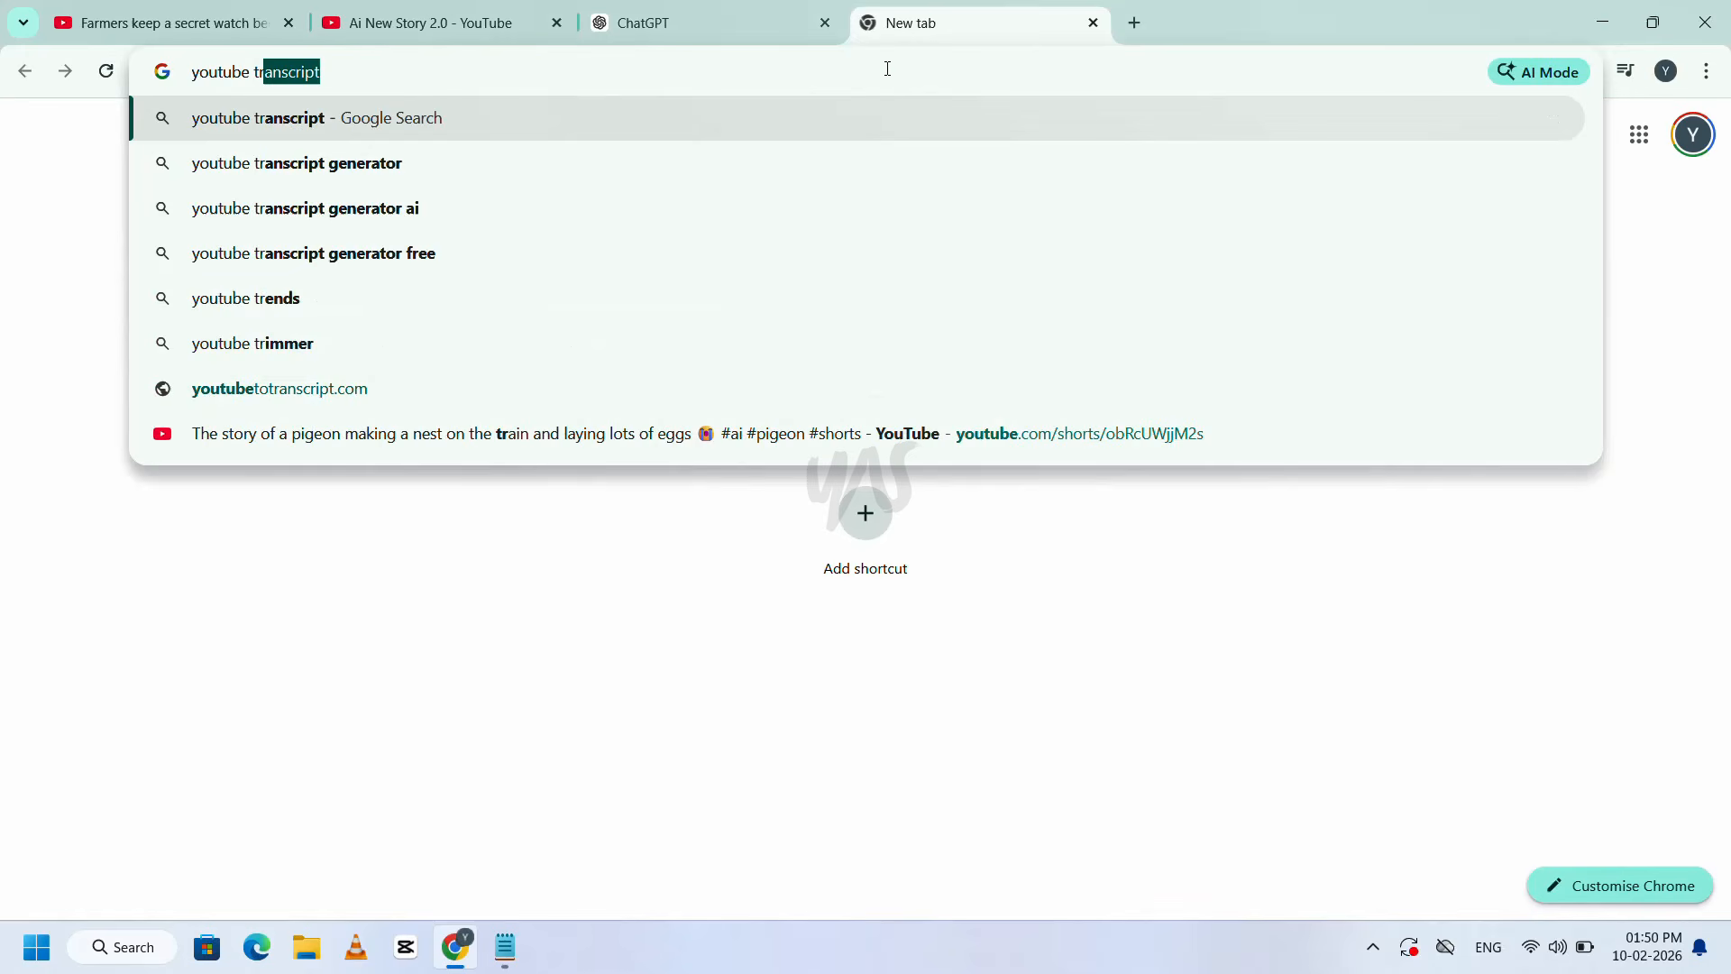
type("anscript io")
key("Return")
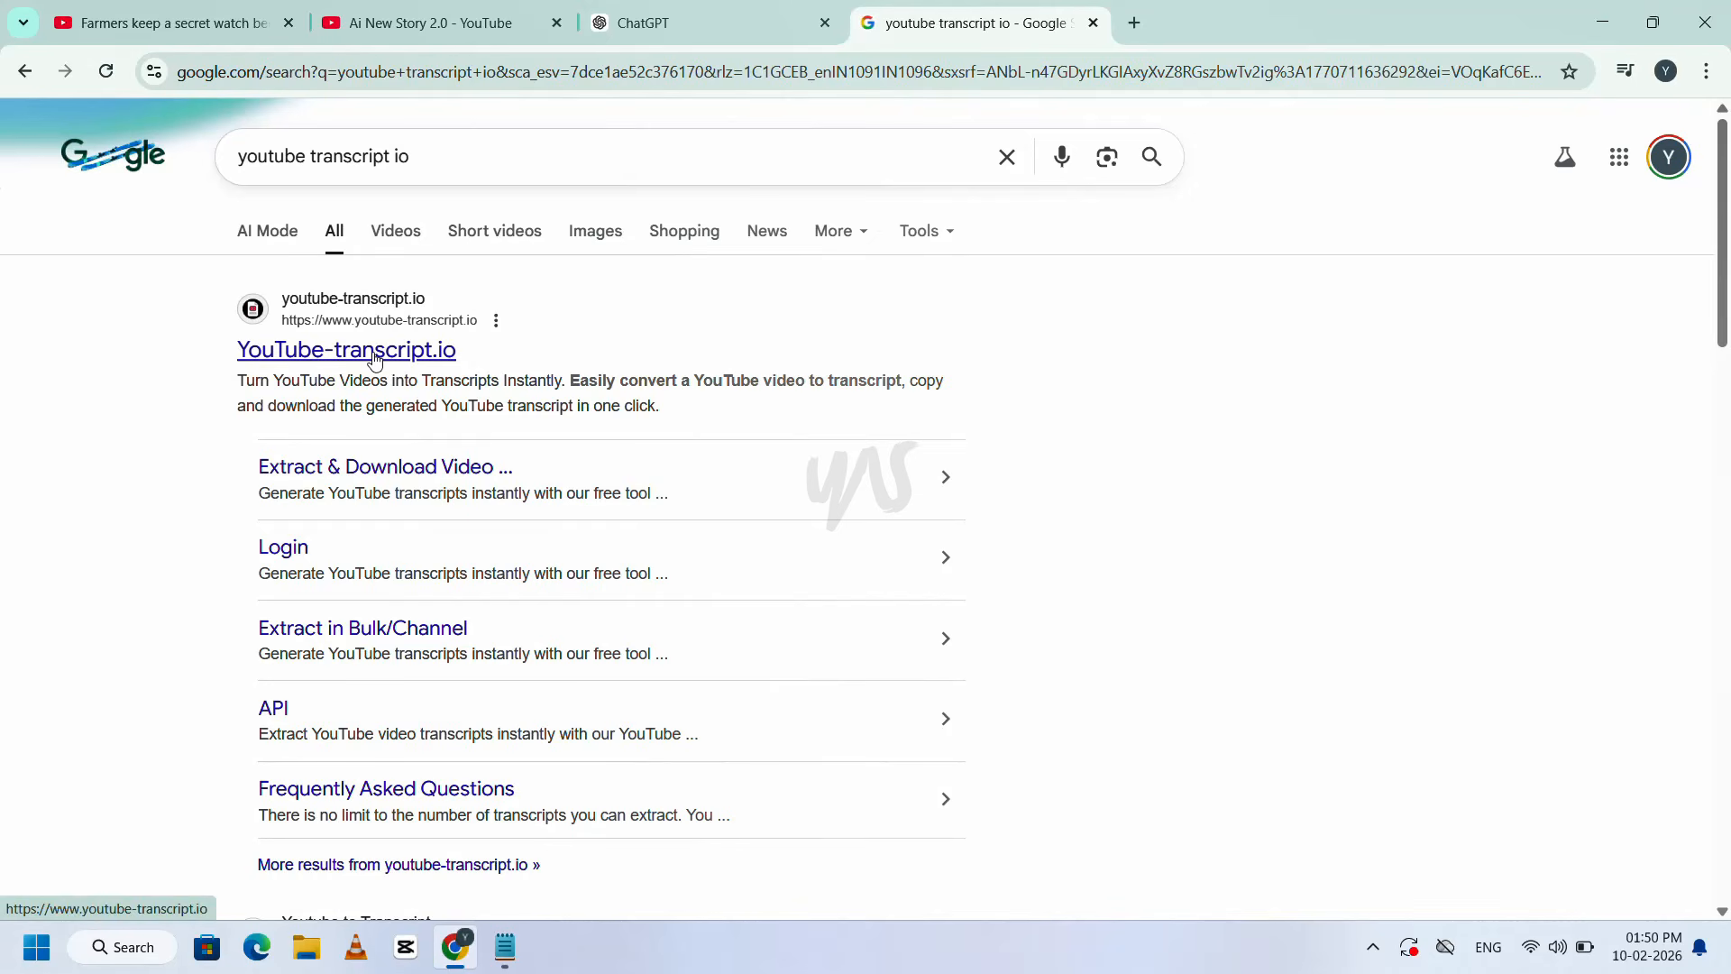
left_click(375, 358)
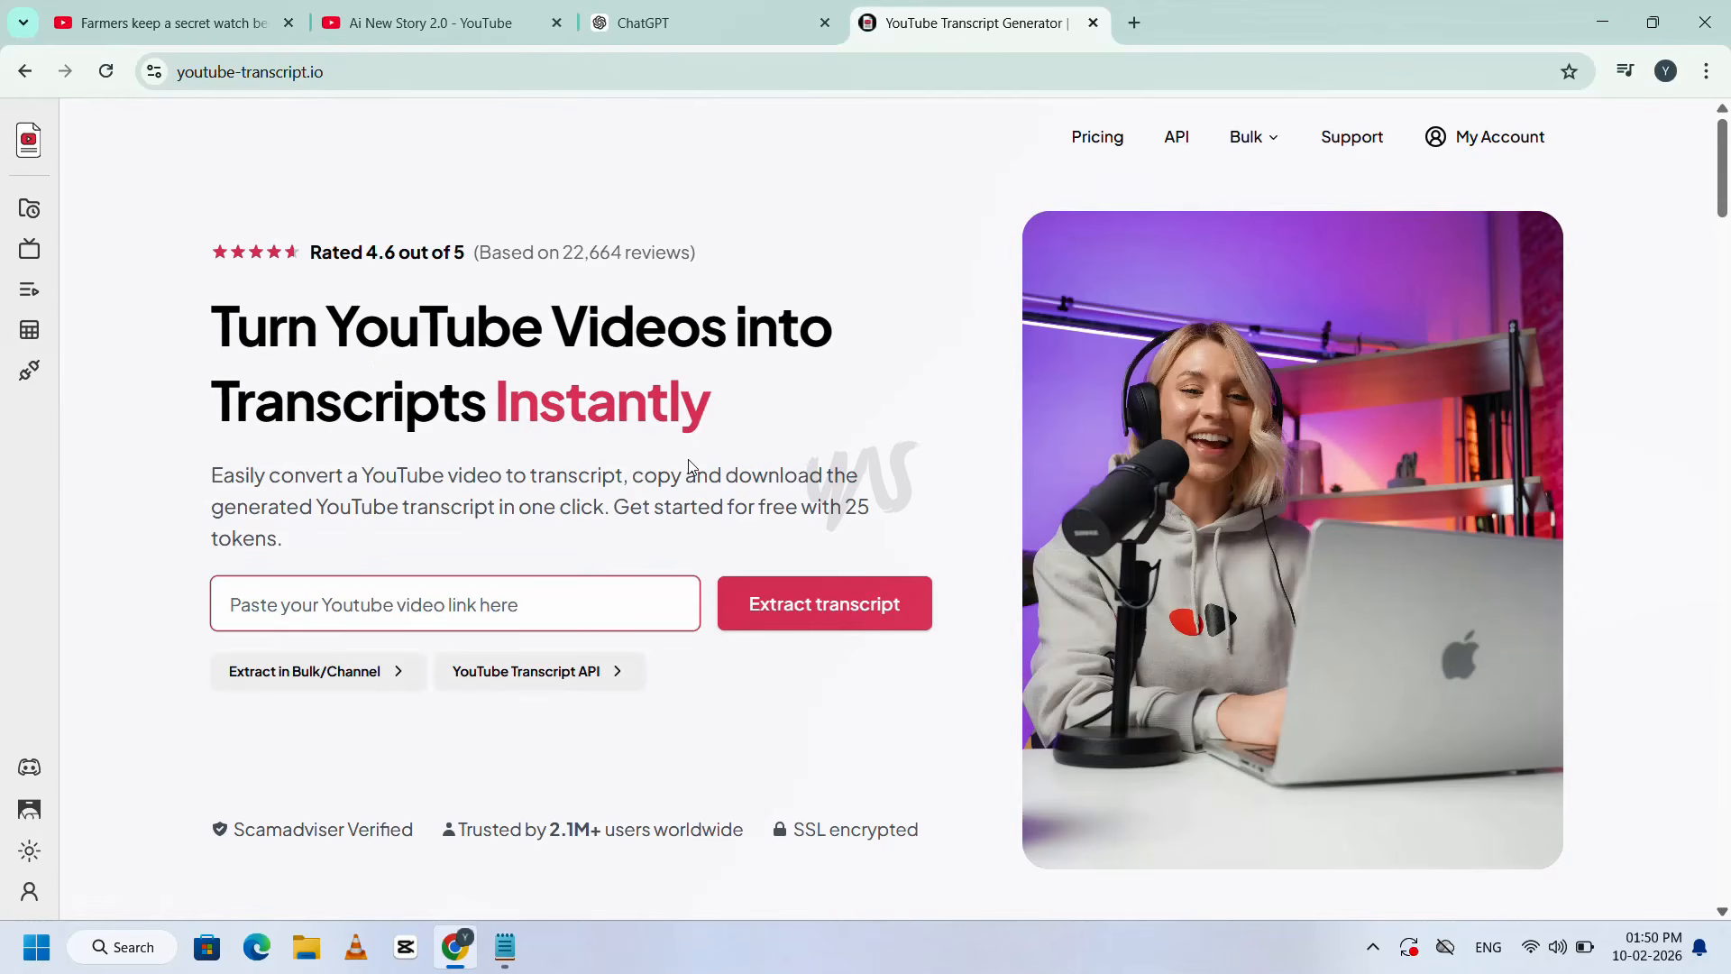
- Extract the transcript from the copied Short link and copy the full transcript text
key("ctrl+v")
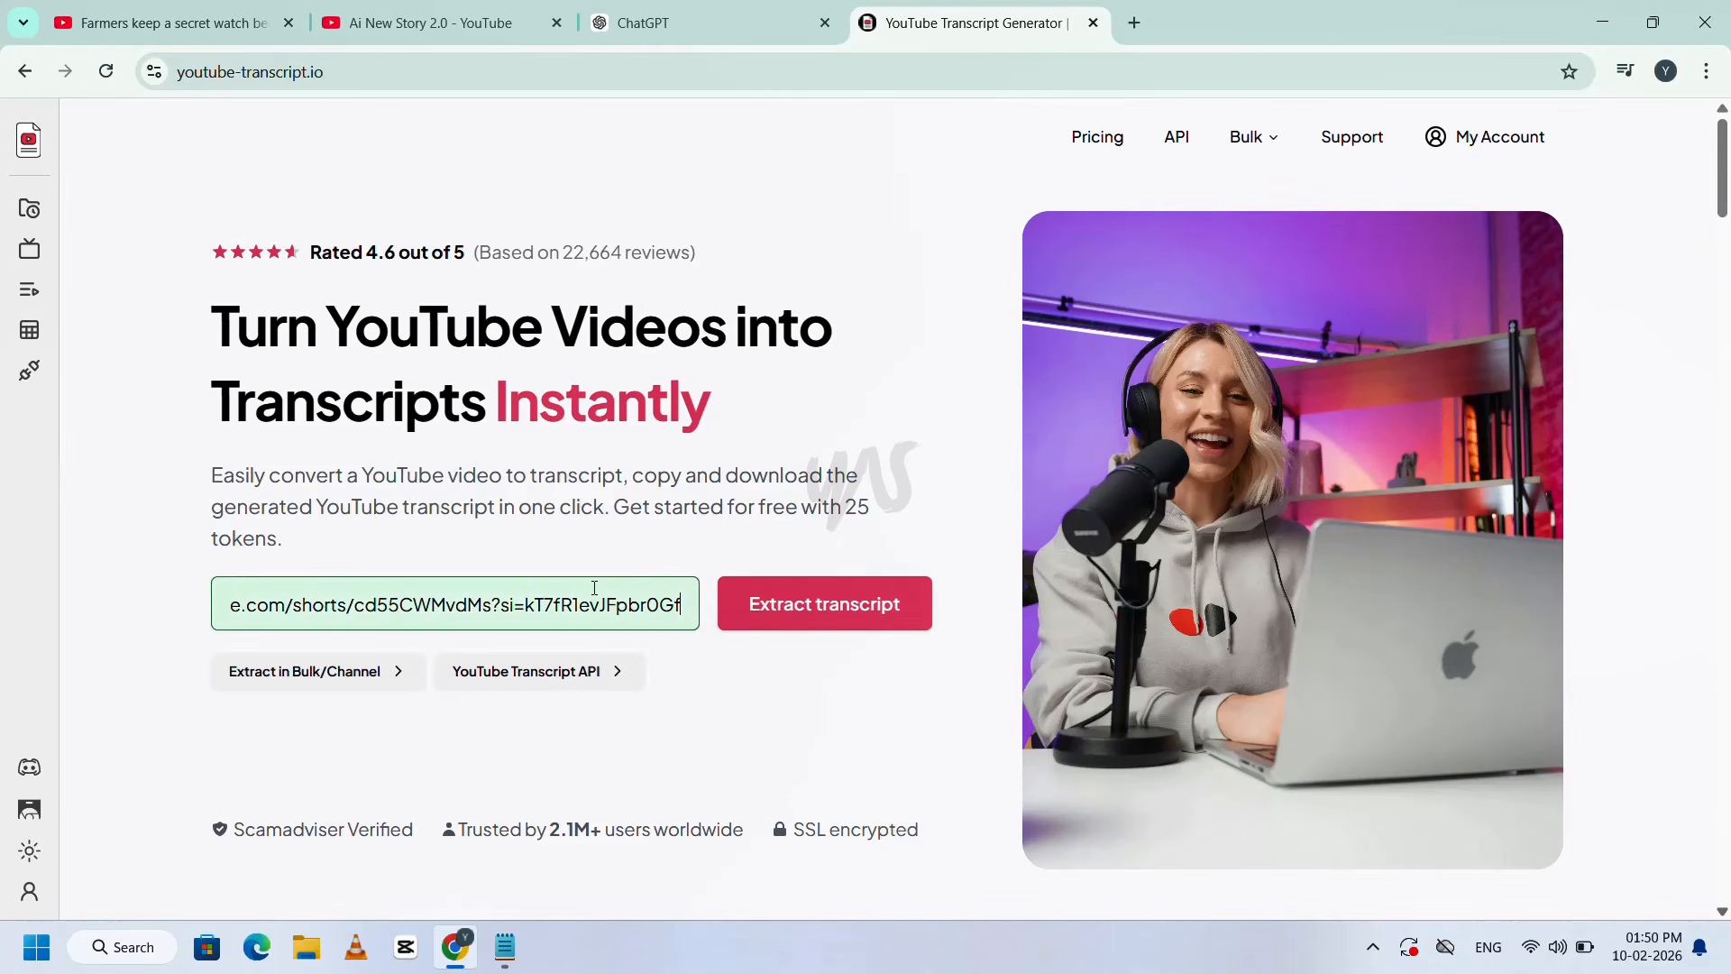
left_click(875, 607)
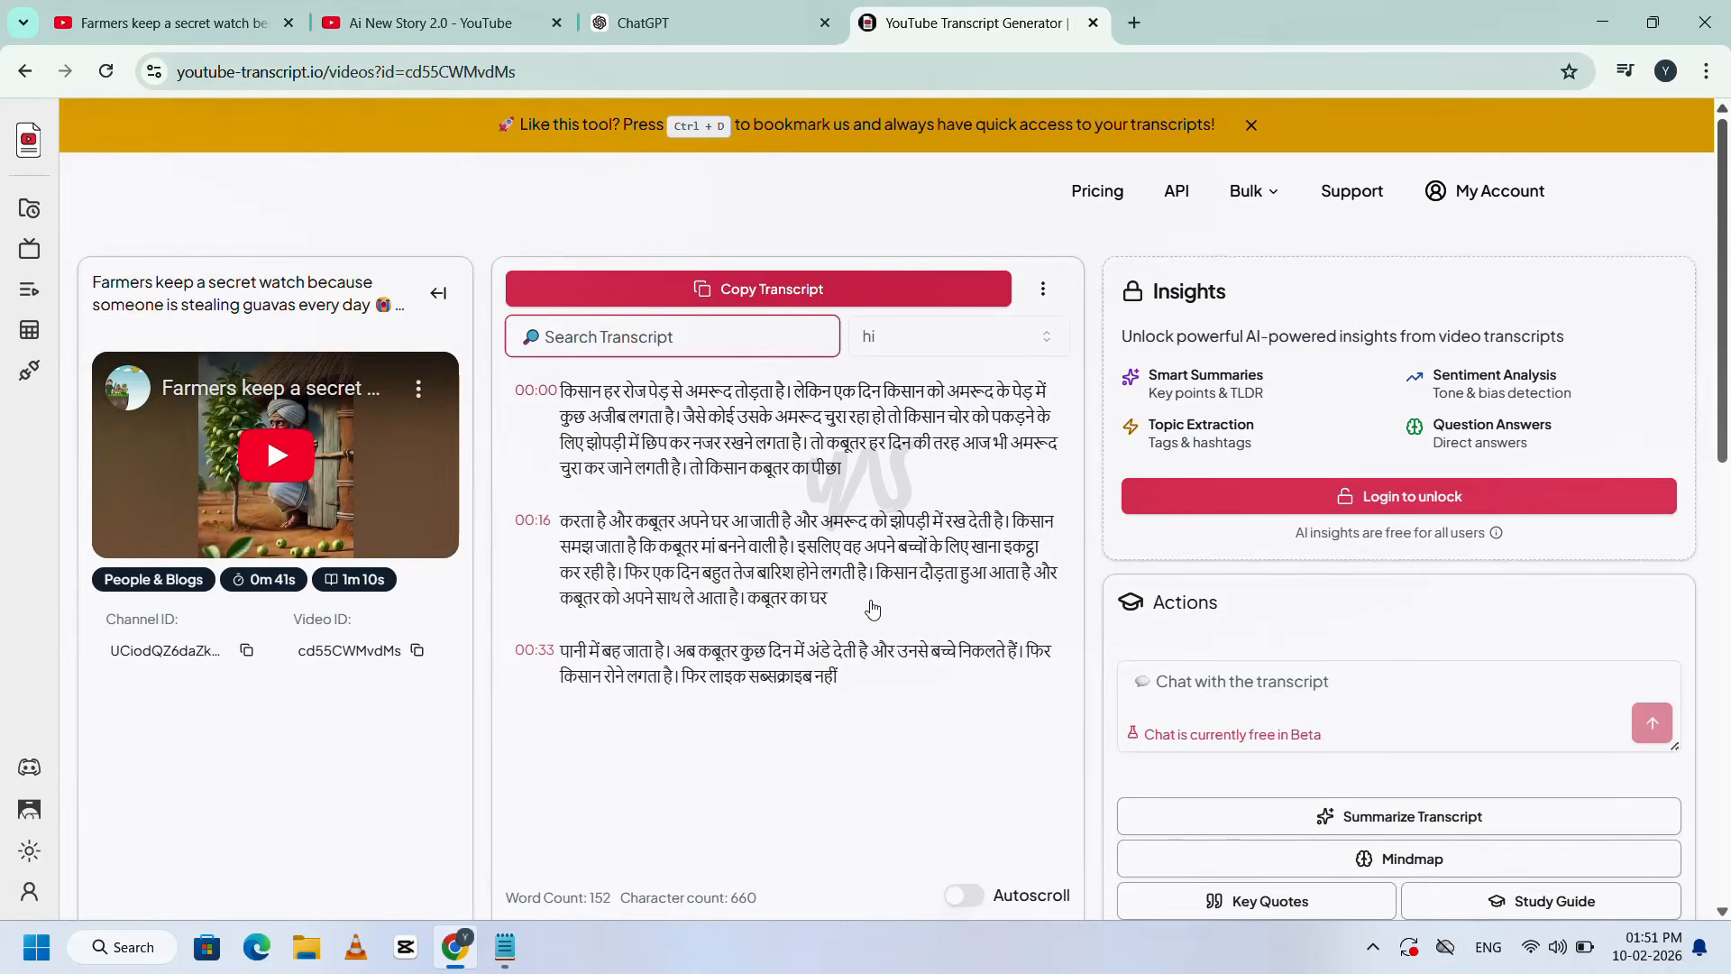
left_click(797, 300)
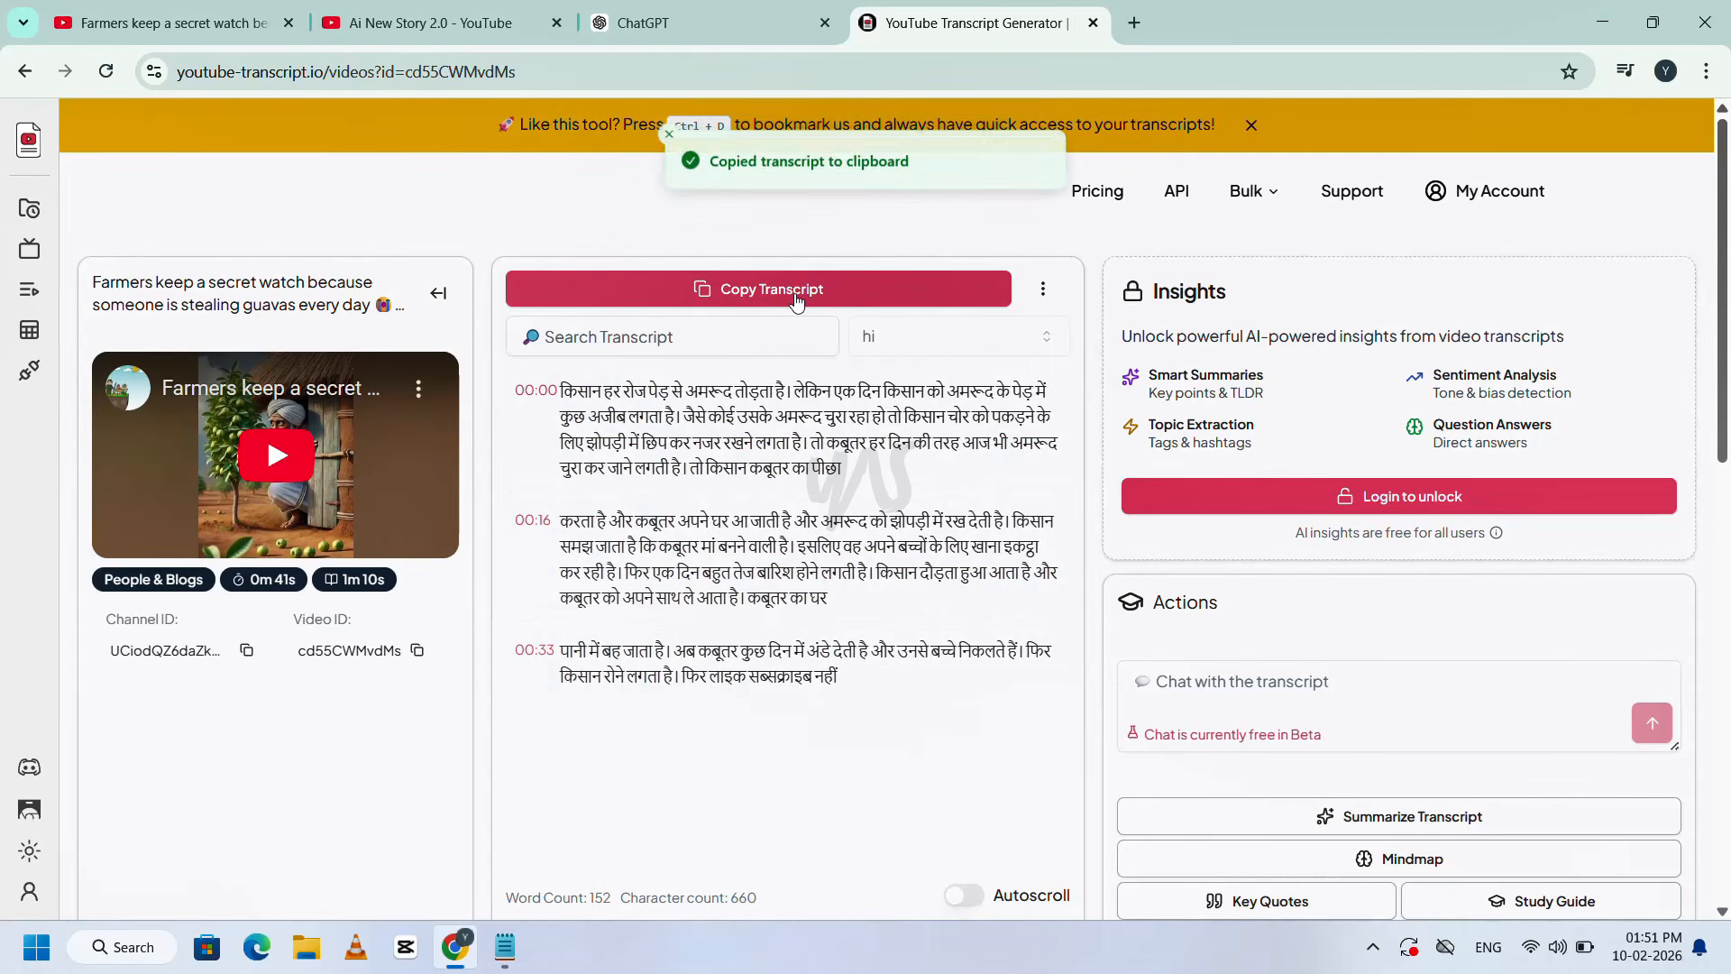
- Paste the copied Hindi transcript into ChatGPT and send it with the request "translate into tamil"
left_click(702, 30)
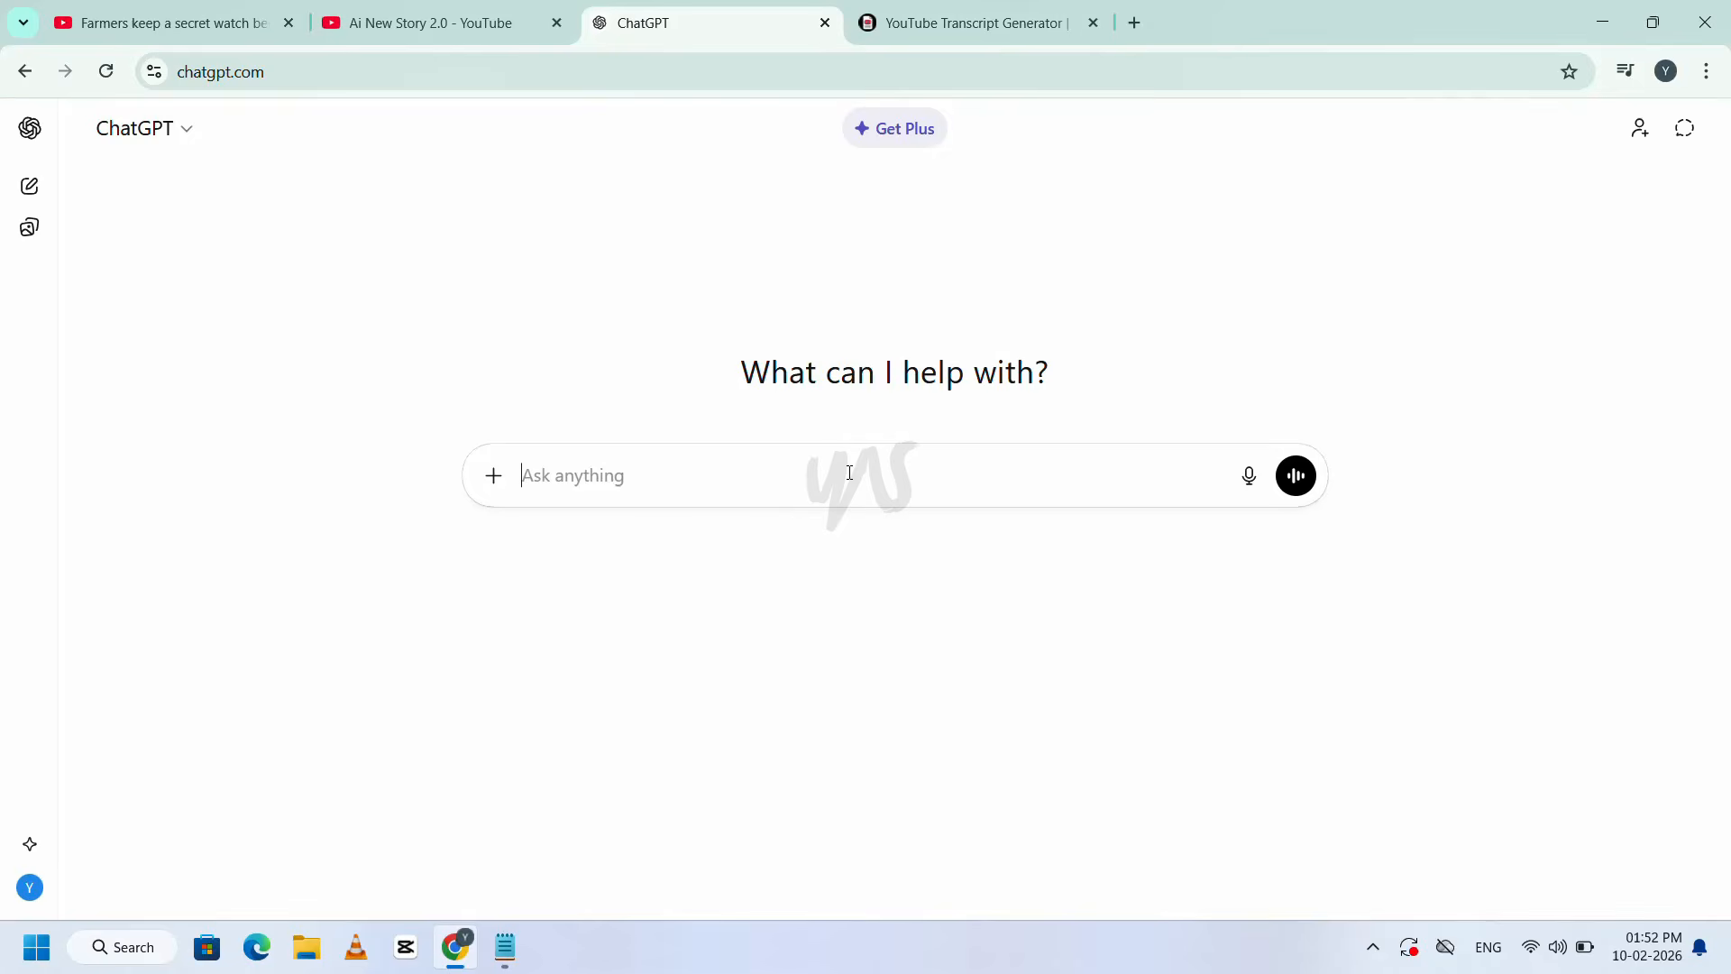
key("ctrl+v")
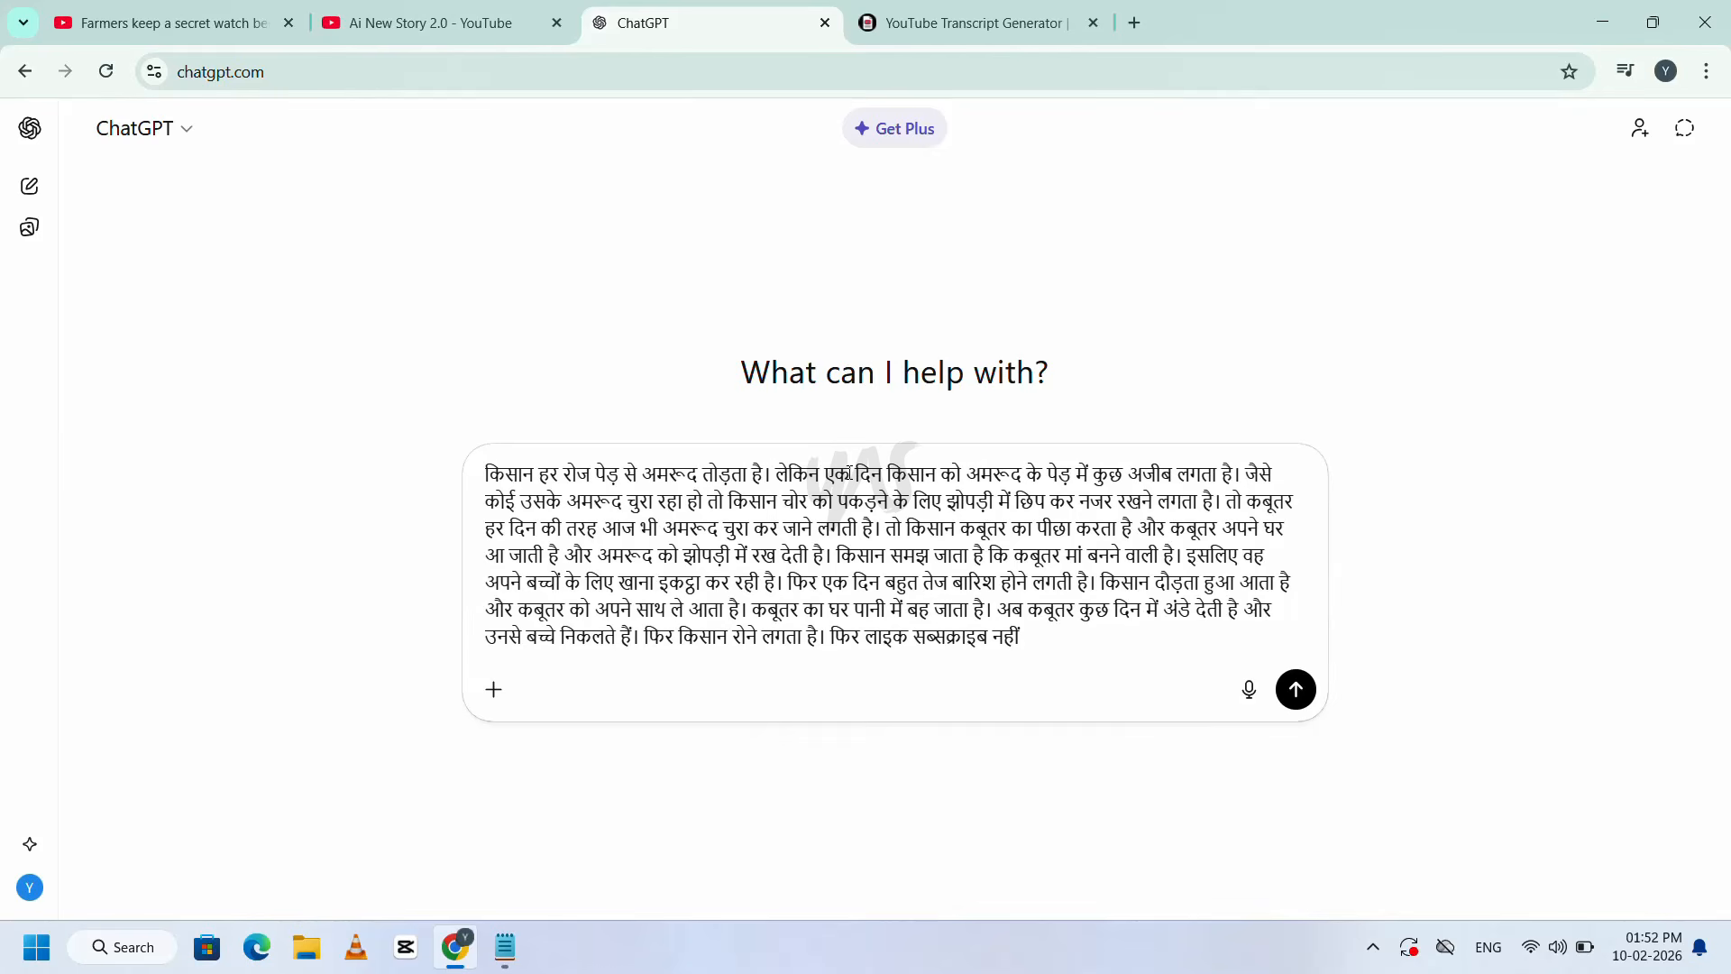
key("shift+Return")
key("shift+Return")
type("t")
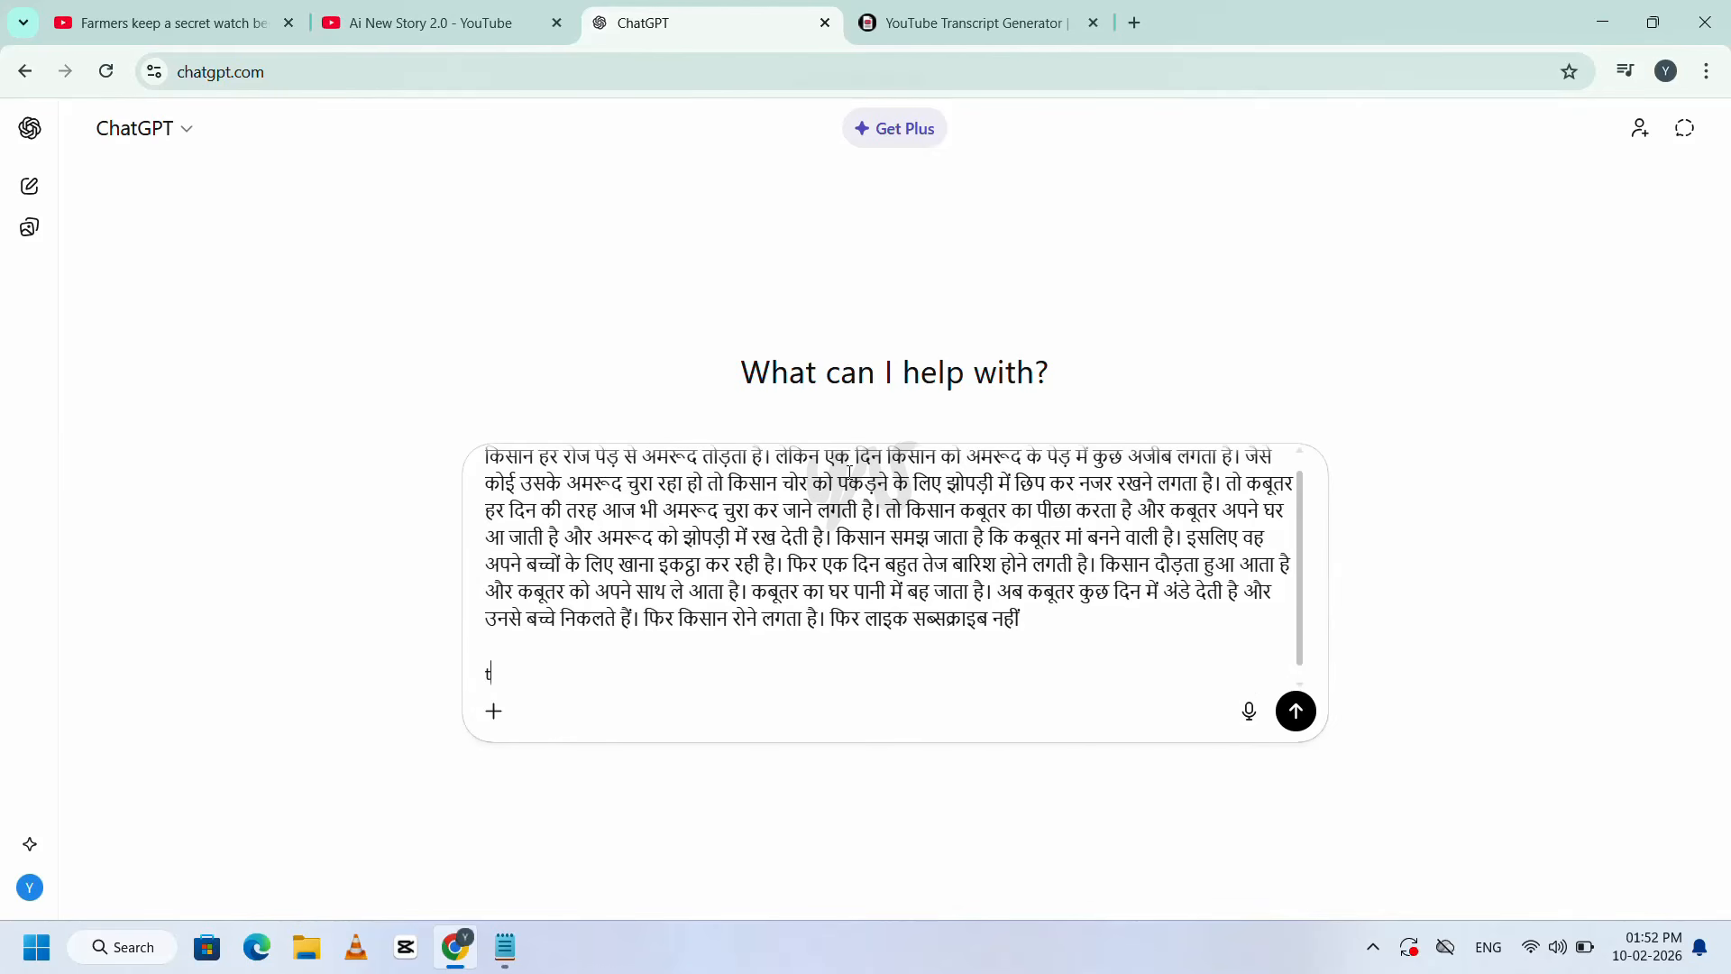
type("ranslate into tamil")
key("Return")
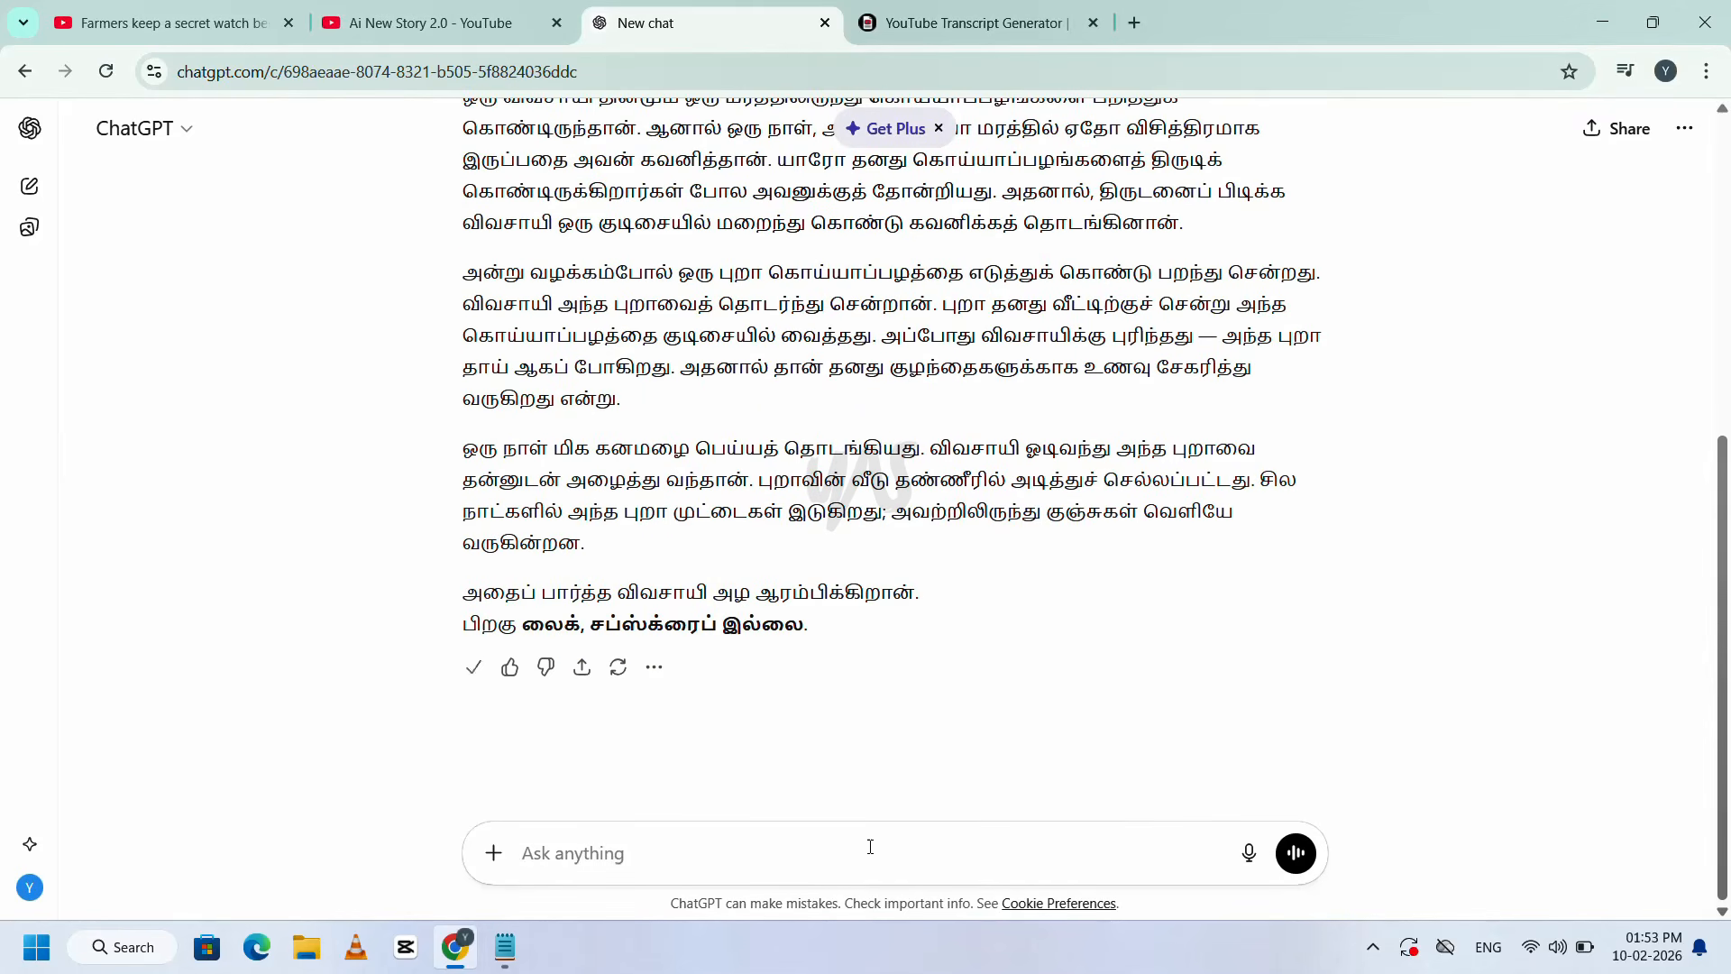
- Send the Tamil translation back to ChatGPT with the request "i need stories like this" and look over the generated stories
key("ctrl+v")
type("i need stories like this")
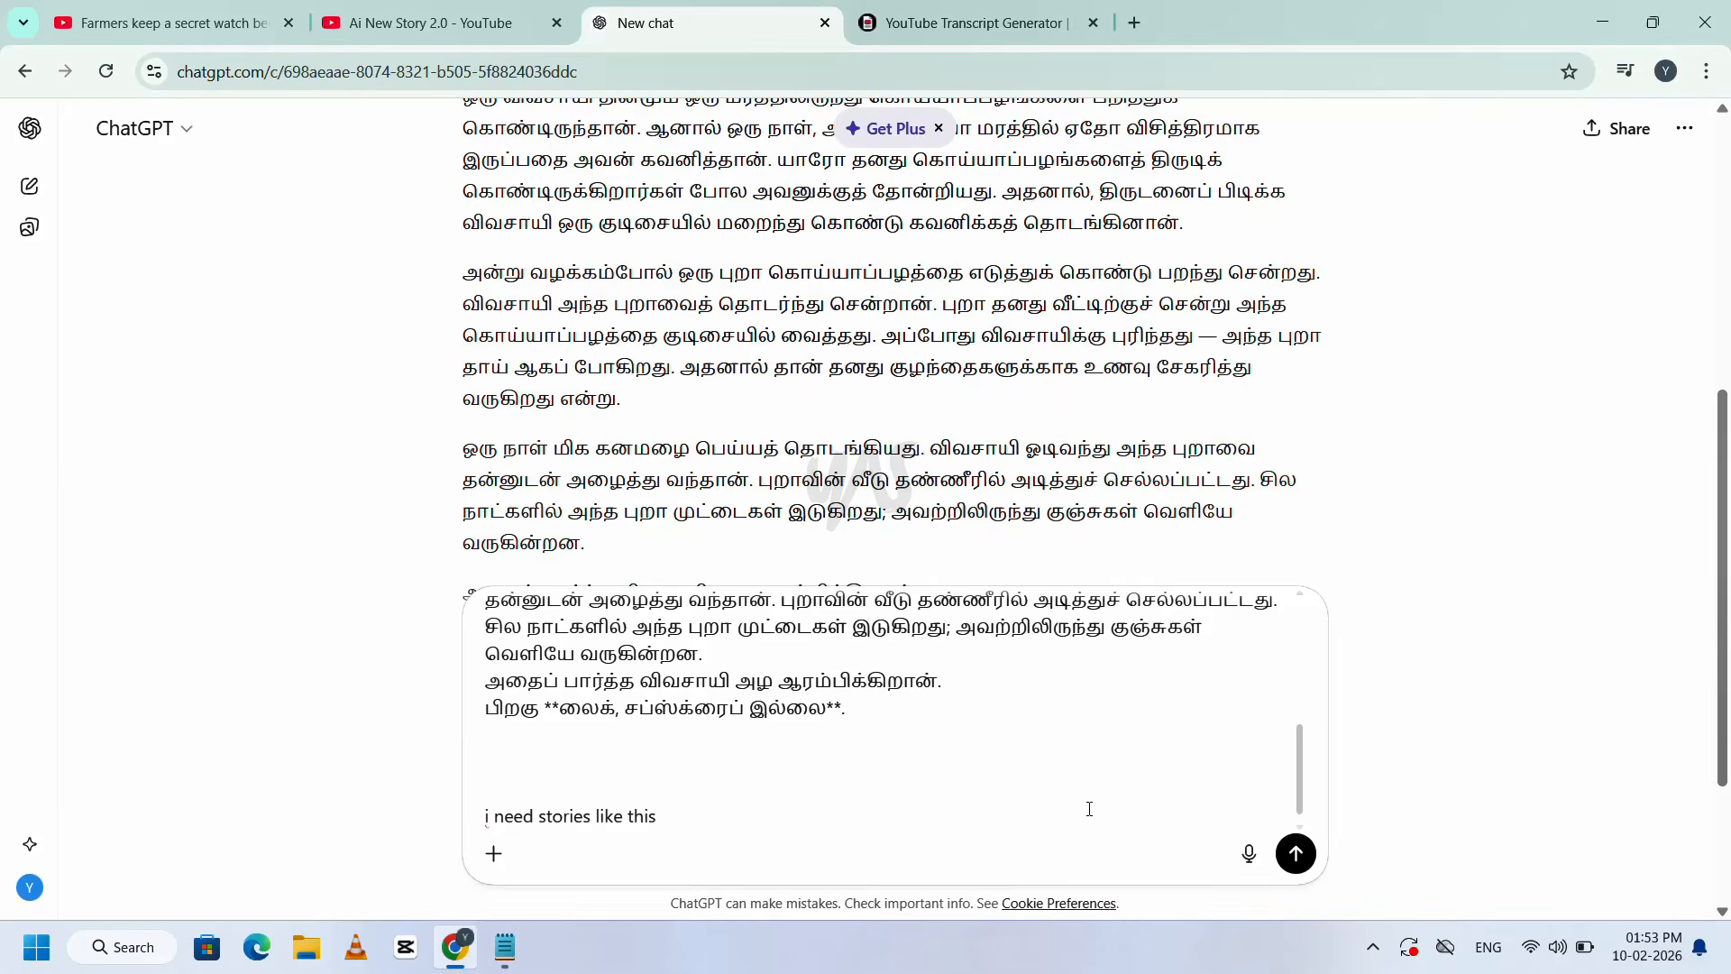
key("Return")
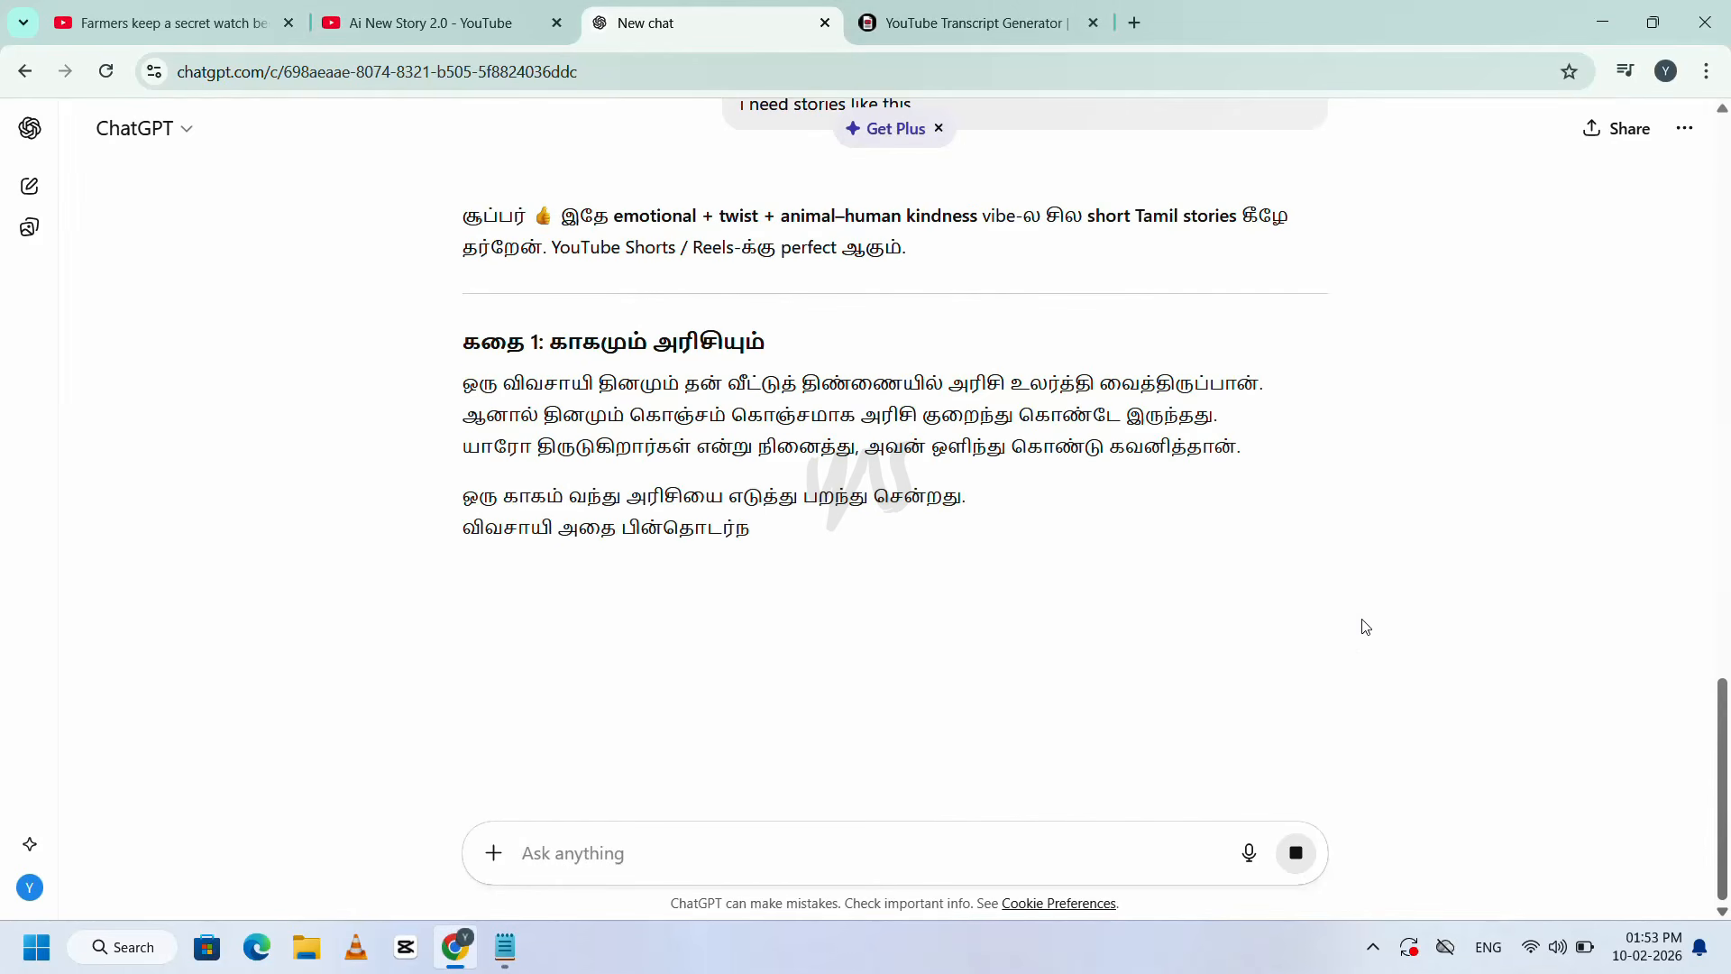
scroll(1338, 527, "down", 15)
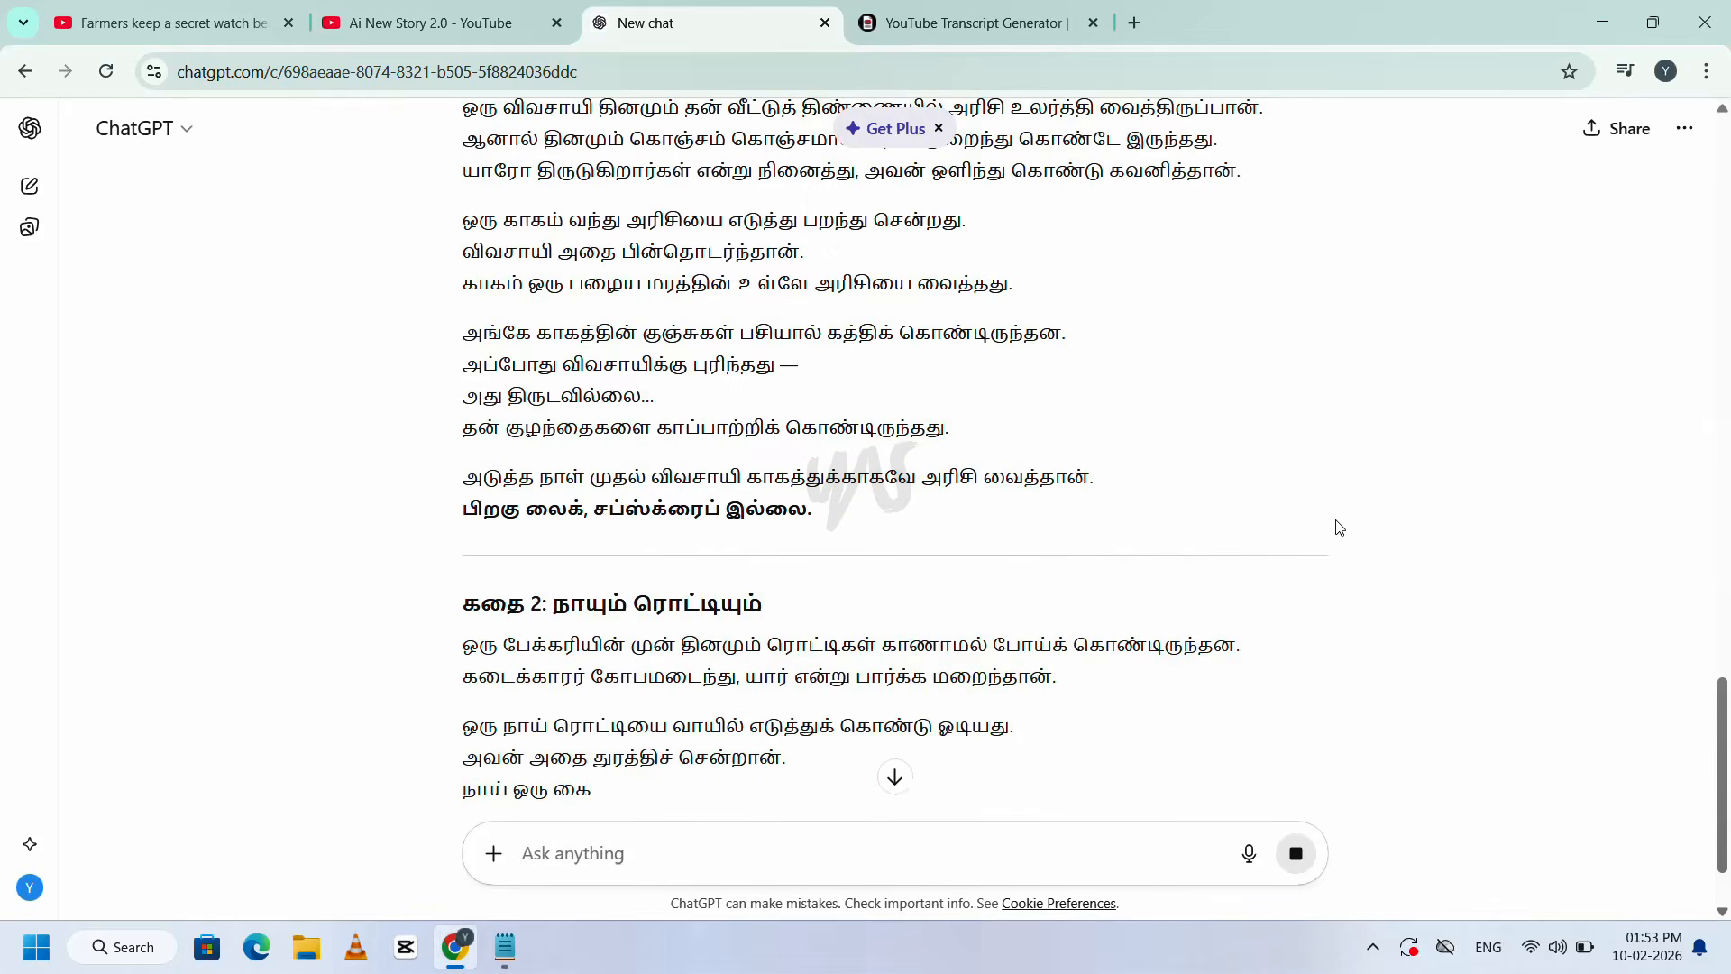
scroll(1340, 527, "up", 15)
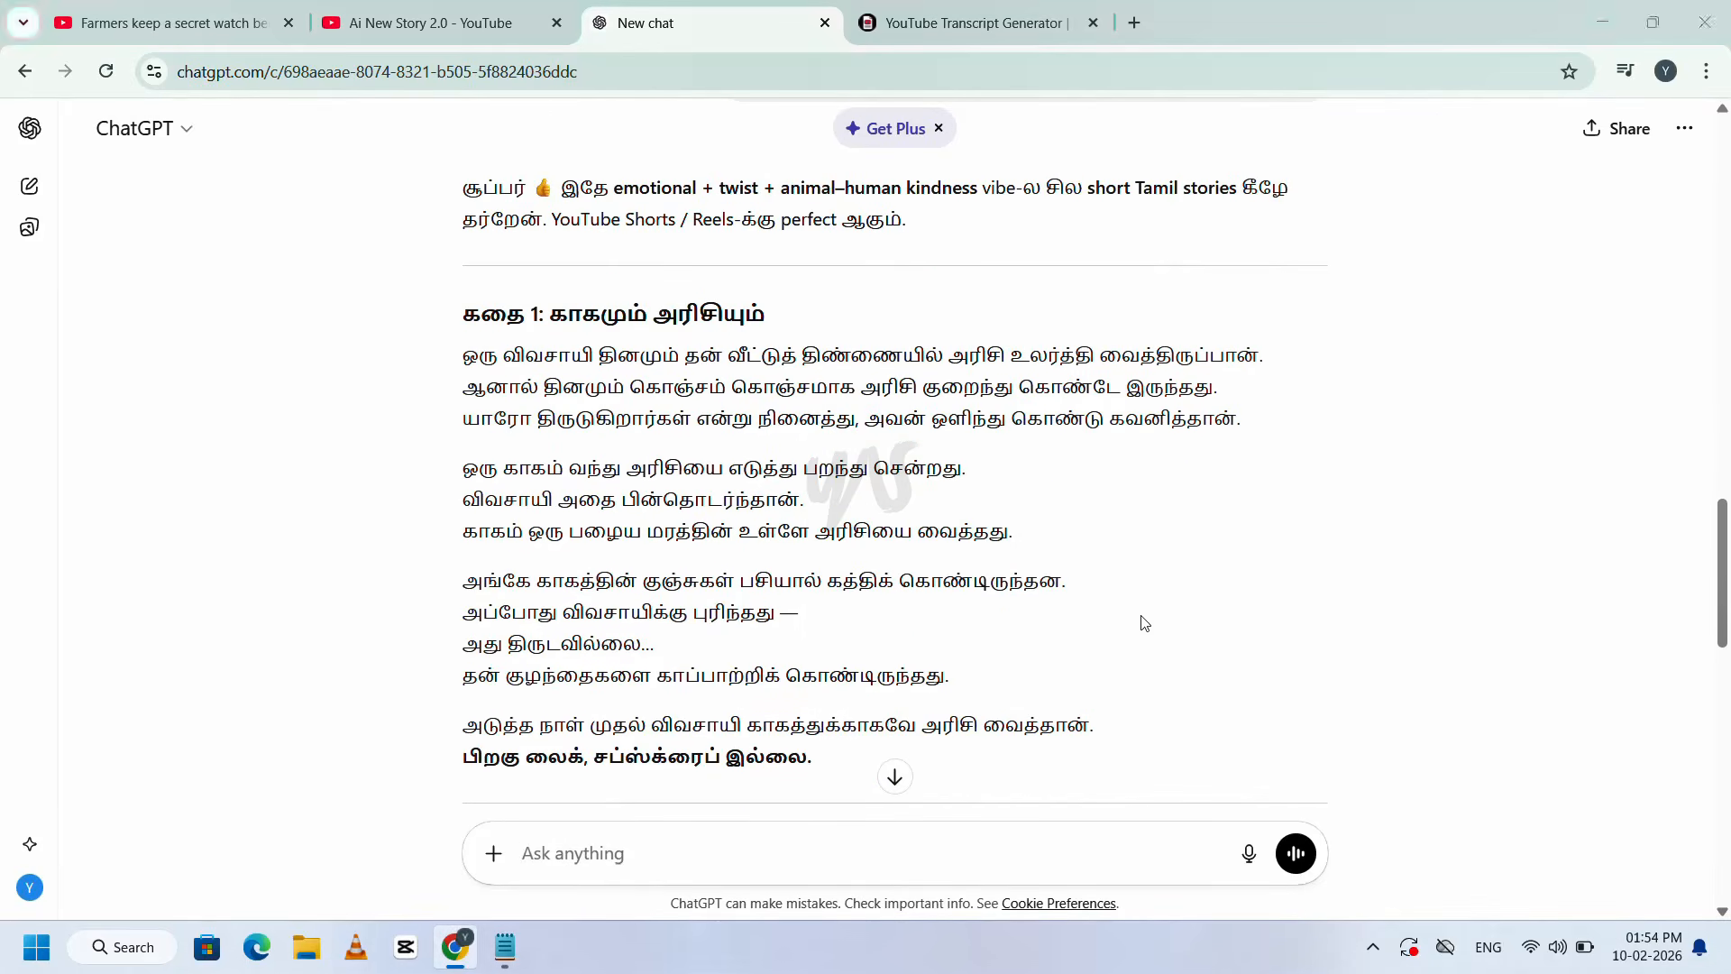
- Mark "1.Create Tamil Story" with a check mark emoji in the Notepad checklist and return to ChatGPT
key("alt+Tab")
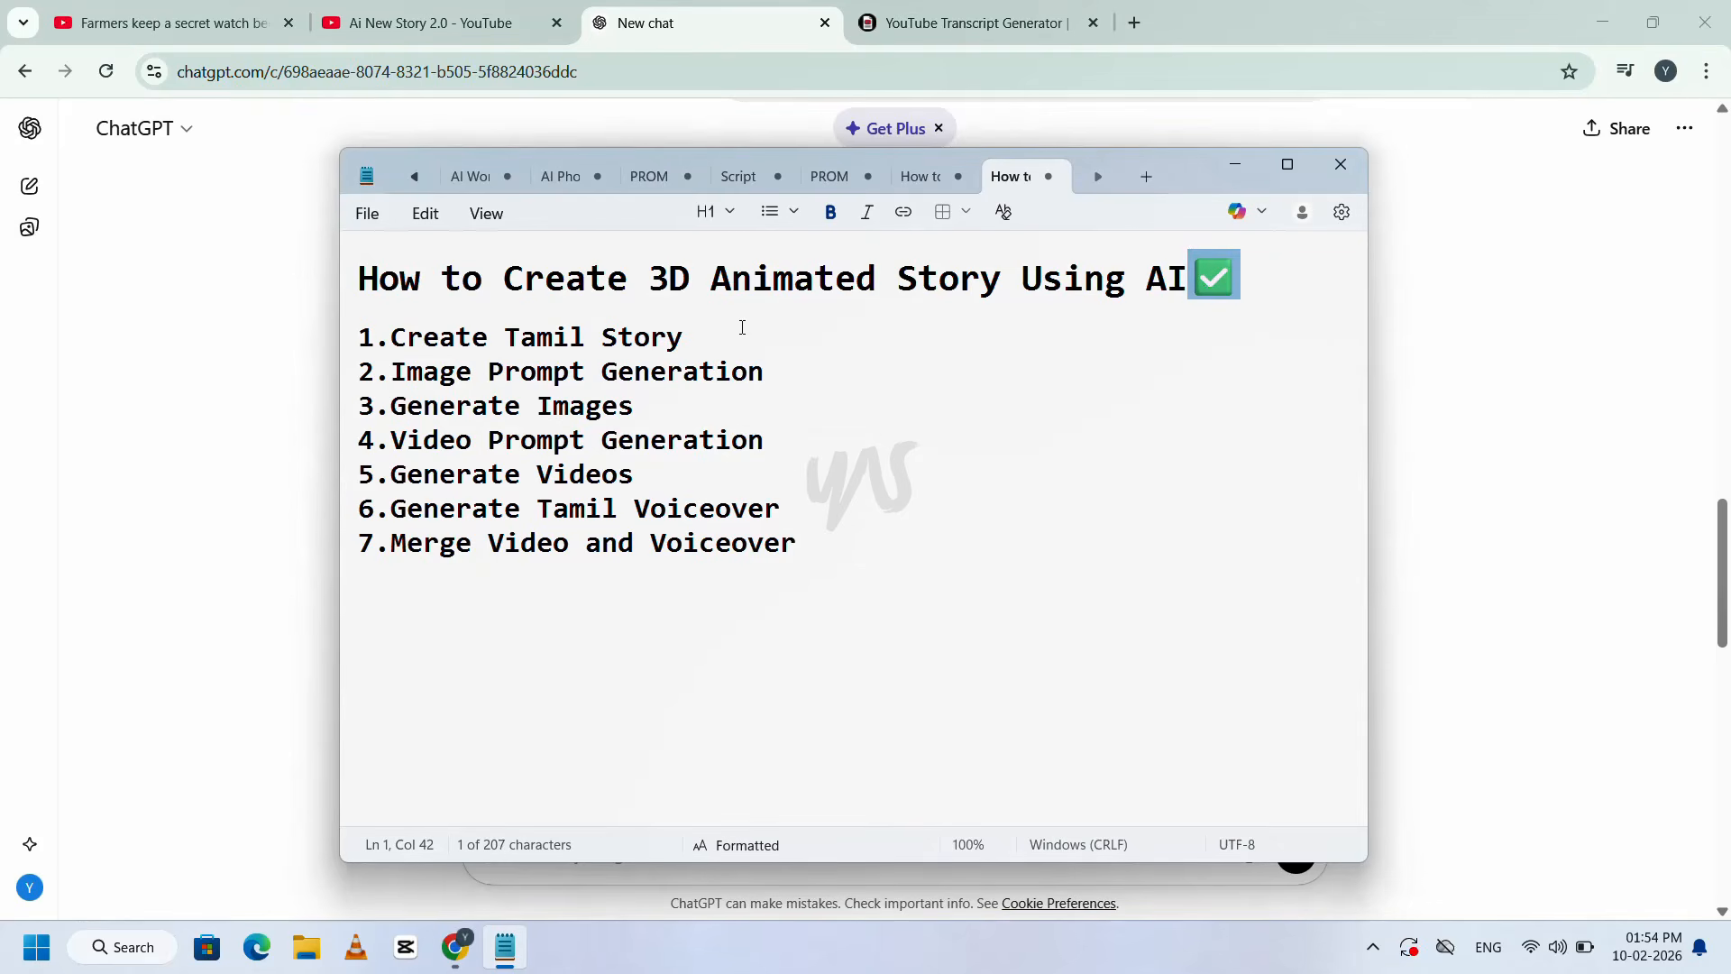
left_click(742, 328)
key("ctrl+v")
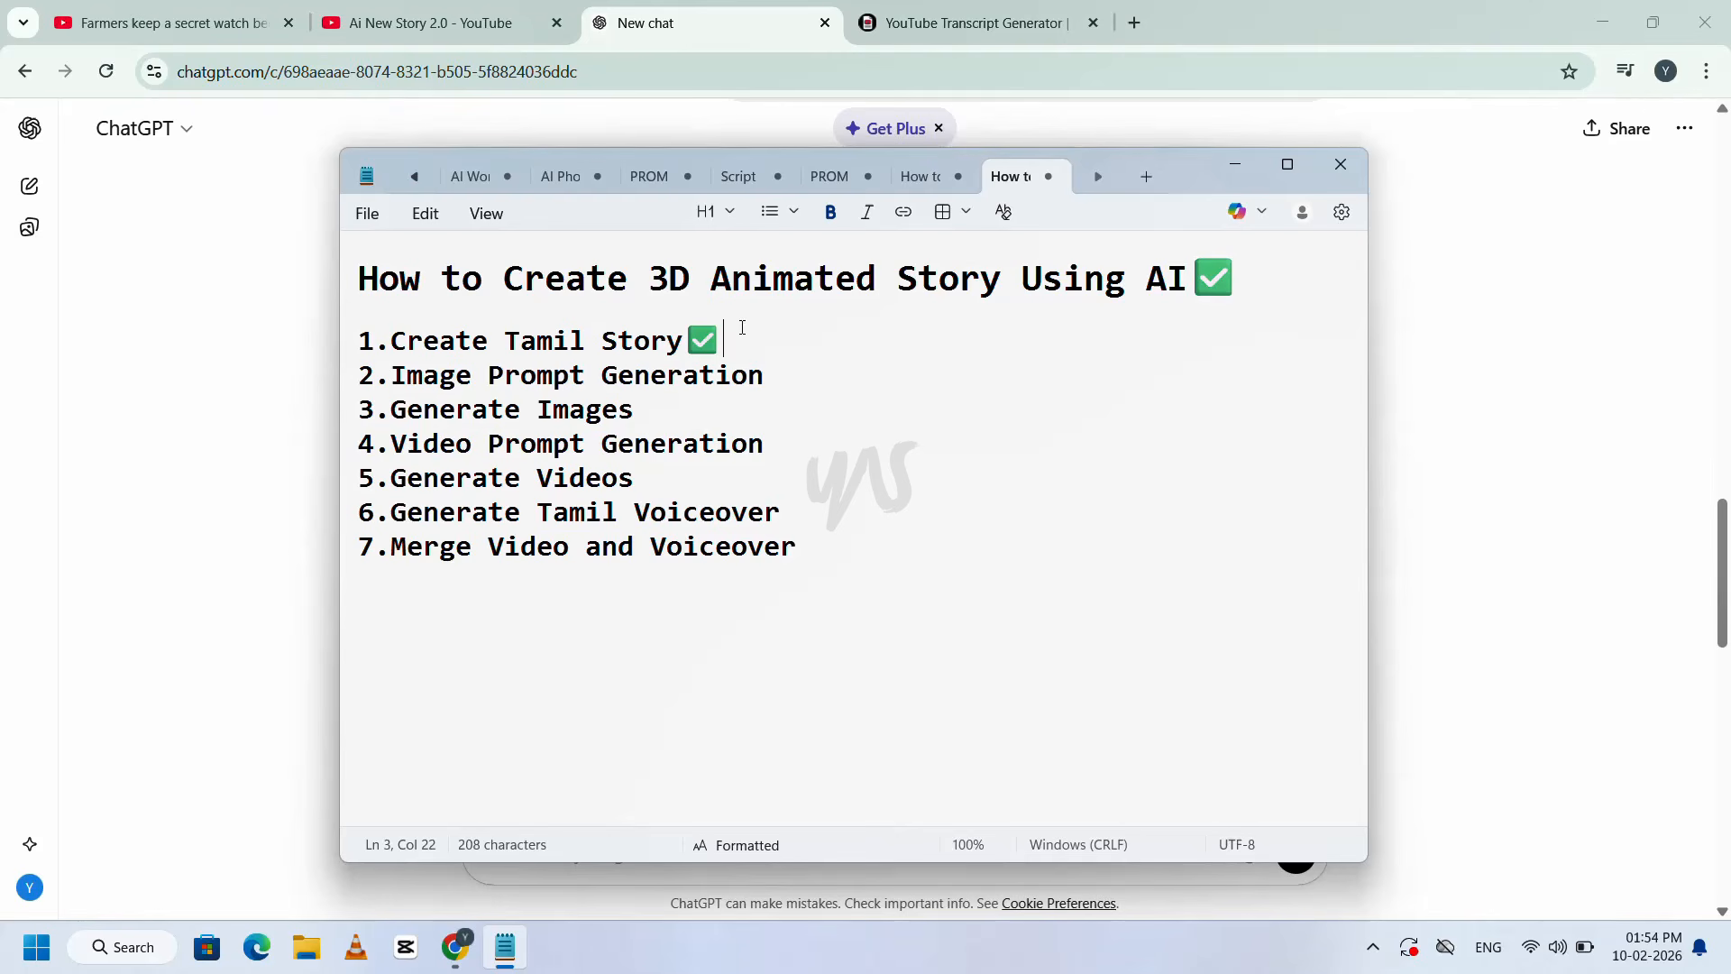
left_click(830, 374)
key("alt+Tab")
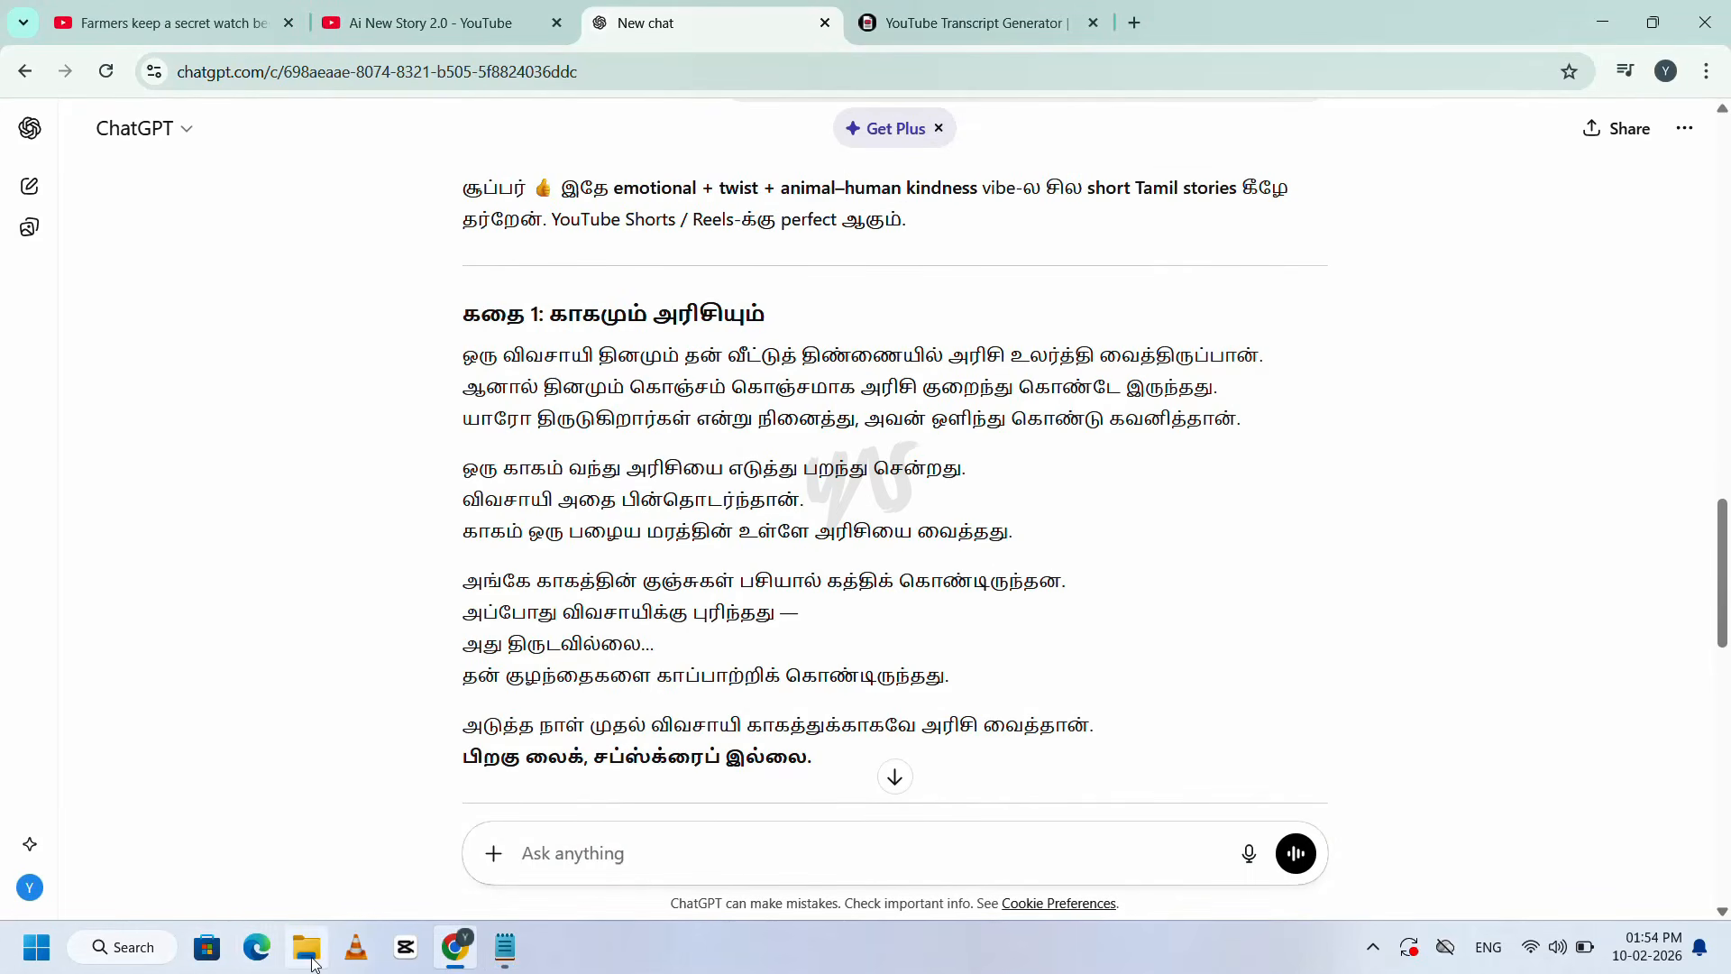
- Paste the prepared request for scene-by-scene image prompts with the ultra-detailed 3D cinematic style note into ChatGPT and review its text
key("ctrl+v")
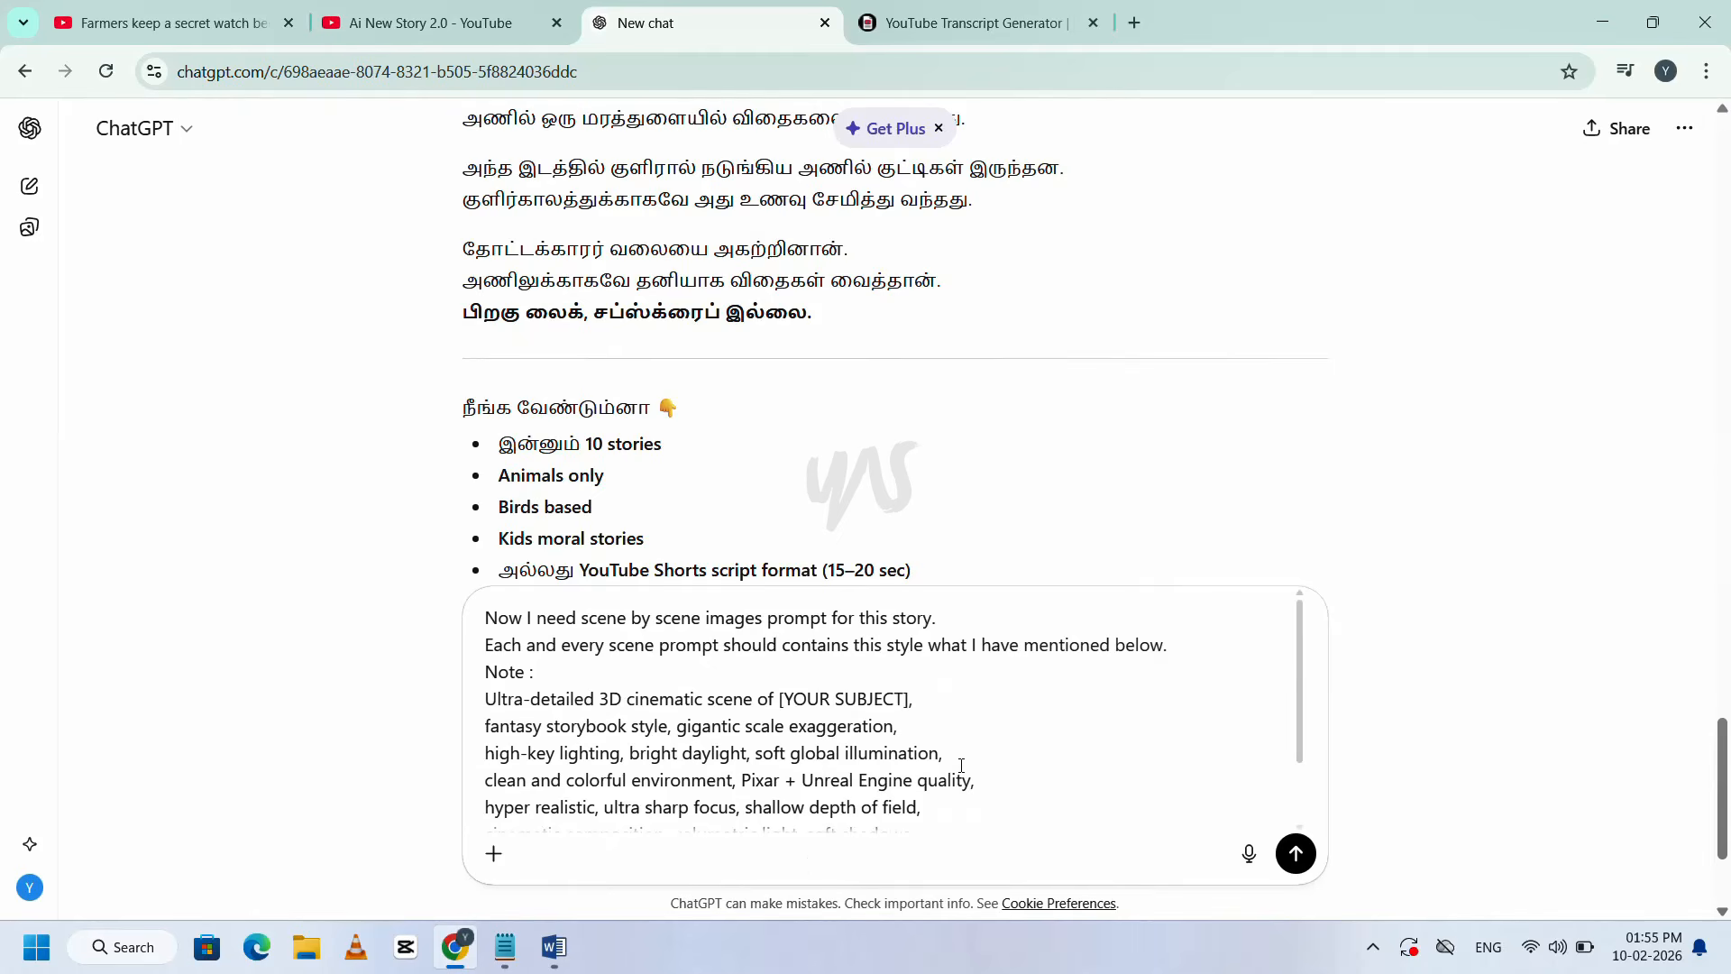
scroll(961, 766, "up", 5)
scroll(962, 765, "down", 2)
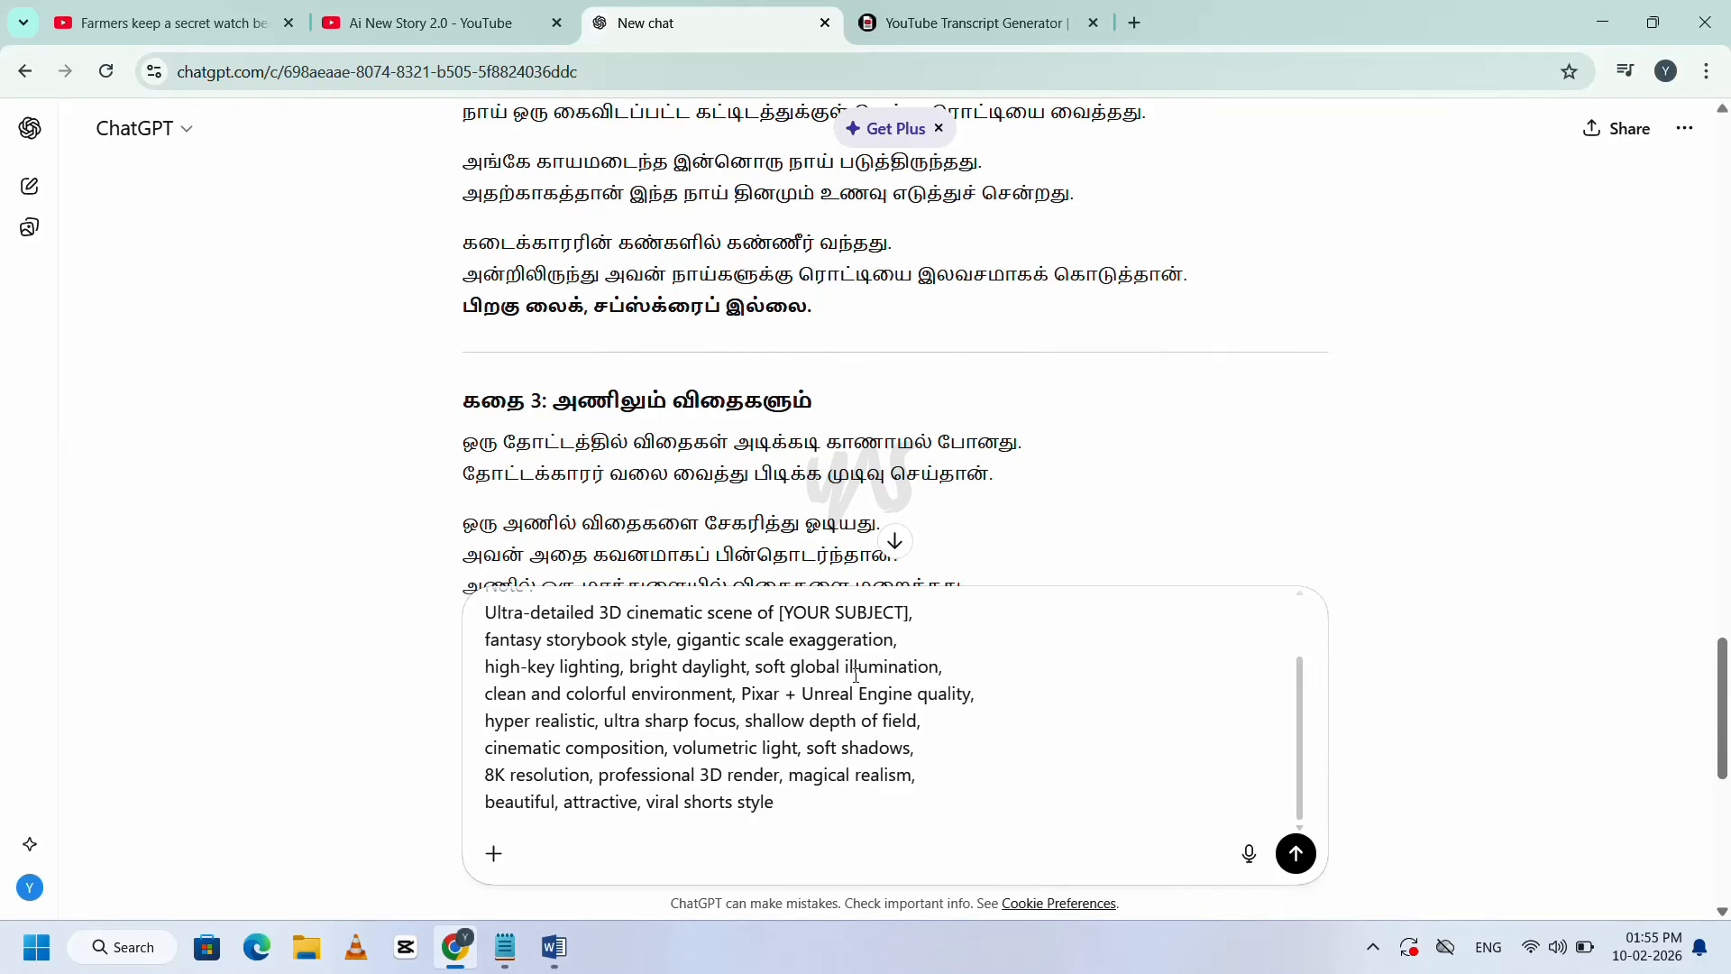
scroll(888, 733, "up", 2)
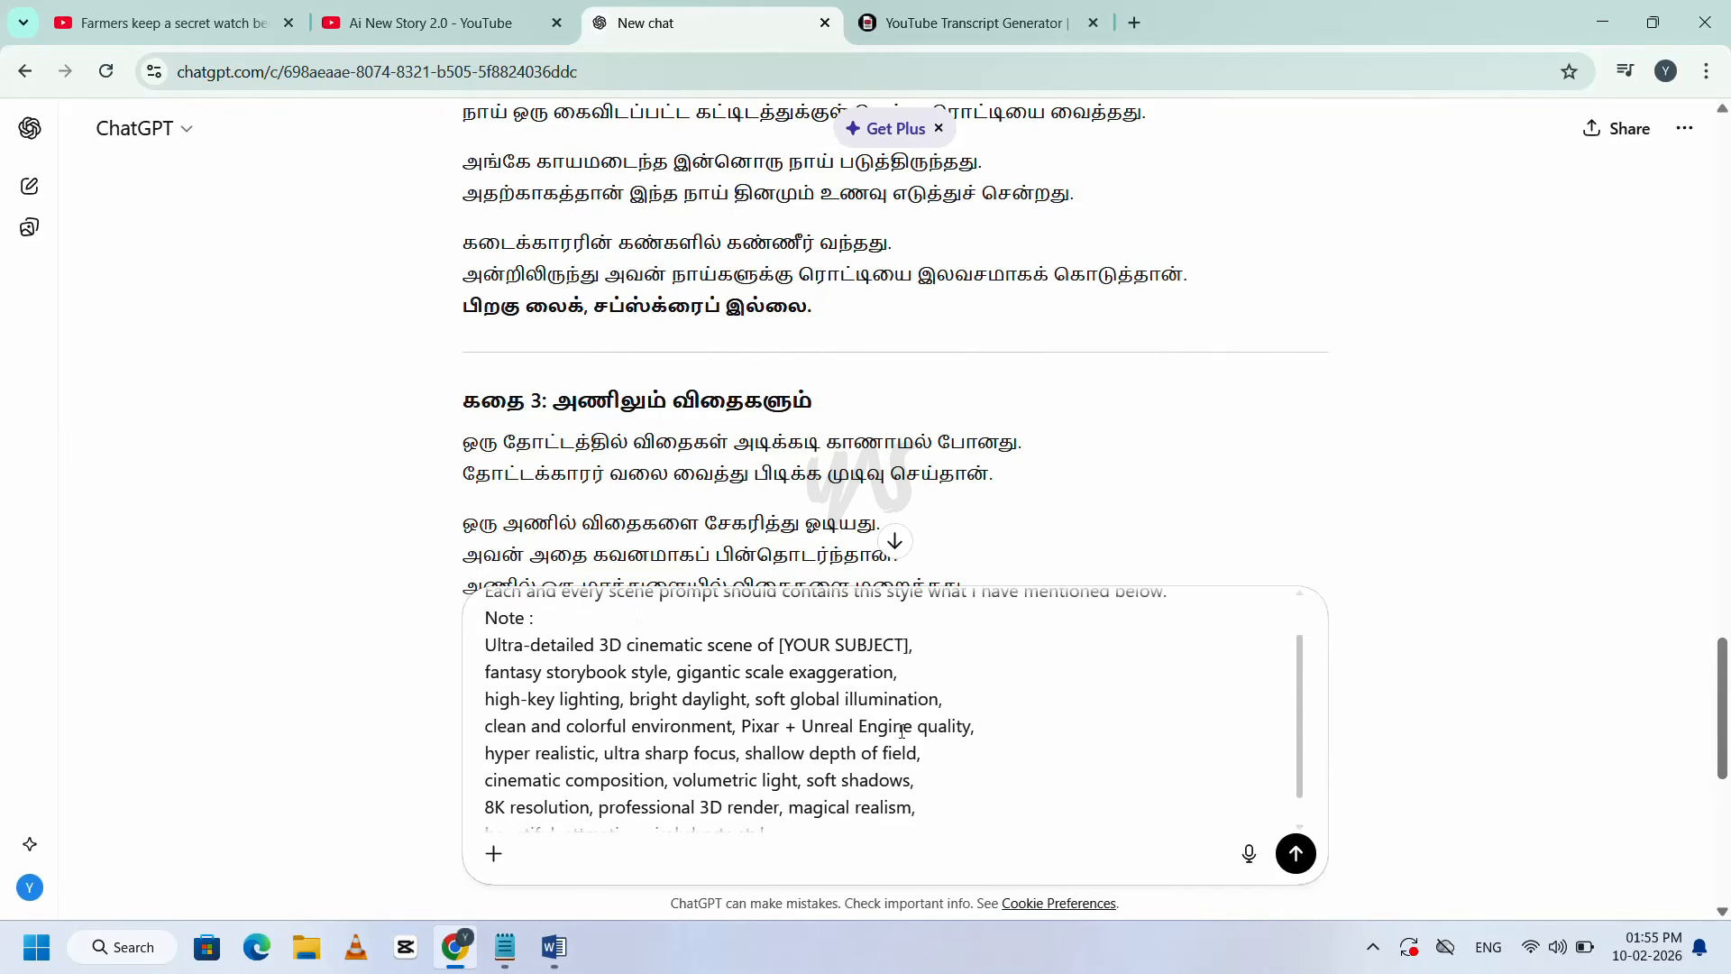
scroll(902, 732, "down", 2)
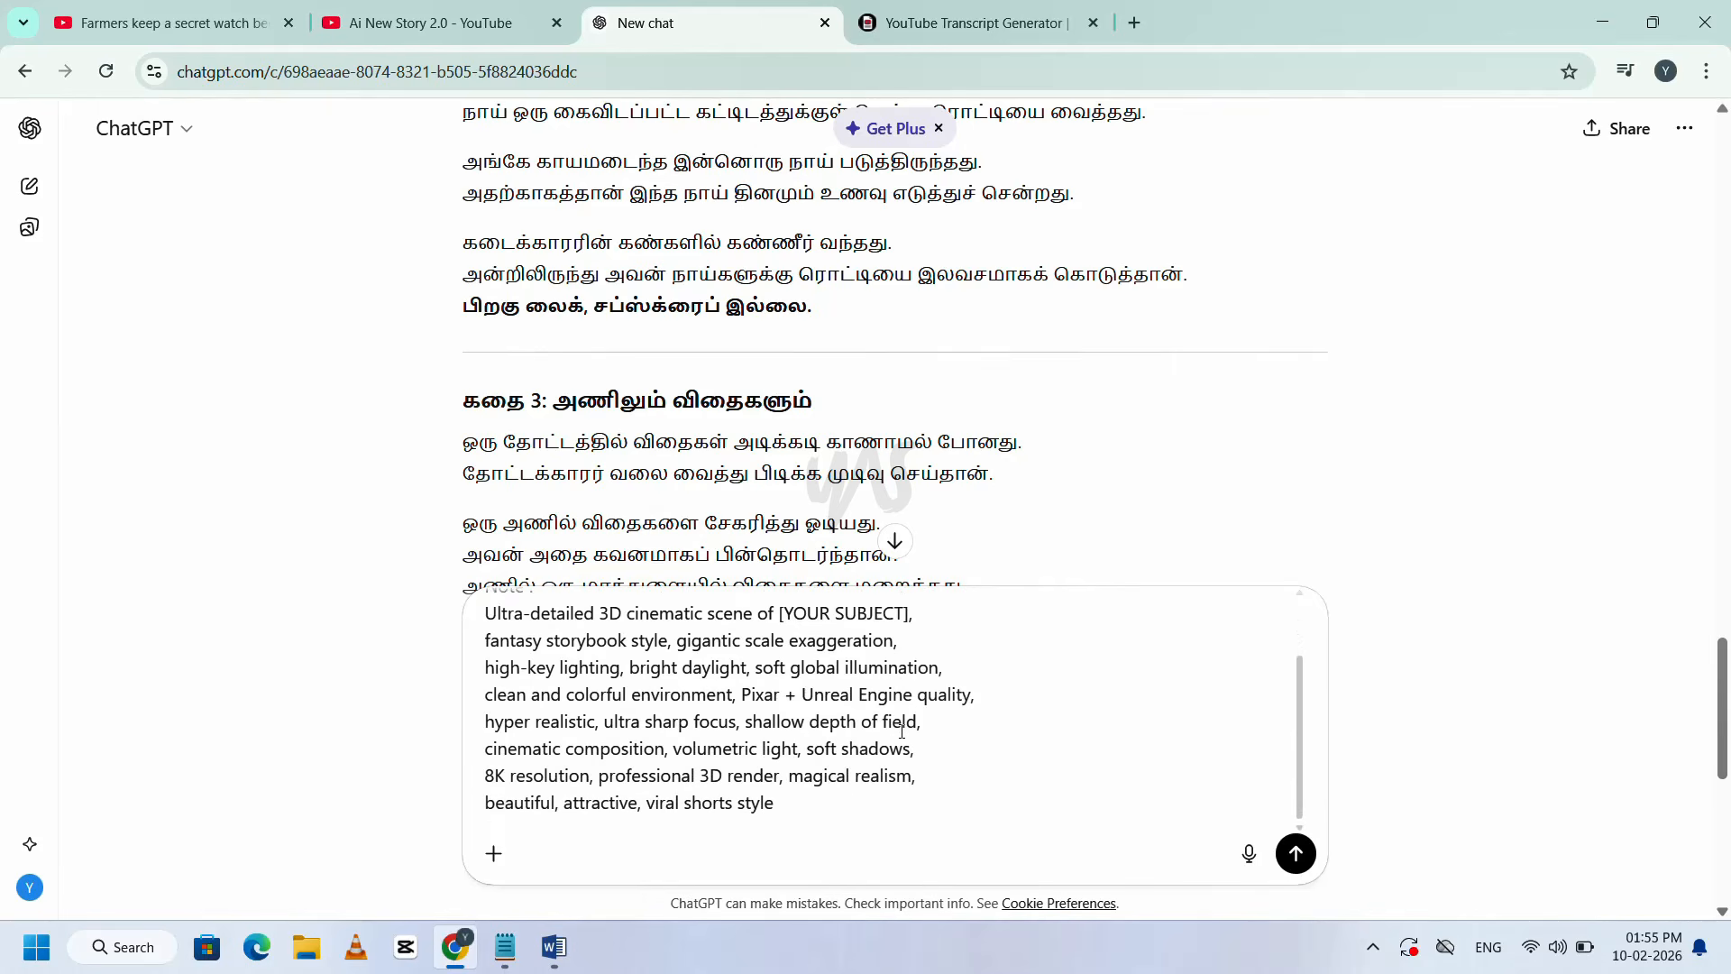
scroll(901, 731, "up", 2)
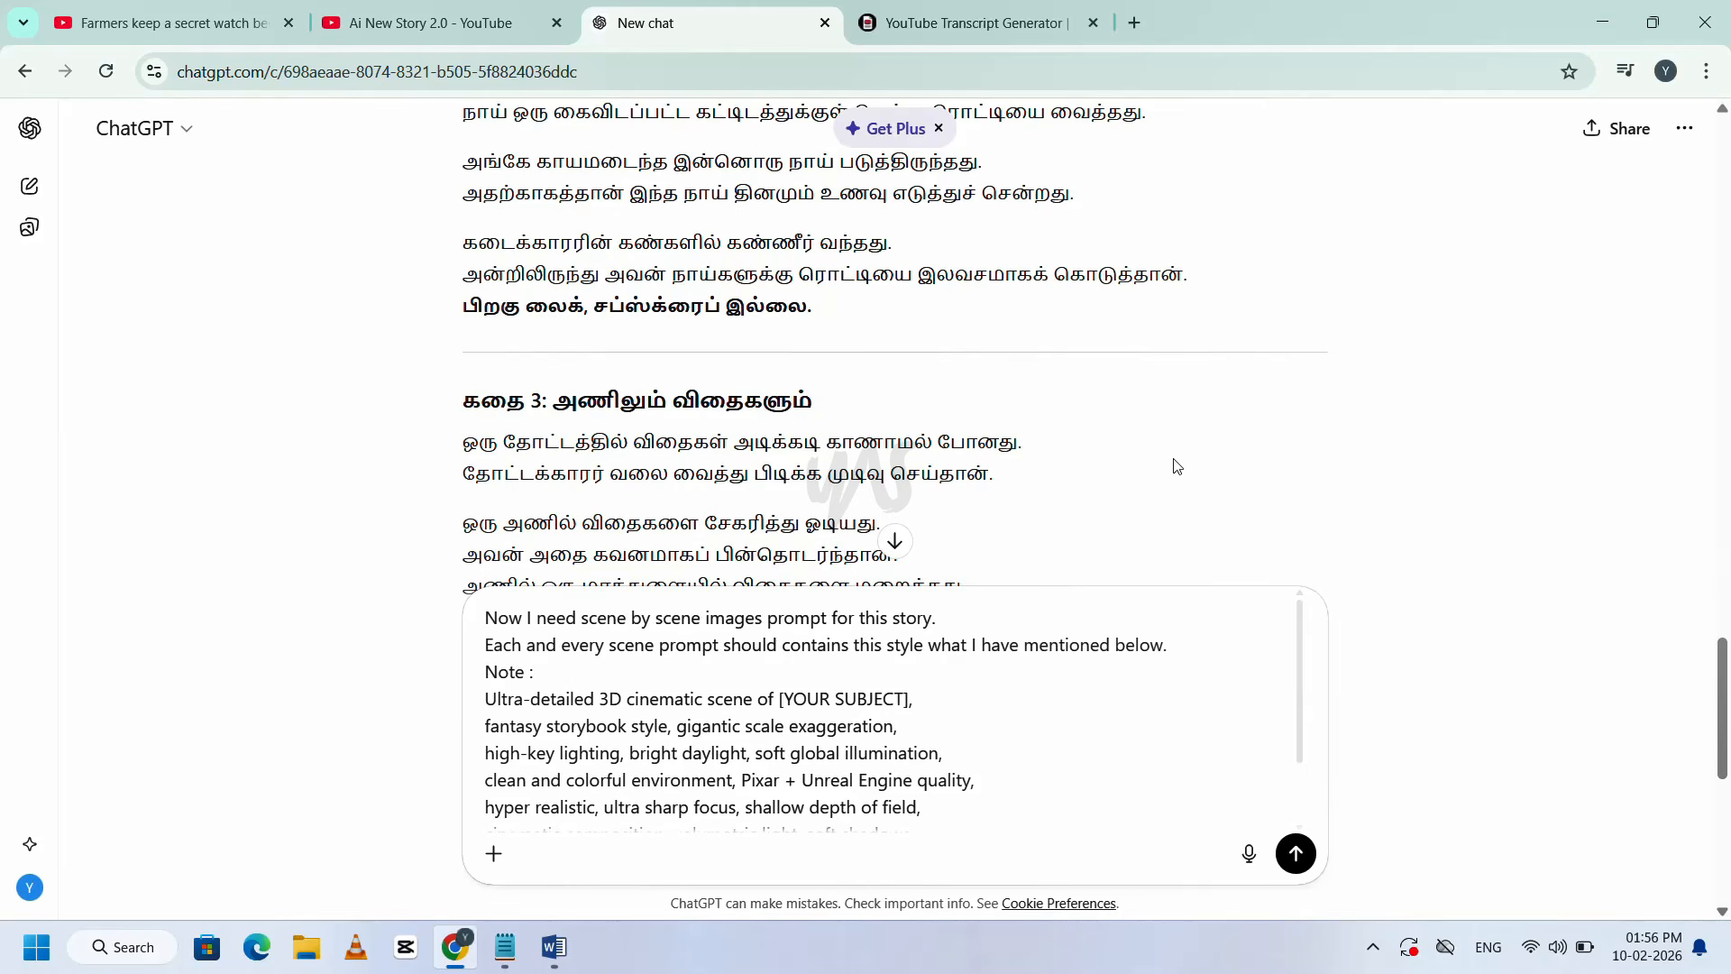
scroll(1177, 466, "down", 10)
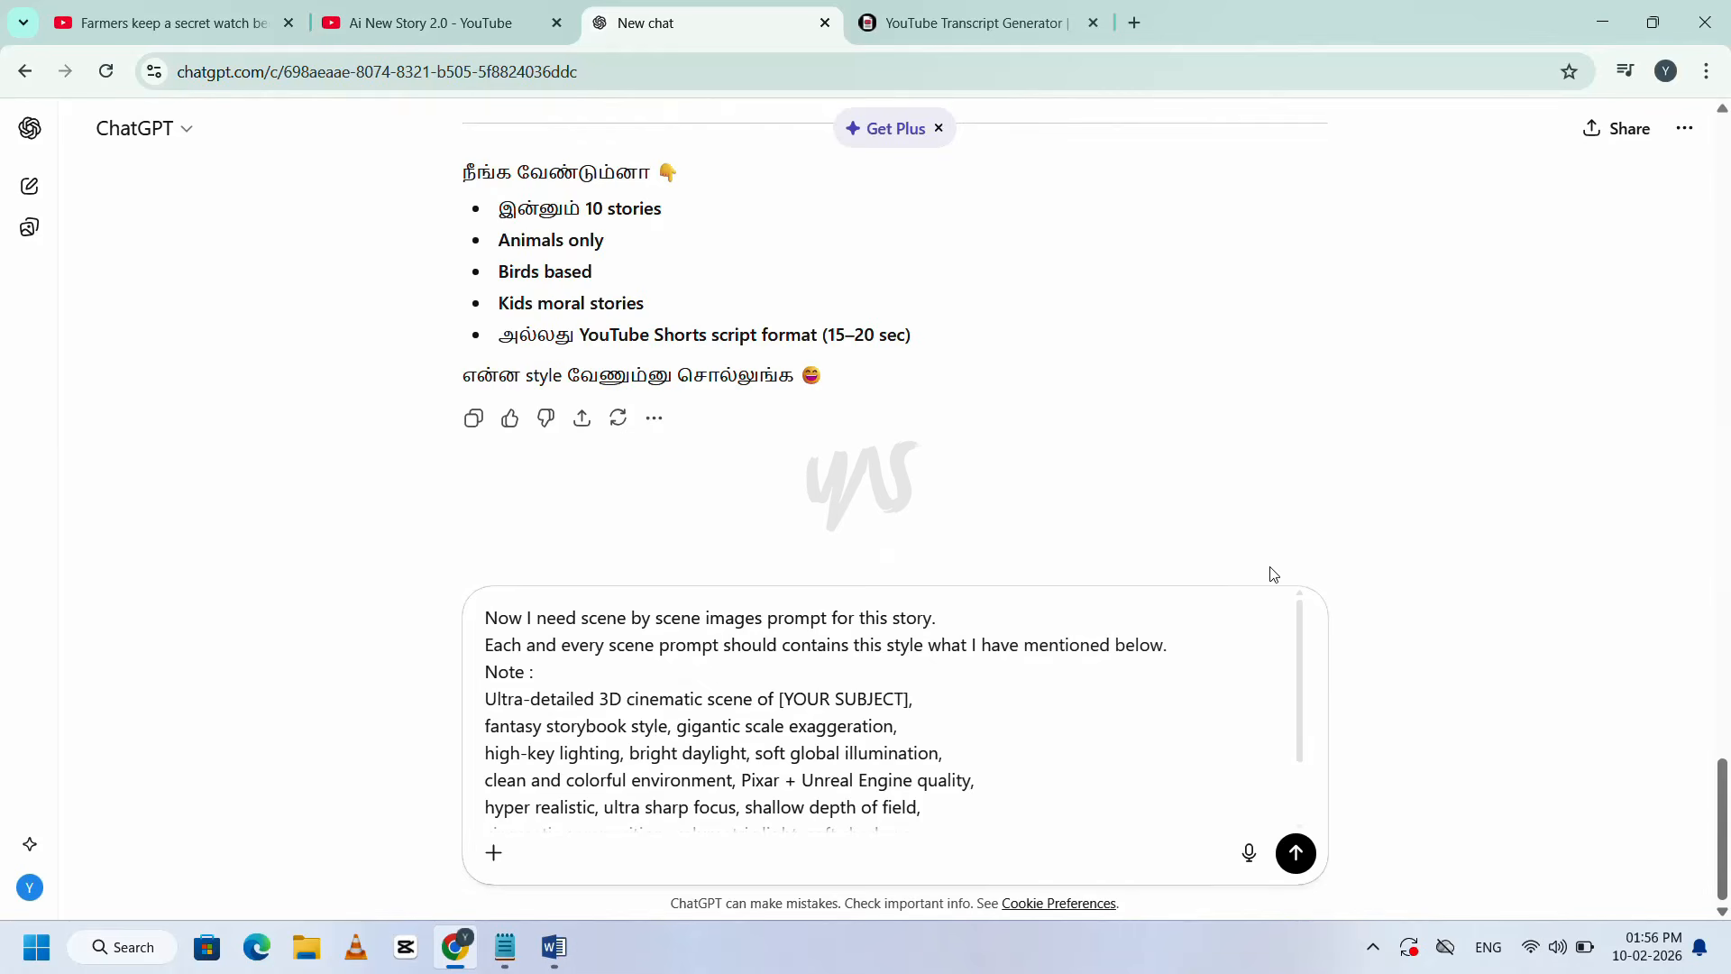
- Replace YOUR SUBJECT in the request with the copied title "கதை 1: காகமும் அரிசியும்" and send it
scroll(1059, 433, "up", 15)
left_click_drag(464, 232, 767, 233)
key("ctrl+c")
left_click_drag(783, 700, 906, 700)
key("ctrl+v")
left_click(1296, 853)
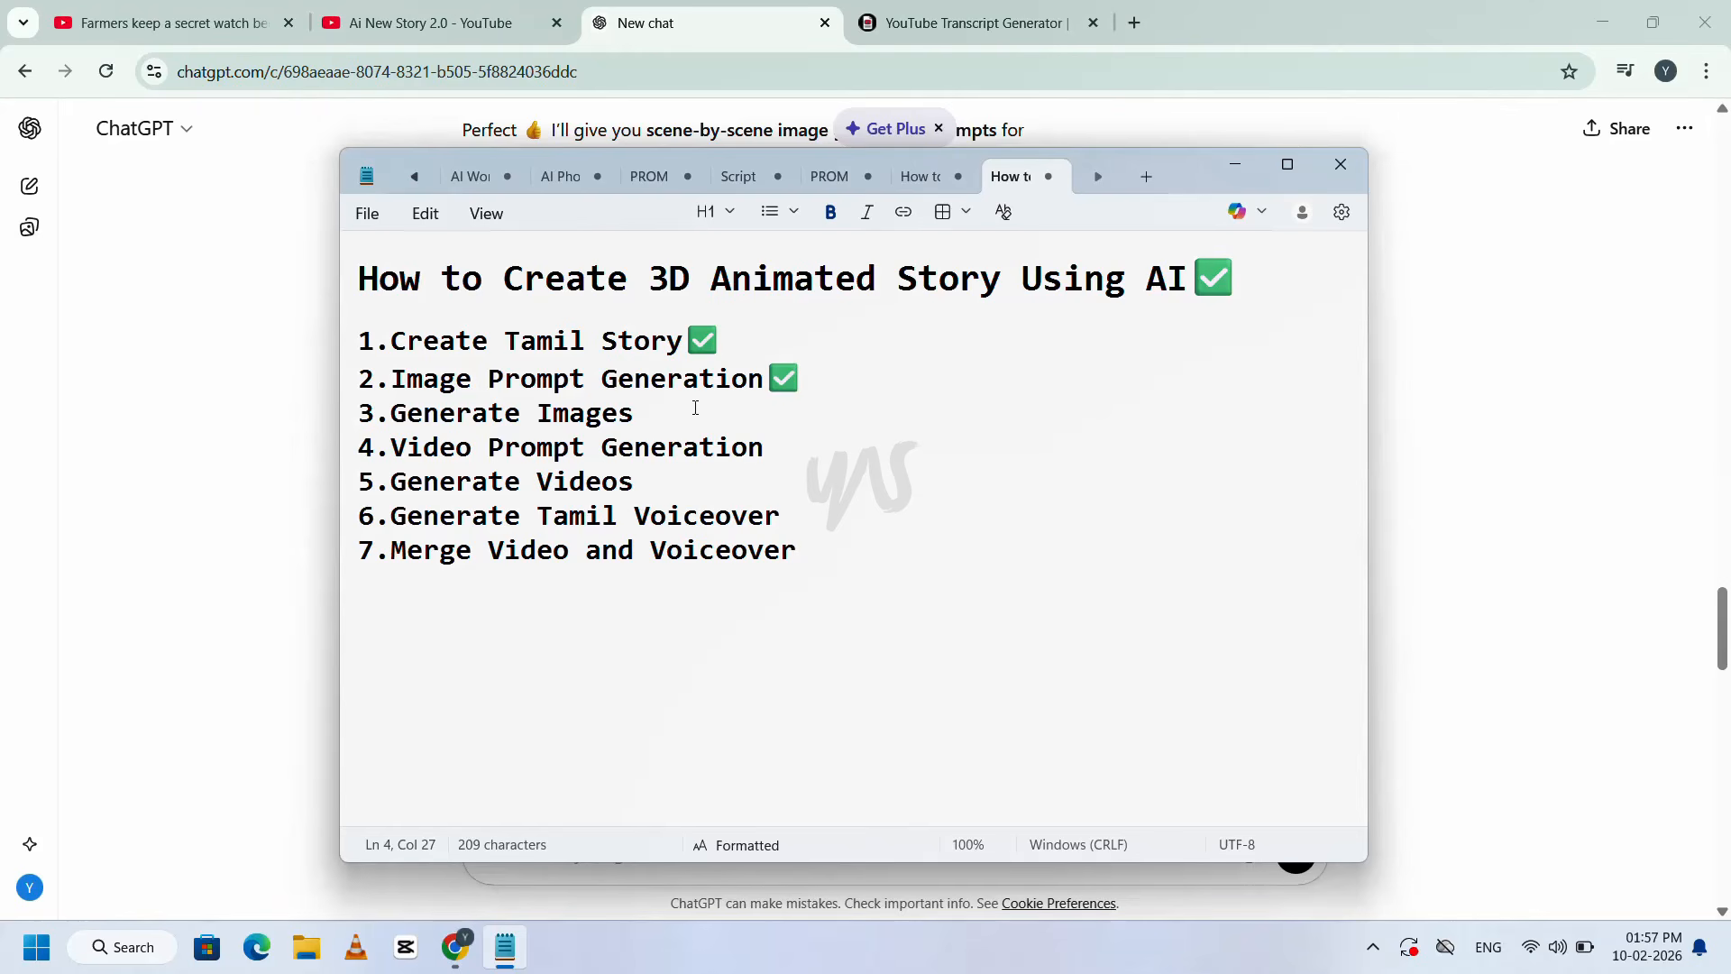
- Close the transcript site, search the web for "google ai studio" in a new tab, and enter Google AI Studio
key("alt+Tab")
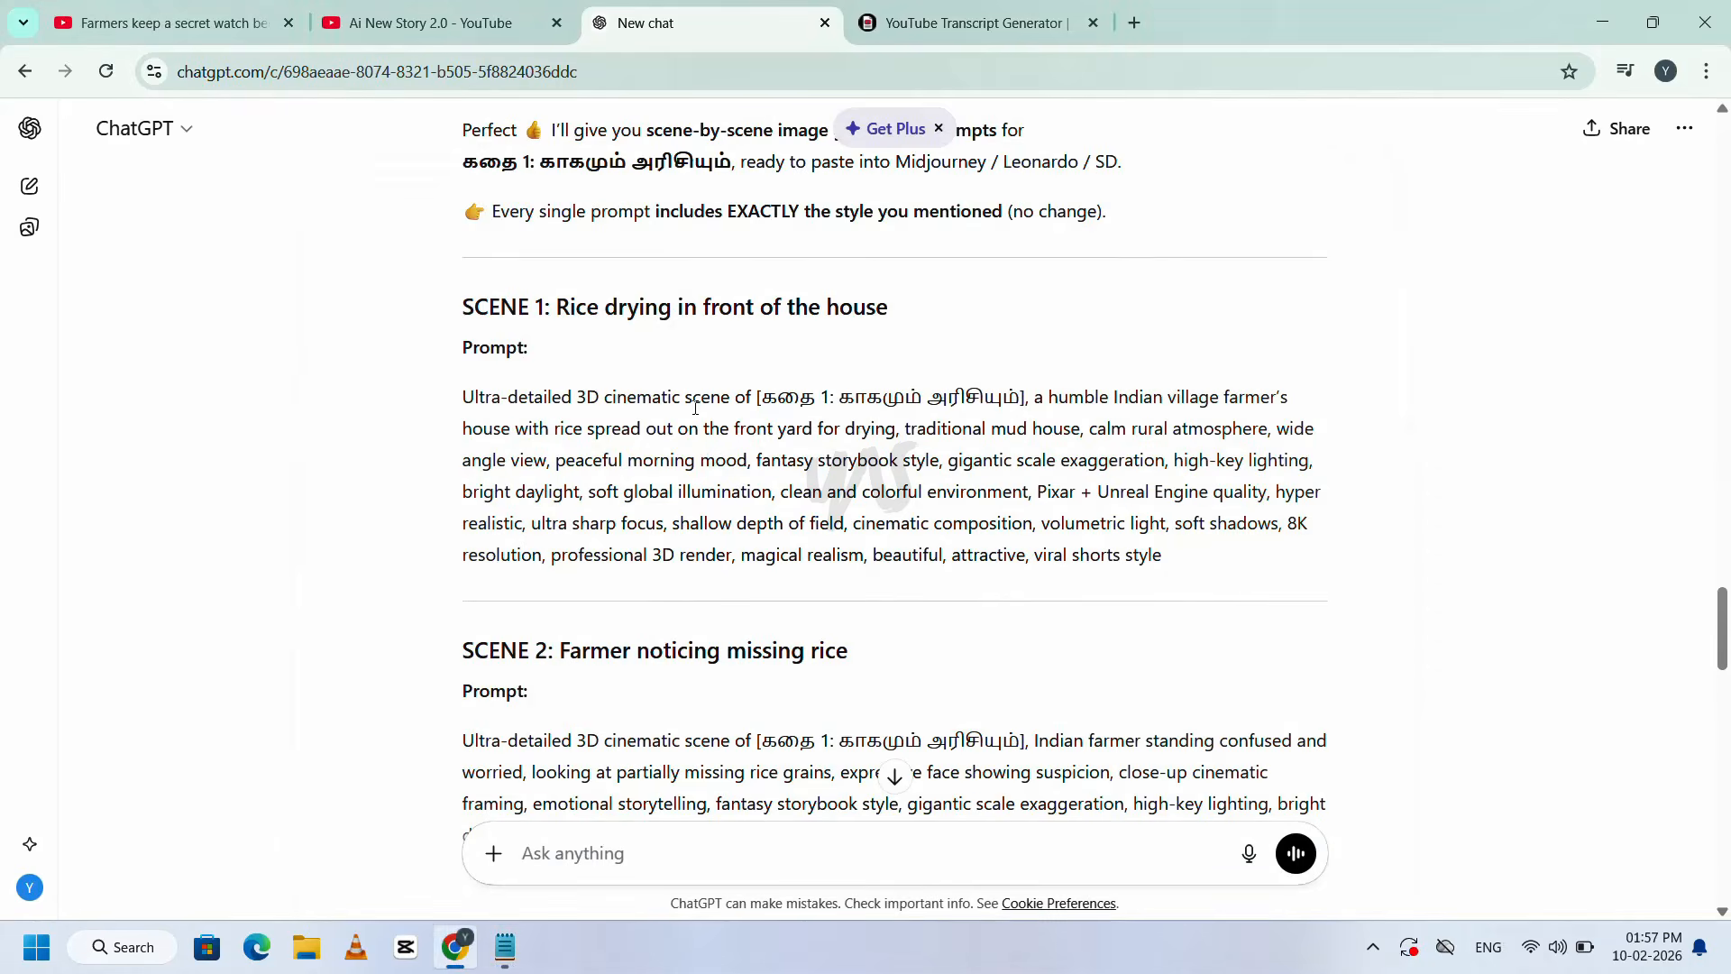
left_click(1096, 22)
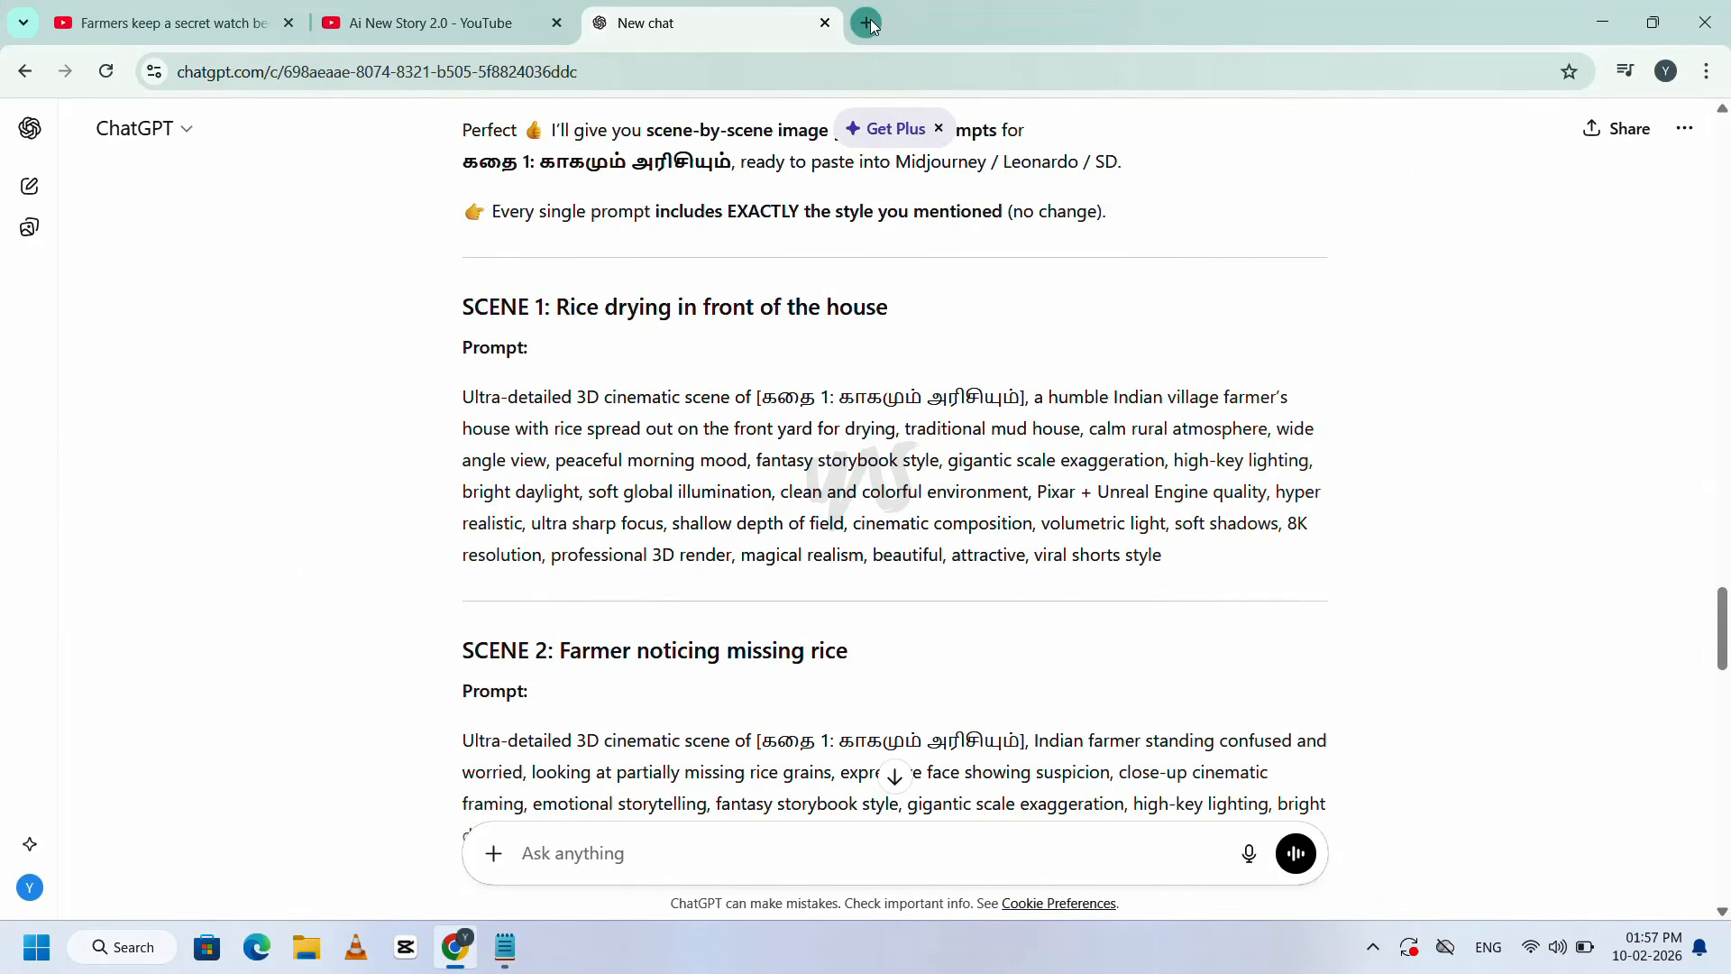
left_click(868, 23)
left_click(927, 71)
type("googl")
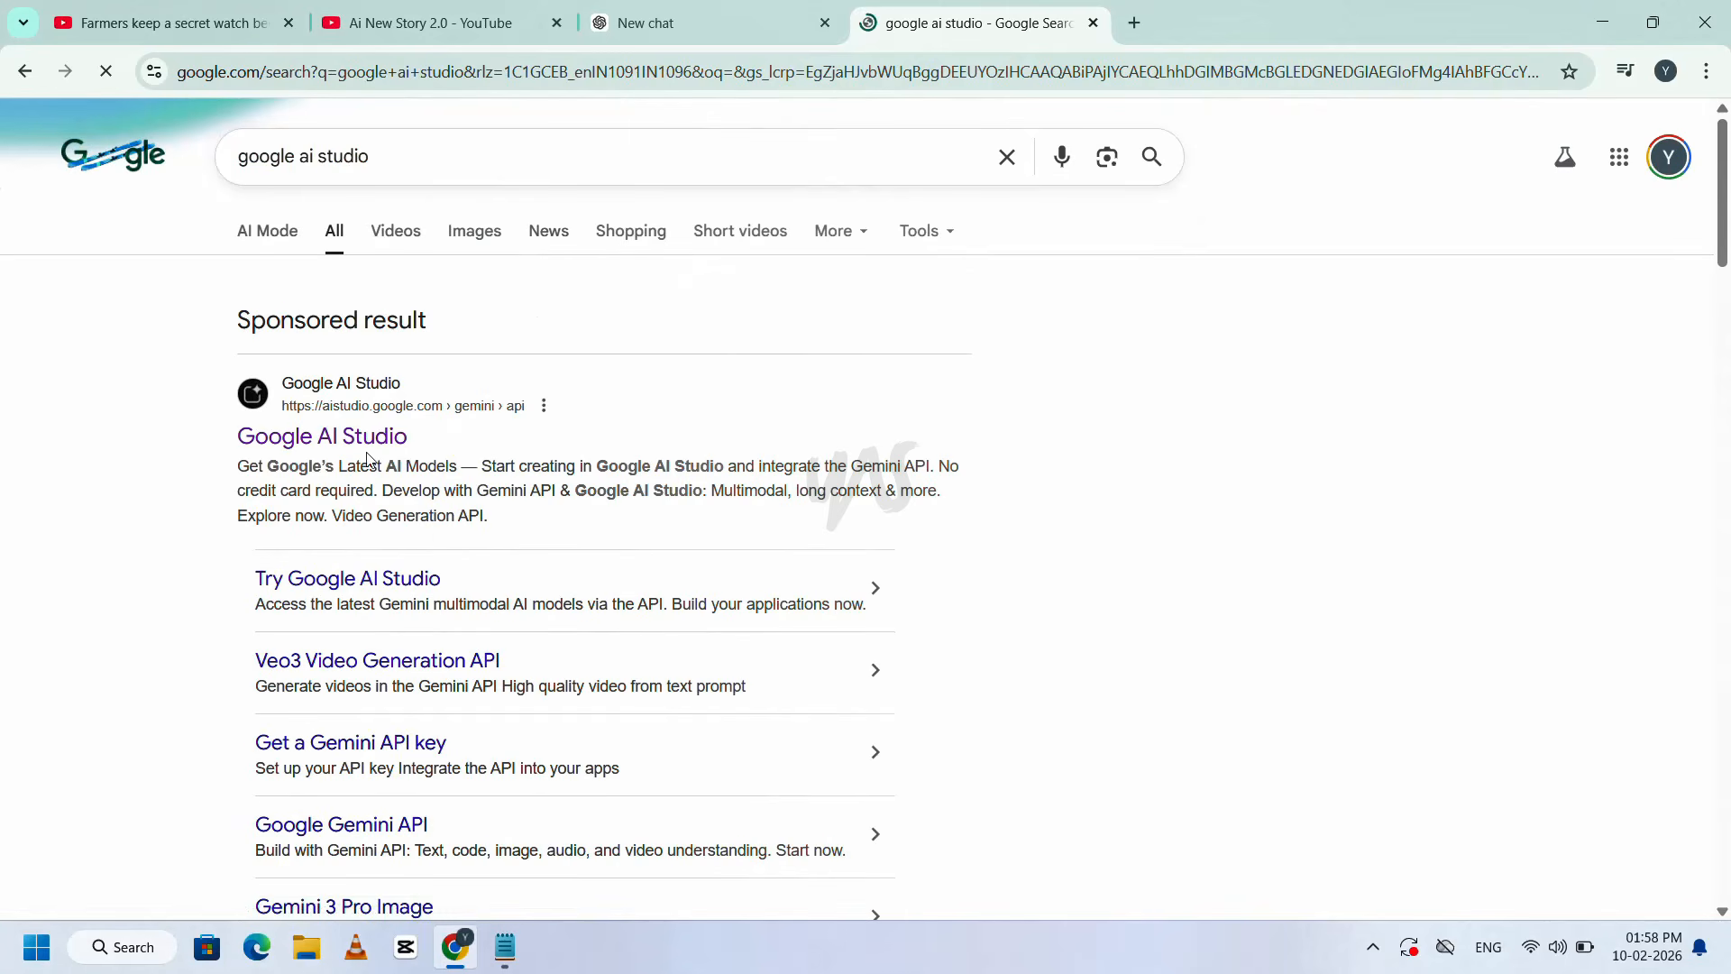
left_click(322, 445)
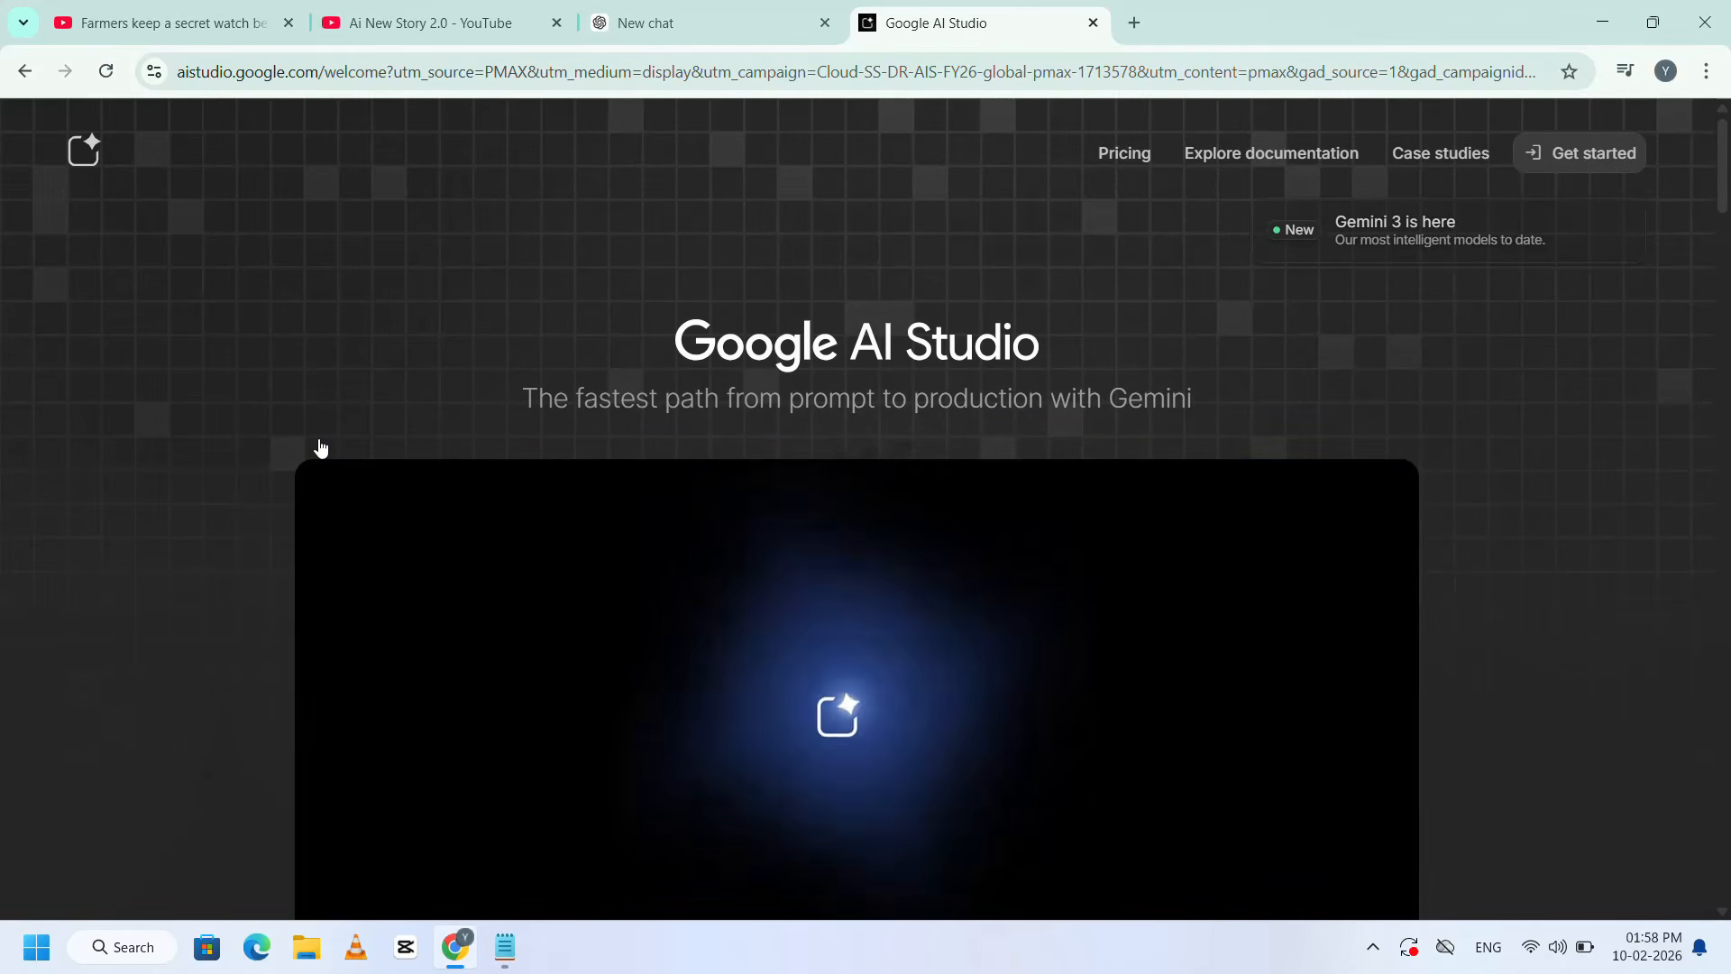
left_click(1592, 171)
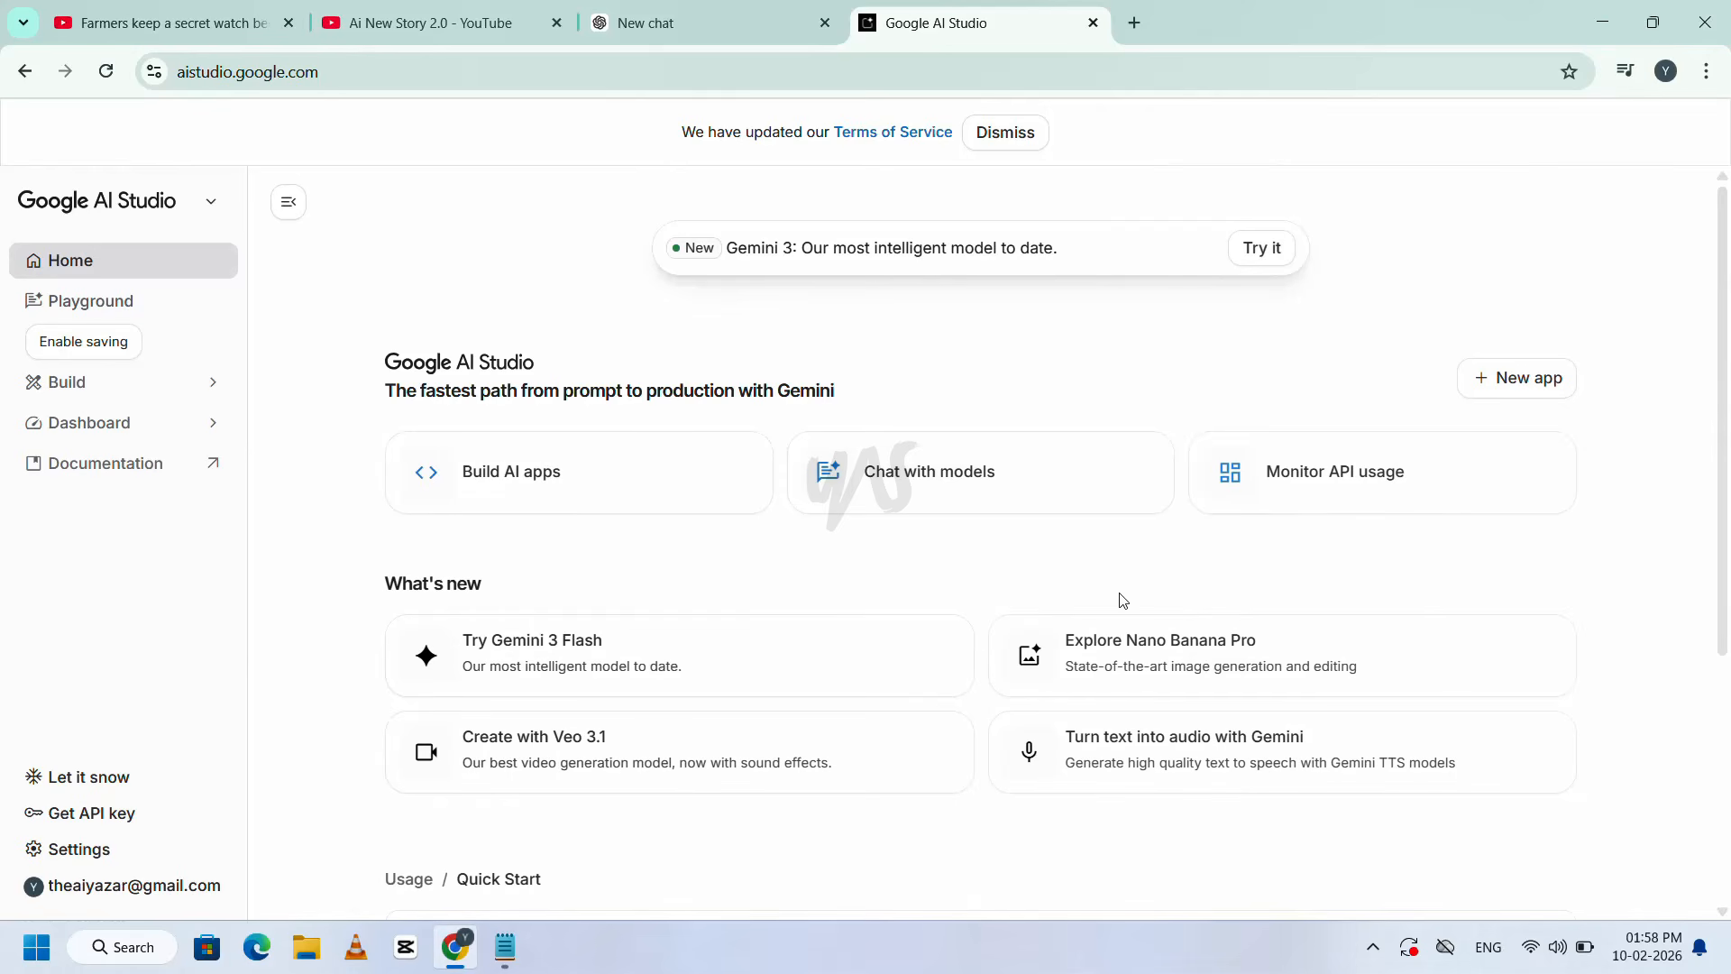
- Open the chat playground, choose the Nano Banana image generation model, and set the aspect ratio to 9:16
left_click(983, 492)
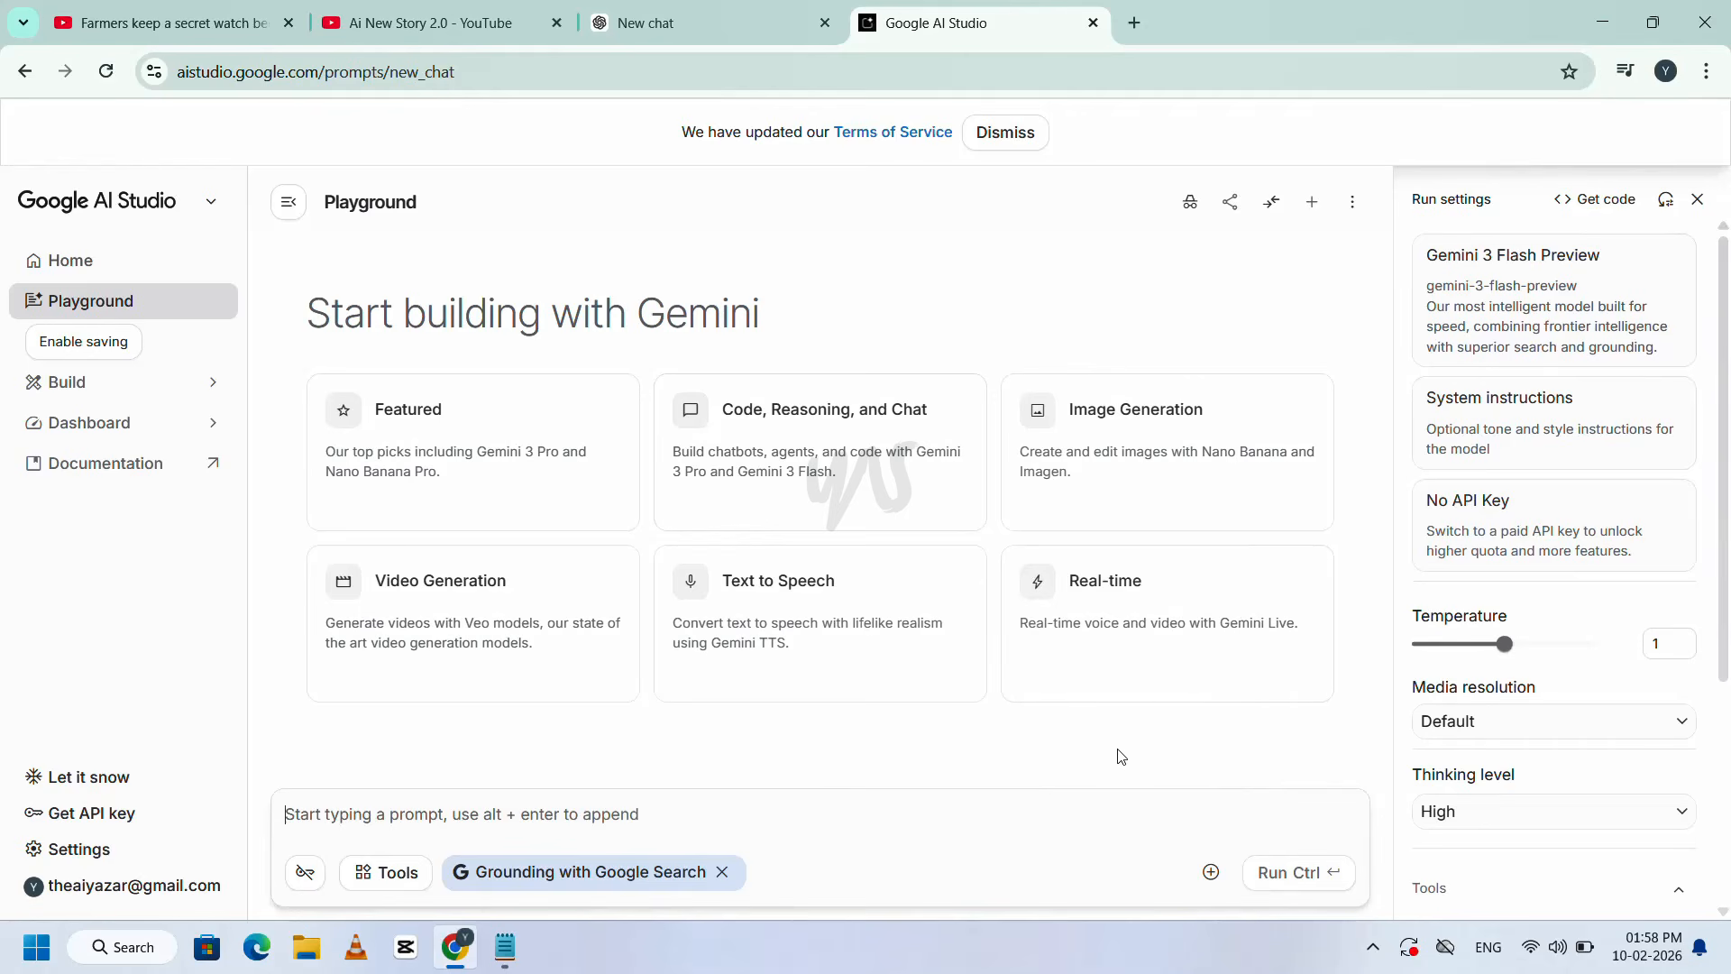
left_click(1163, 445)
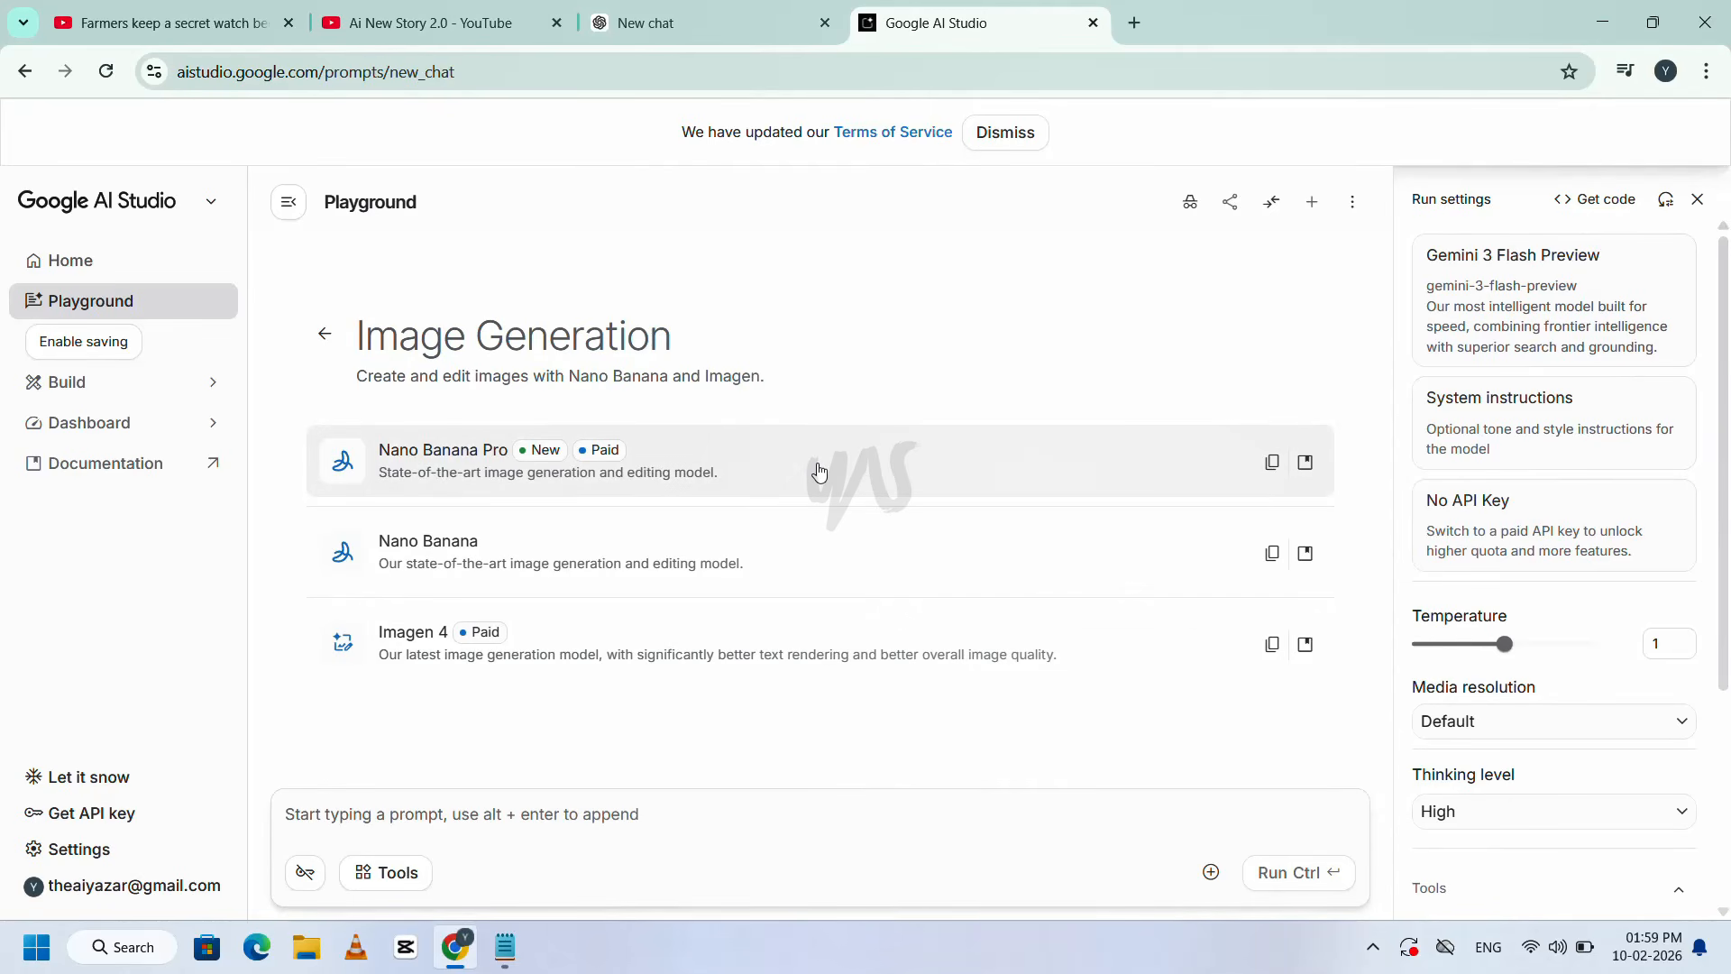
left_click(792, 554)
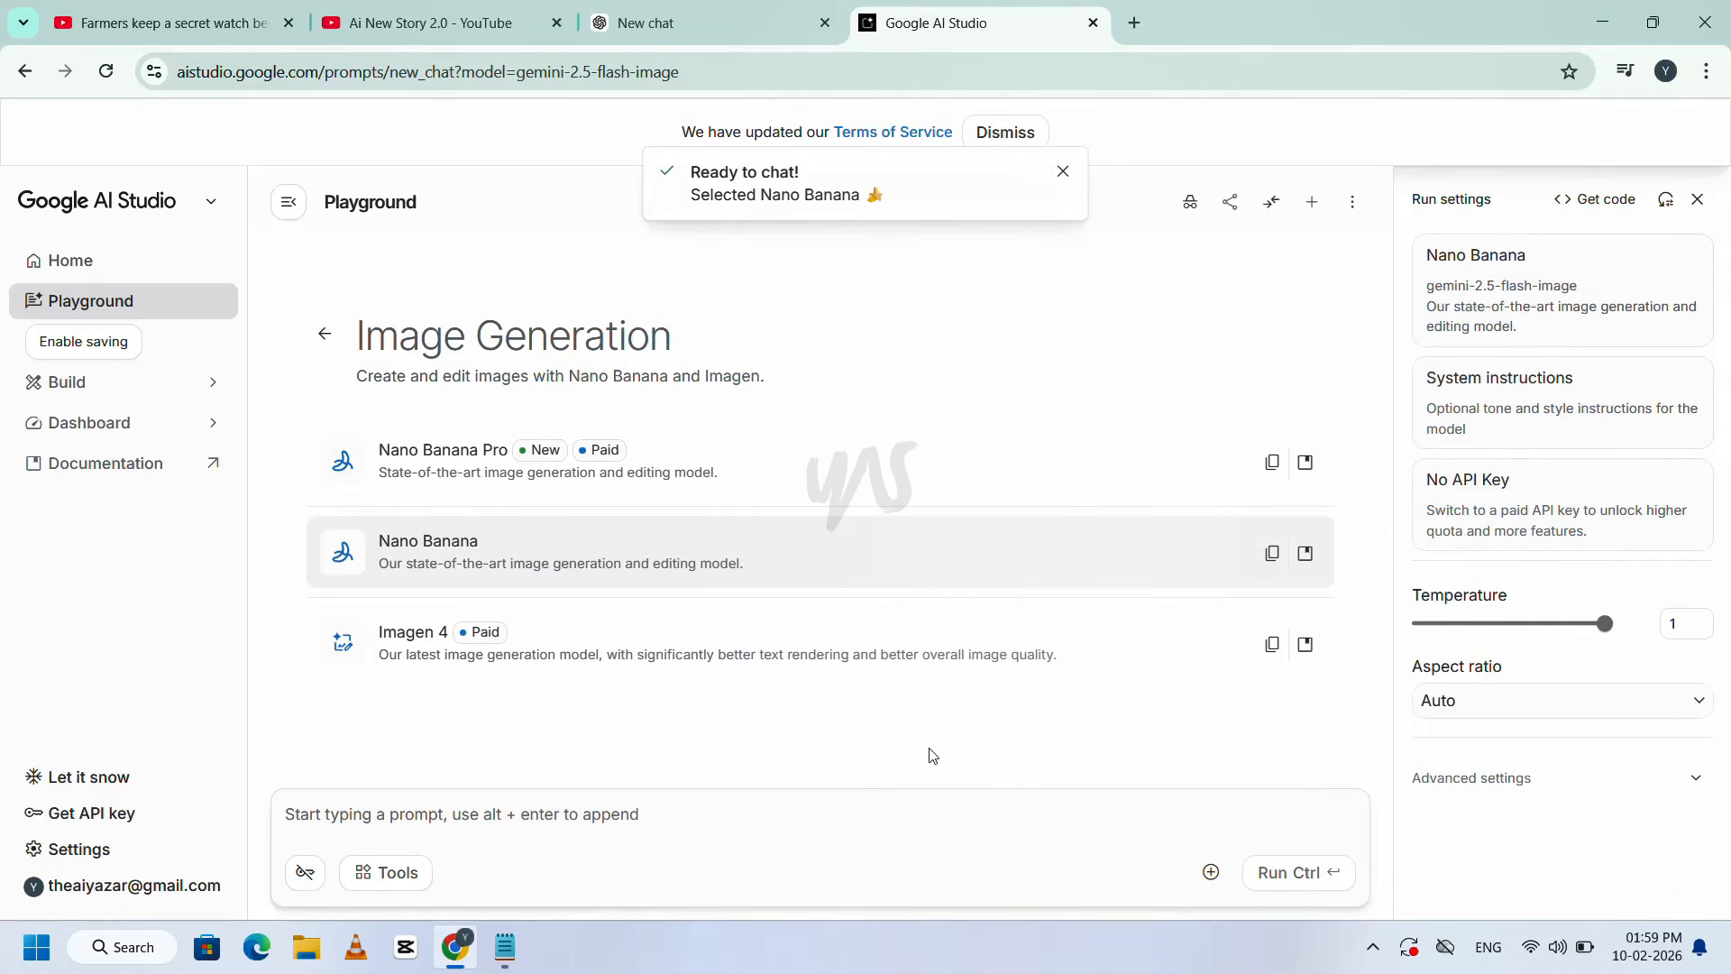
left_click(1621, 693)
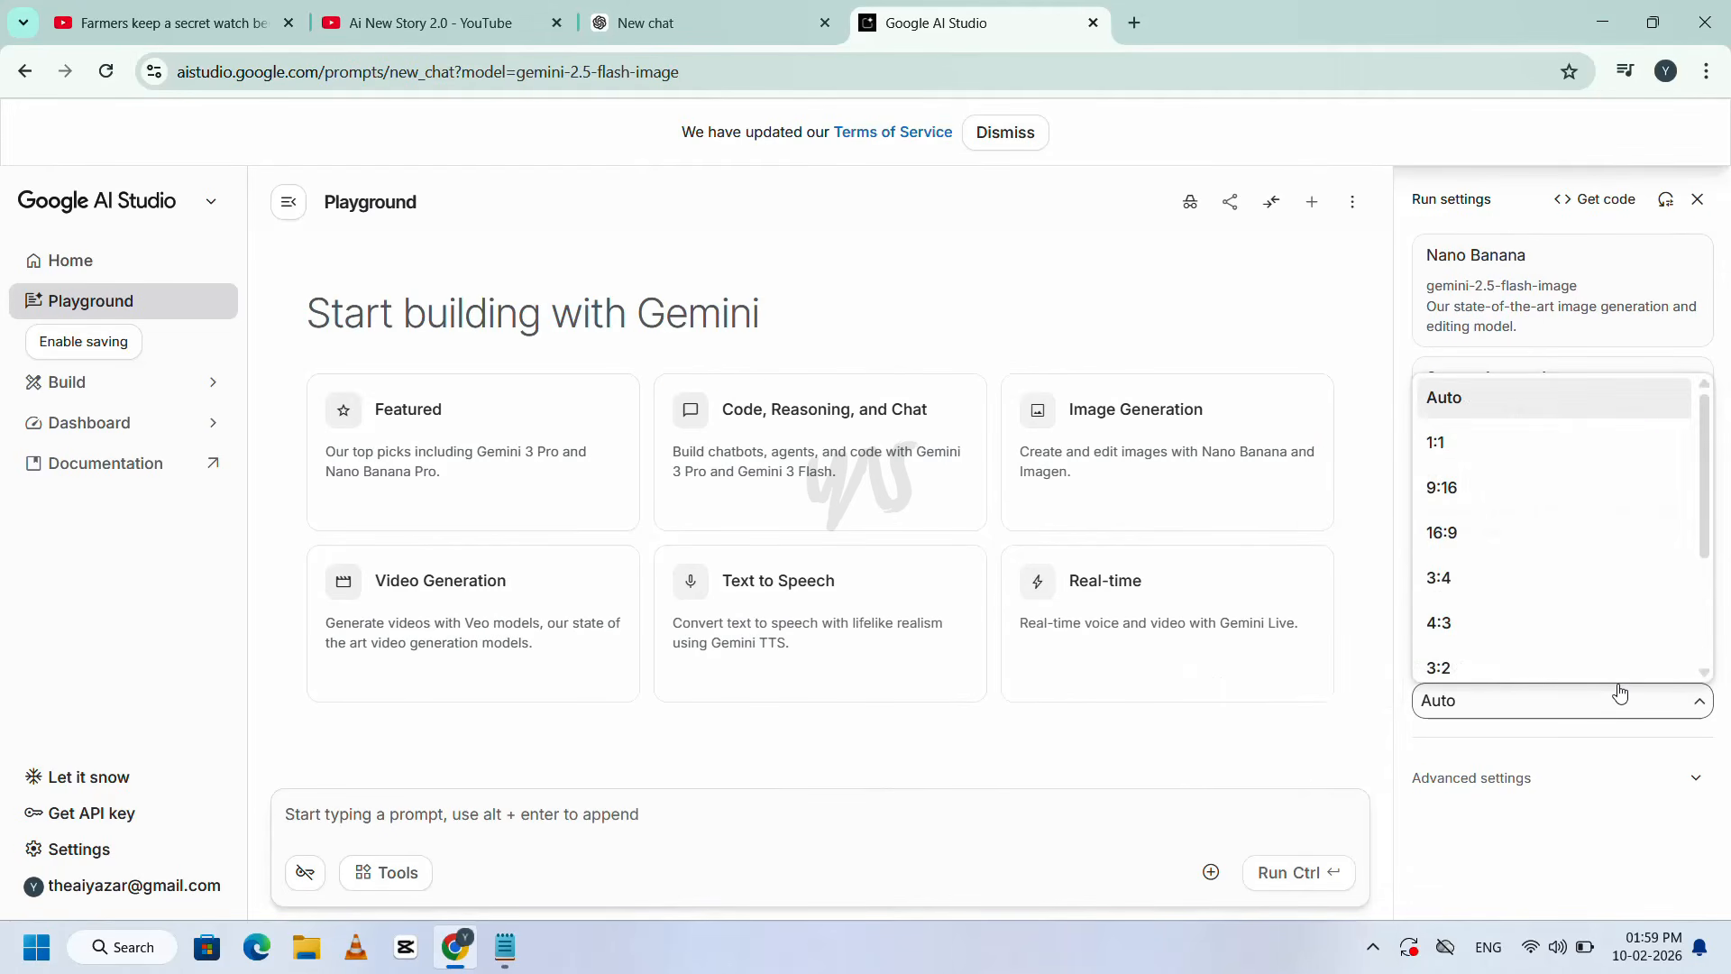
left_click(1491, 491)
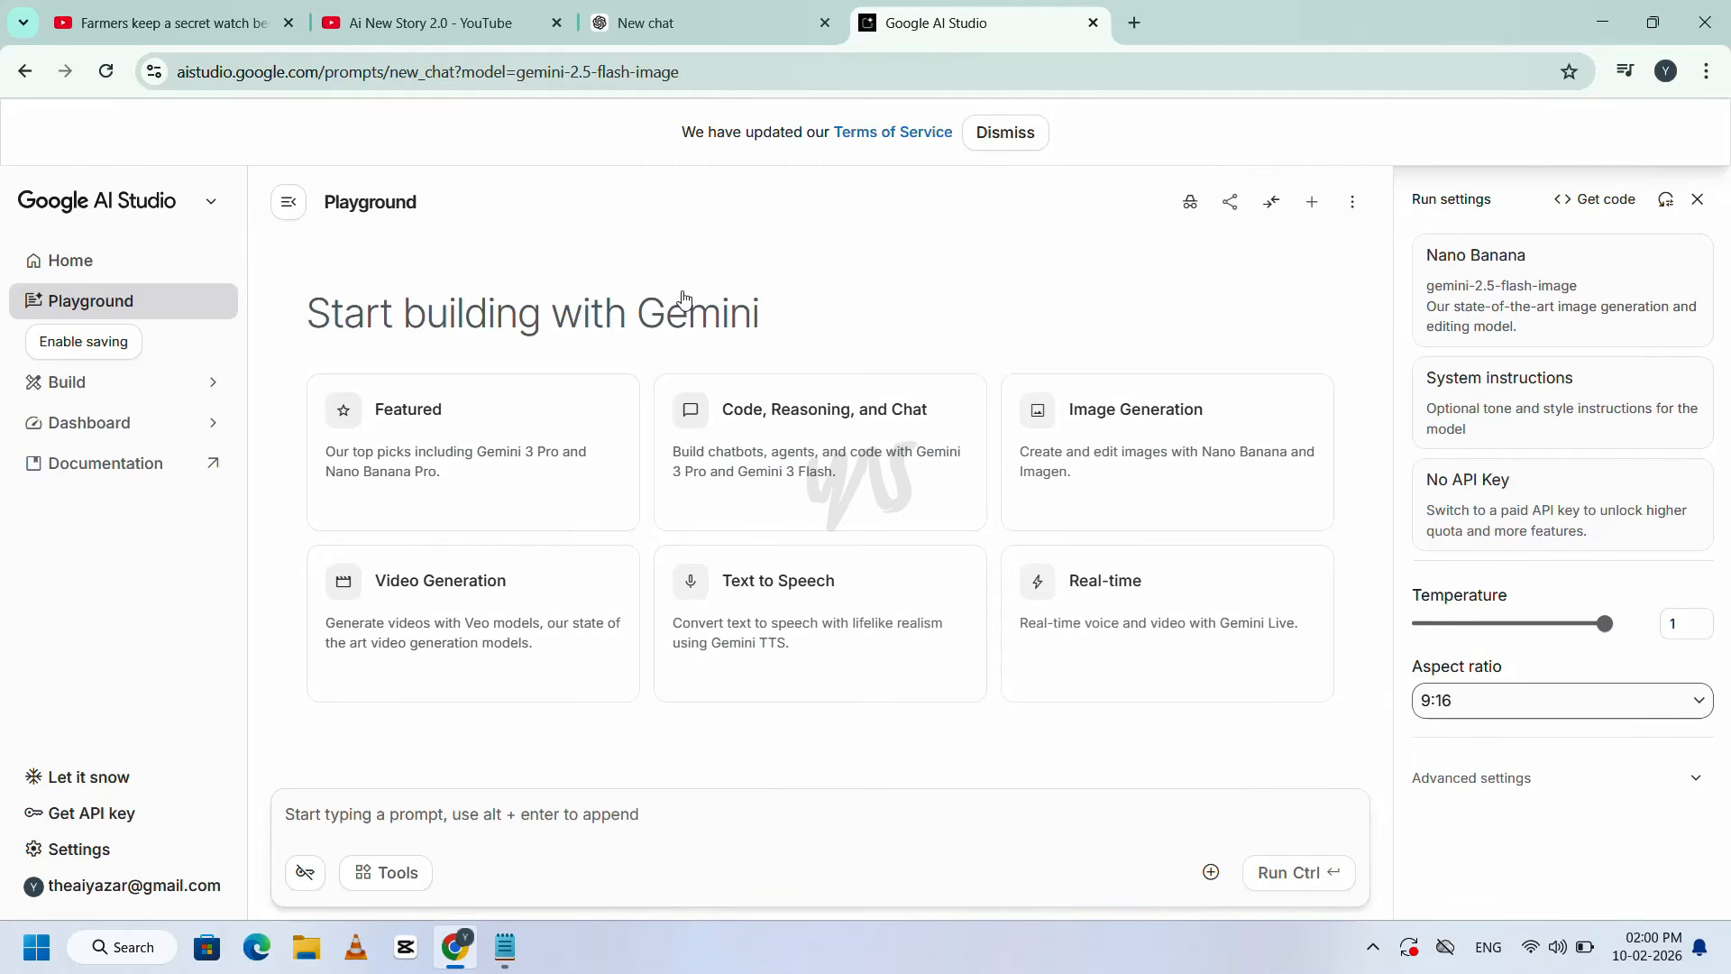
- Copy the Scene 1 to Scene 7 image prompts from ChatGPT and run them in the Google AI Studio playground
left_click(680, 13)
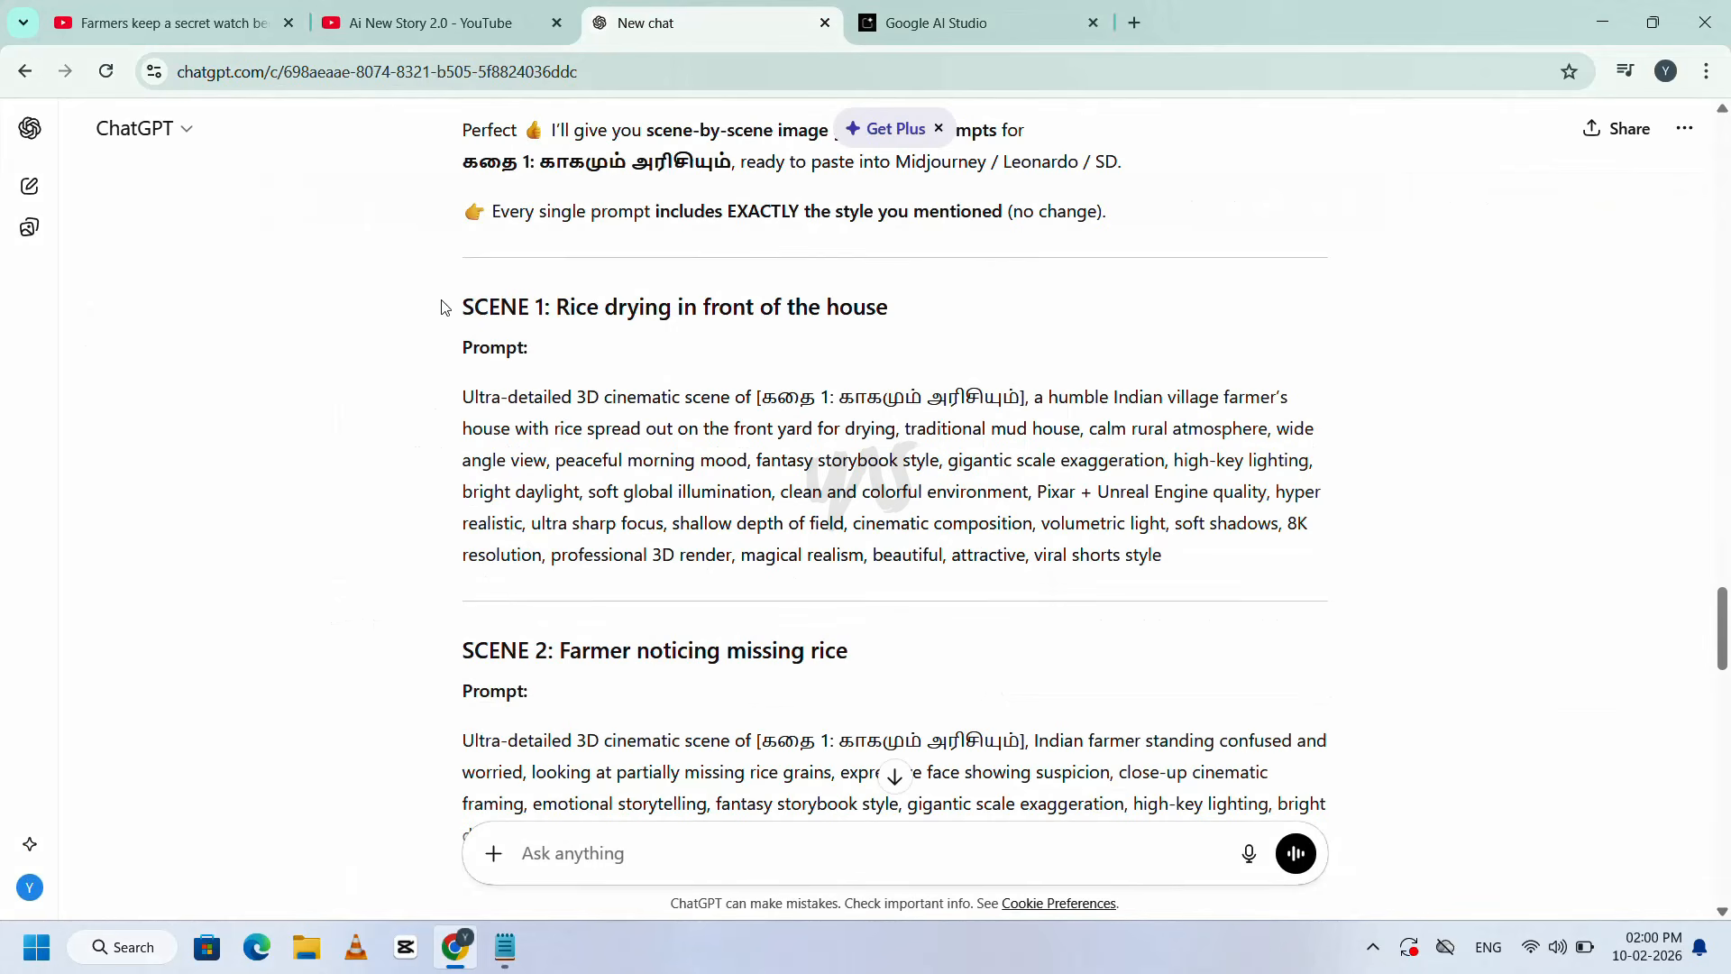
left_click_drag(463, 306, 1079, 424)
scroll(1078, 424, "up", 5)
left_click(1001, 11)
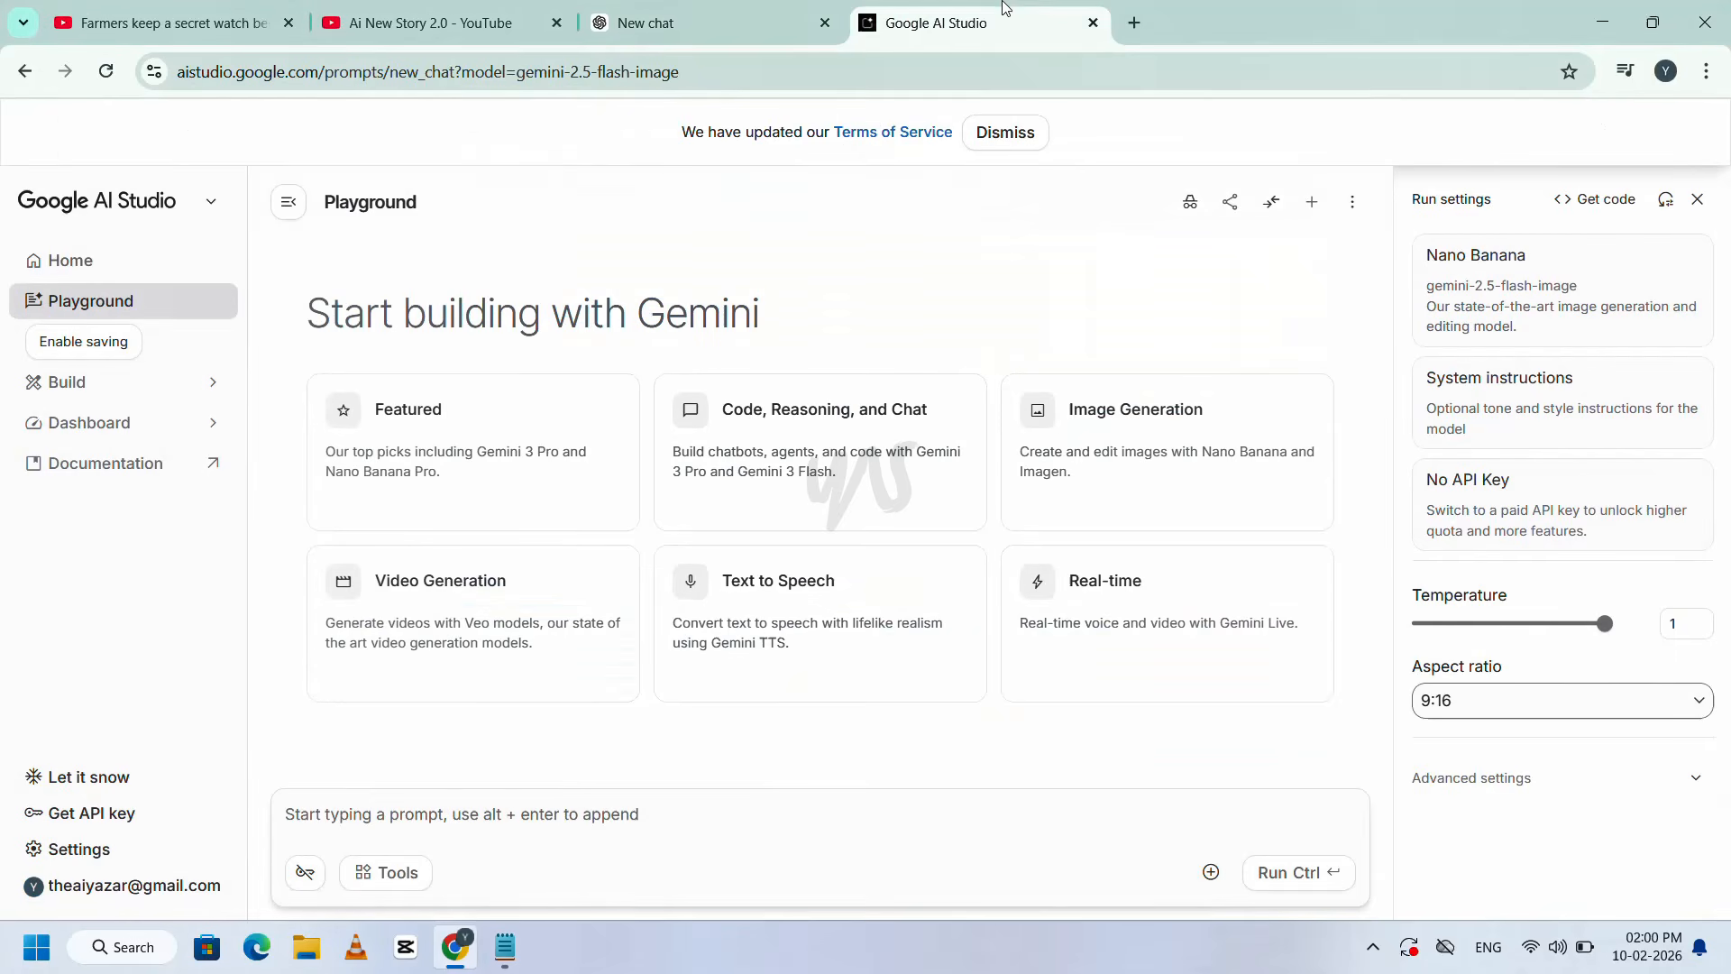
left_click(555, 816)
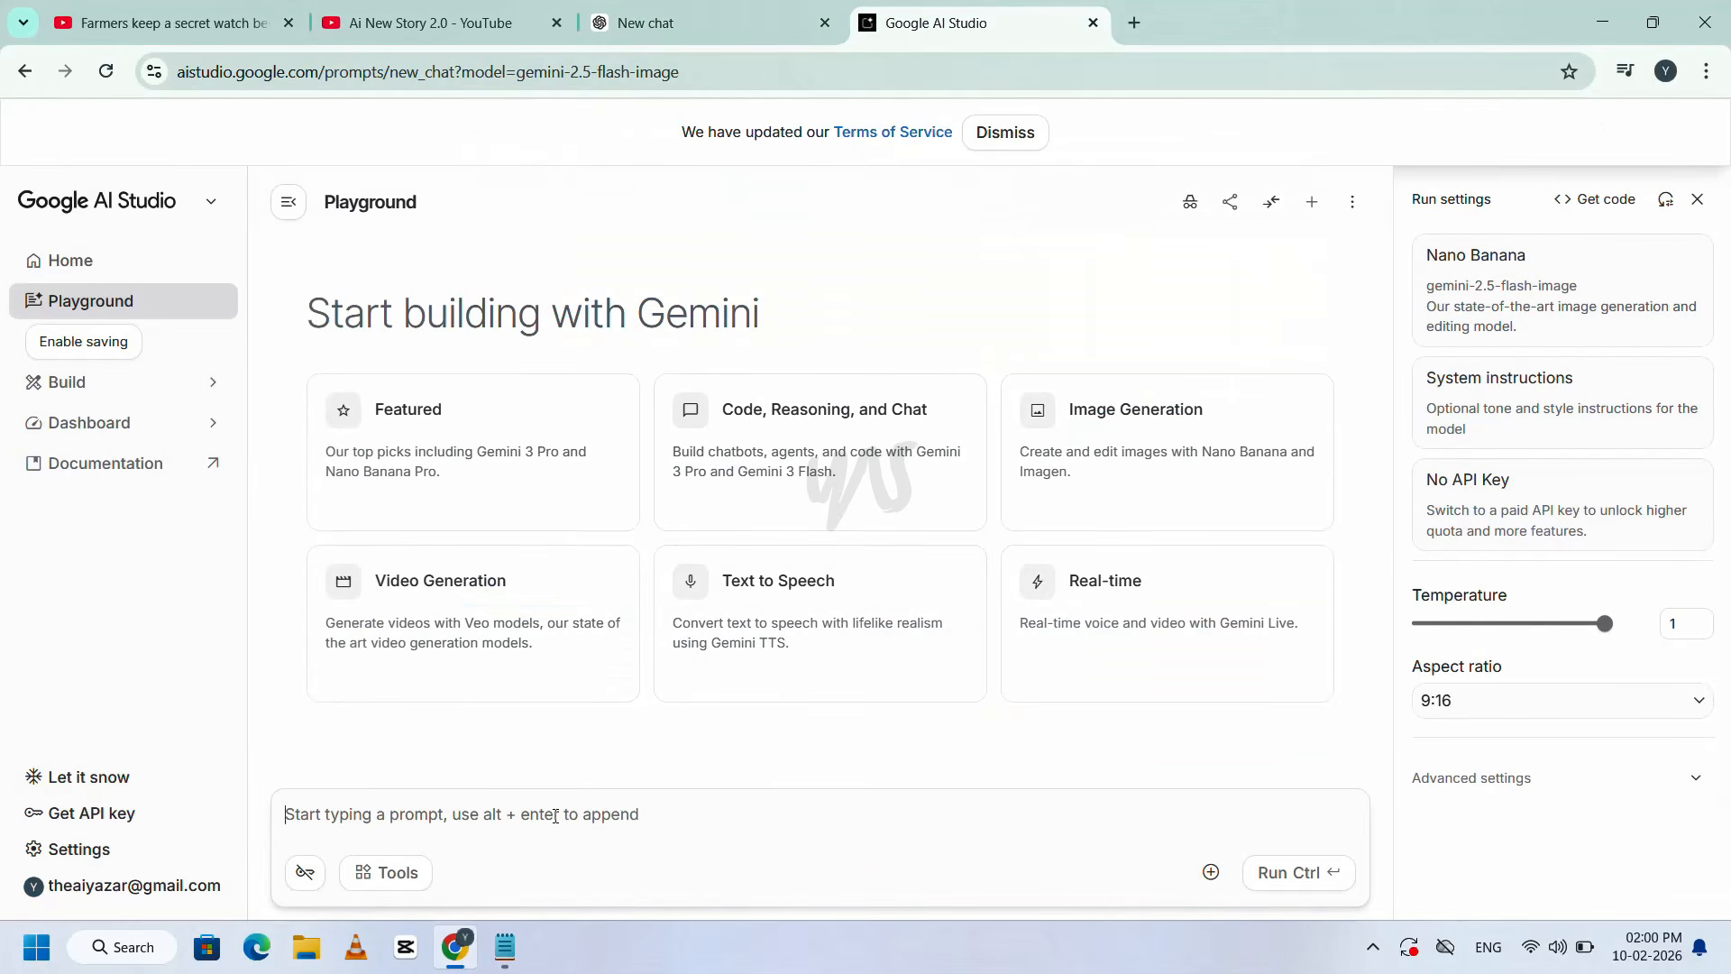
key("ctrl+v")
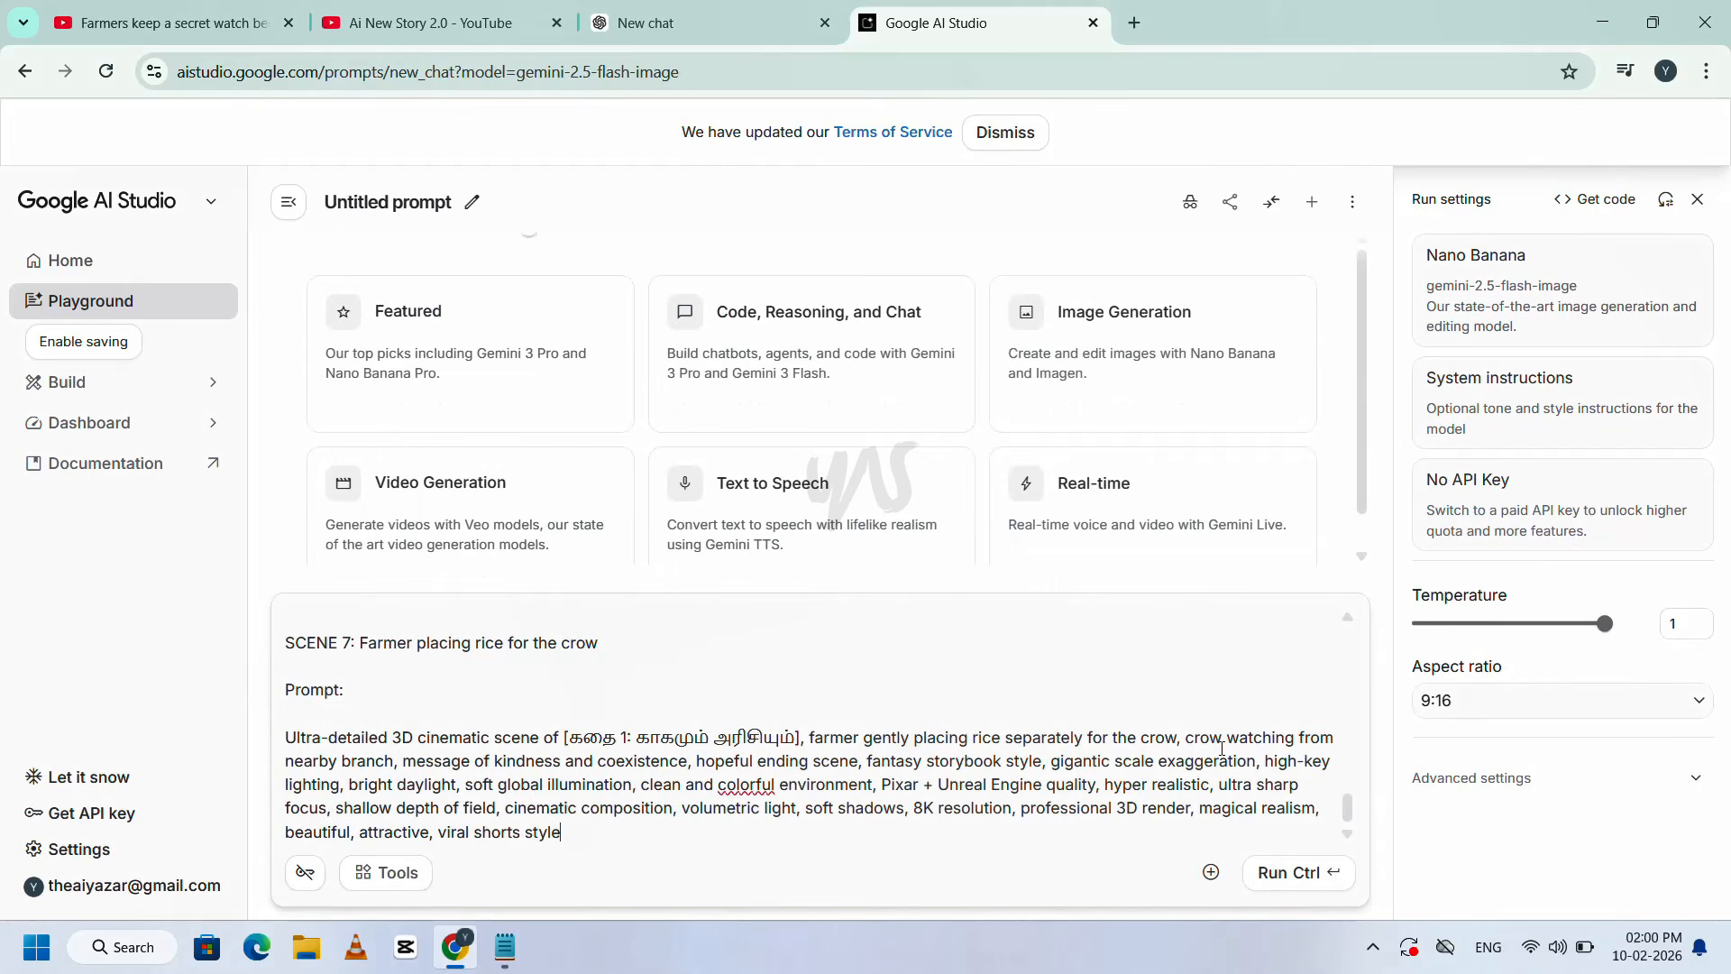
left_click(1291, 873)
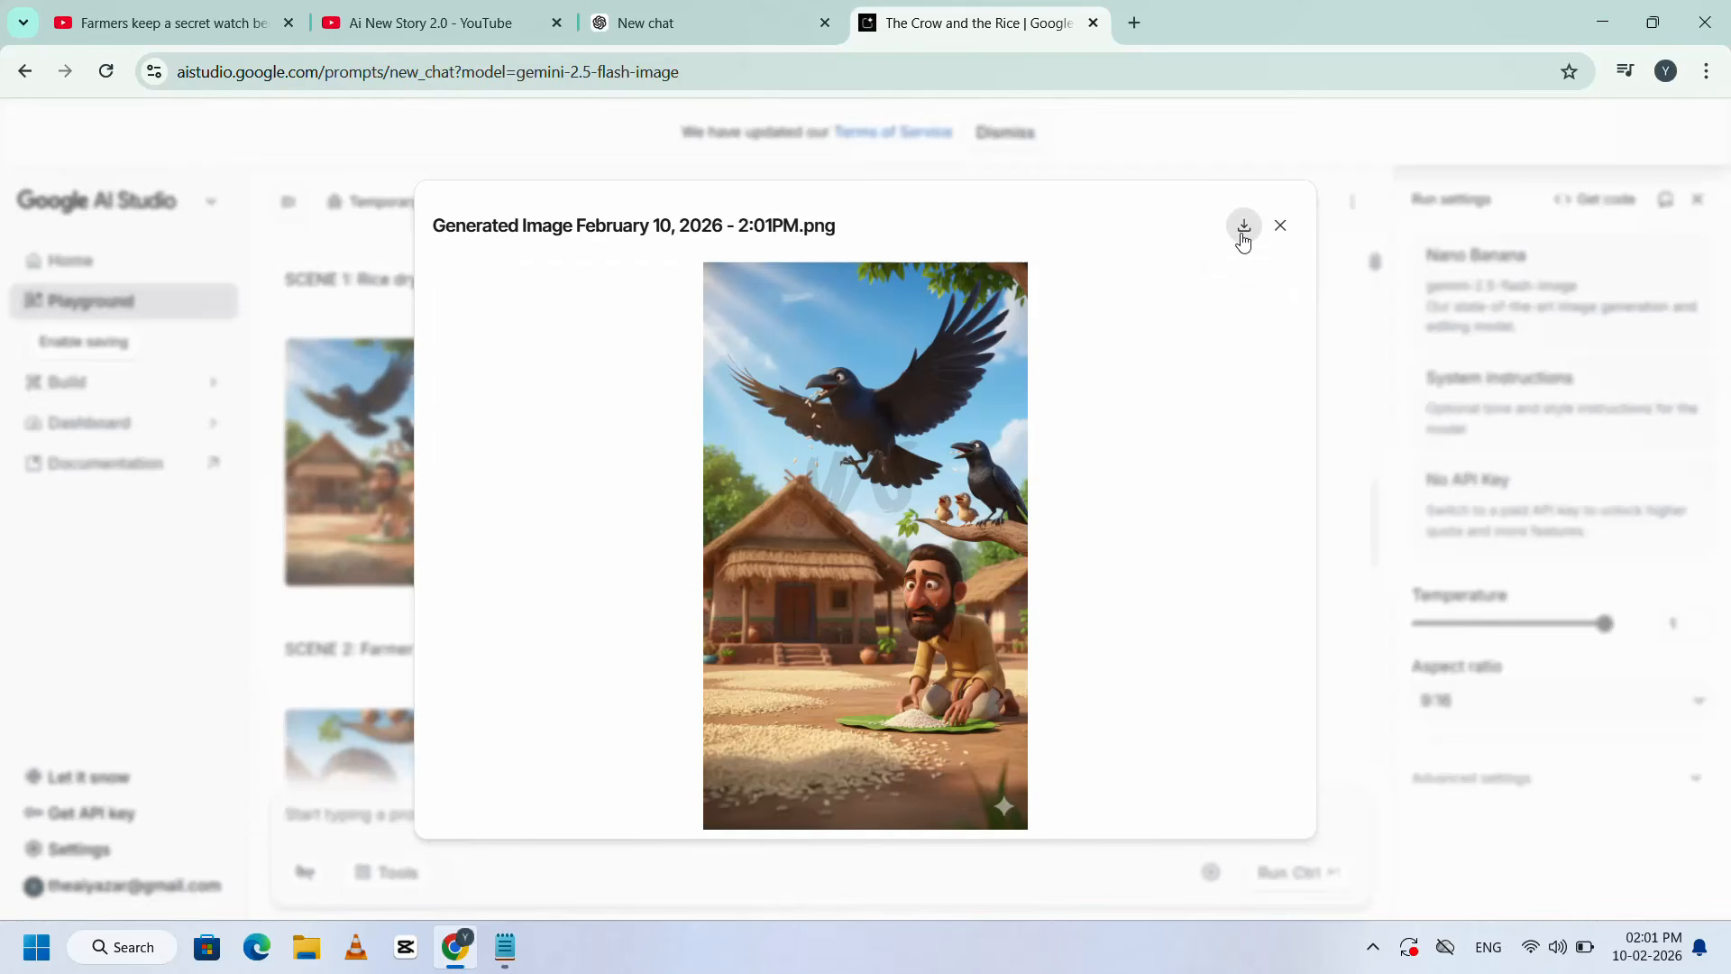
- Download the generated Scene 1 image of the farmer and crows and close its preview
left_click(1242, 237)
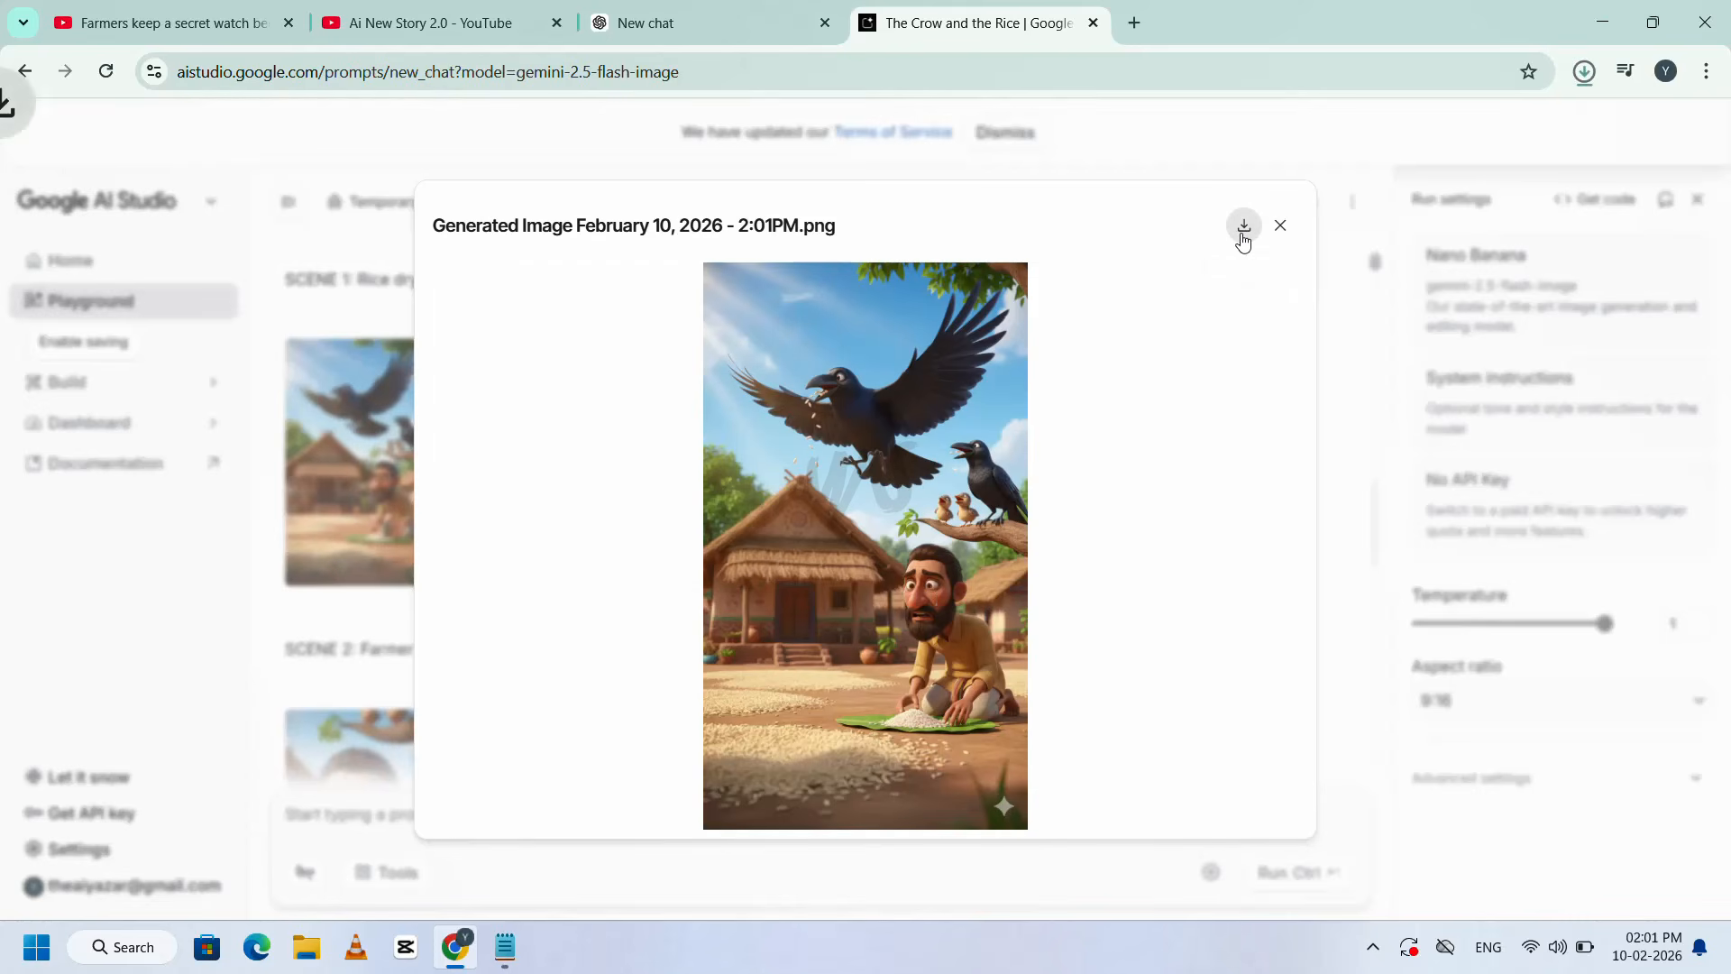
left_click(1287, 232)
scroll(640, 645, "down", 1)
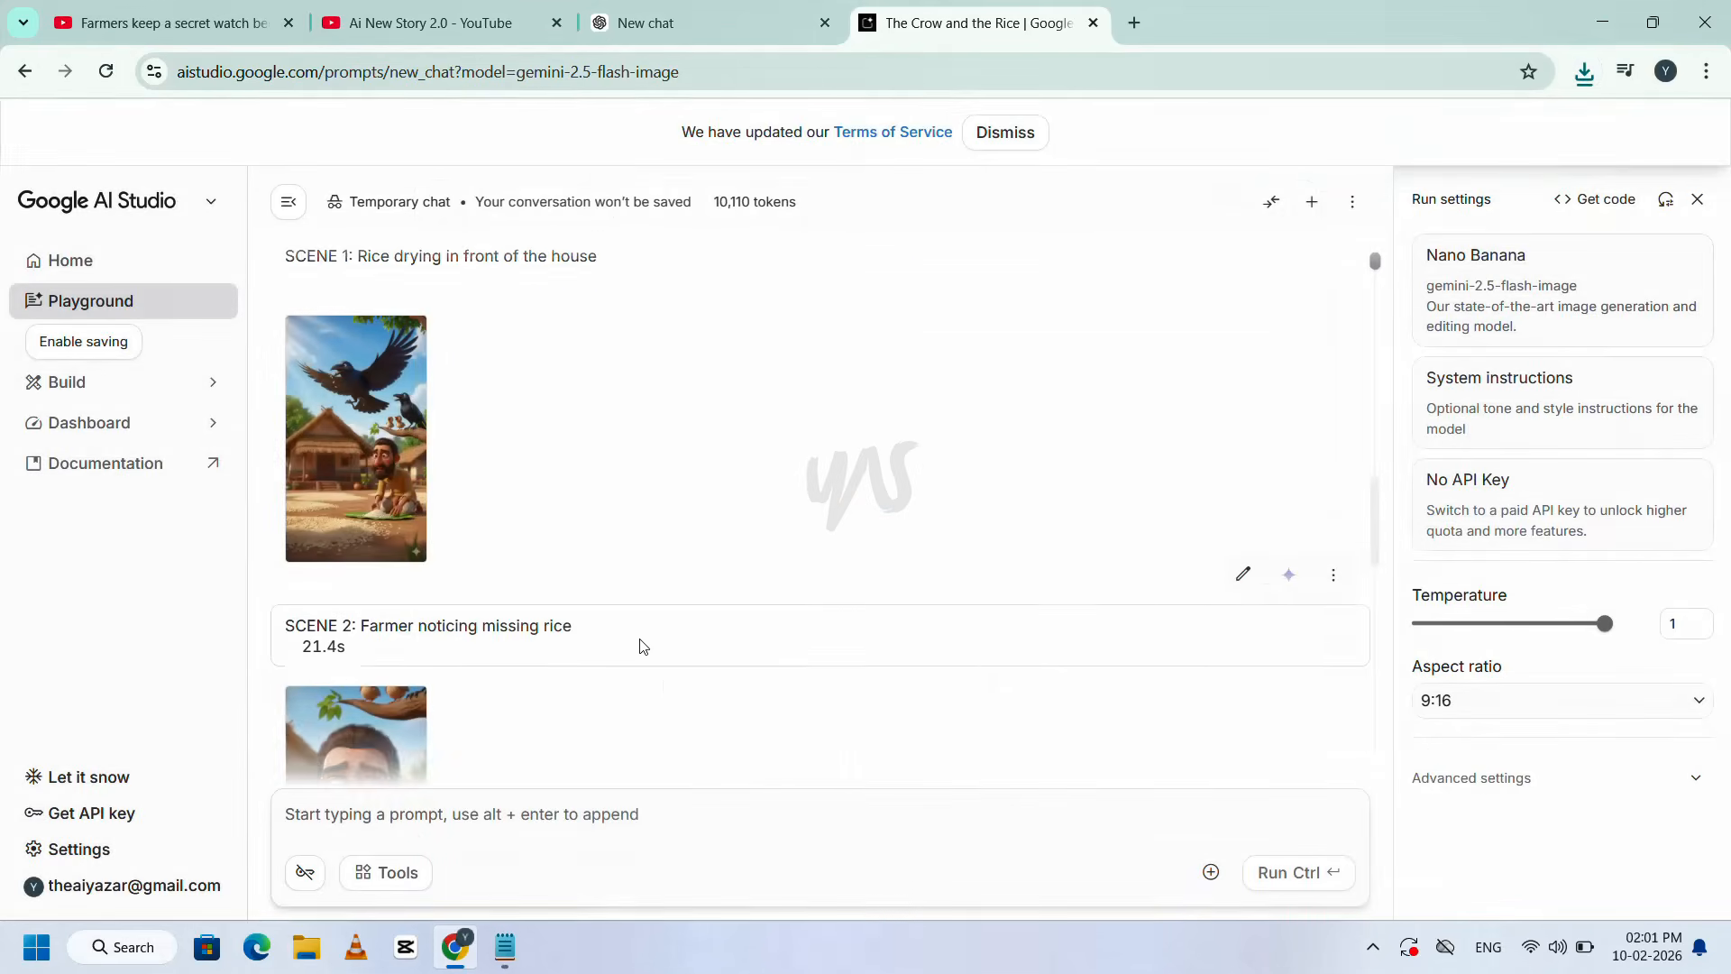
- Download the generated images for Scene 2 through Scene 7 from the Google AI Studio chat
scroll(640, 645, "down", 3)
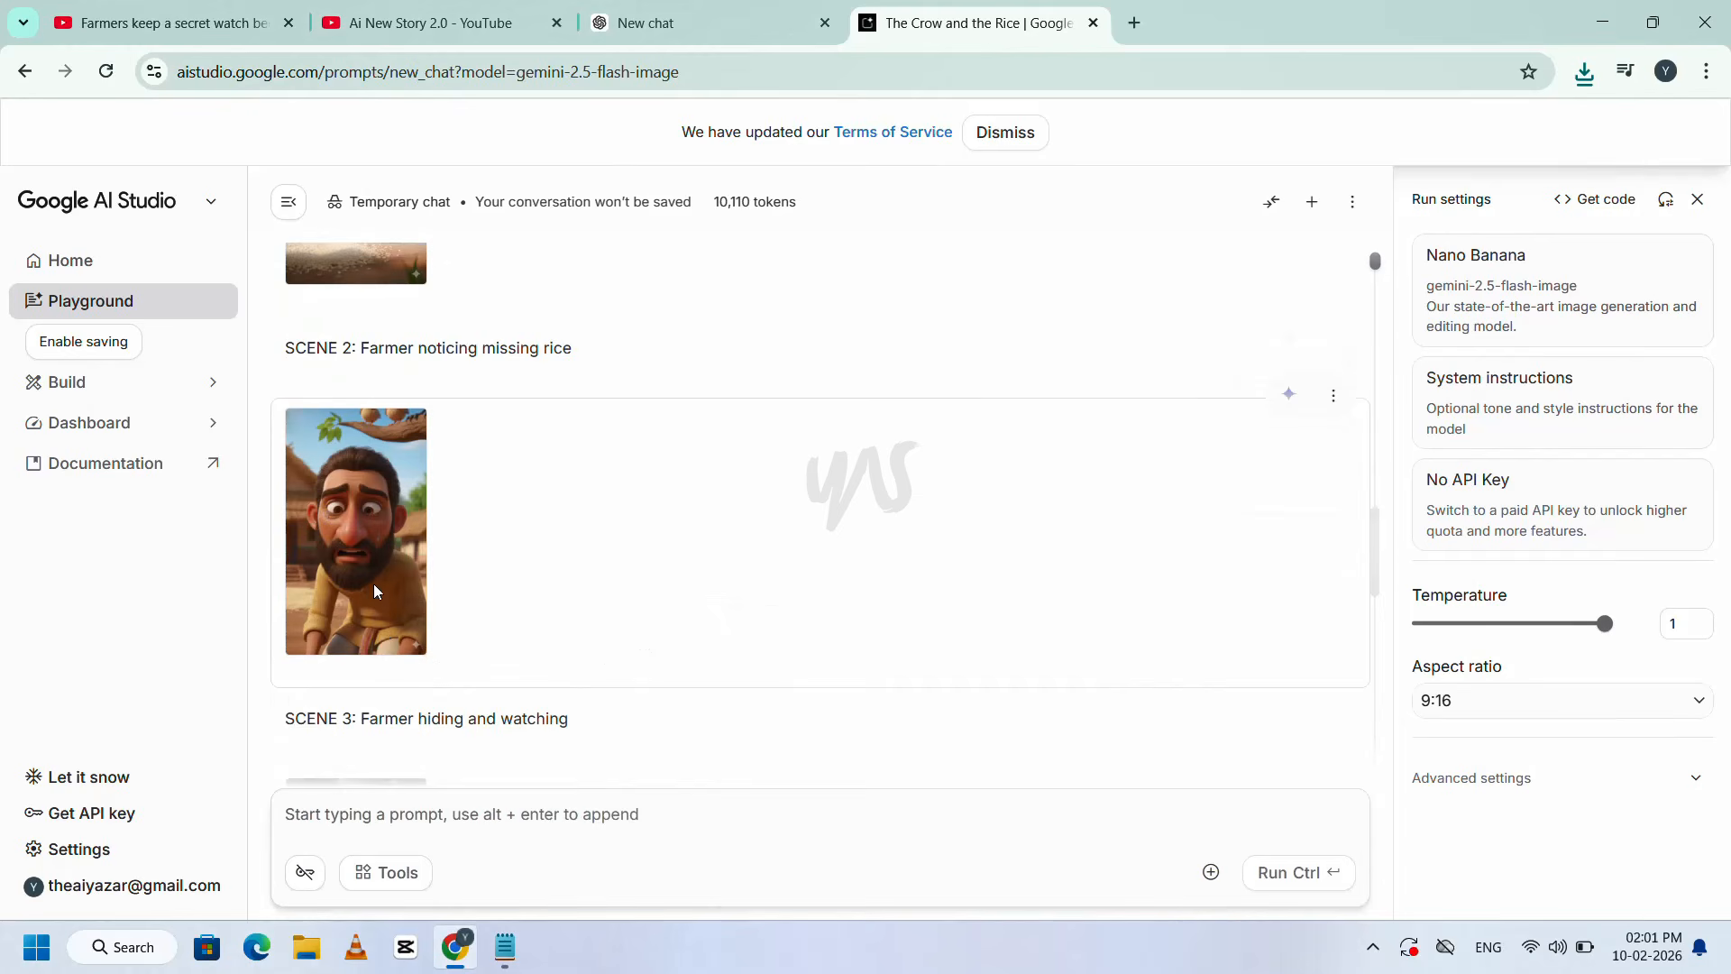
left_click(362, 629)
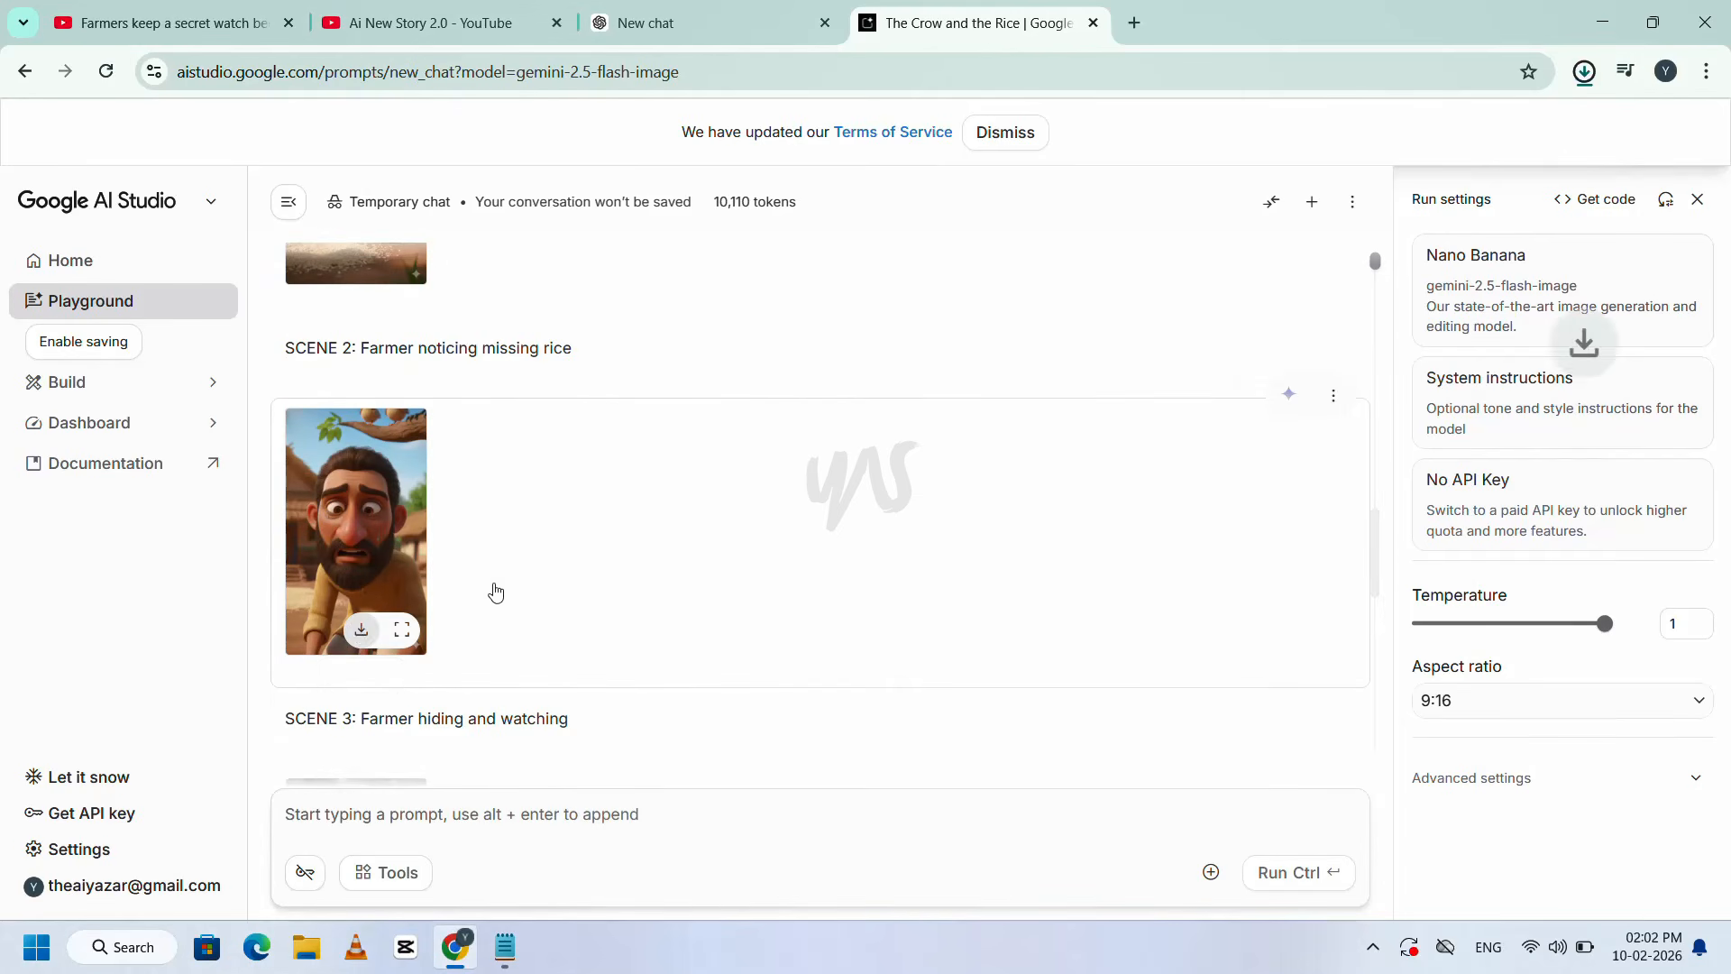
scroll(732, 601, "down", 4)
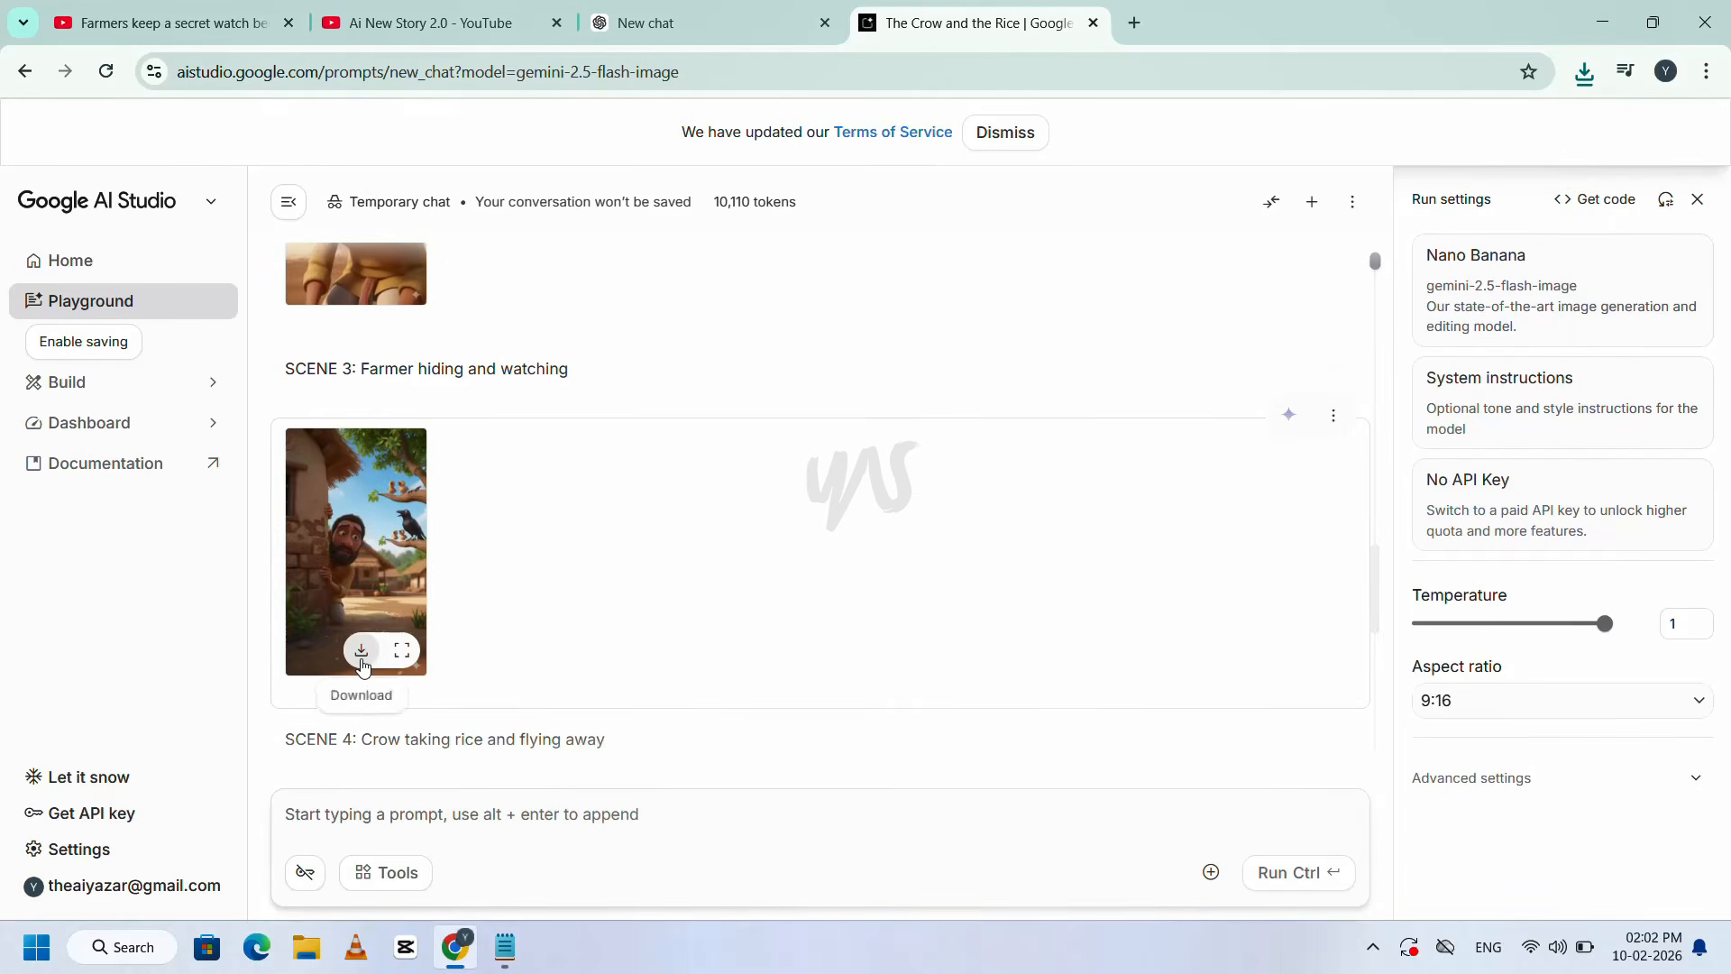
left_click(364, 656)
scroll(373, 595, "down", 4)
left_click(363, 630)
scroll(378, 601, "down", 4)
left_click(364, 673)
scroll(362, 631, "down", 5)
left_click(360, 623)
scroll(762, 639, "down", 4)
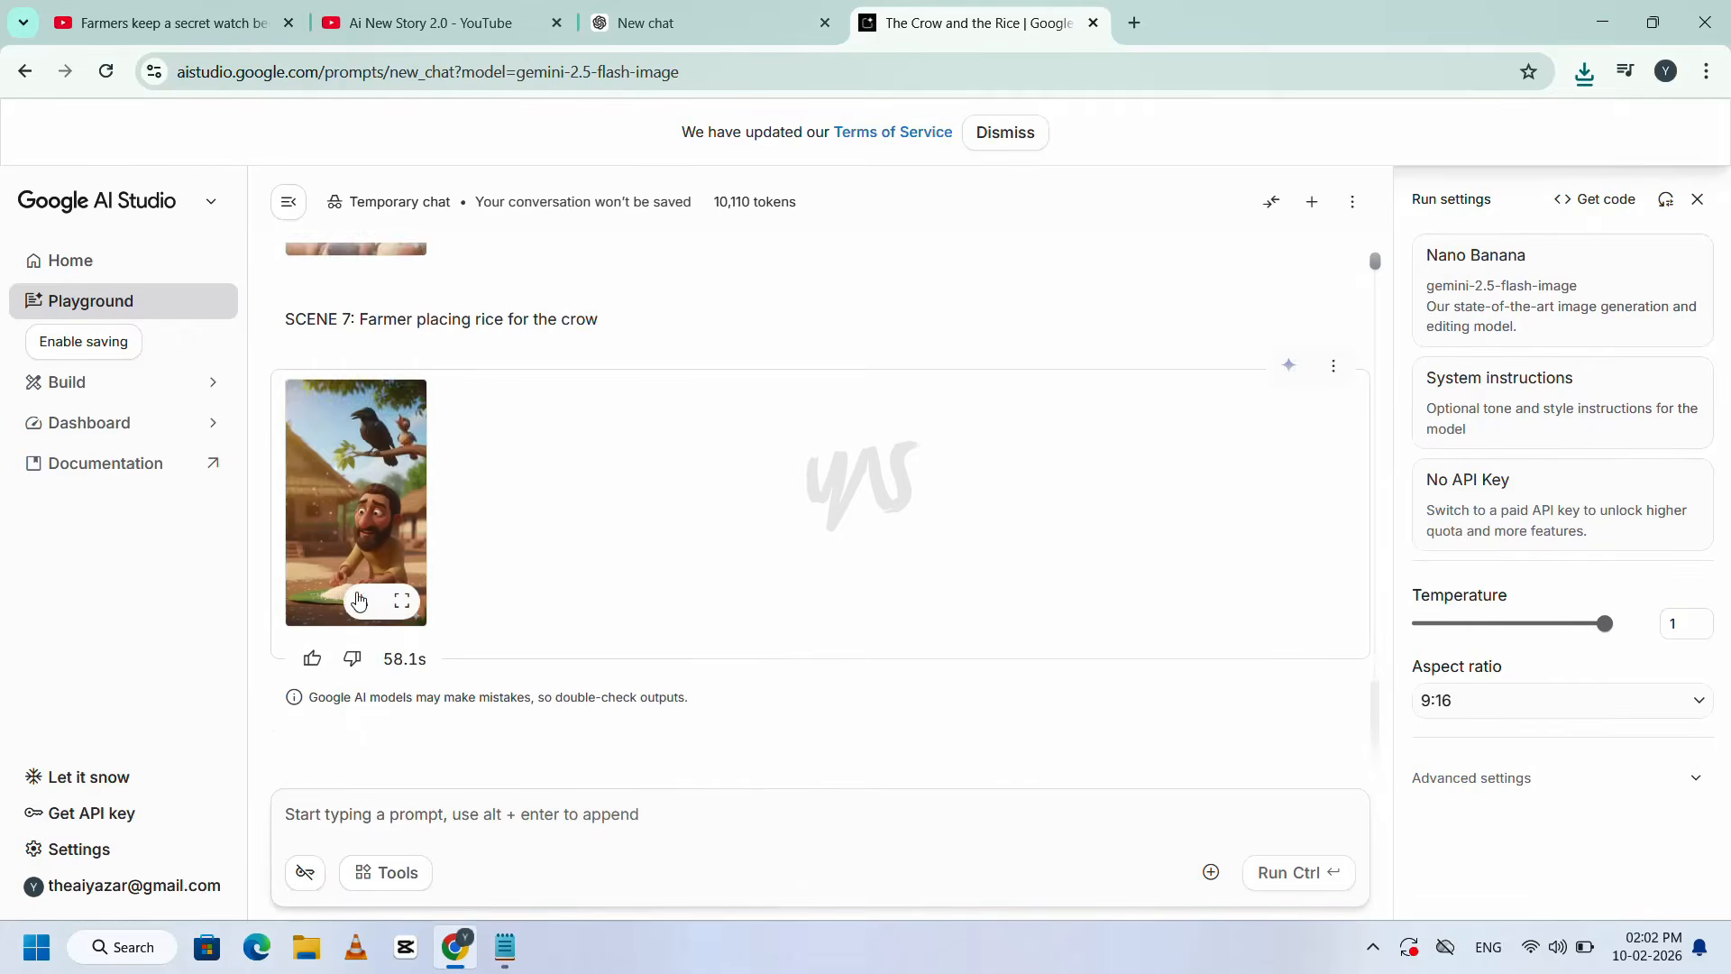
left_click(359, 602)
scroll(803, 584, "down", 3)
- Switch to the Notepad checklist and copy the green check mark to the end of "3.Generate Images"
key("alt+Tab")
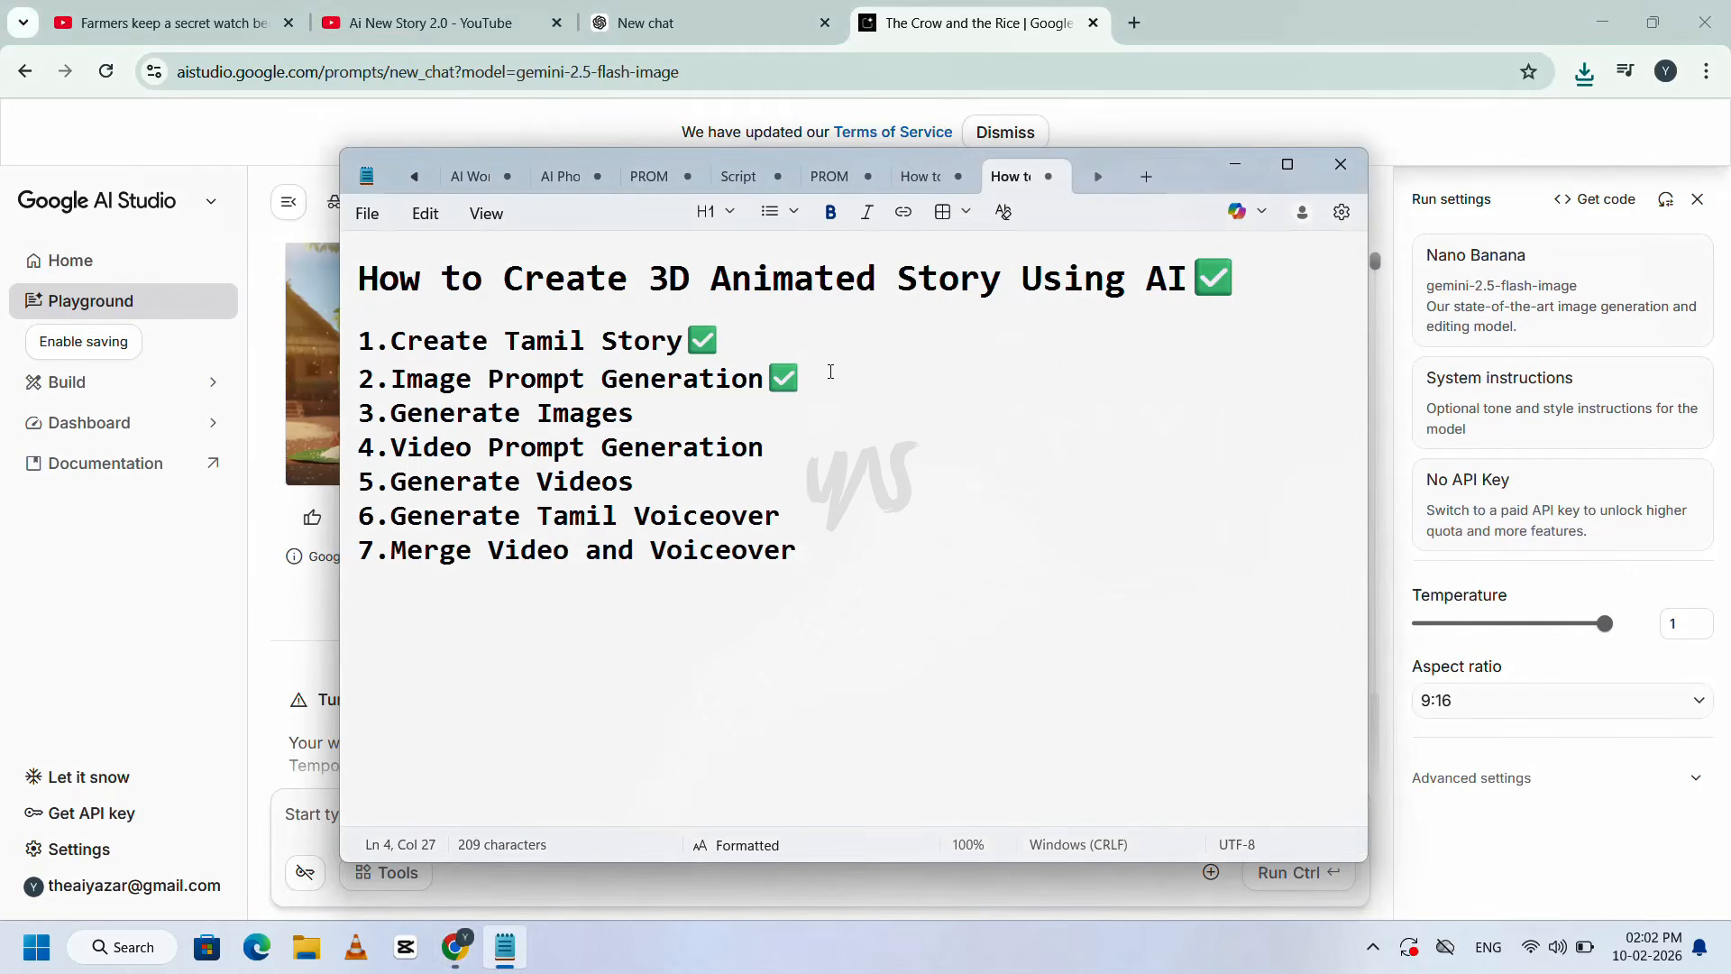
left_click_drag(830, 372, 767, 377)
key("ctrl+c")
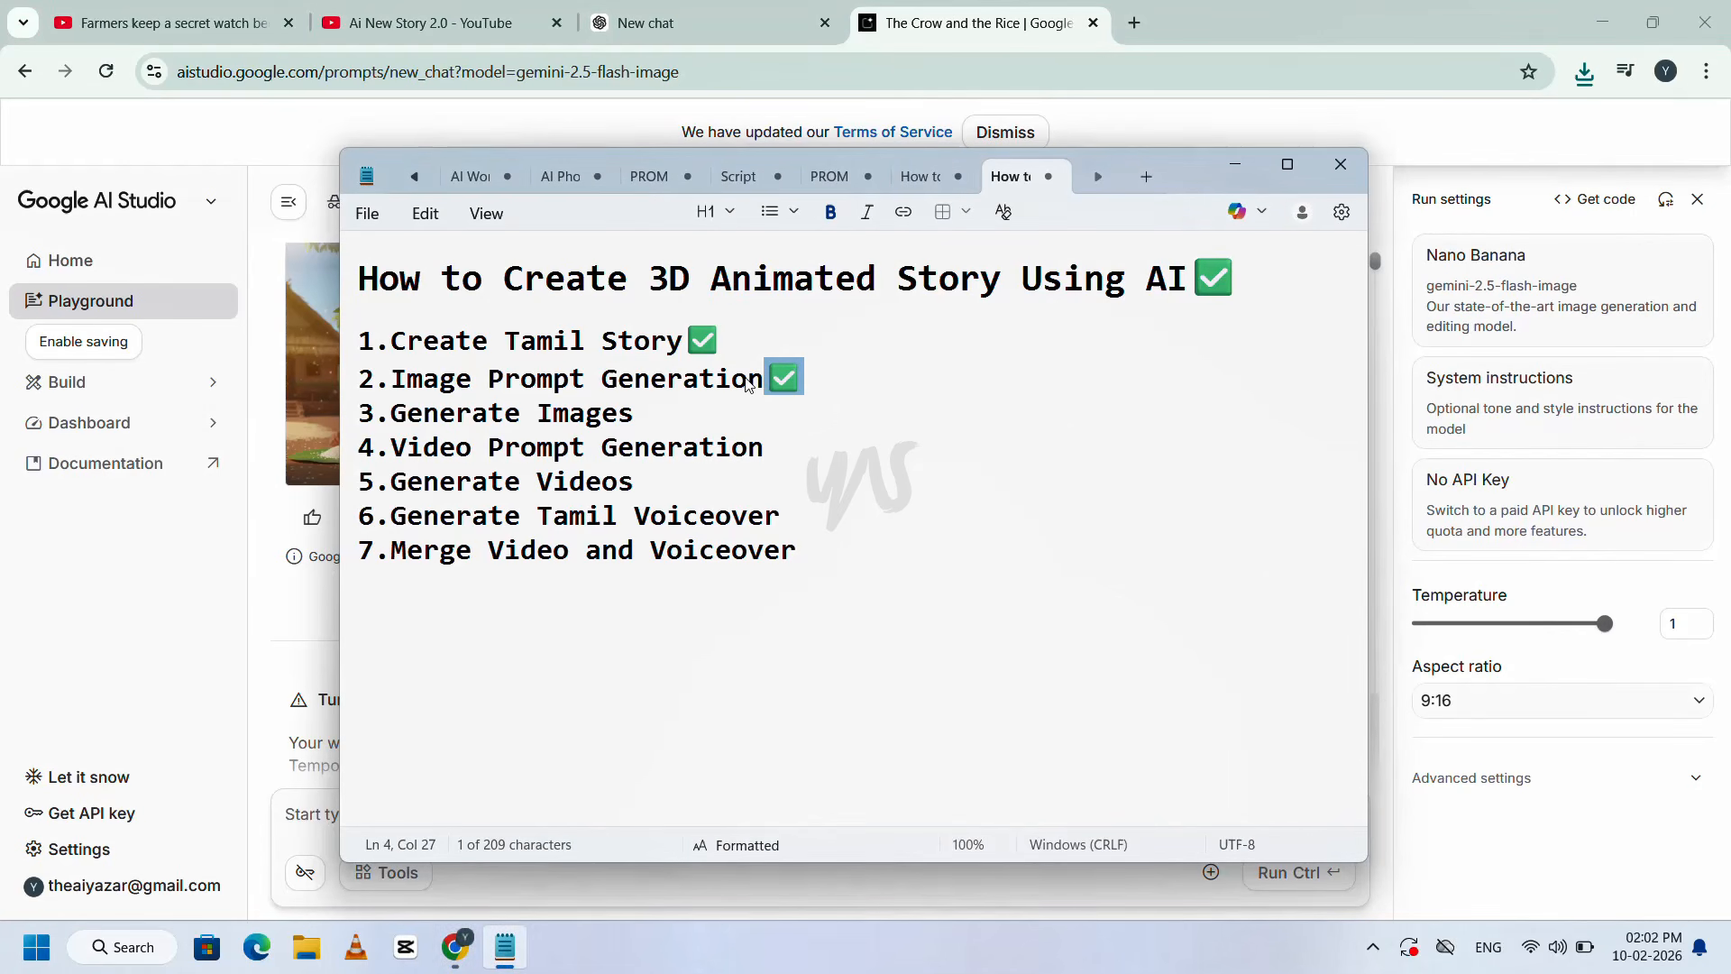
left_click(671, 421)
key("ctrl+v")
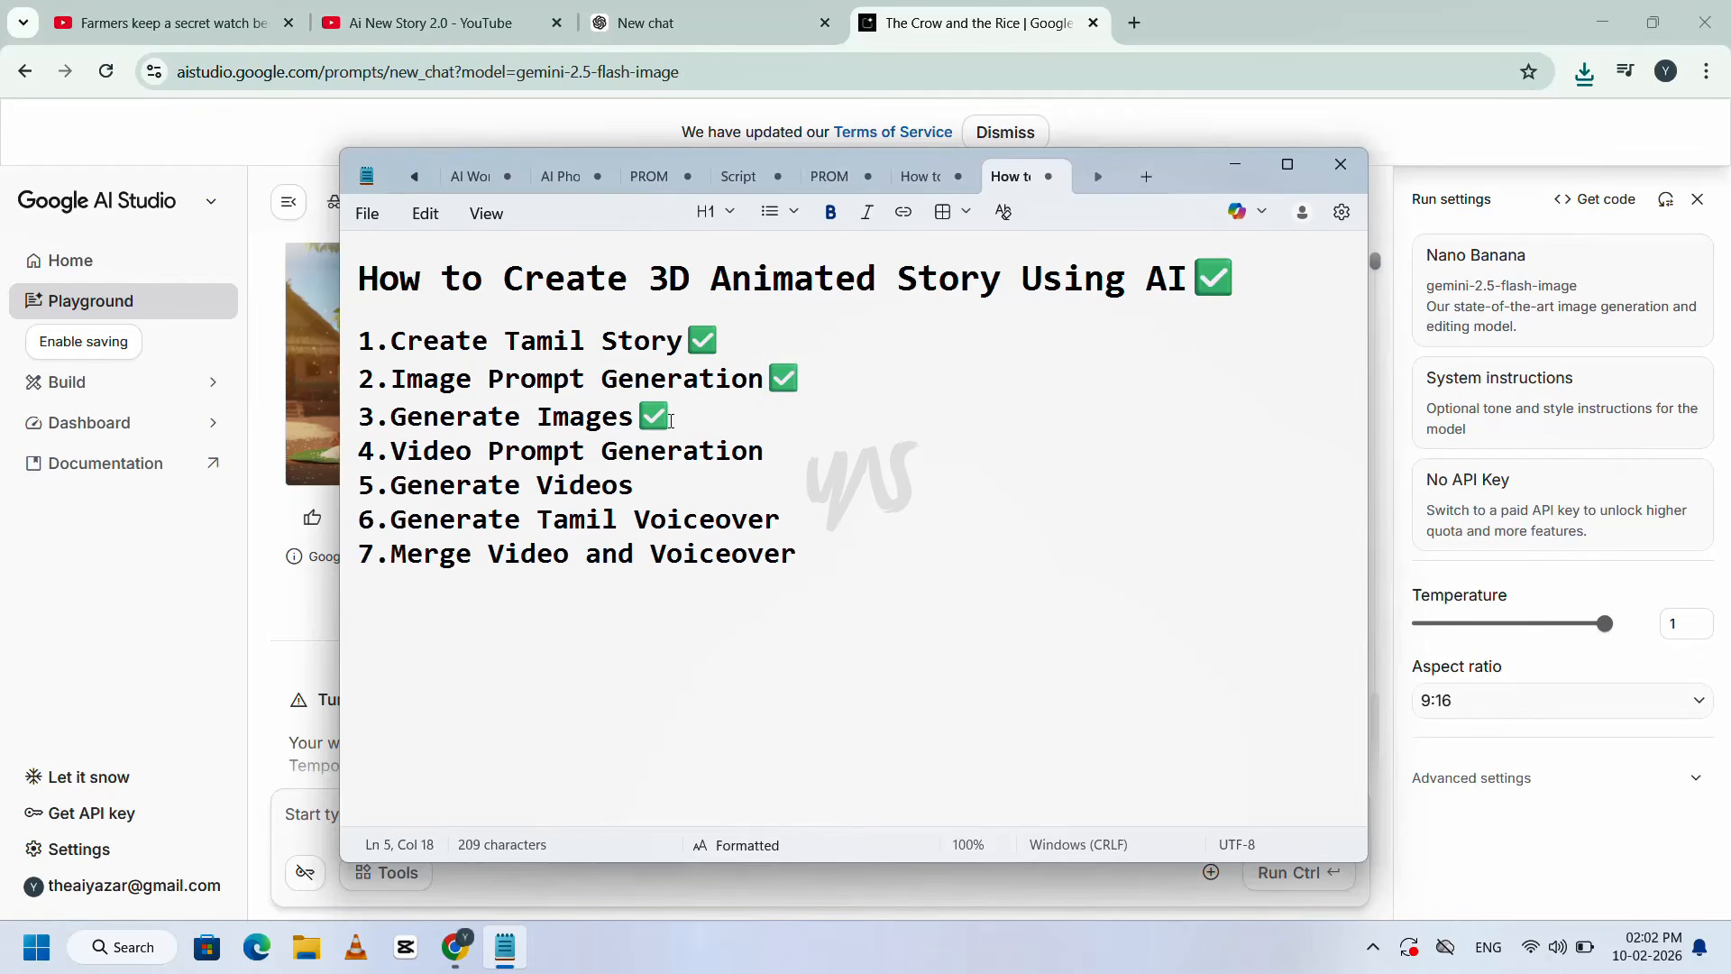
left_click(809, 461)
left_click(822, 465)
left_click(825, 461)
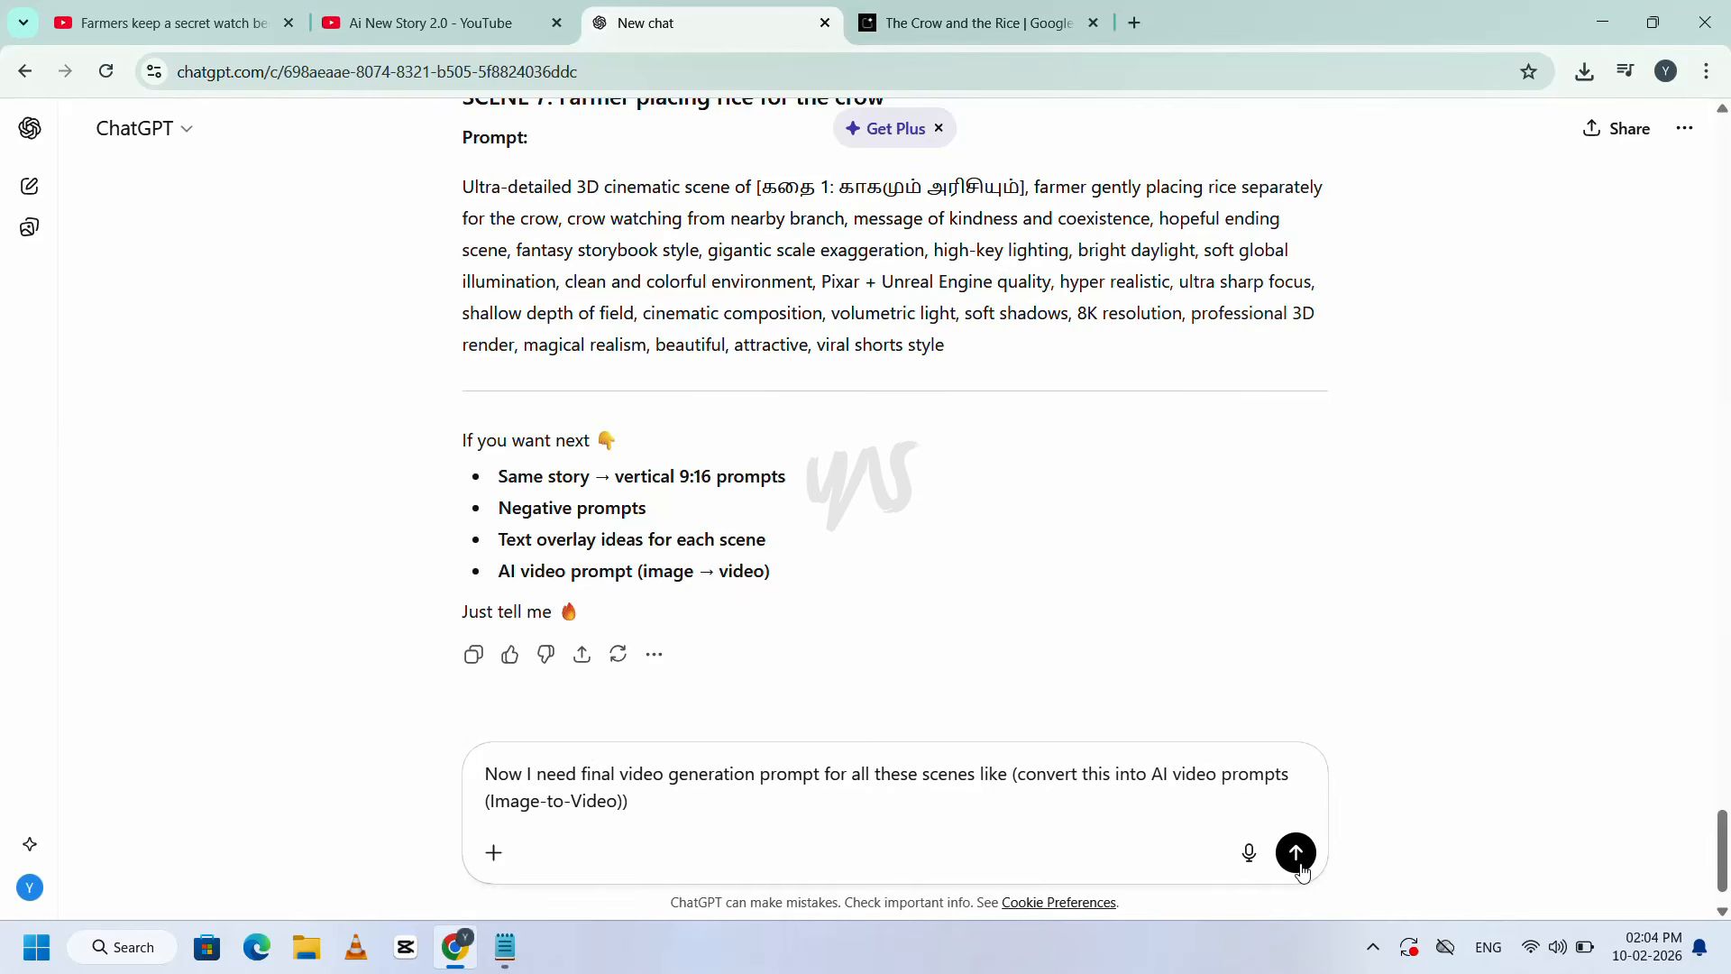
- Send ChatGPT the request to convert all the scenes into final AI video prompts (Image-to-Video)
left_click(1296, 853)
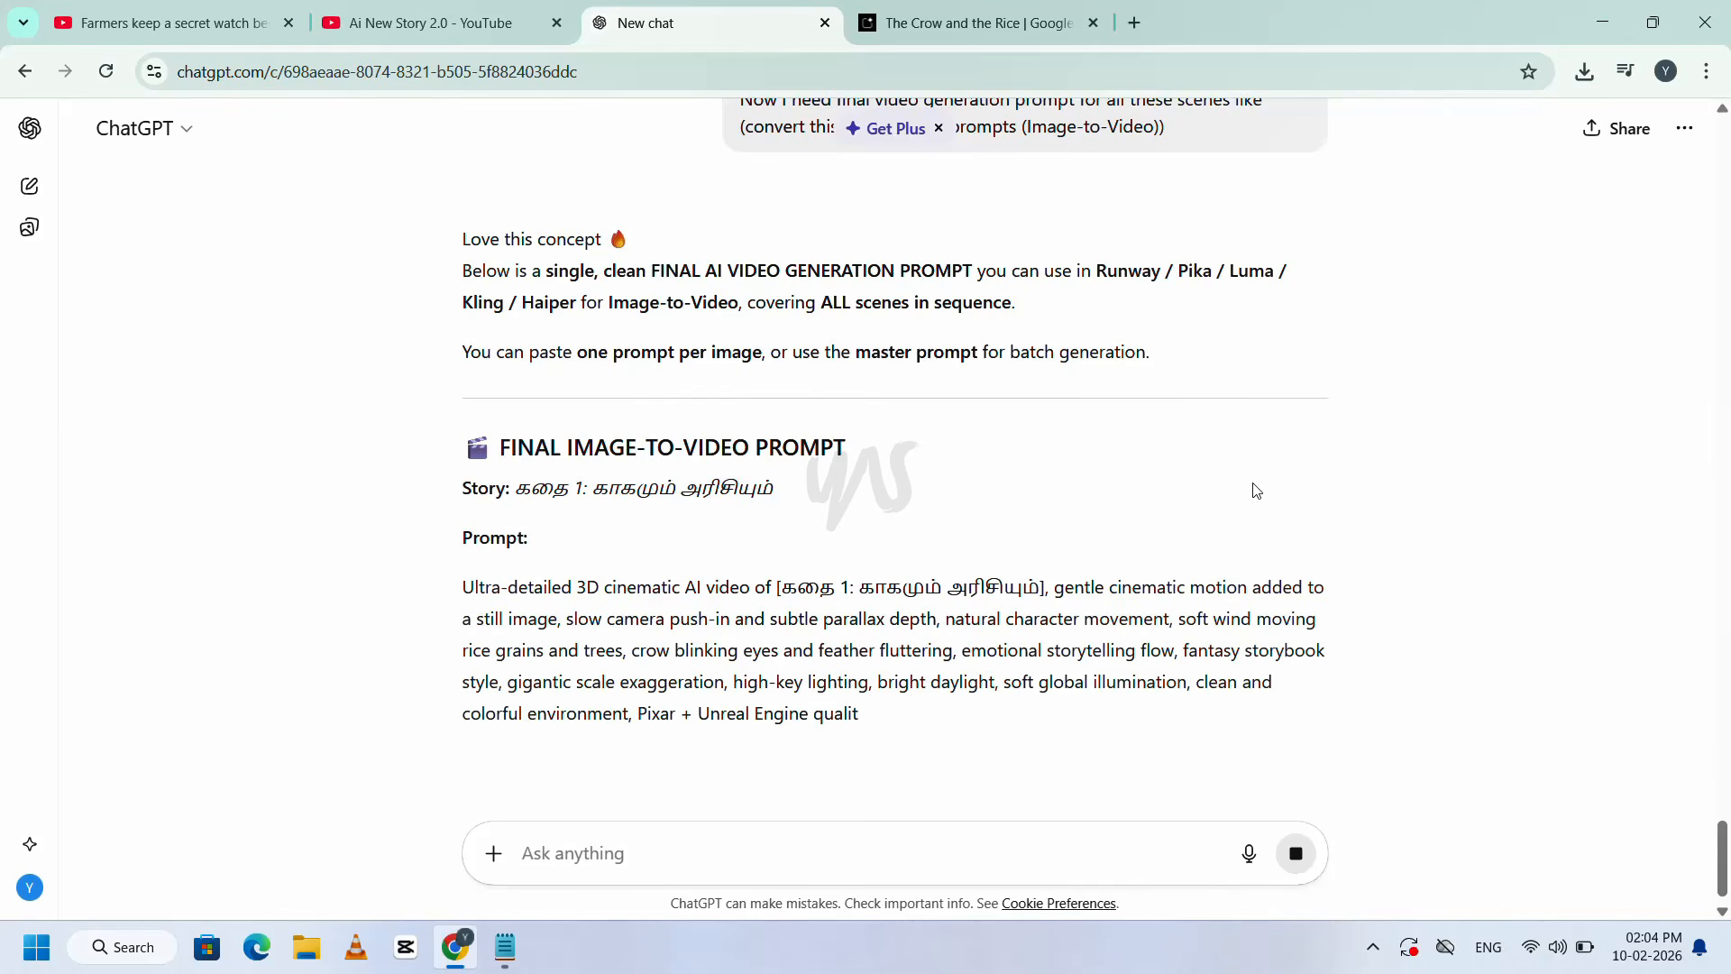
- Review ChatGPT's reply, covering the final image-to-video prompt, the per-scene motion add-ons, the recommended settings and the pro tip
scroll(1253, 491, "down", 1)
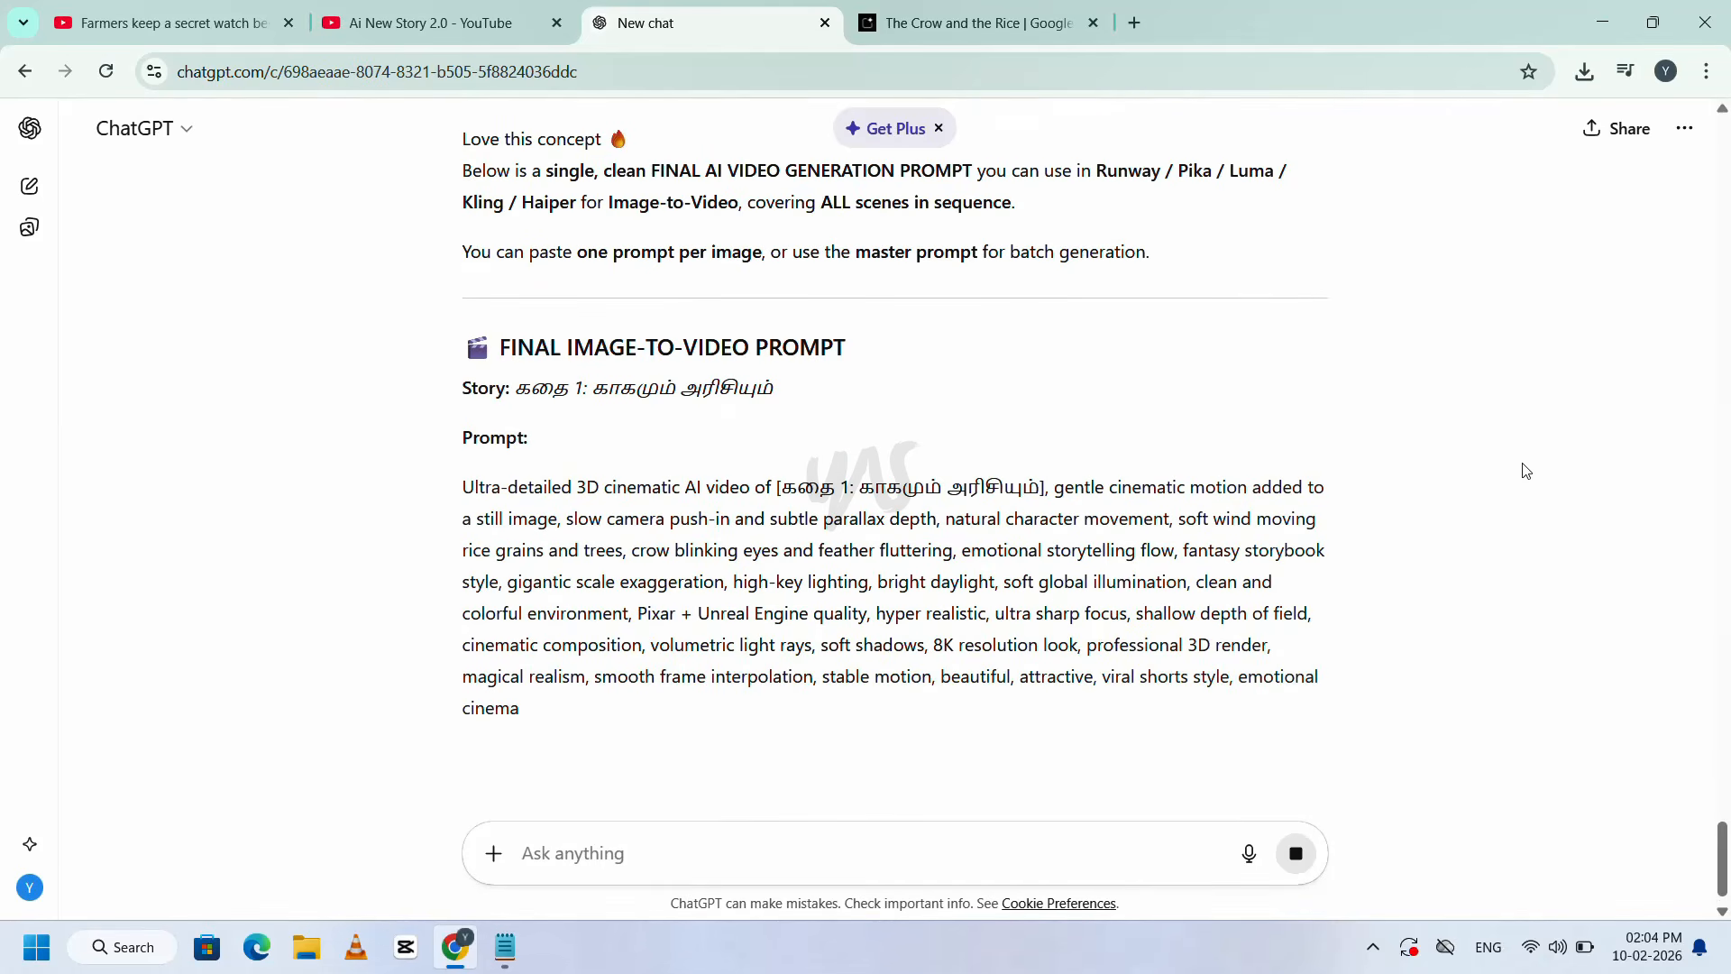
scroll(1400, 593, "down", 2)
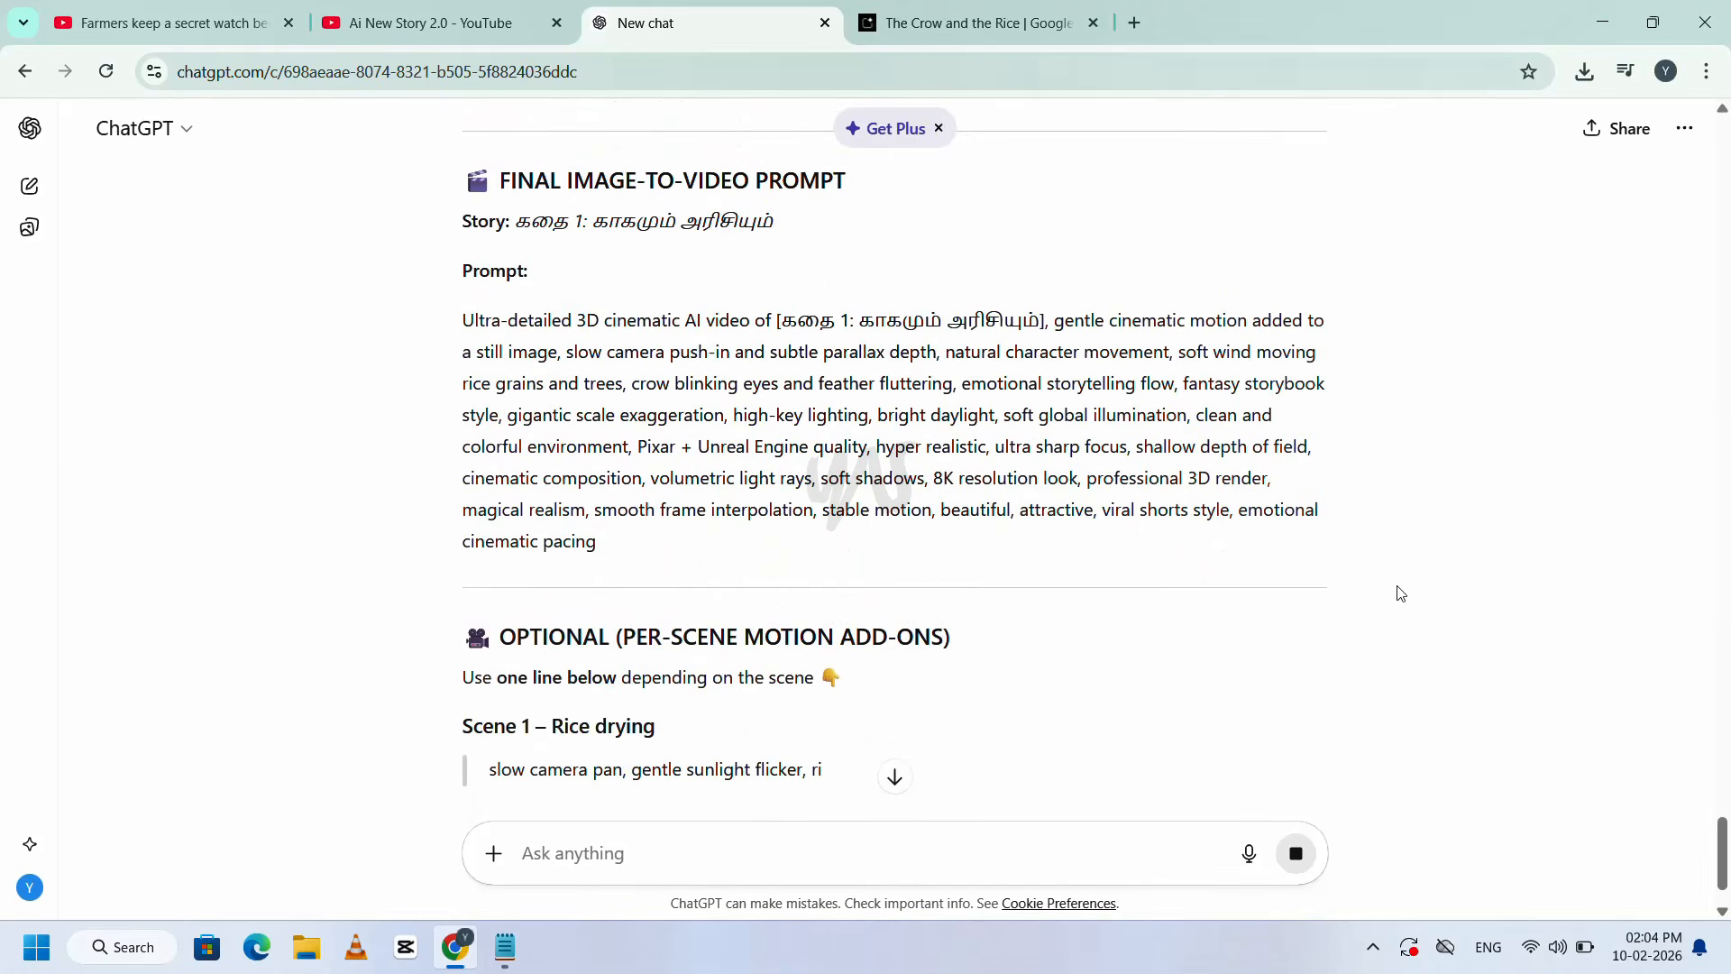
scroll(1400, 593, "down", 2)
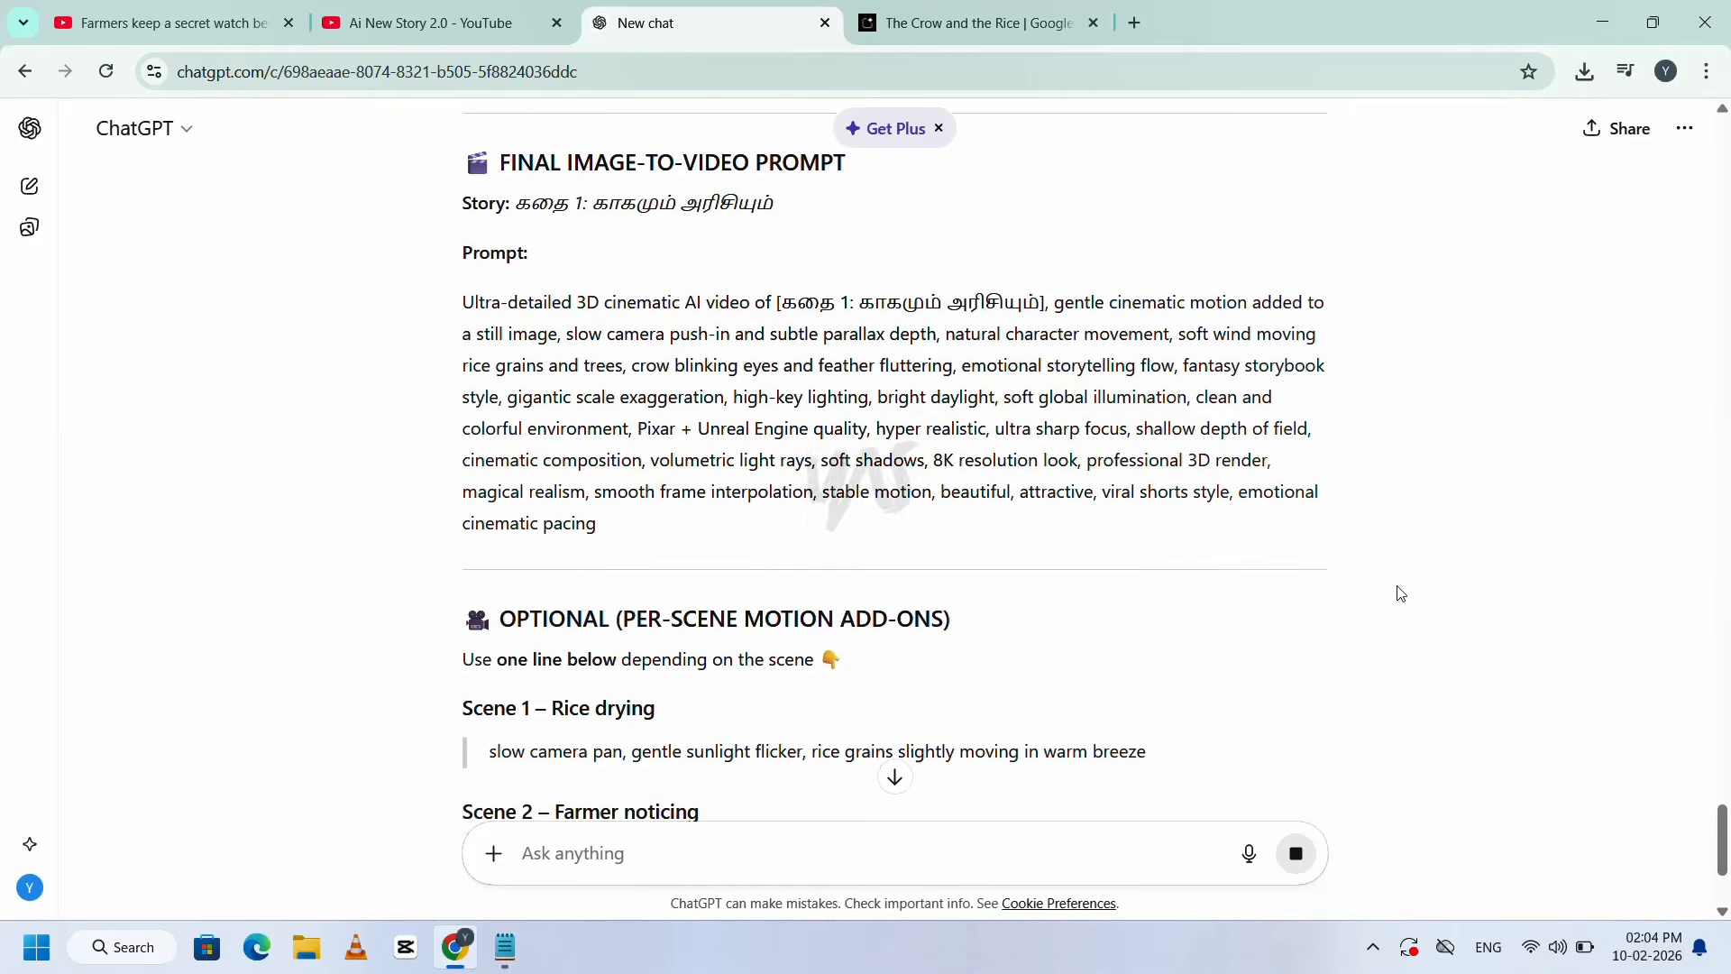
scroll(1400, 594, "up", 1)
scroll(1400, 593, "up", 1)
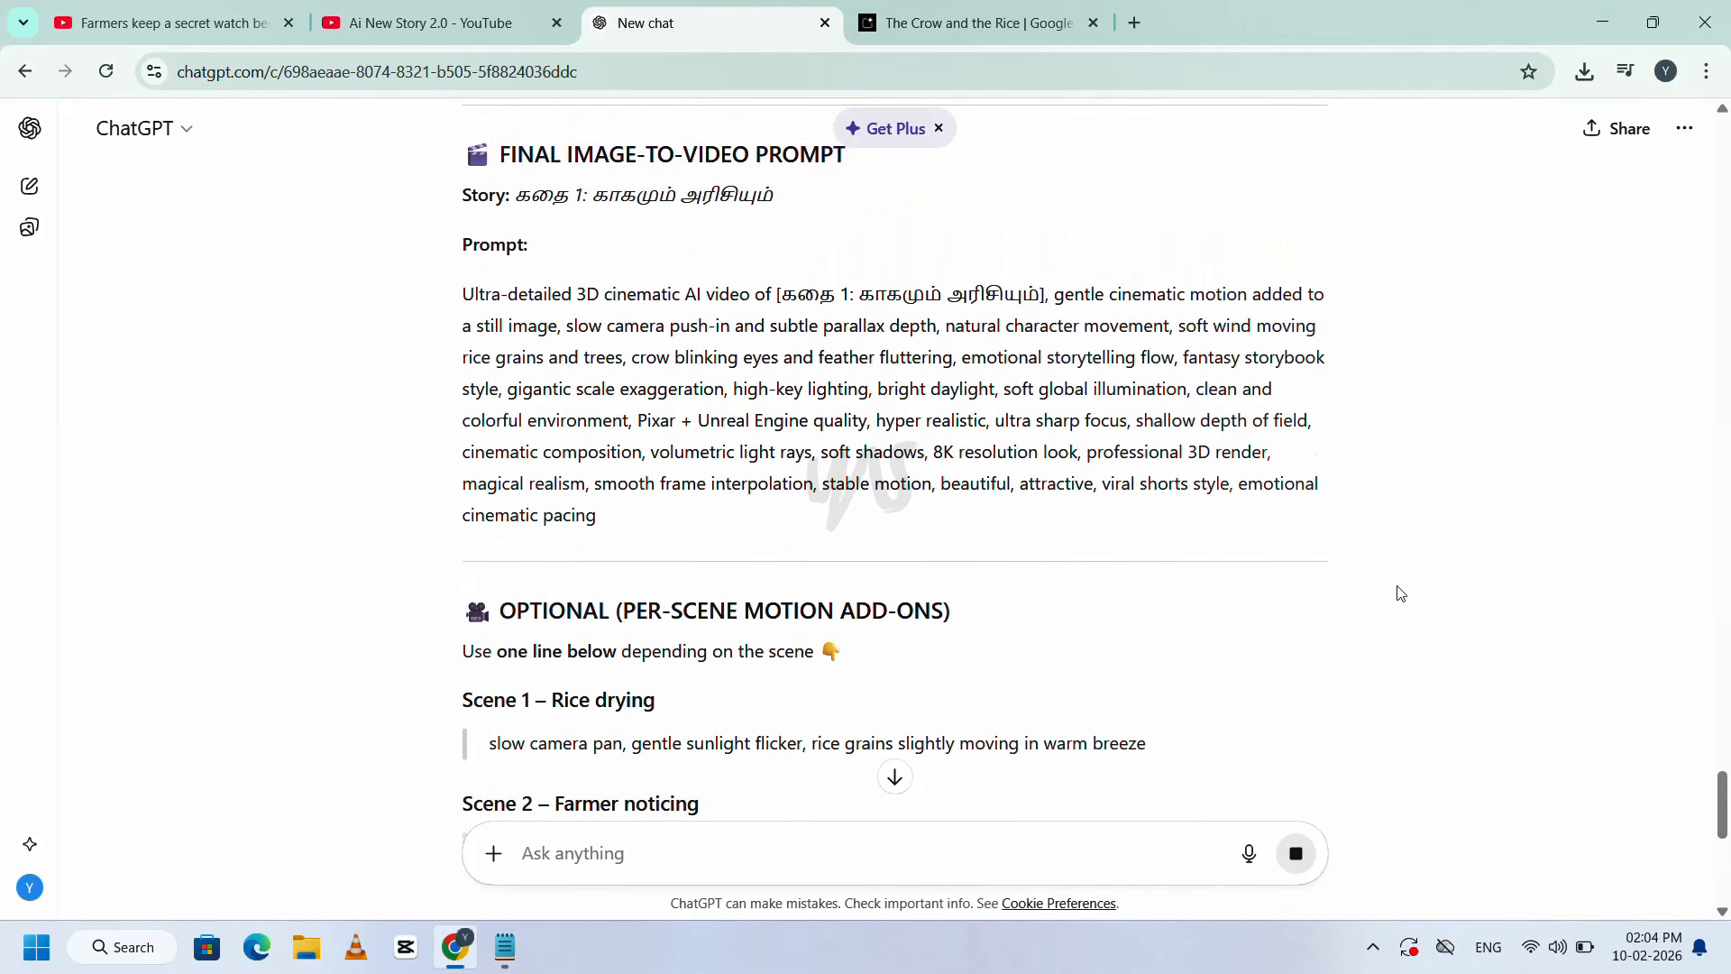
scroll(1401, 594, "down", 2)
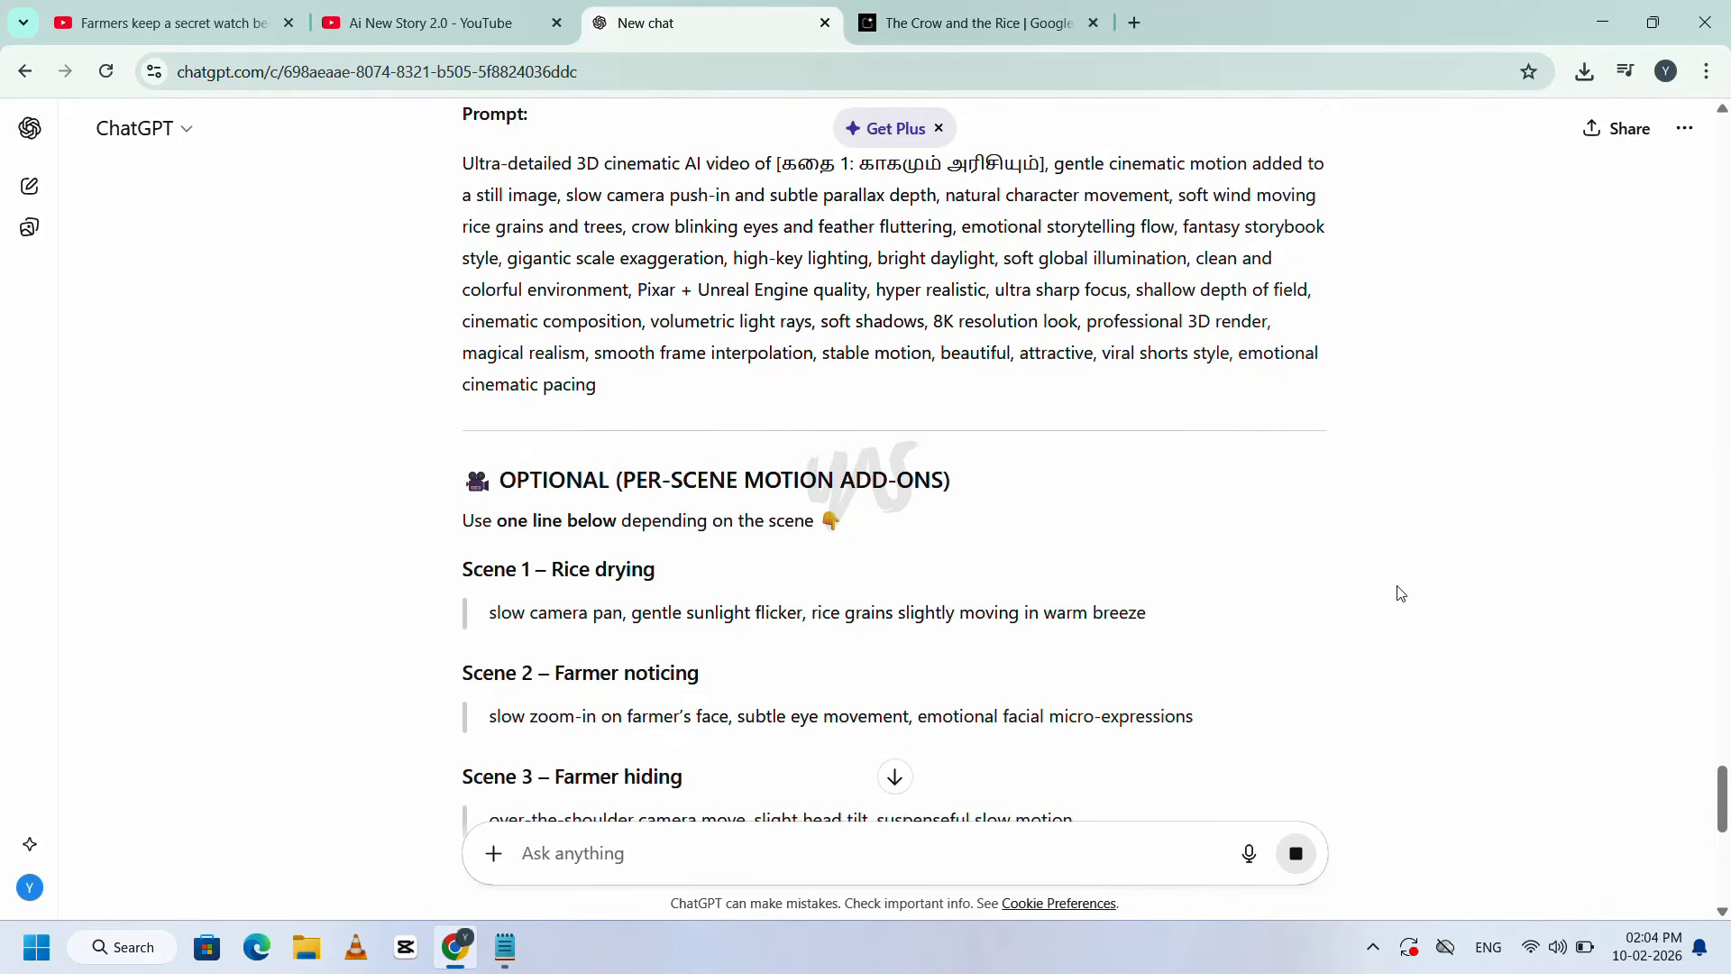
scroll(1400, 594, "down", 1)
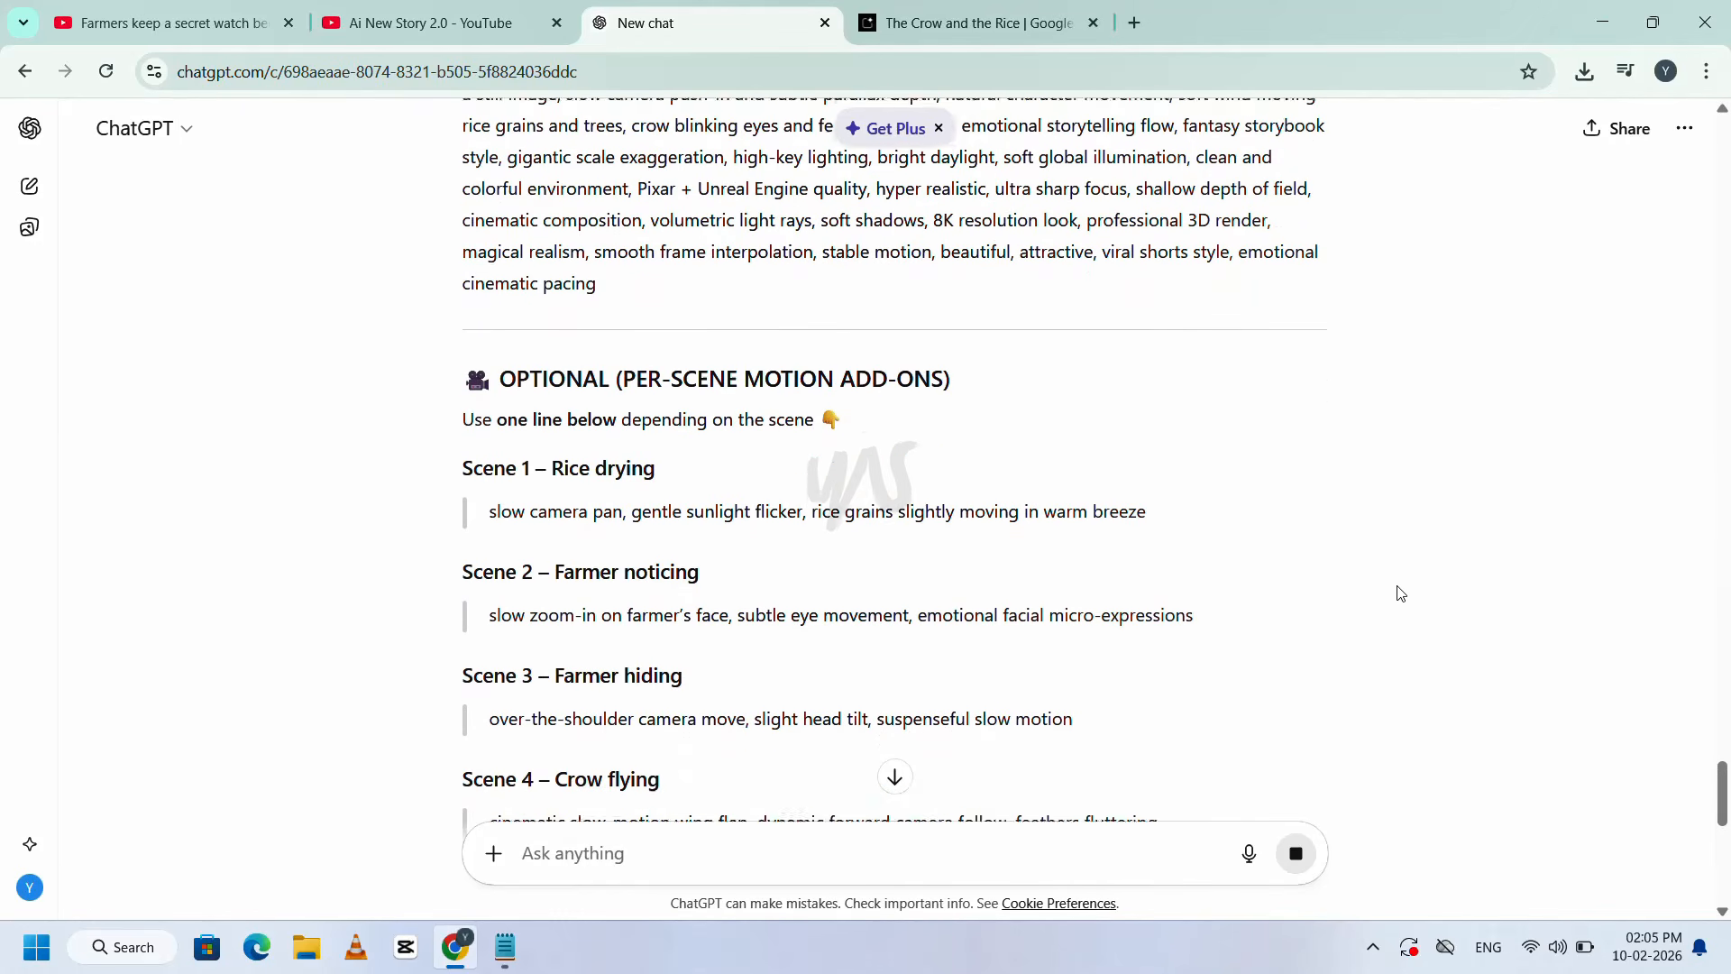
scroll(1400, 593, "down", 2)
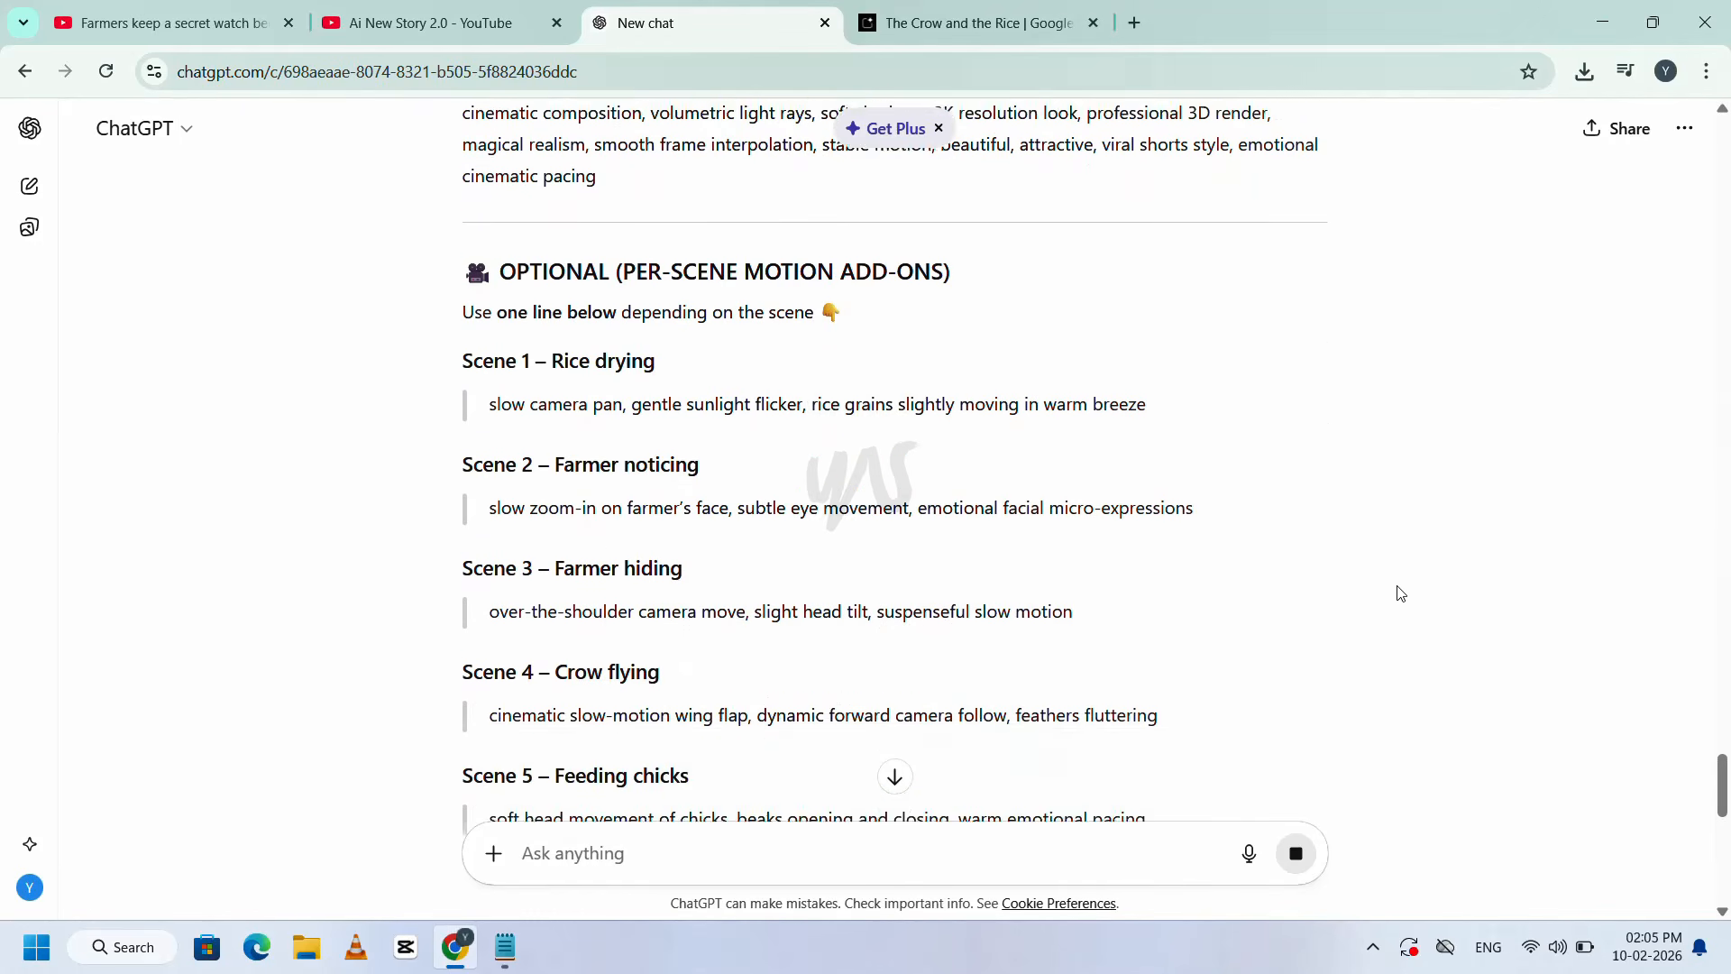
scroll(1401, 594, "down", 1)
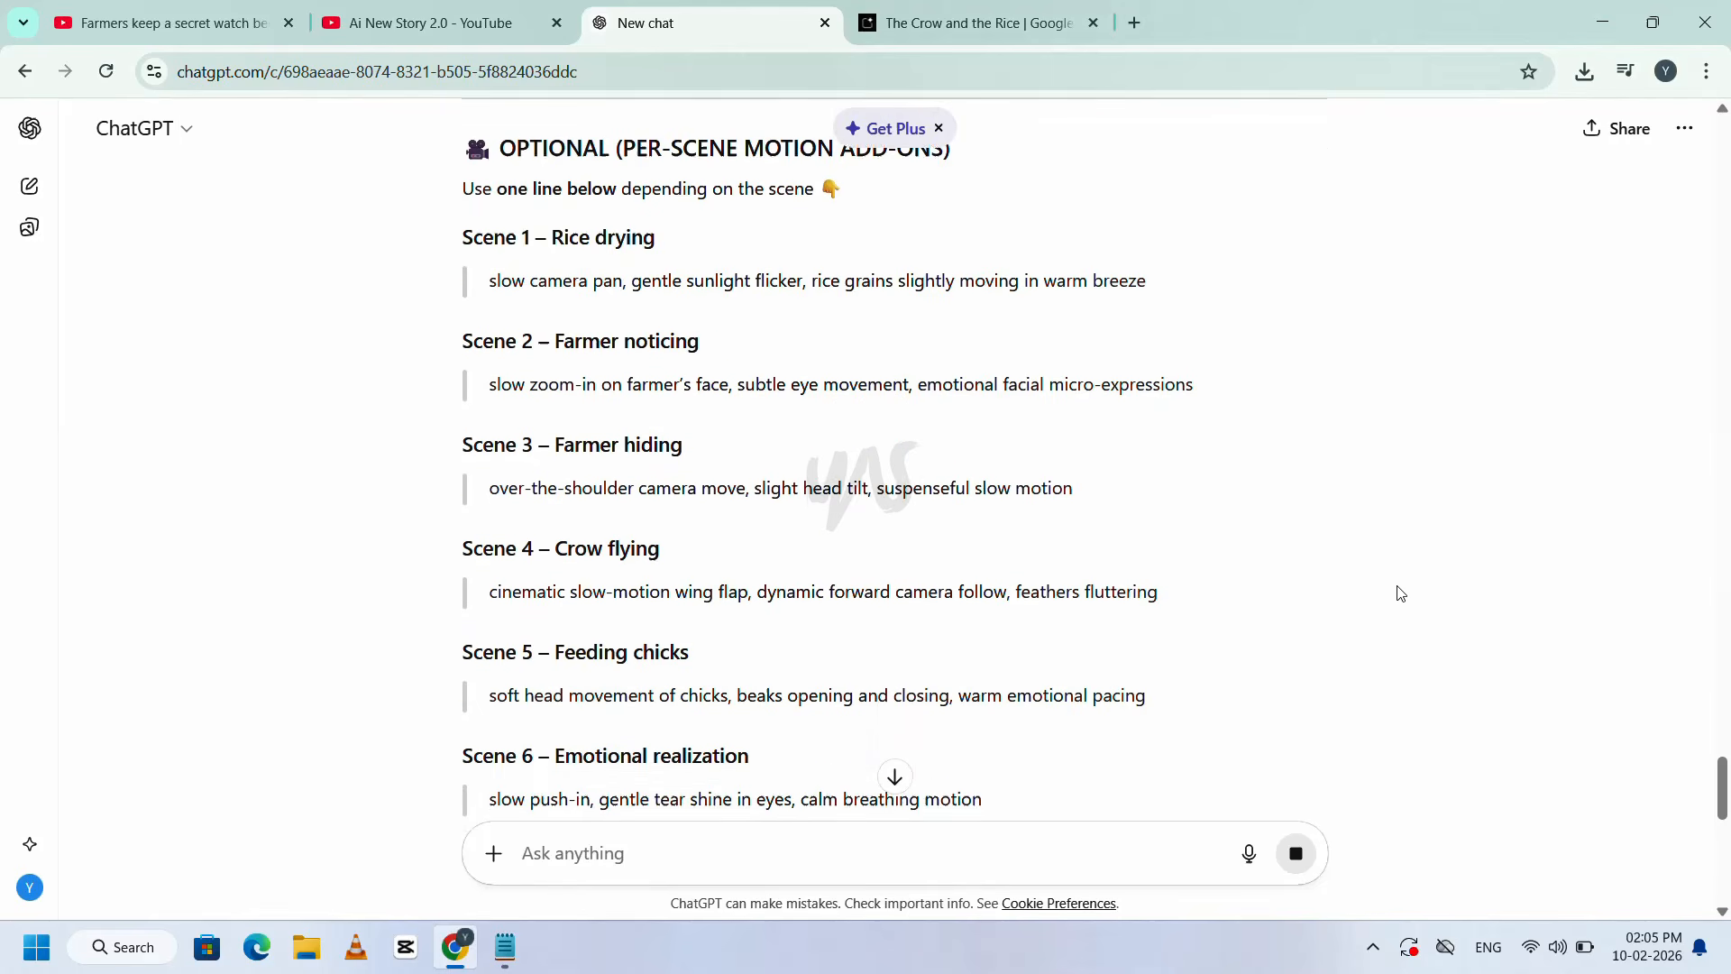
scroll(1401, 593, "down", 4)
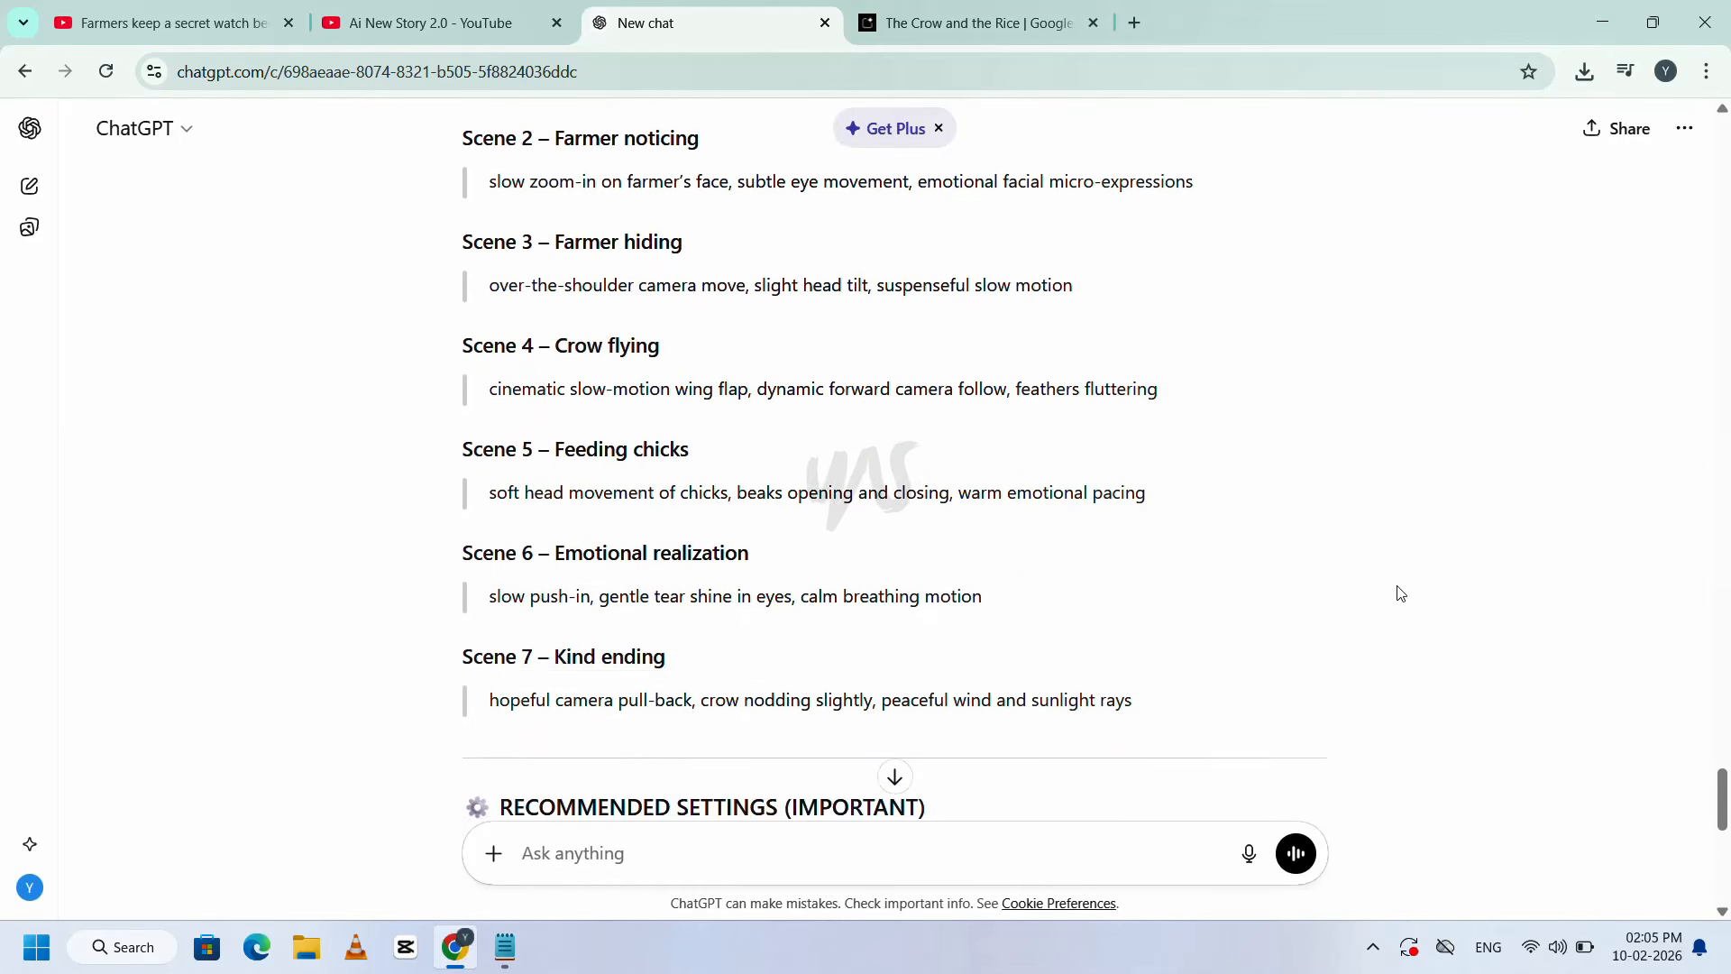
scroll(1400, 593, "down", 4)
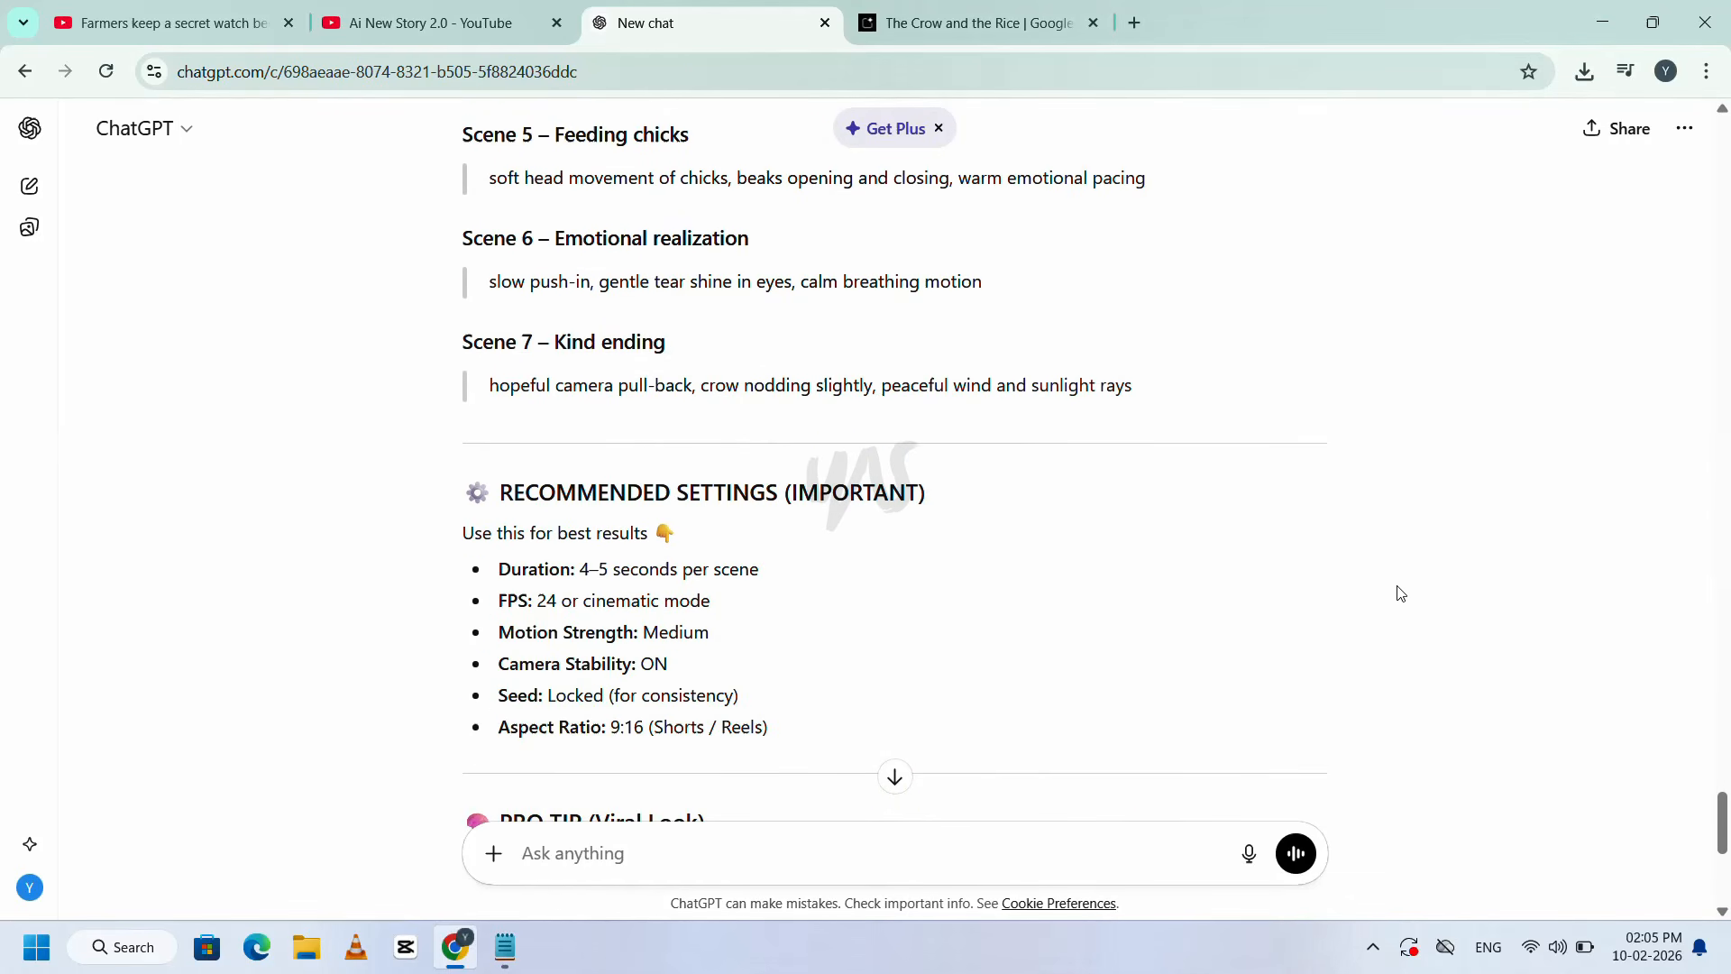
scroll(1401, 593, "down", 4)
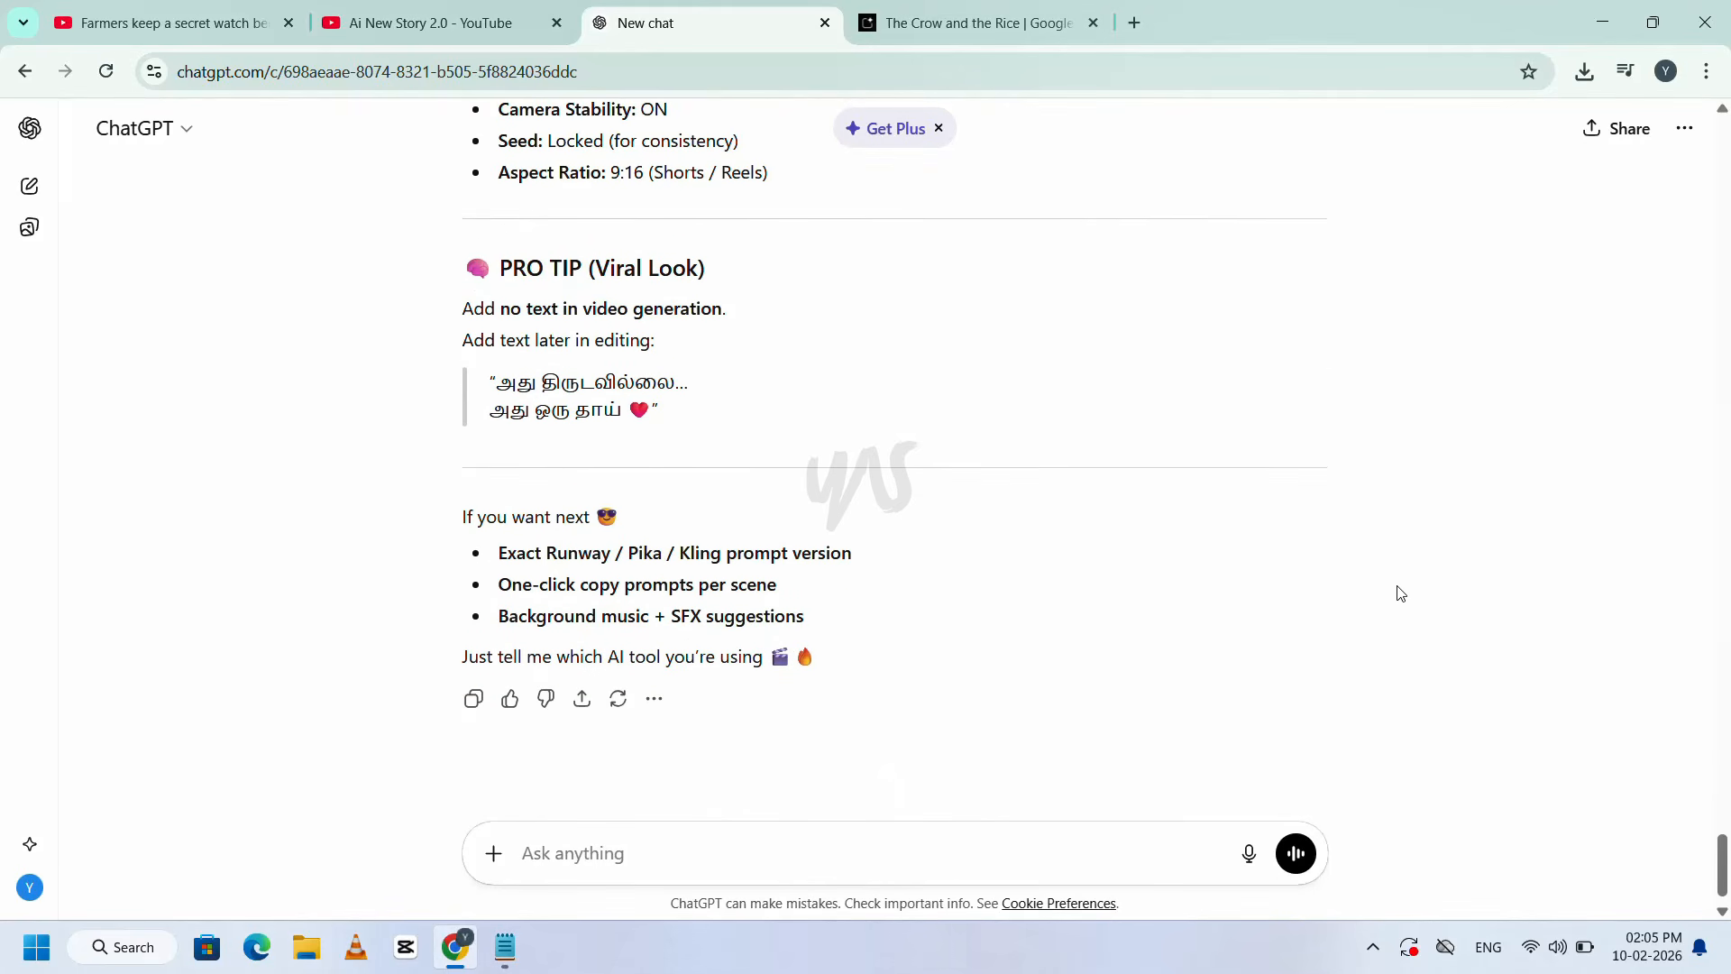
scroll(1401, 593, "down", 1)
scroll(1400, 593, "up", 8)
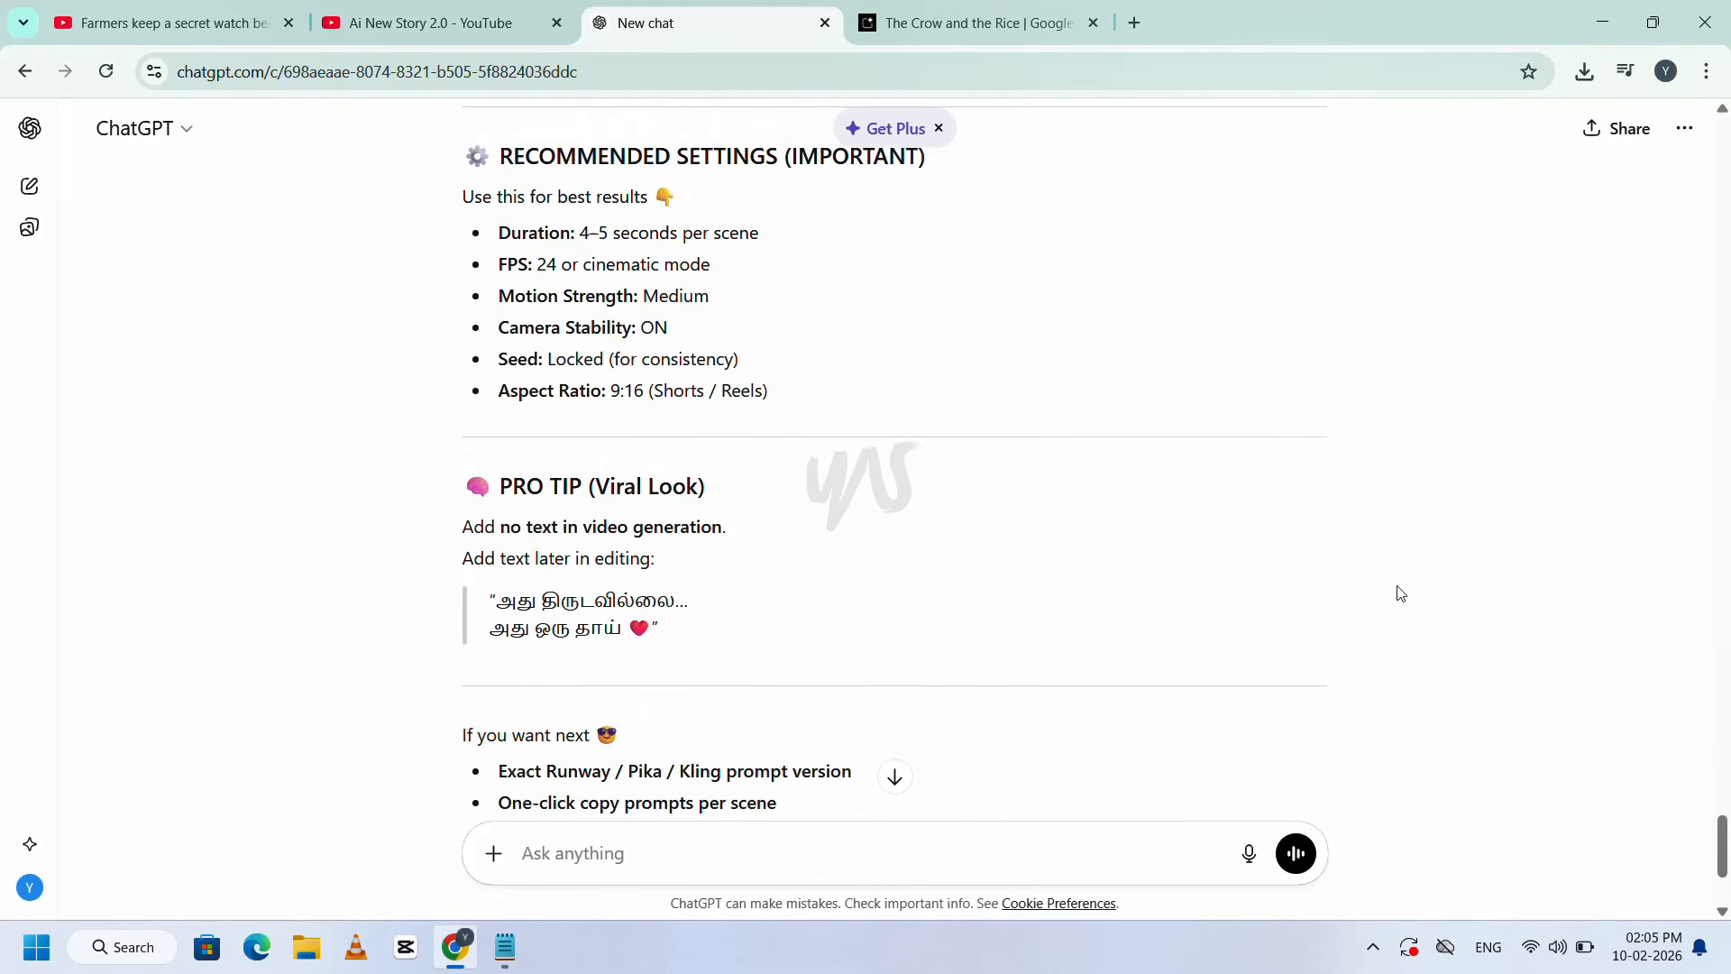
- Switch to the Notepad checklist and copy the green check mark to the end of "4.Video Prompt Generation"
key("alt+Tab")
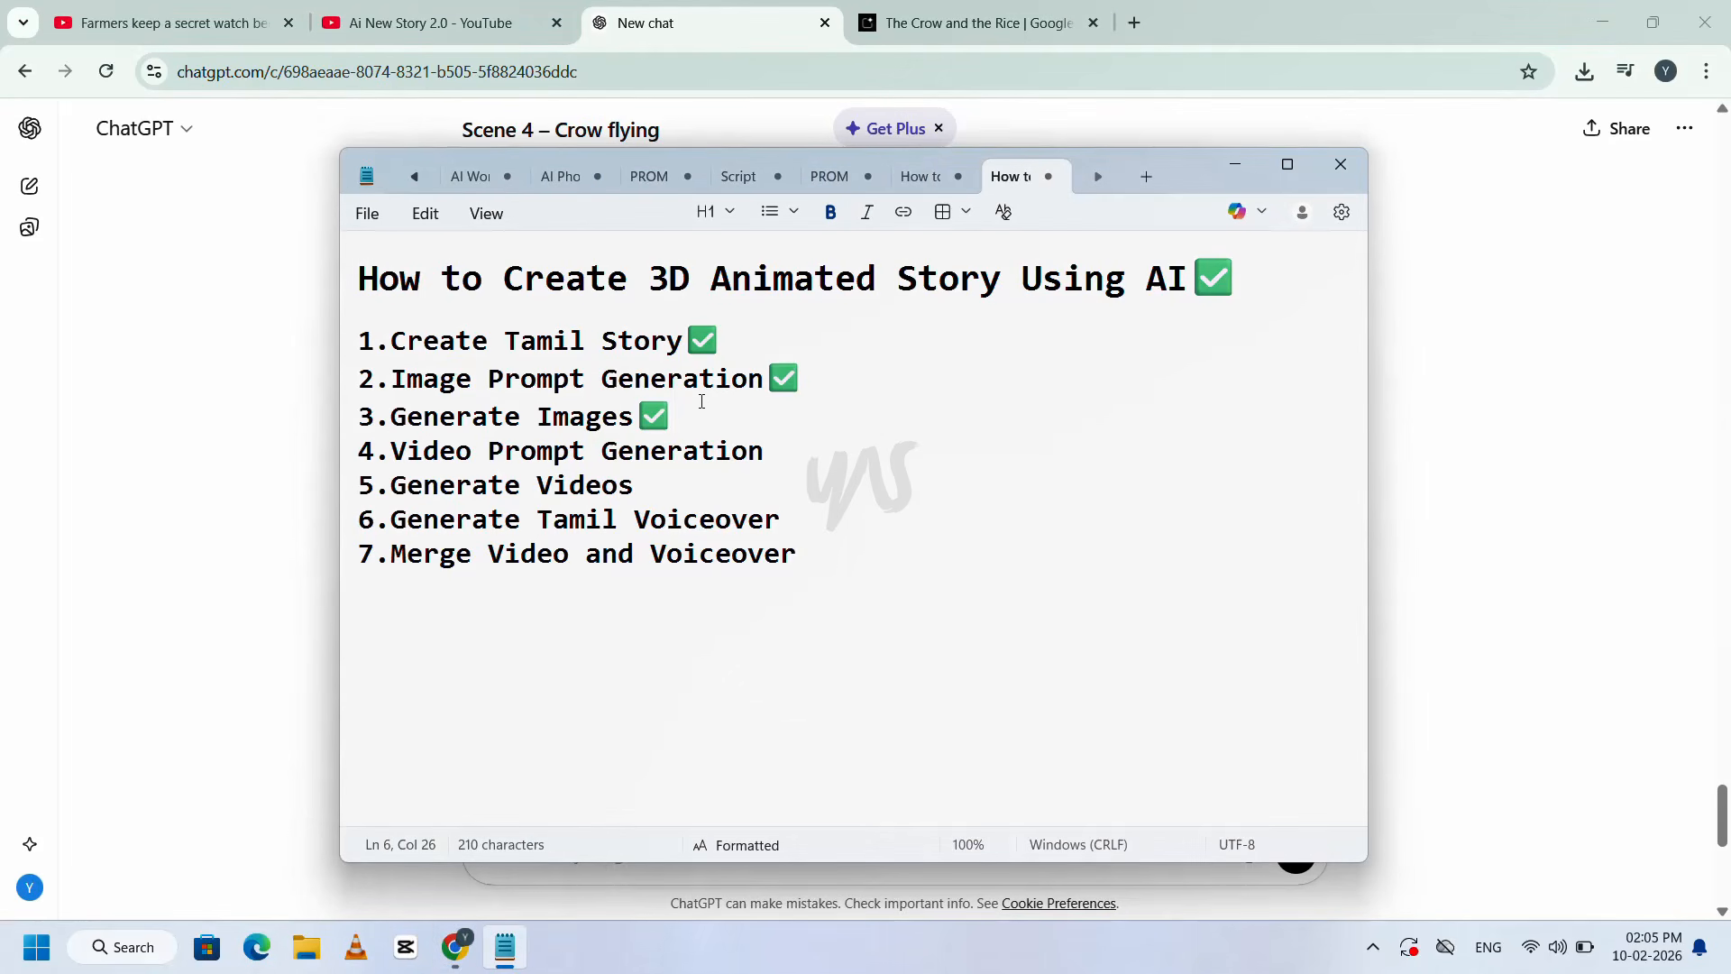
left_click_drag(679, 416, 644, 417)
key("ctrl+c")
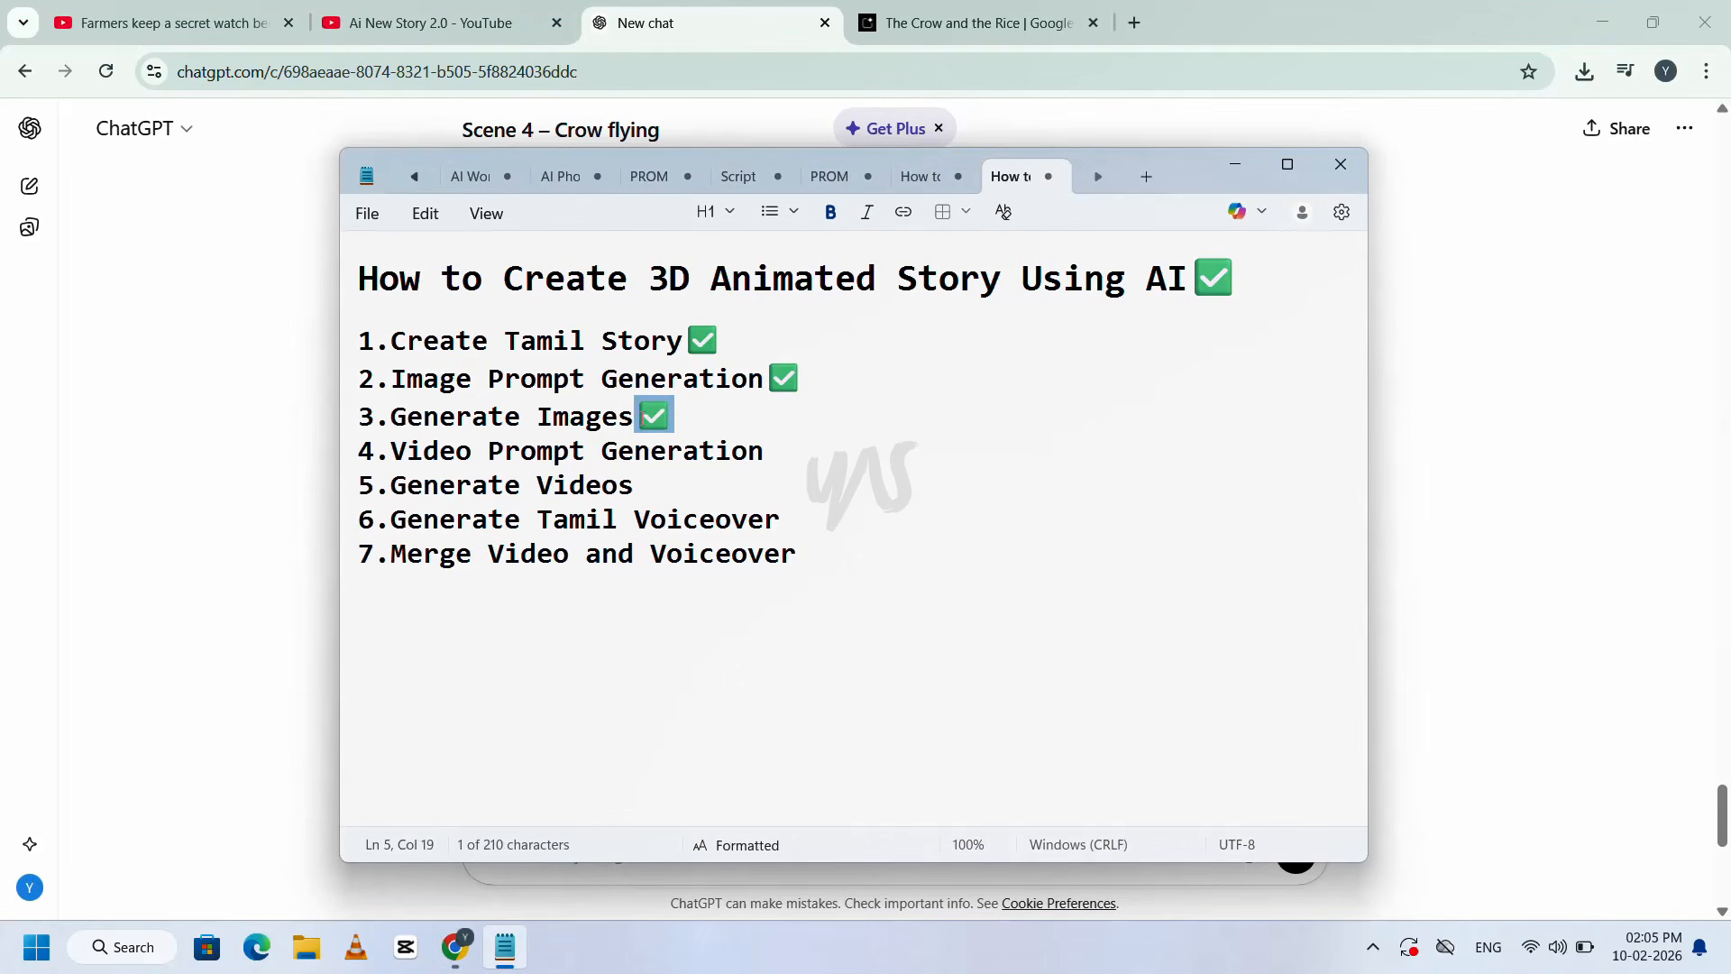
left_click(802, 448)
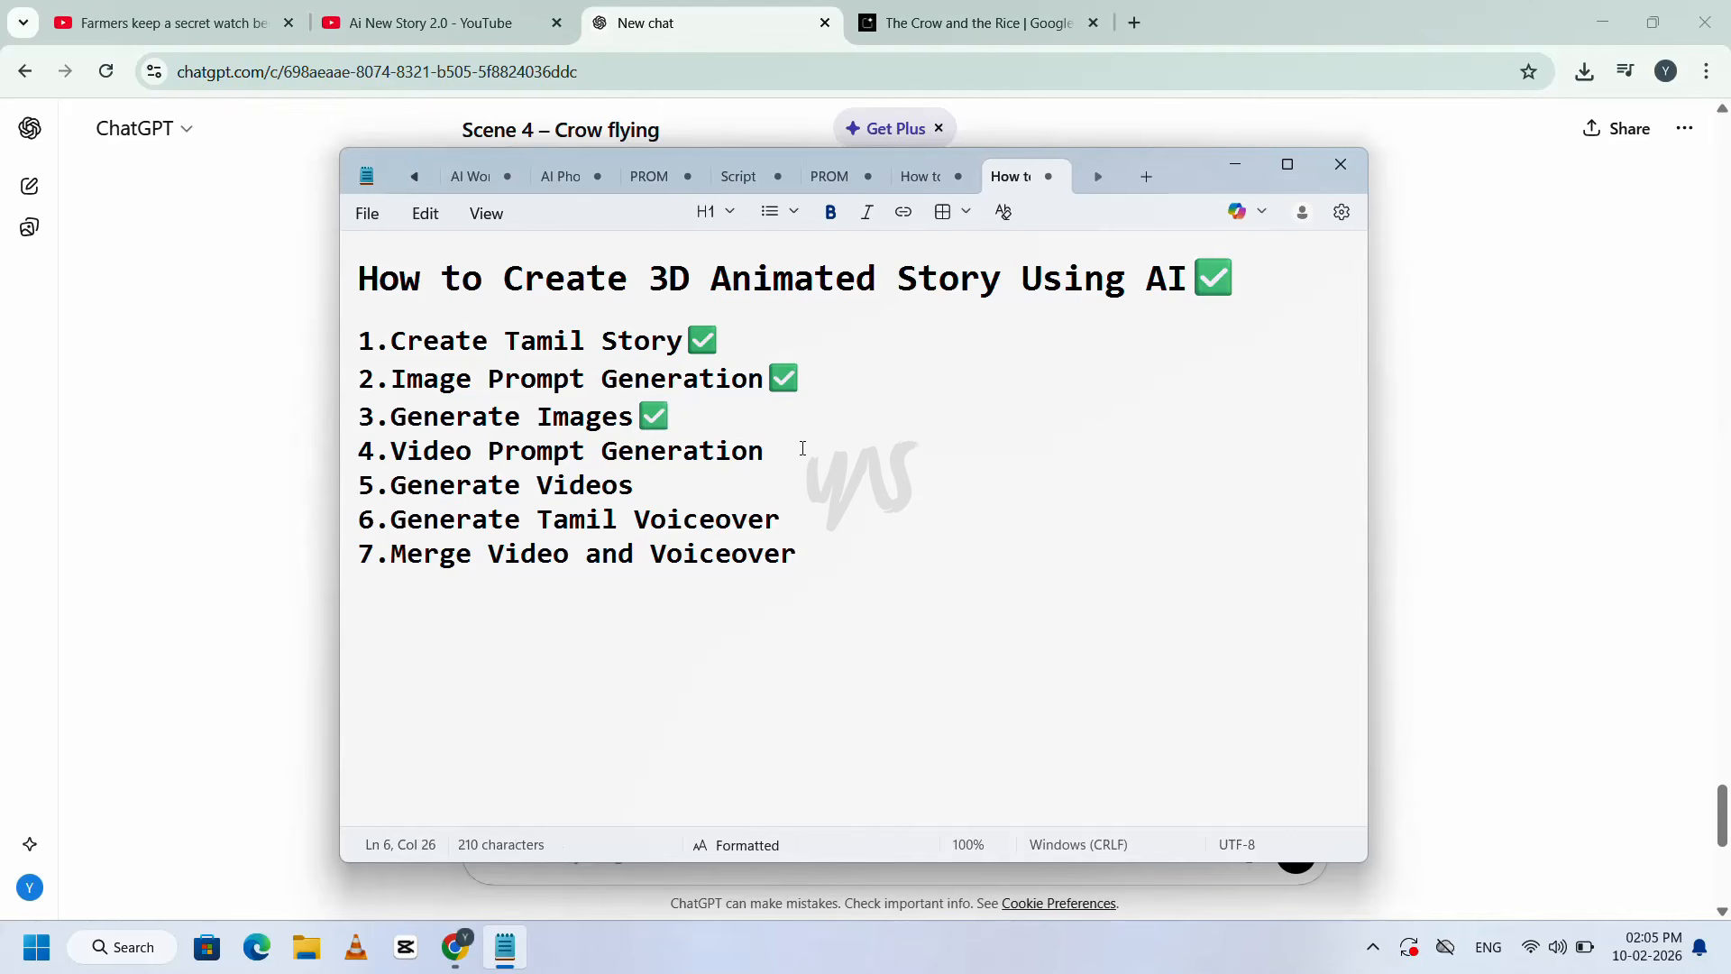
key("ctrl+v")
left_click(704, 486)
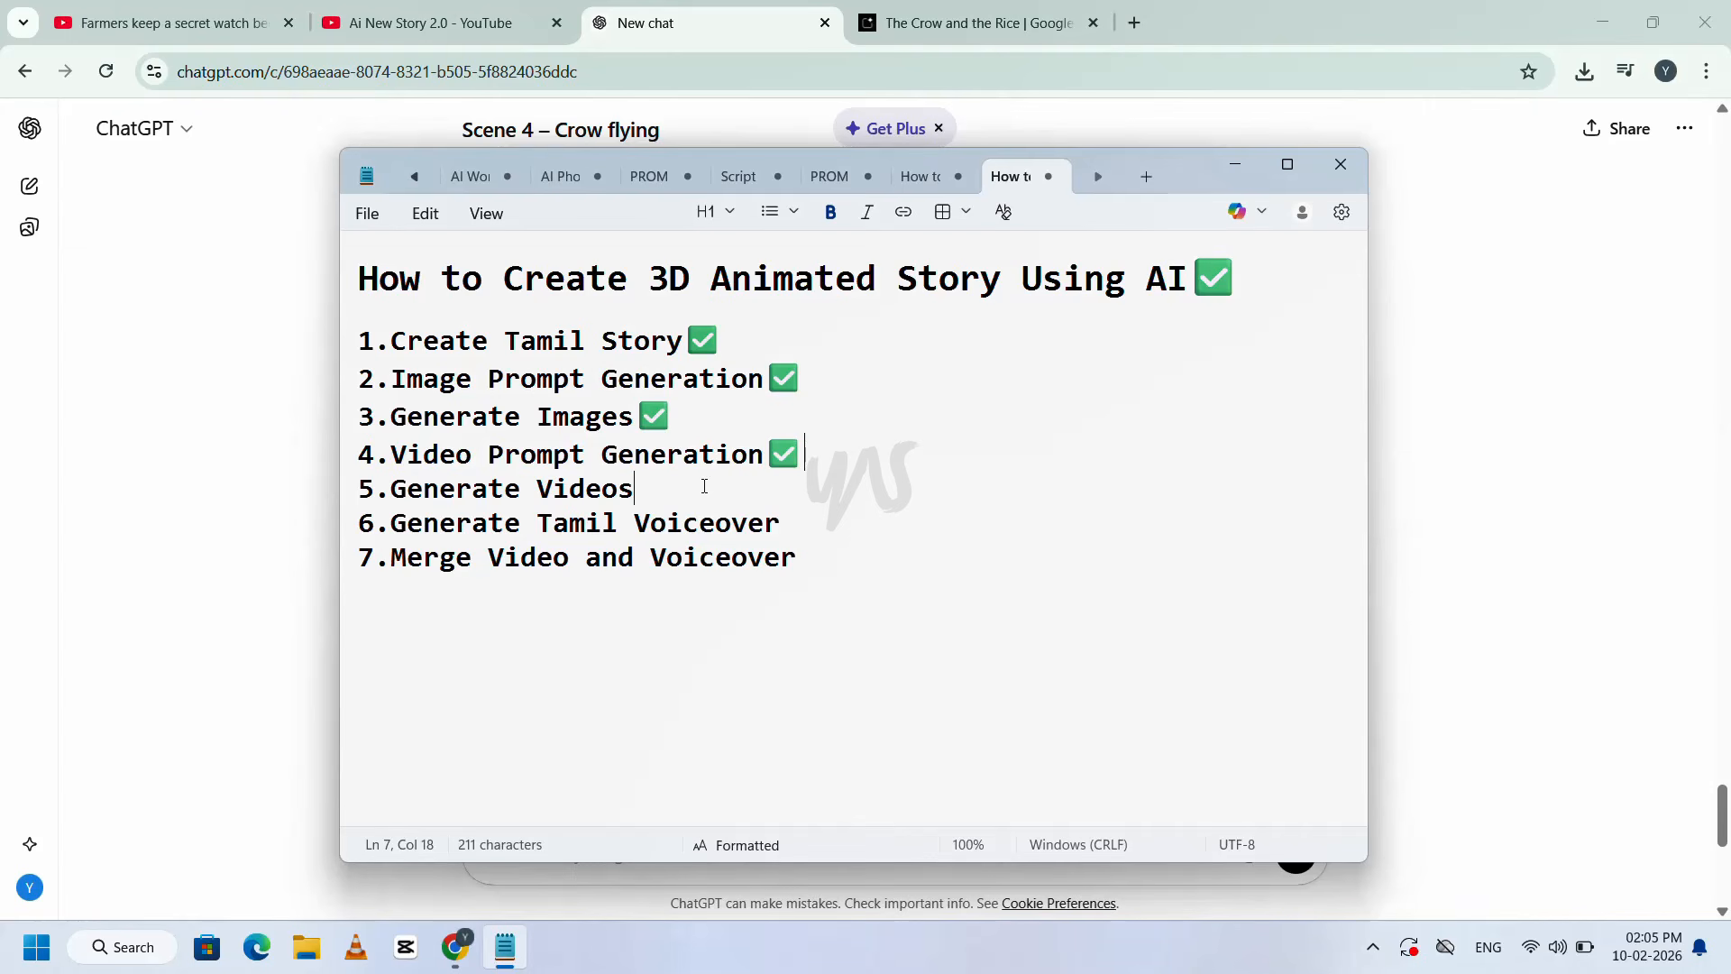
- Open grok.com in a new browser tab
left_click(1135, 23)
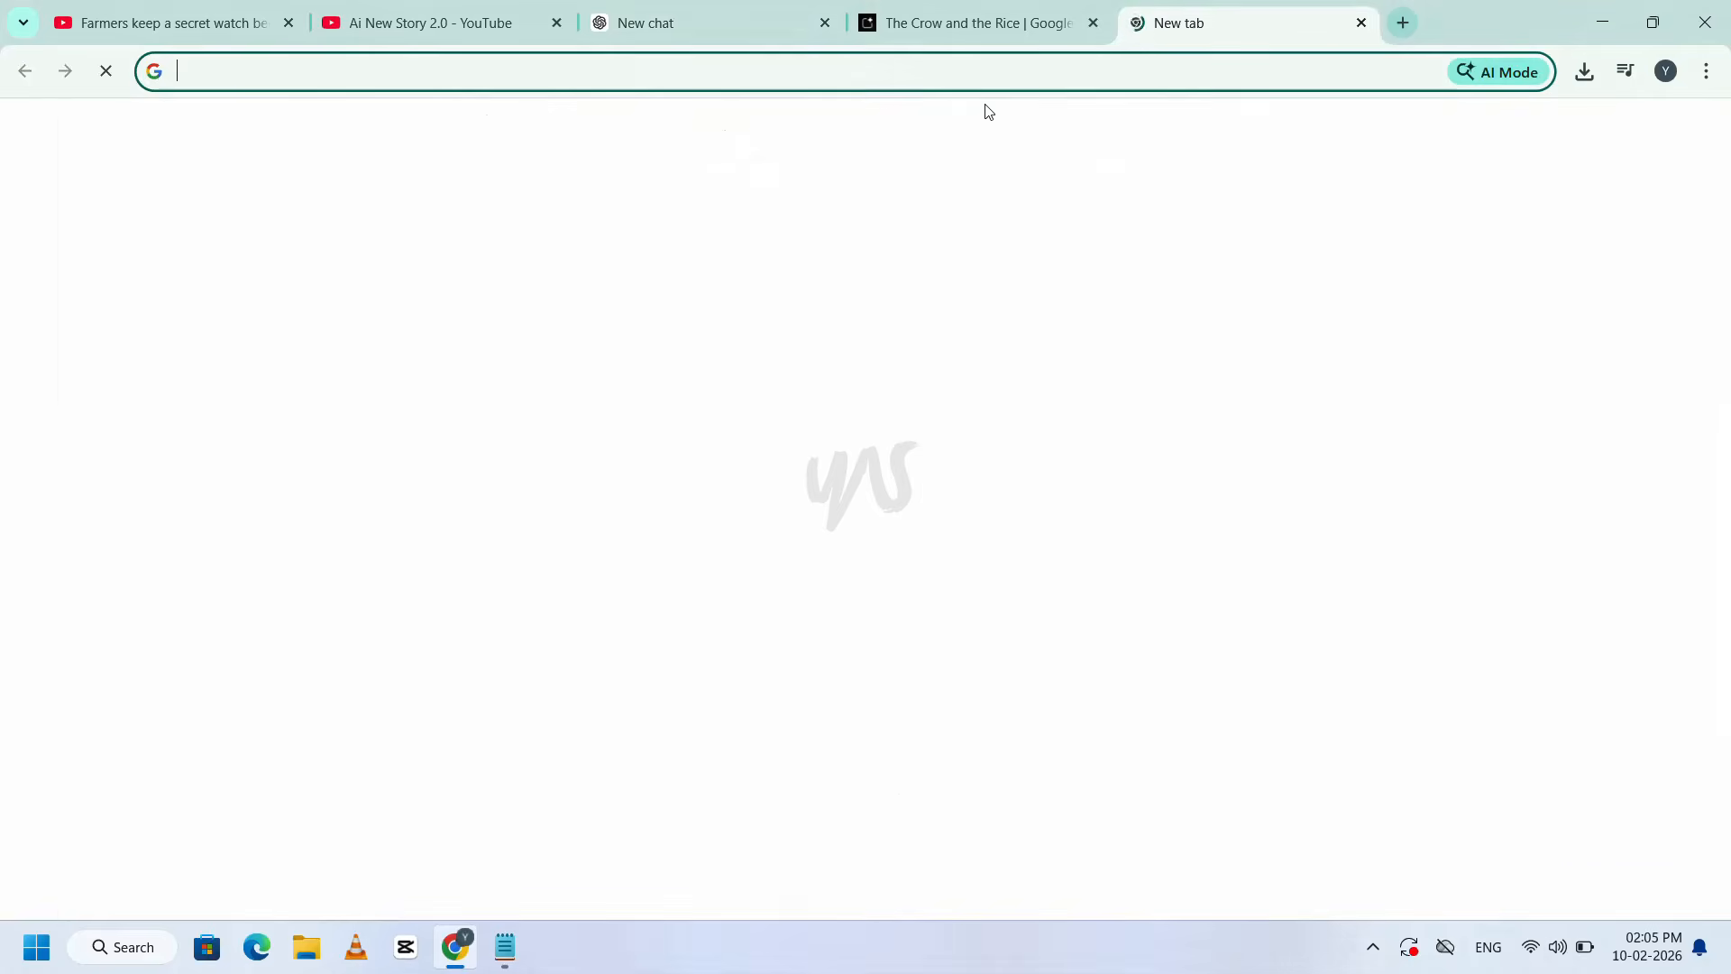
left_click(679, 72)
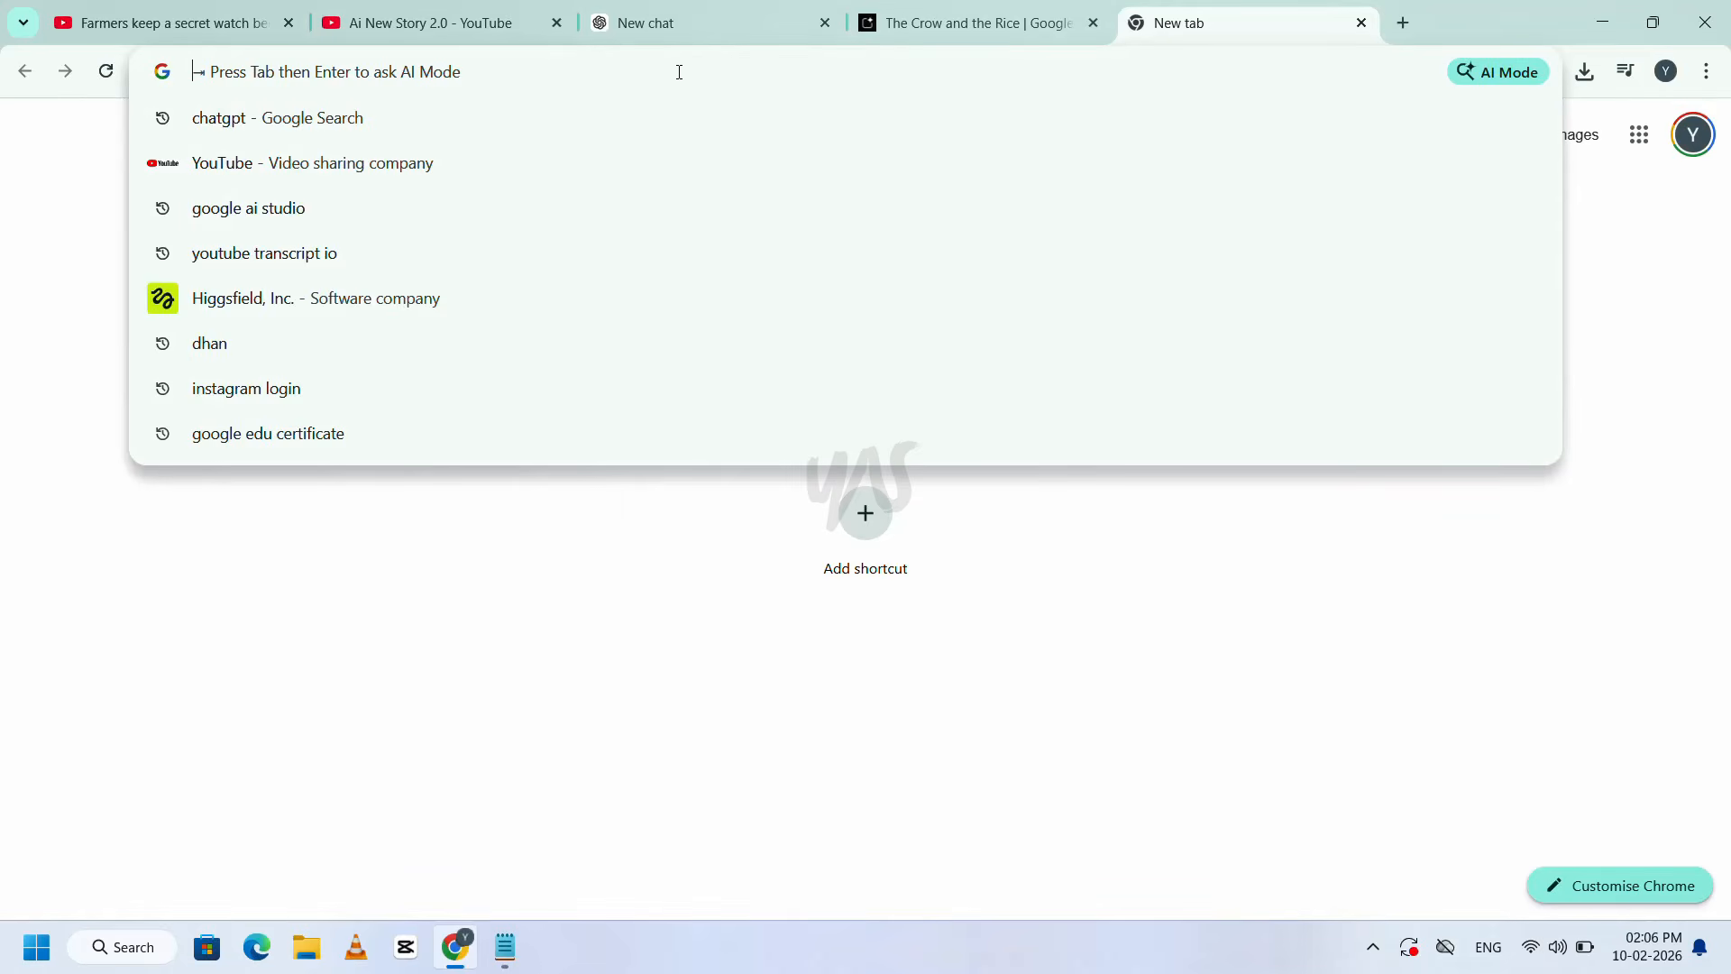
type("grok.com")
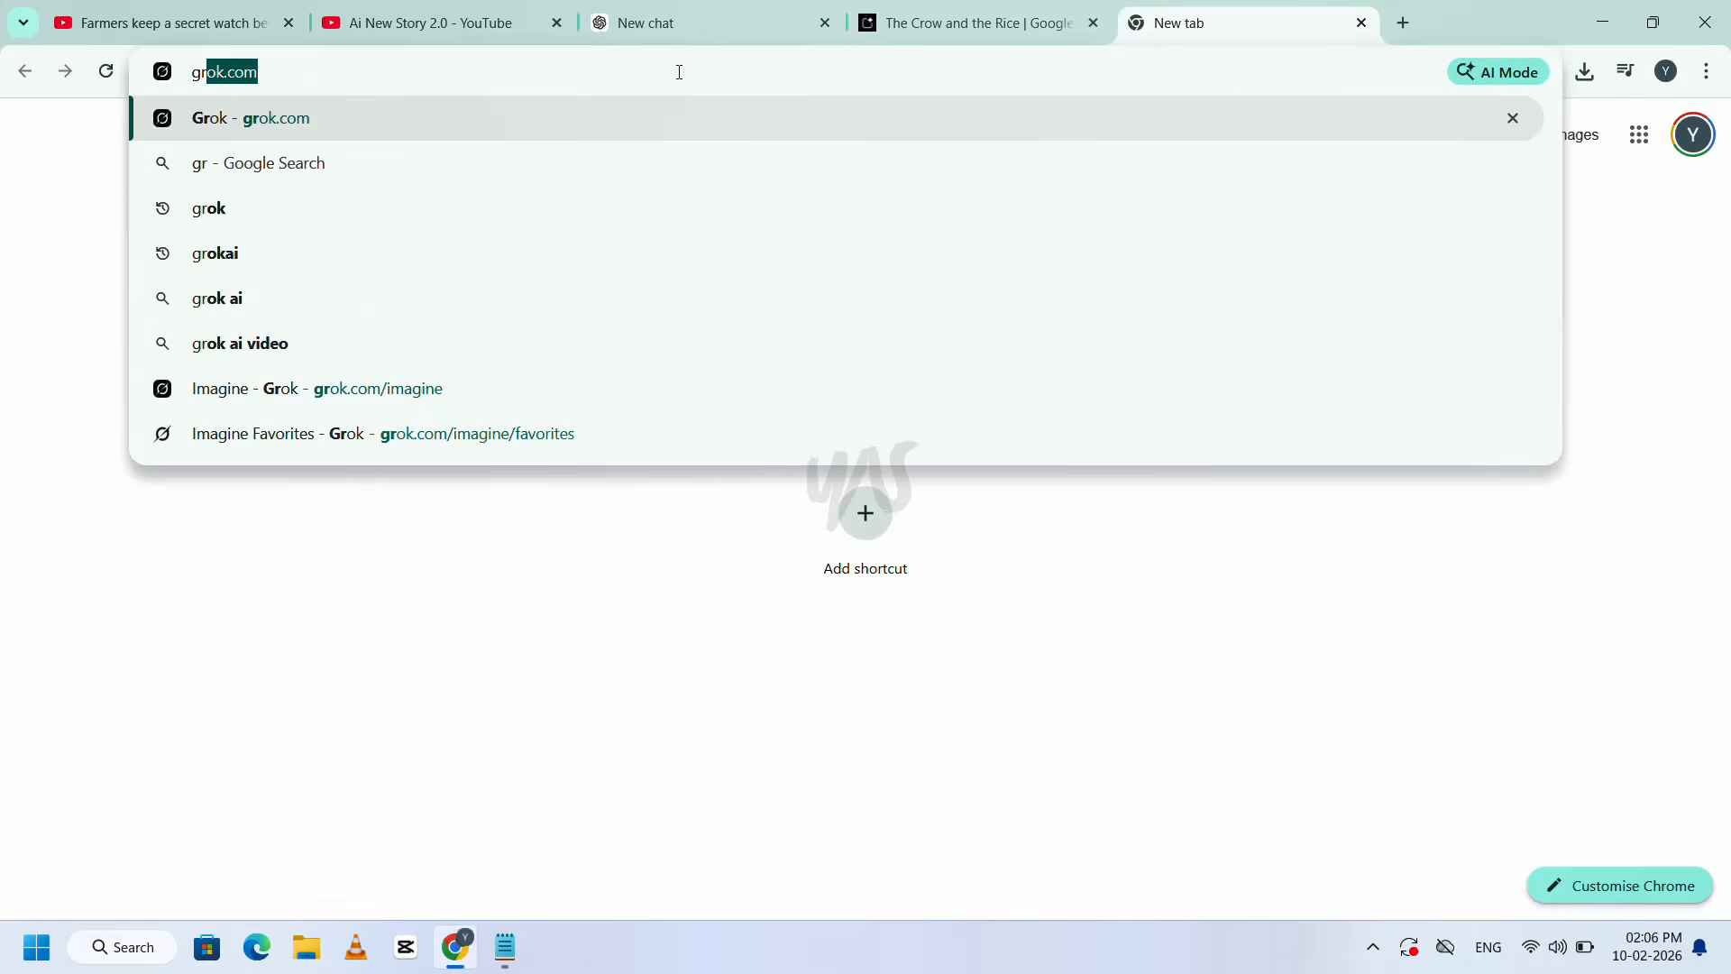
key("Return")
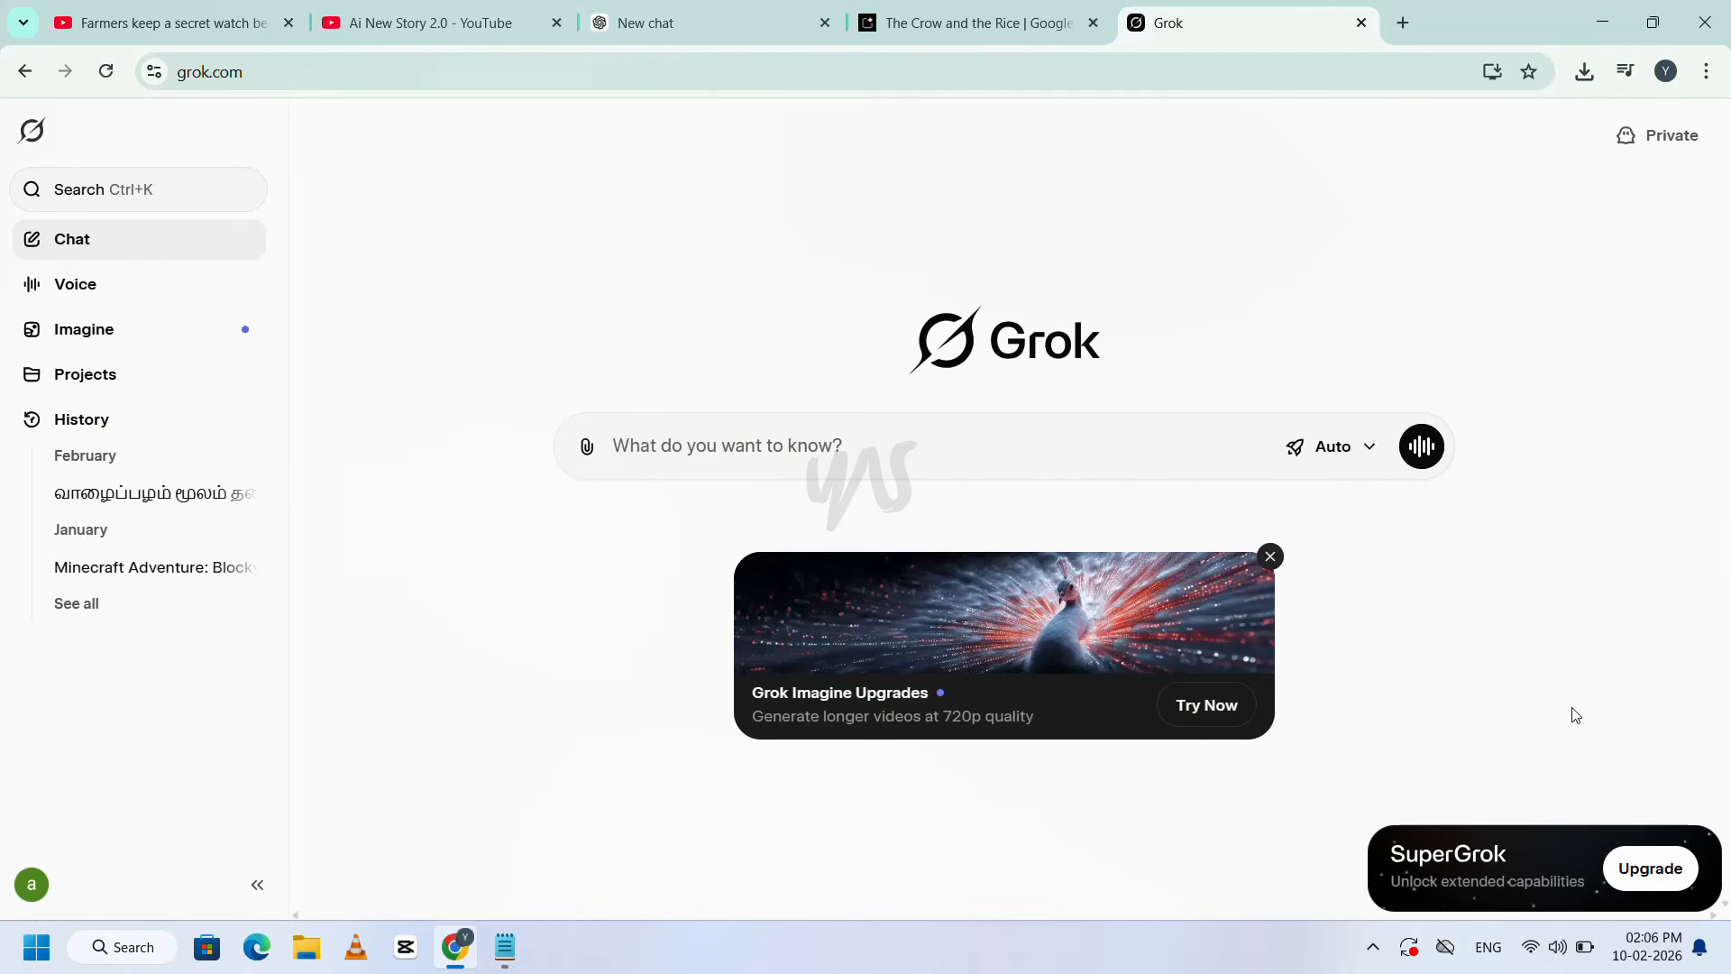
- Go to Grok's Imagine section and upload the downloaded Scene 1 image of the farmer and crows
left_click(178, 342)
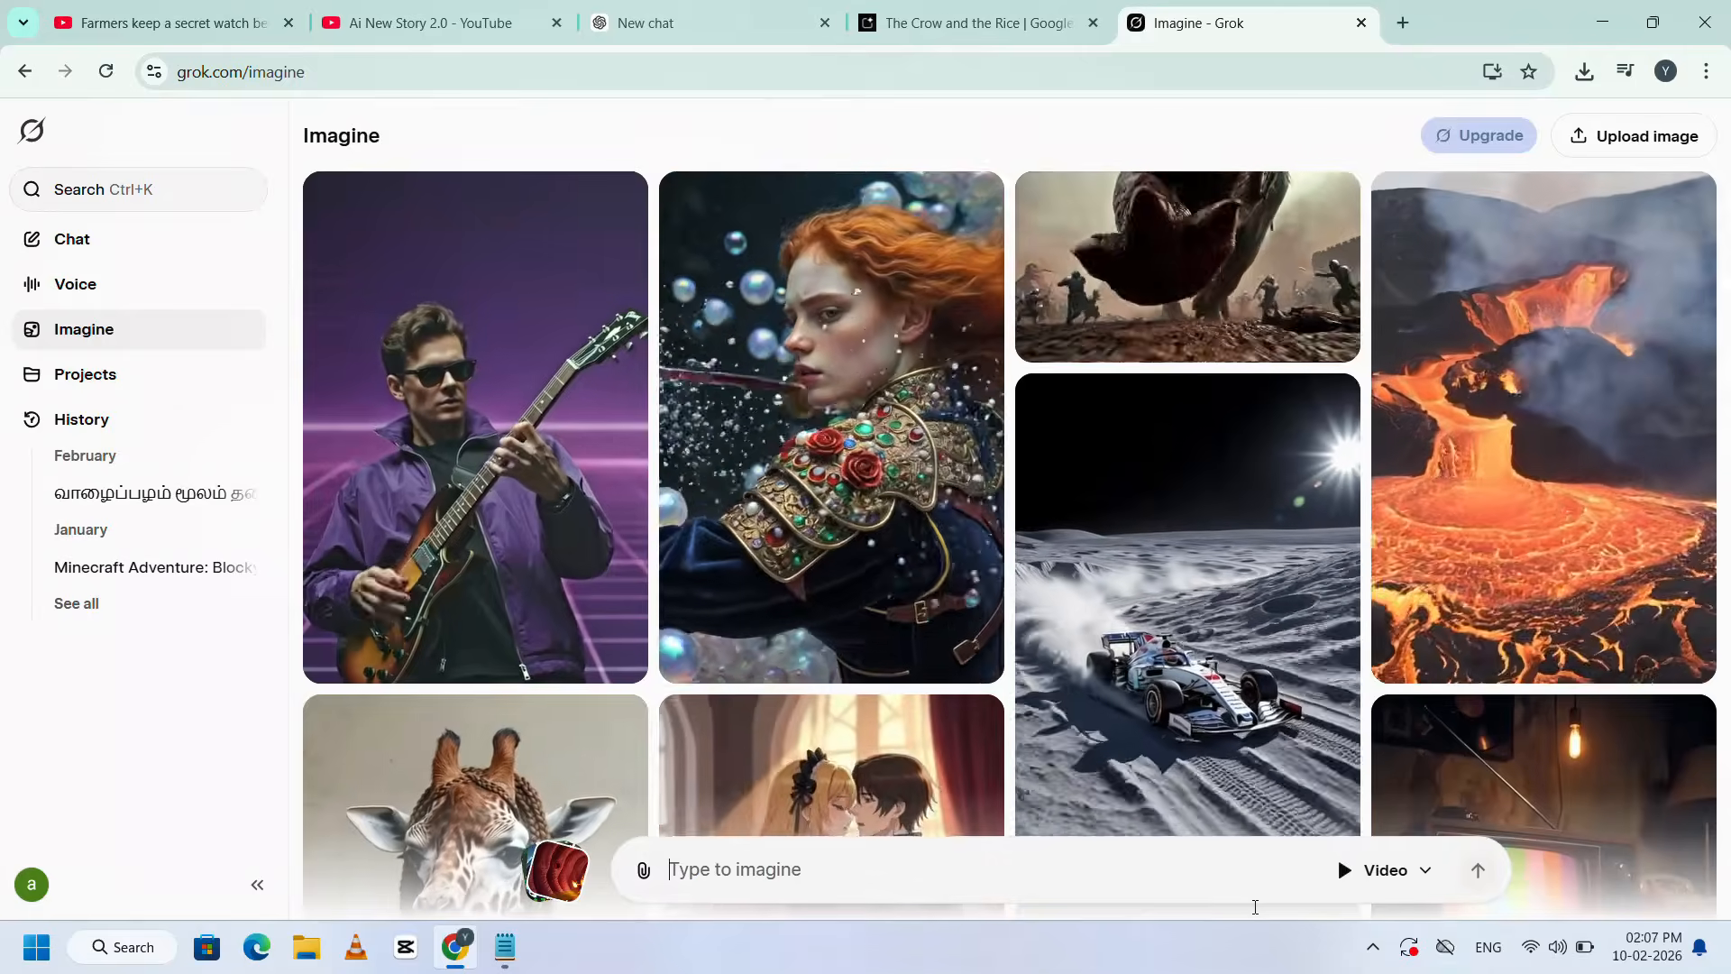
left_click(643, 869)
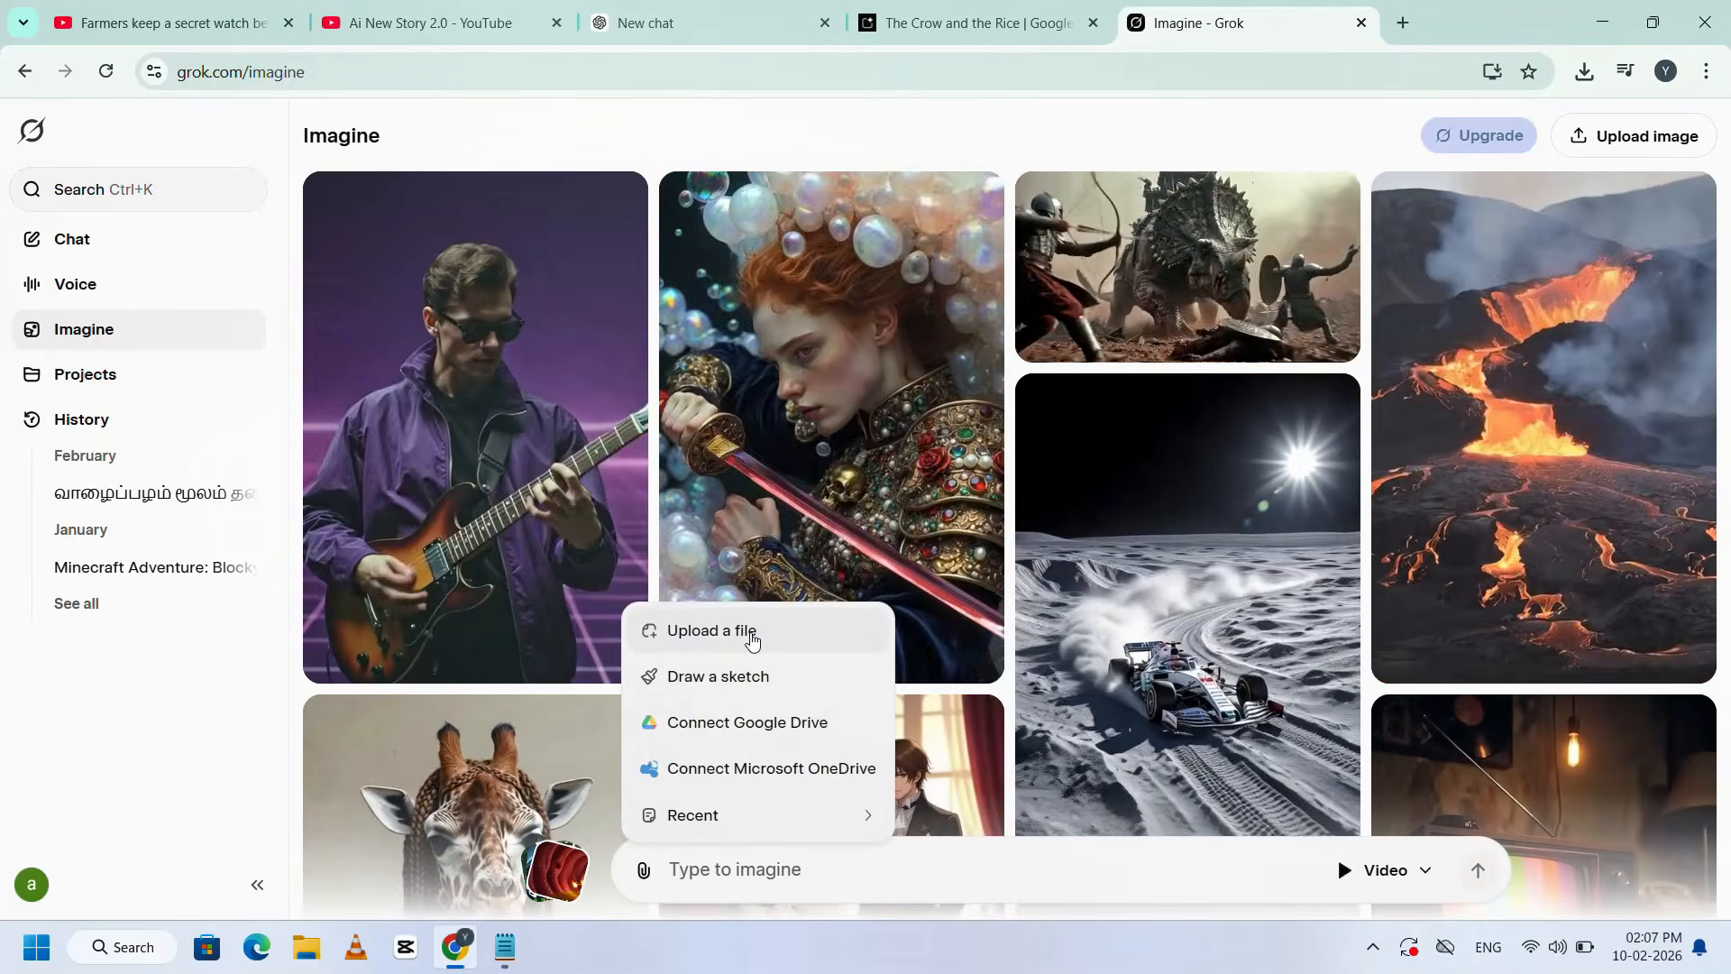
left_click(753, 634)
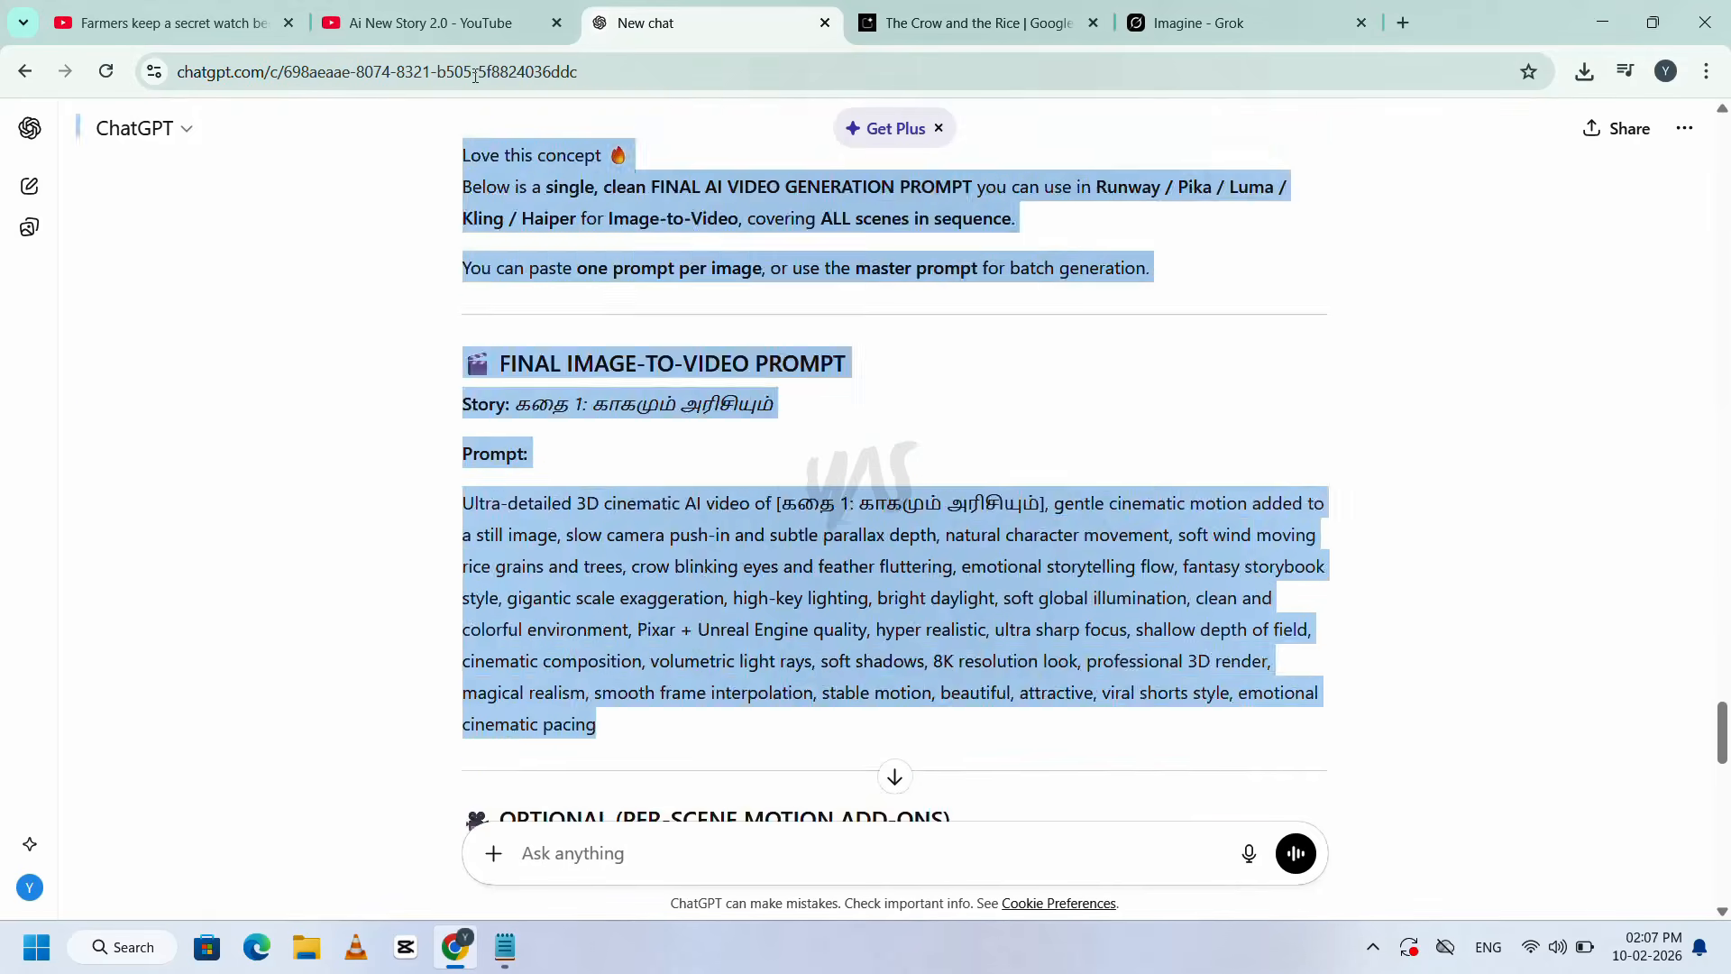
- Copy ChatGPT's final image-to-video prompt paragraph and paste it into Grok's video prompt for the Scene 1 image, ending with a new line
left_click_drag(503, 270, 444, 813)
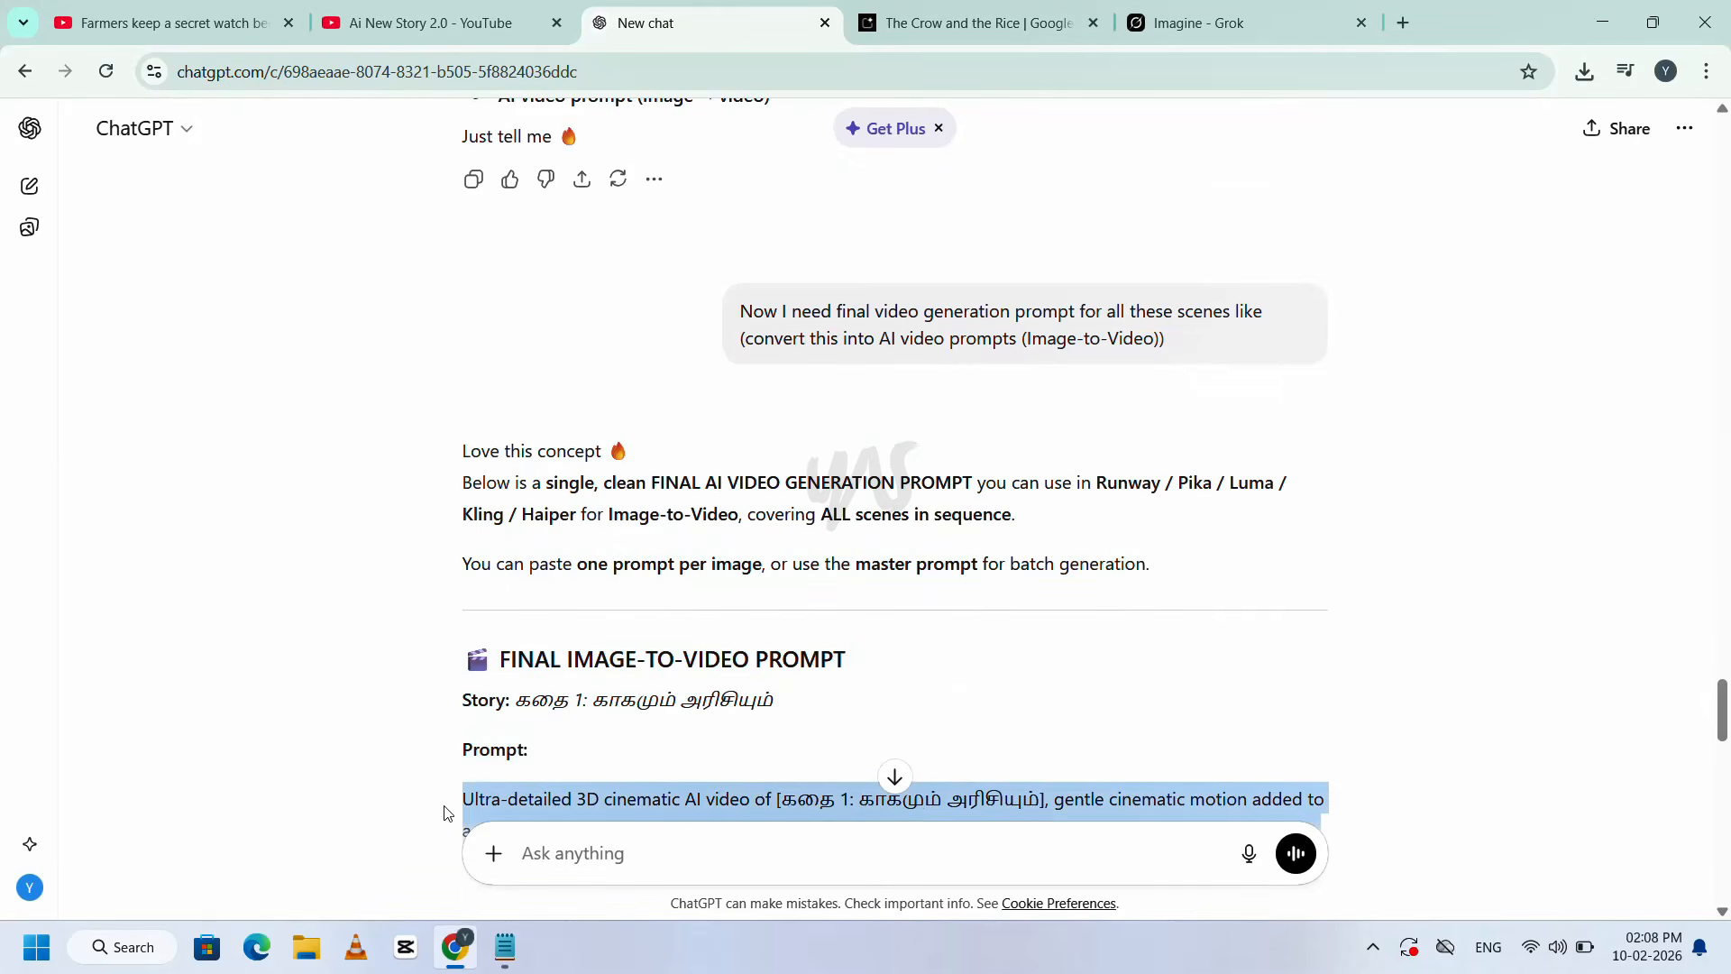
scroll(445, 814, "down", 4)
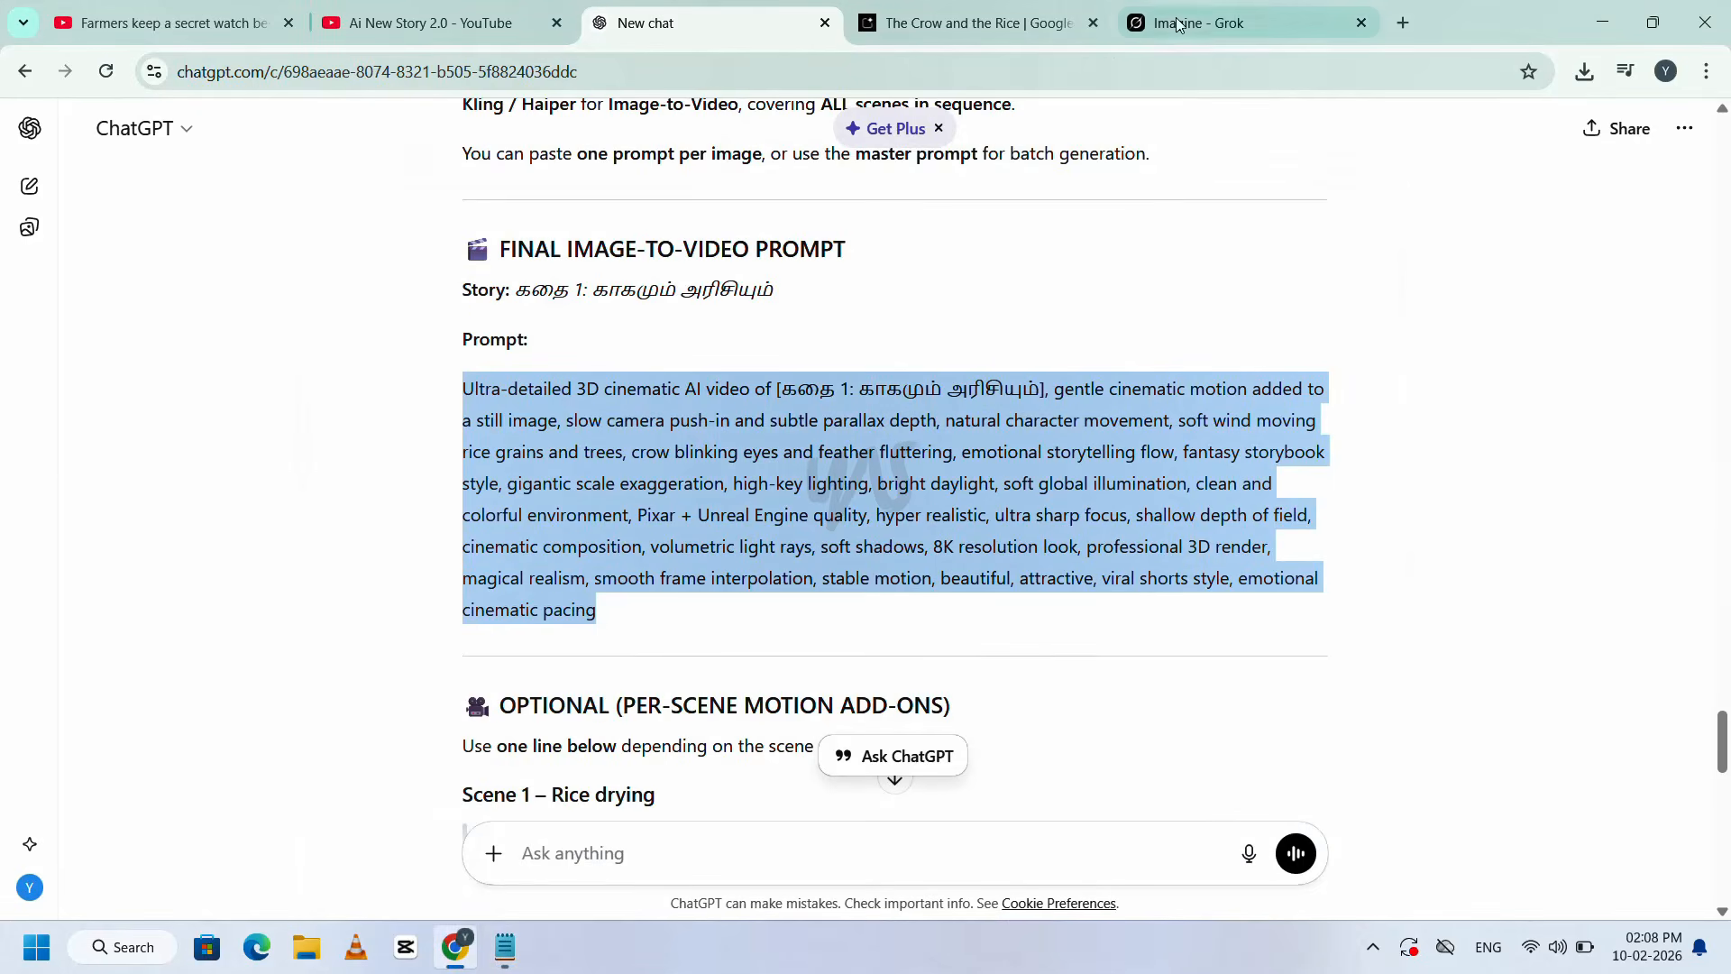
left_click(1208, 18)
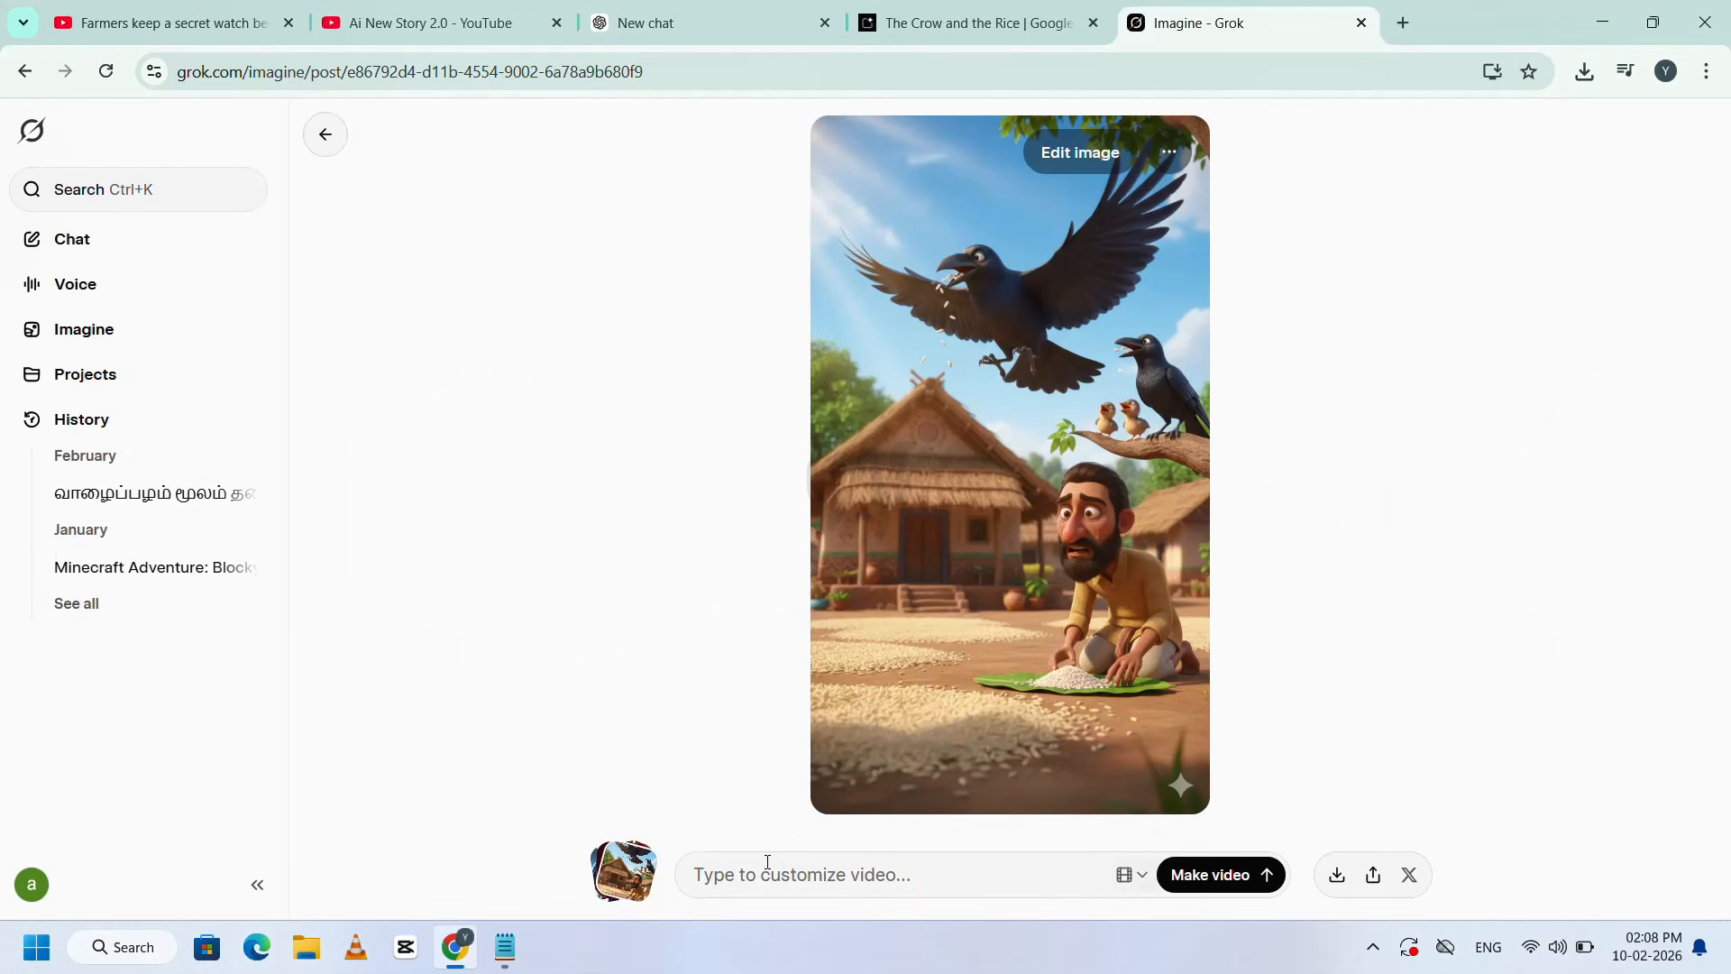
left_click(767, 862)
key("ctrl+v")
key("shift+Return")
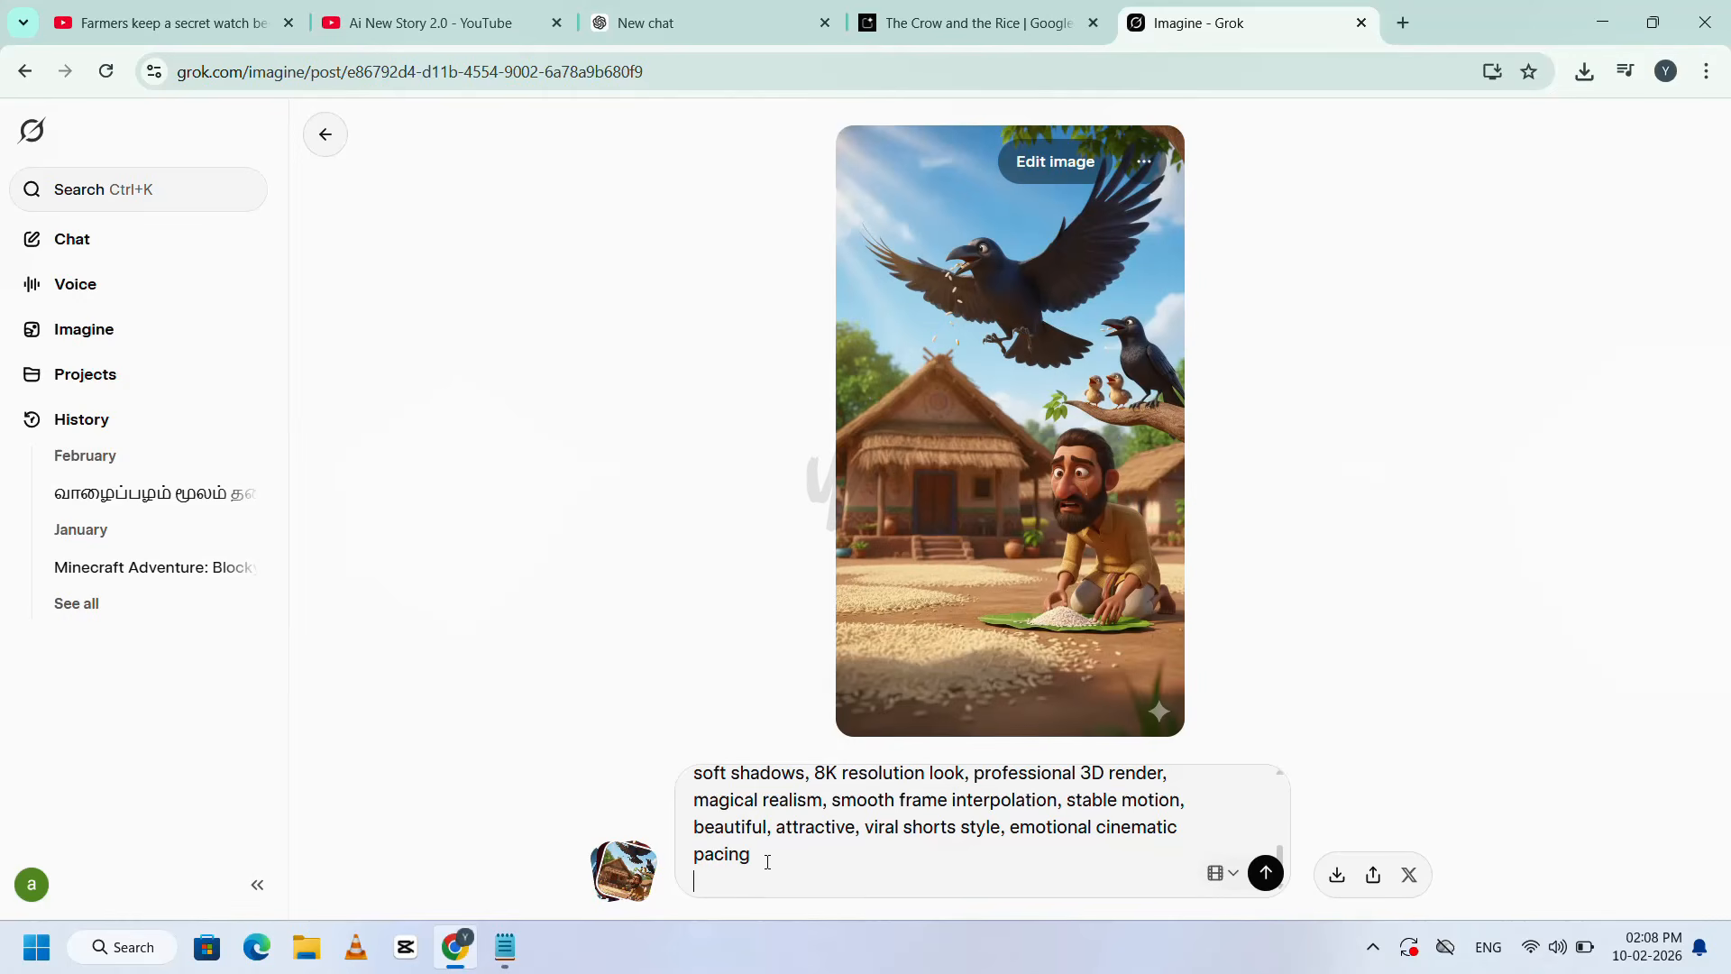
- Append ChatGPT's "Scene 1 – Rice drying" motion add-on to the Grok prompt and generate the Scene 1 video
left_click(712, 24)
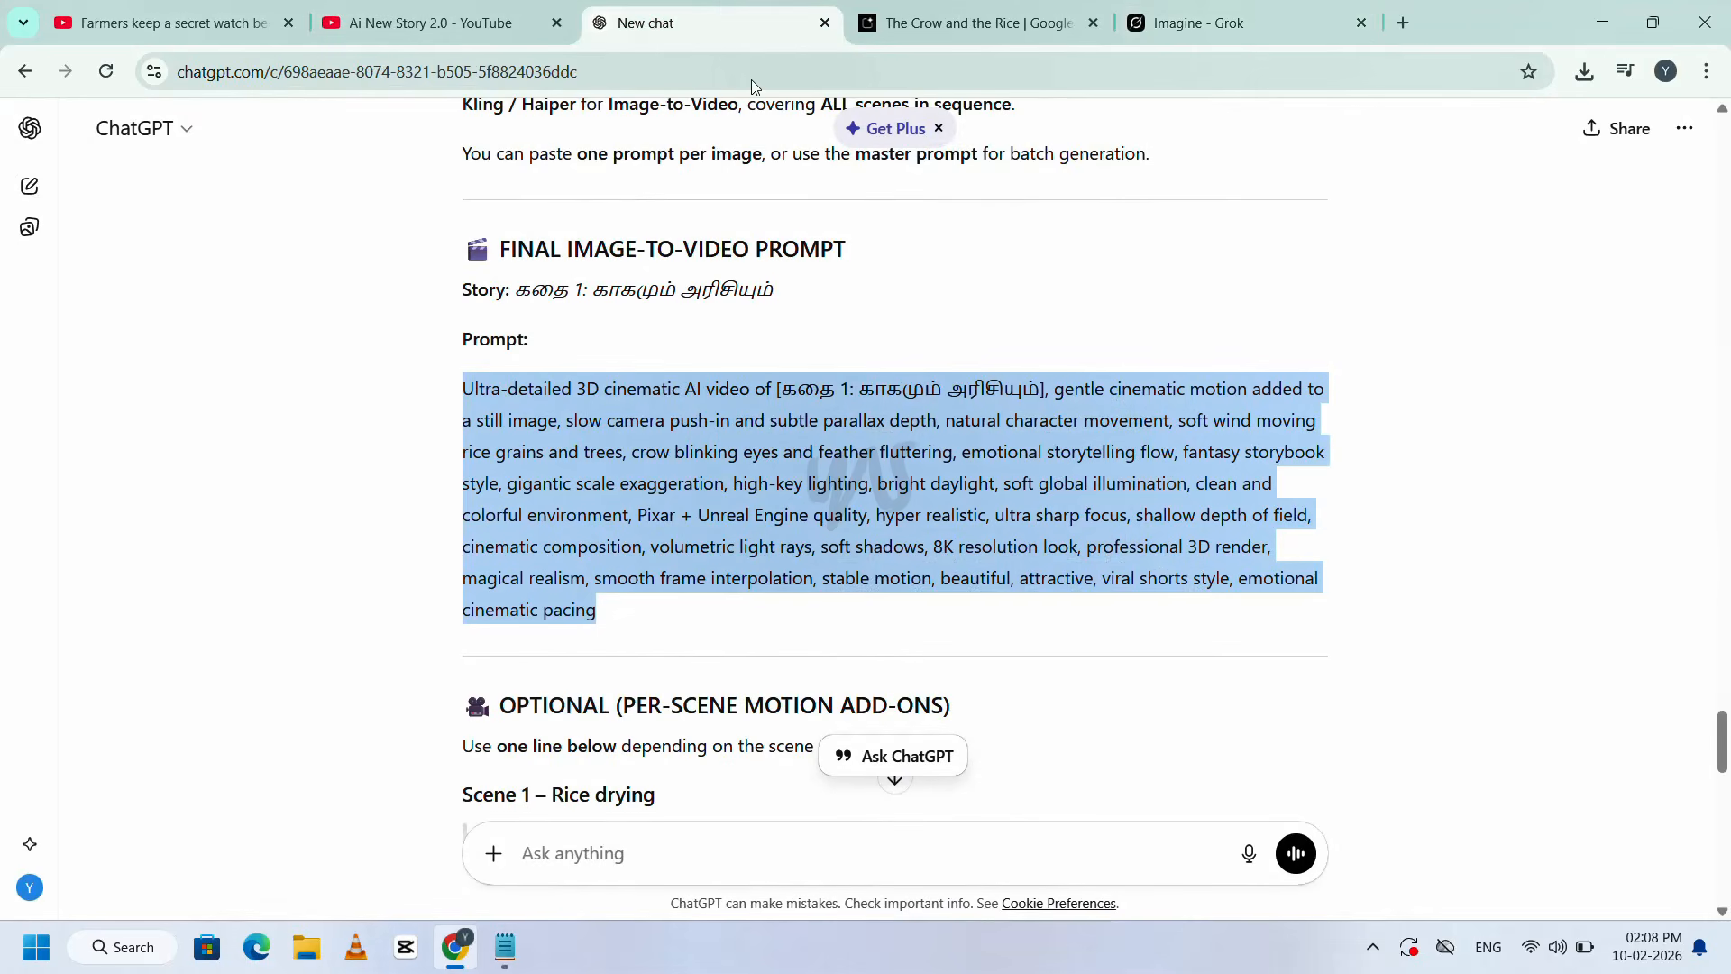
scroll(716, 697, "down", 2)
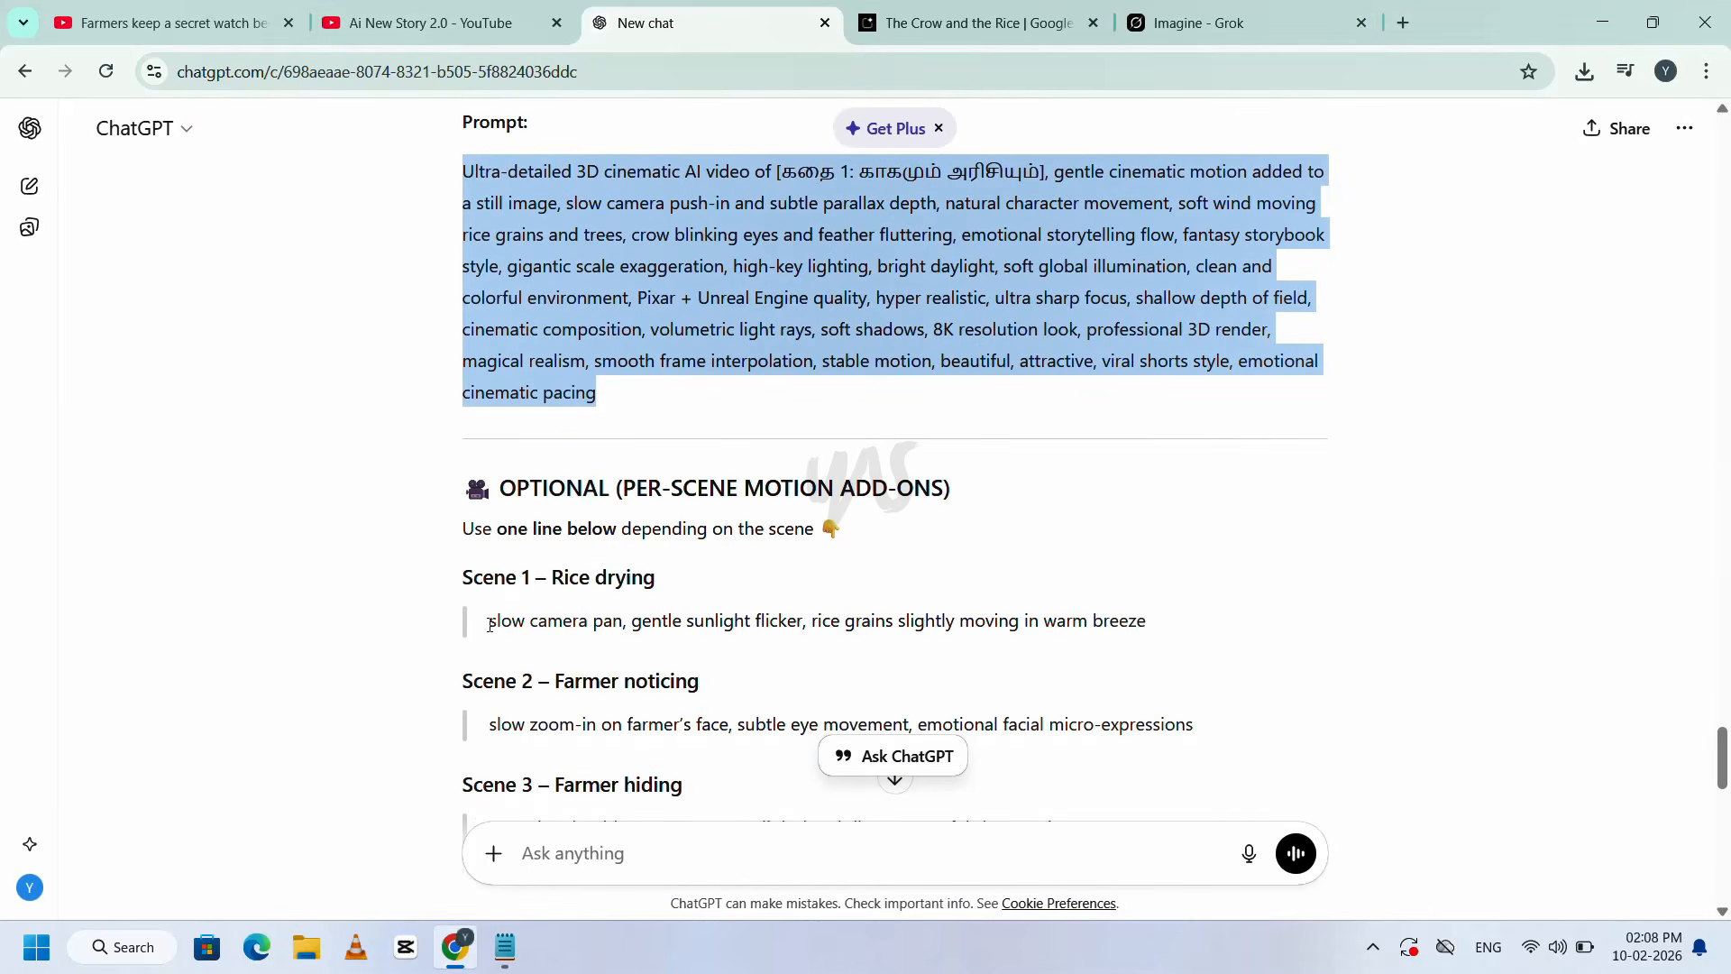
left_click_drag(490, 625, 1159, 626)
key("ctrl+c")
key("ctrl+5")
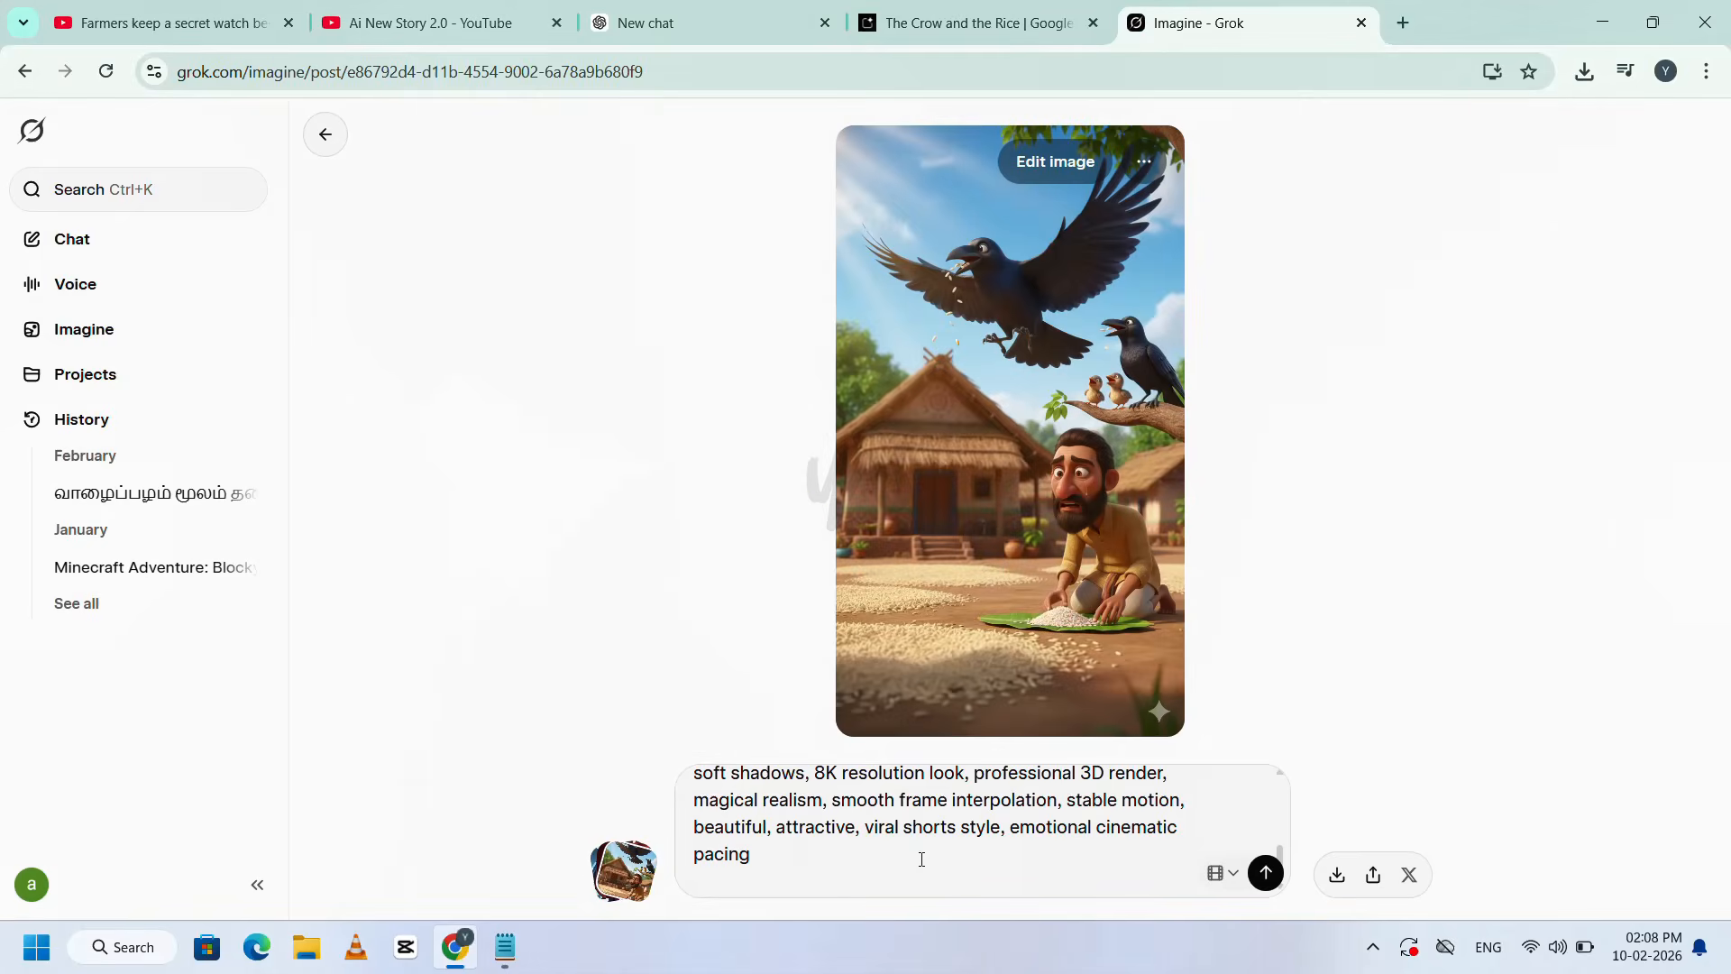
key("ctrl+v")
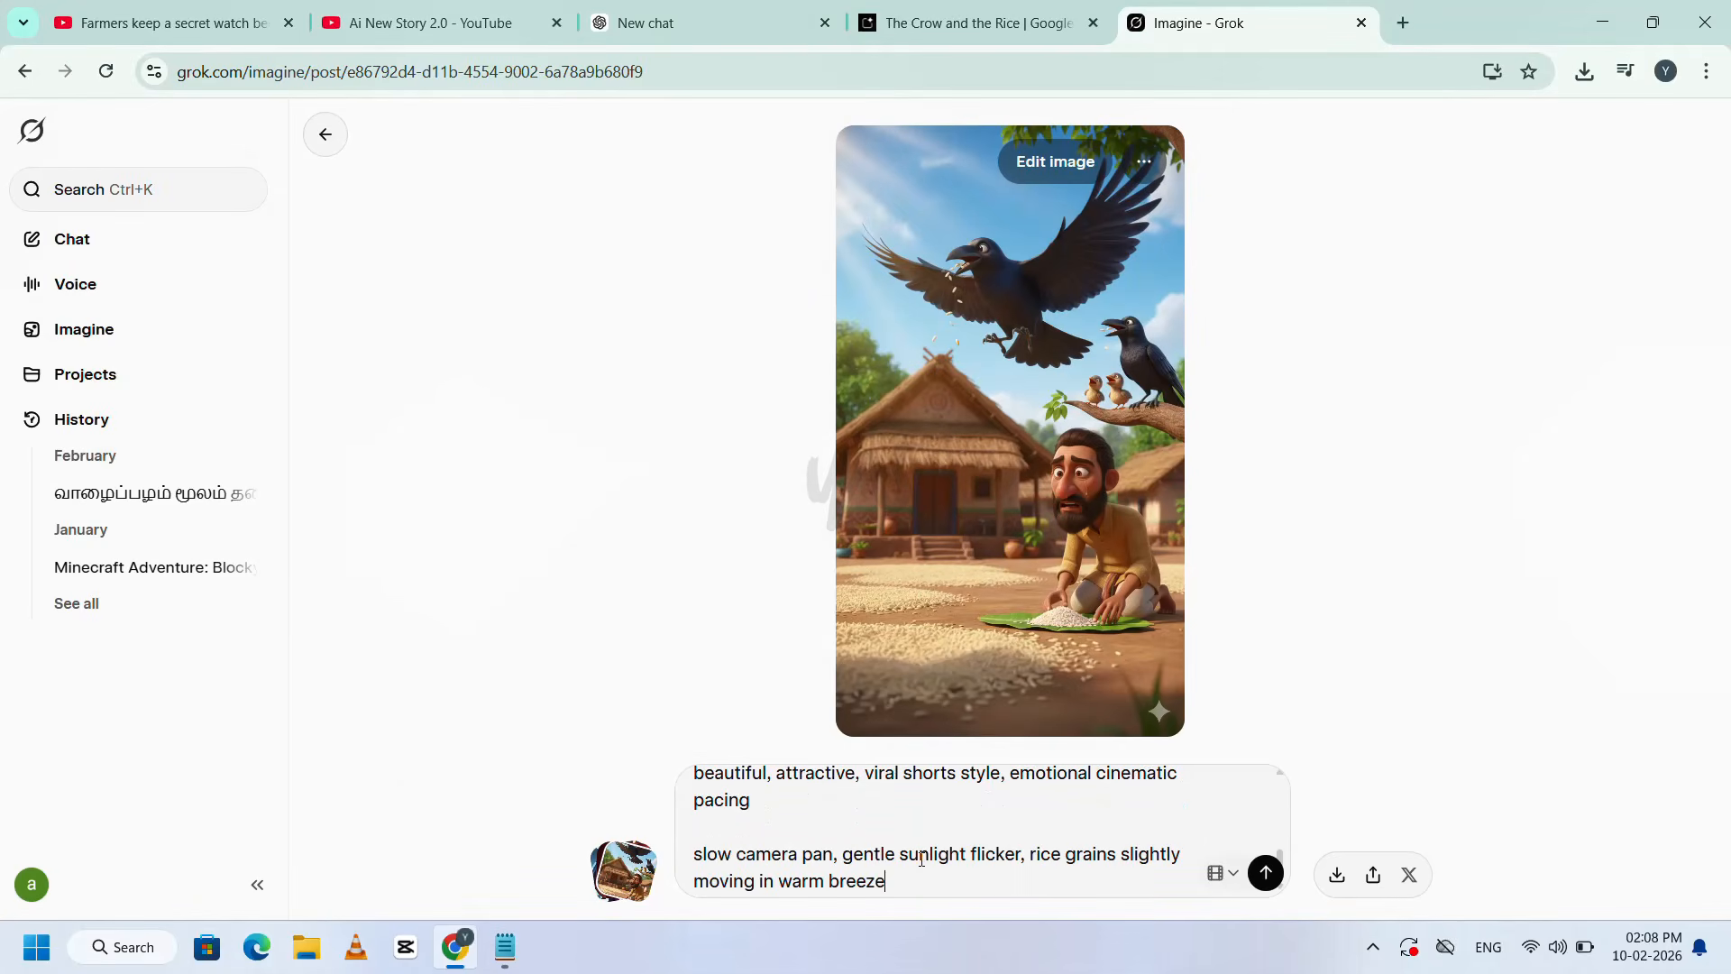
left_click(1265, 874)
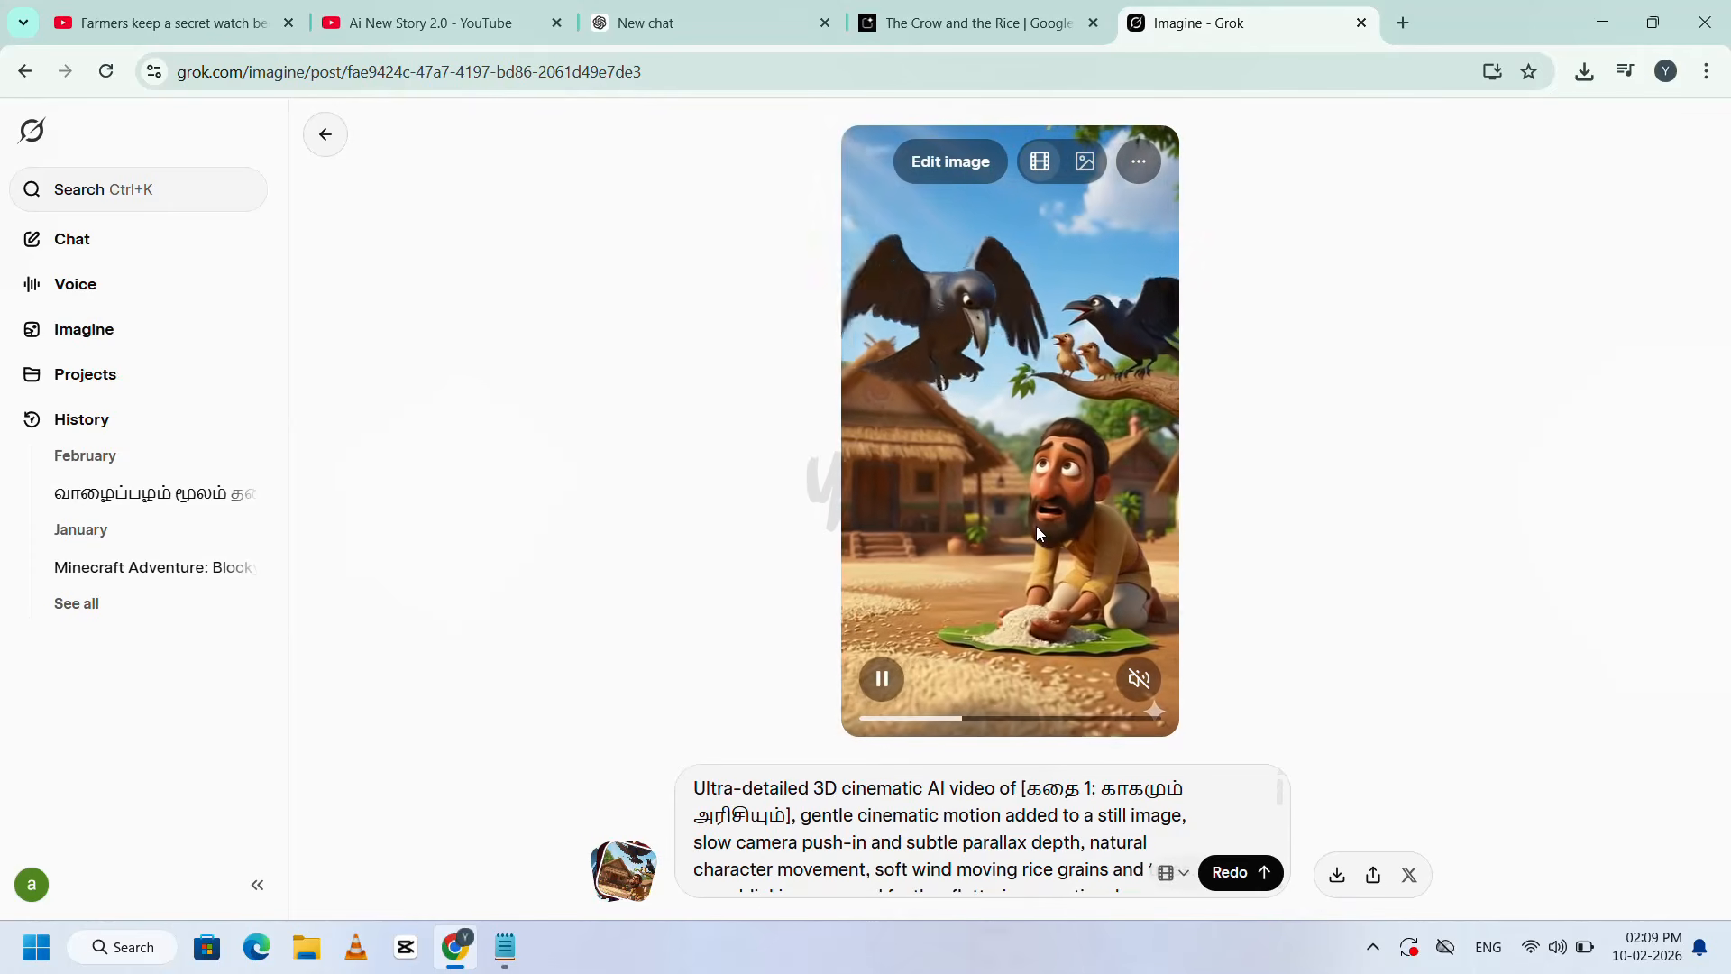
- Play the generated Scene 1 video with sound, pause it and download it
left_click(1139, 679)
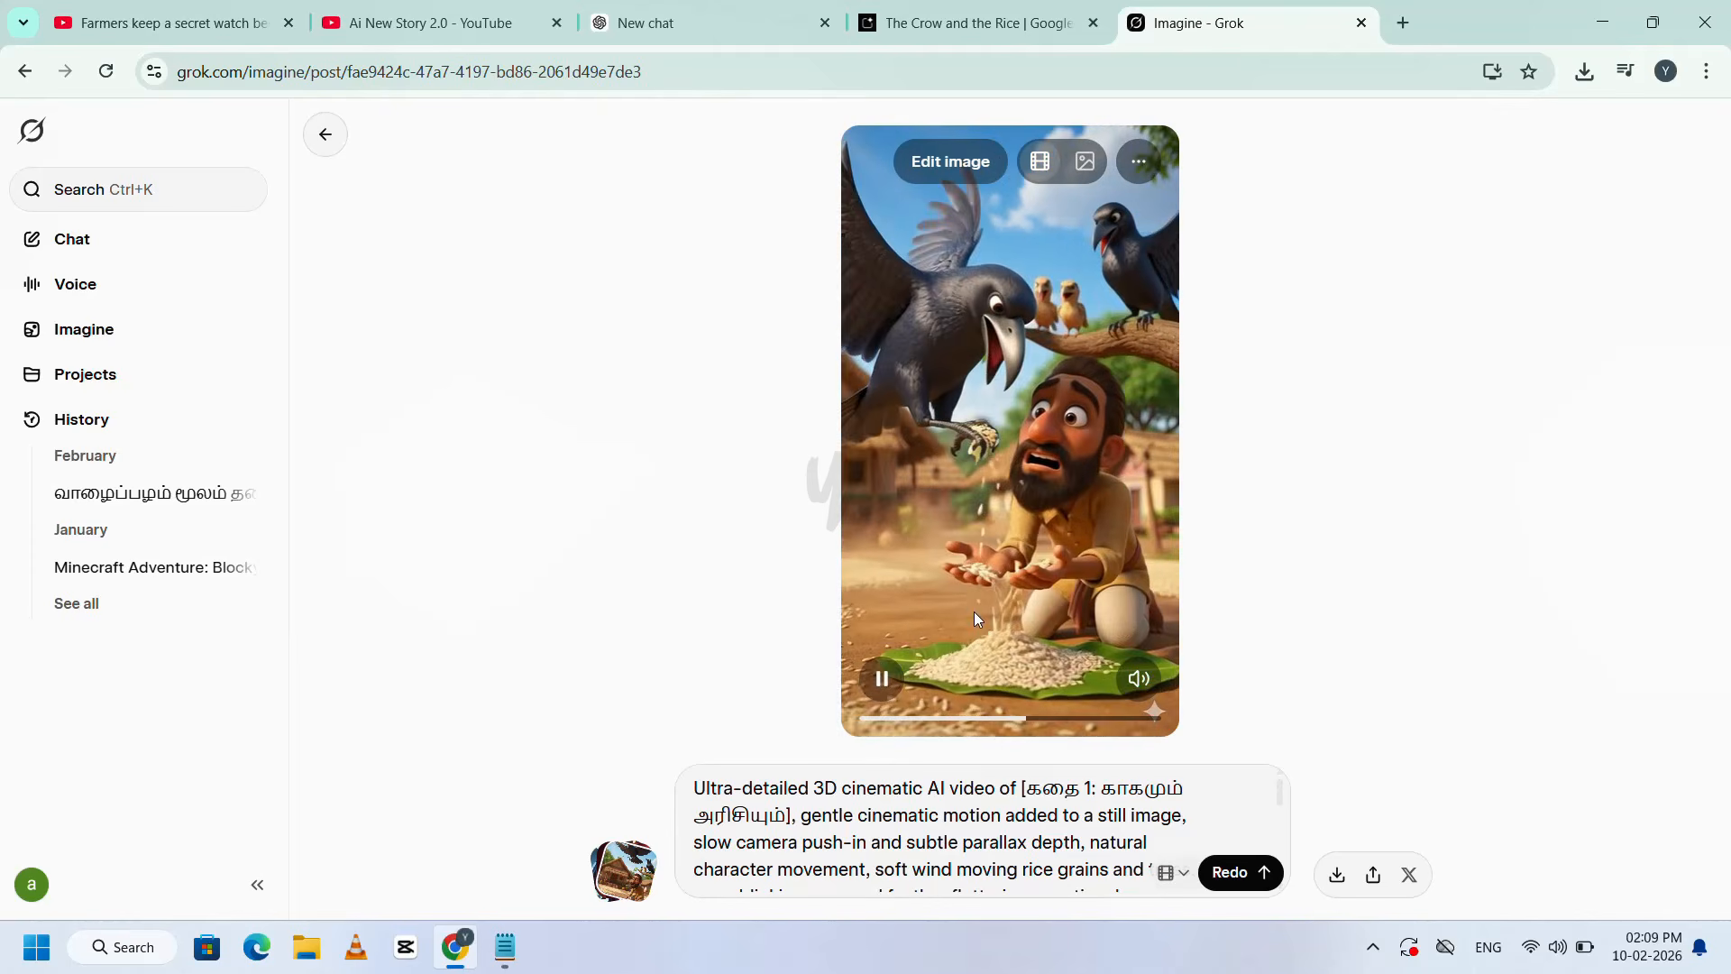
left_click(1145, 229)
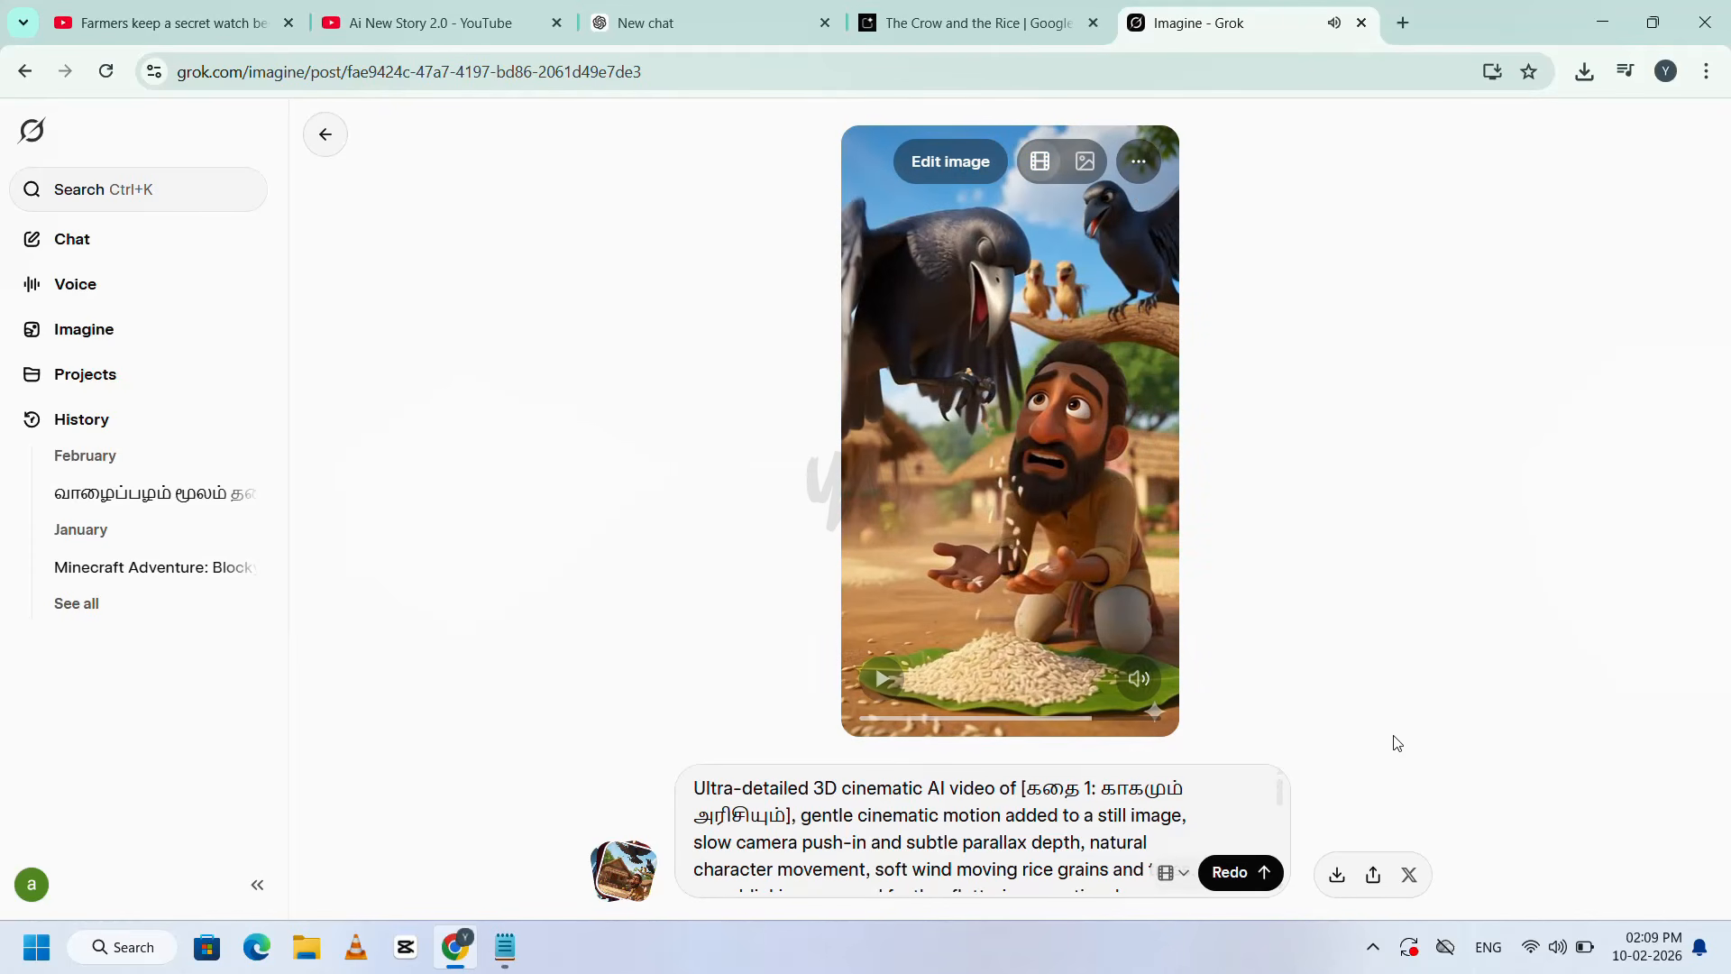
left_click(1334, 875)
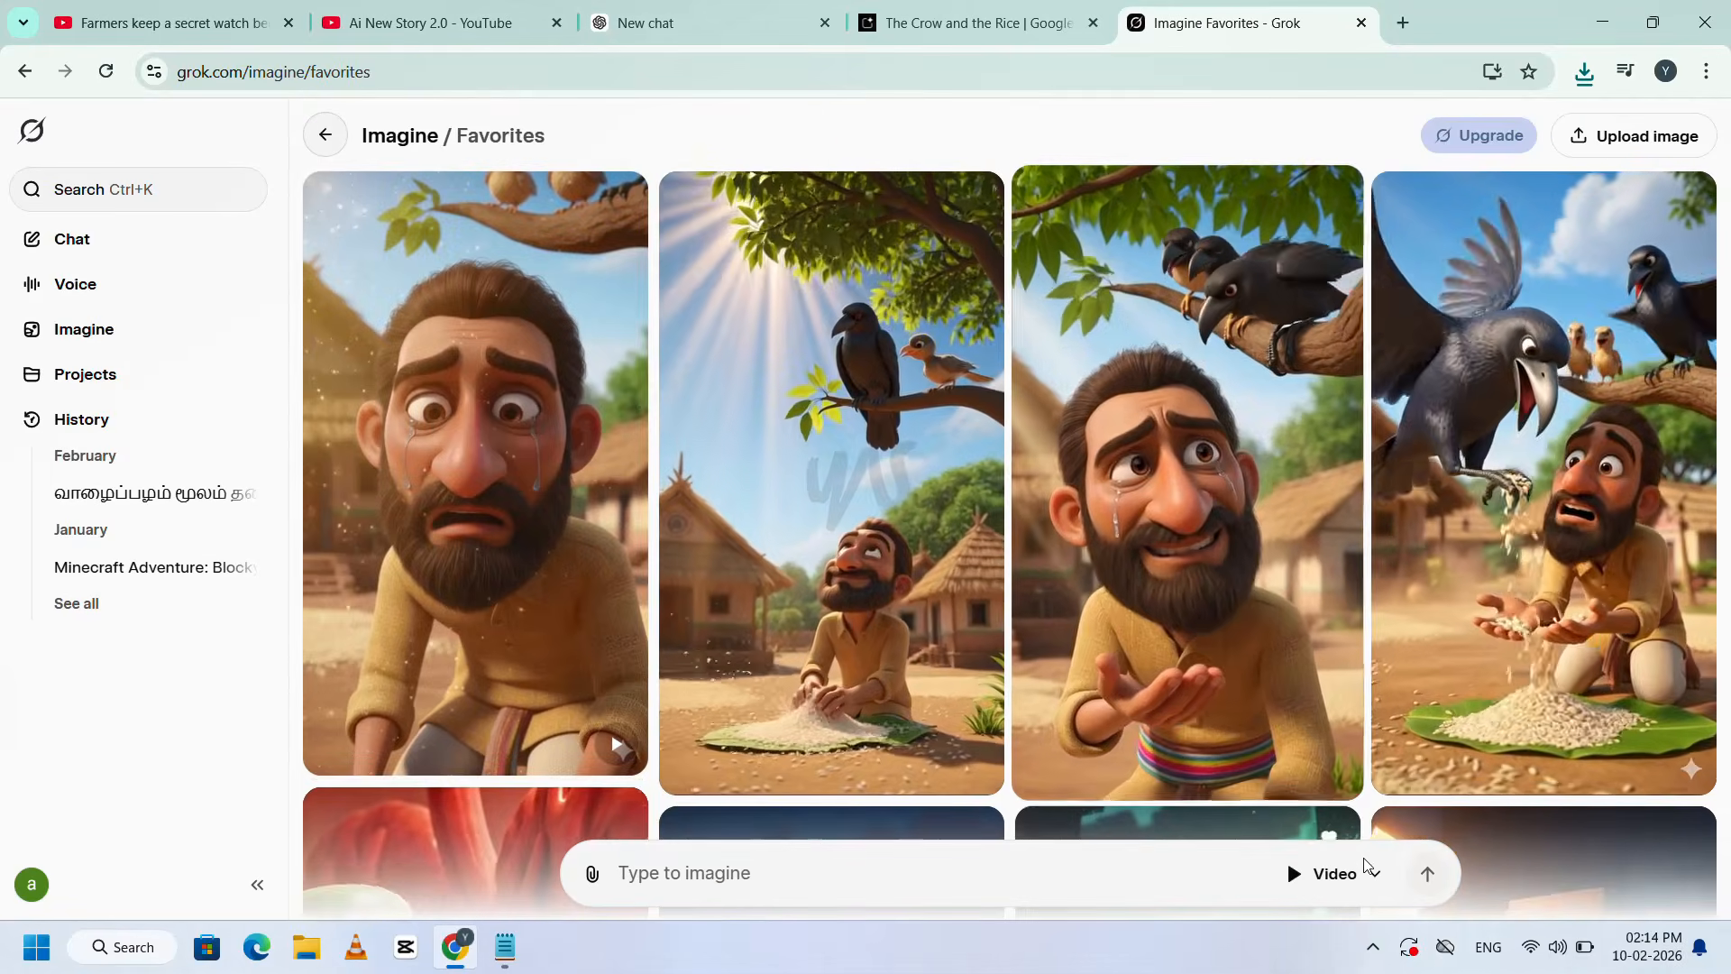
- Start attaching another scene image in Grok Imagine and bring up the weeping farmer's clip among the generated videos
left_click(592, 874)
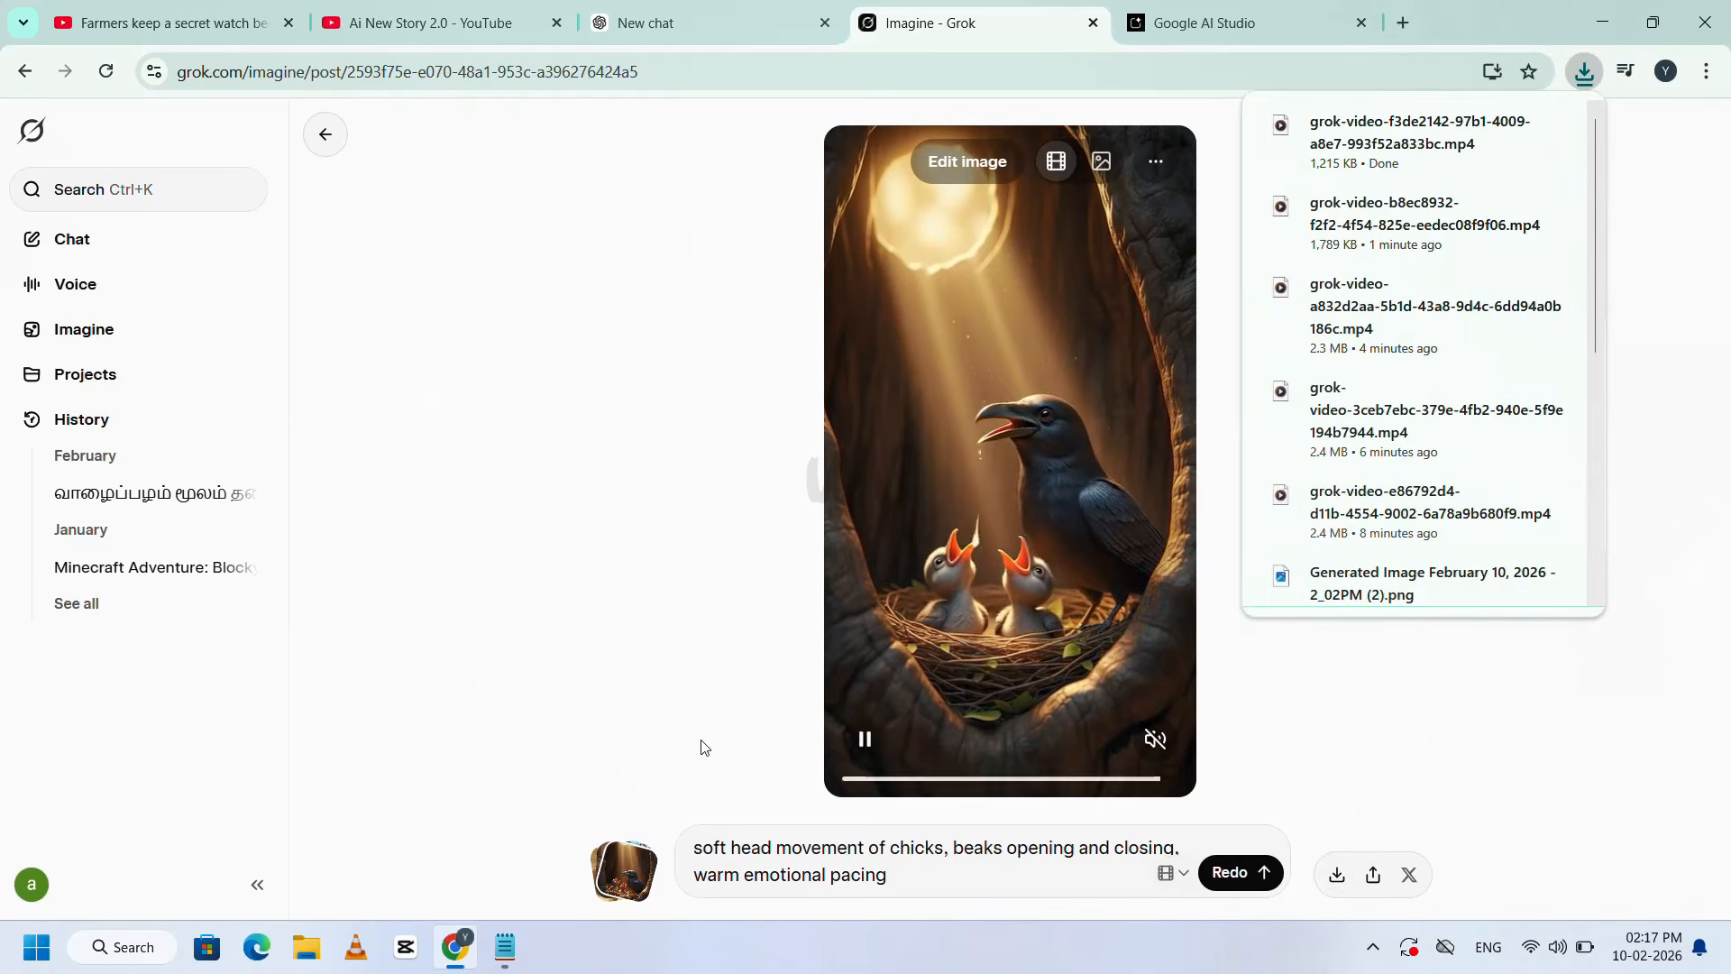
left_click(626, 873)
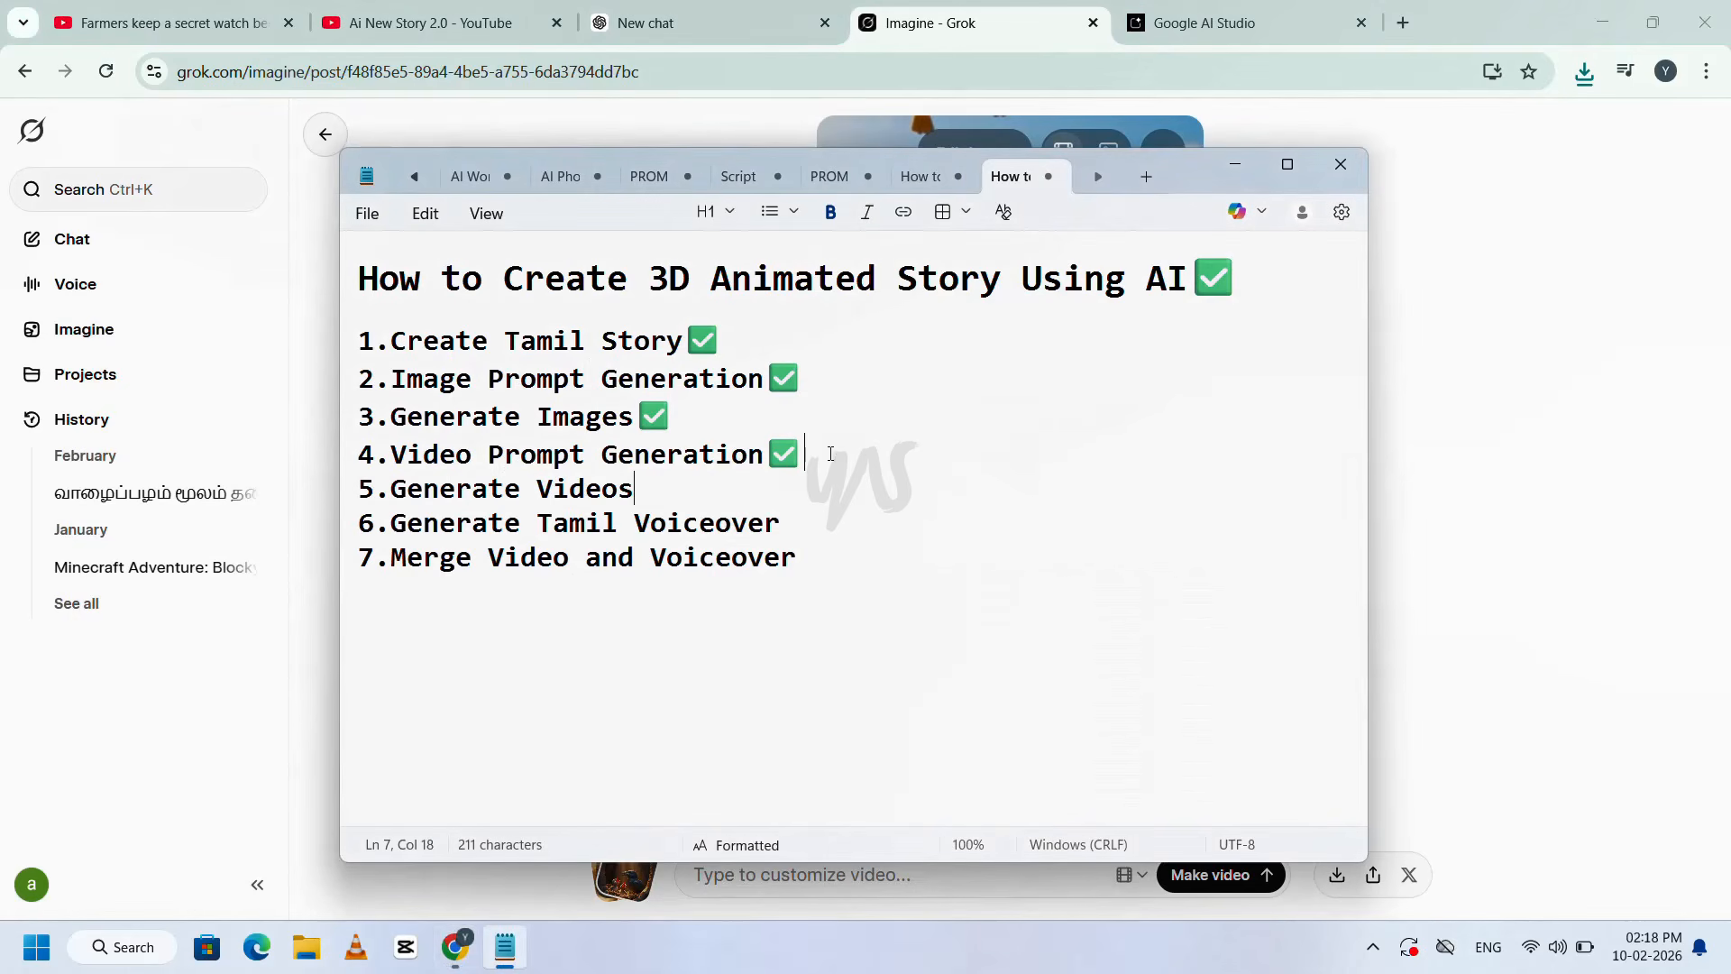
- Copy the green check mark in the Notepad checklist to the end of "5.Generate Videos", then return to the browser
key("shift+Left")
key("ctrl+c")
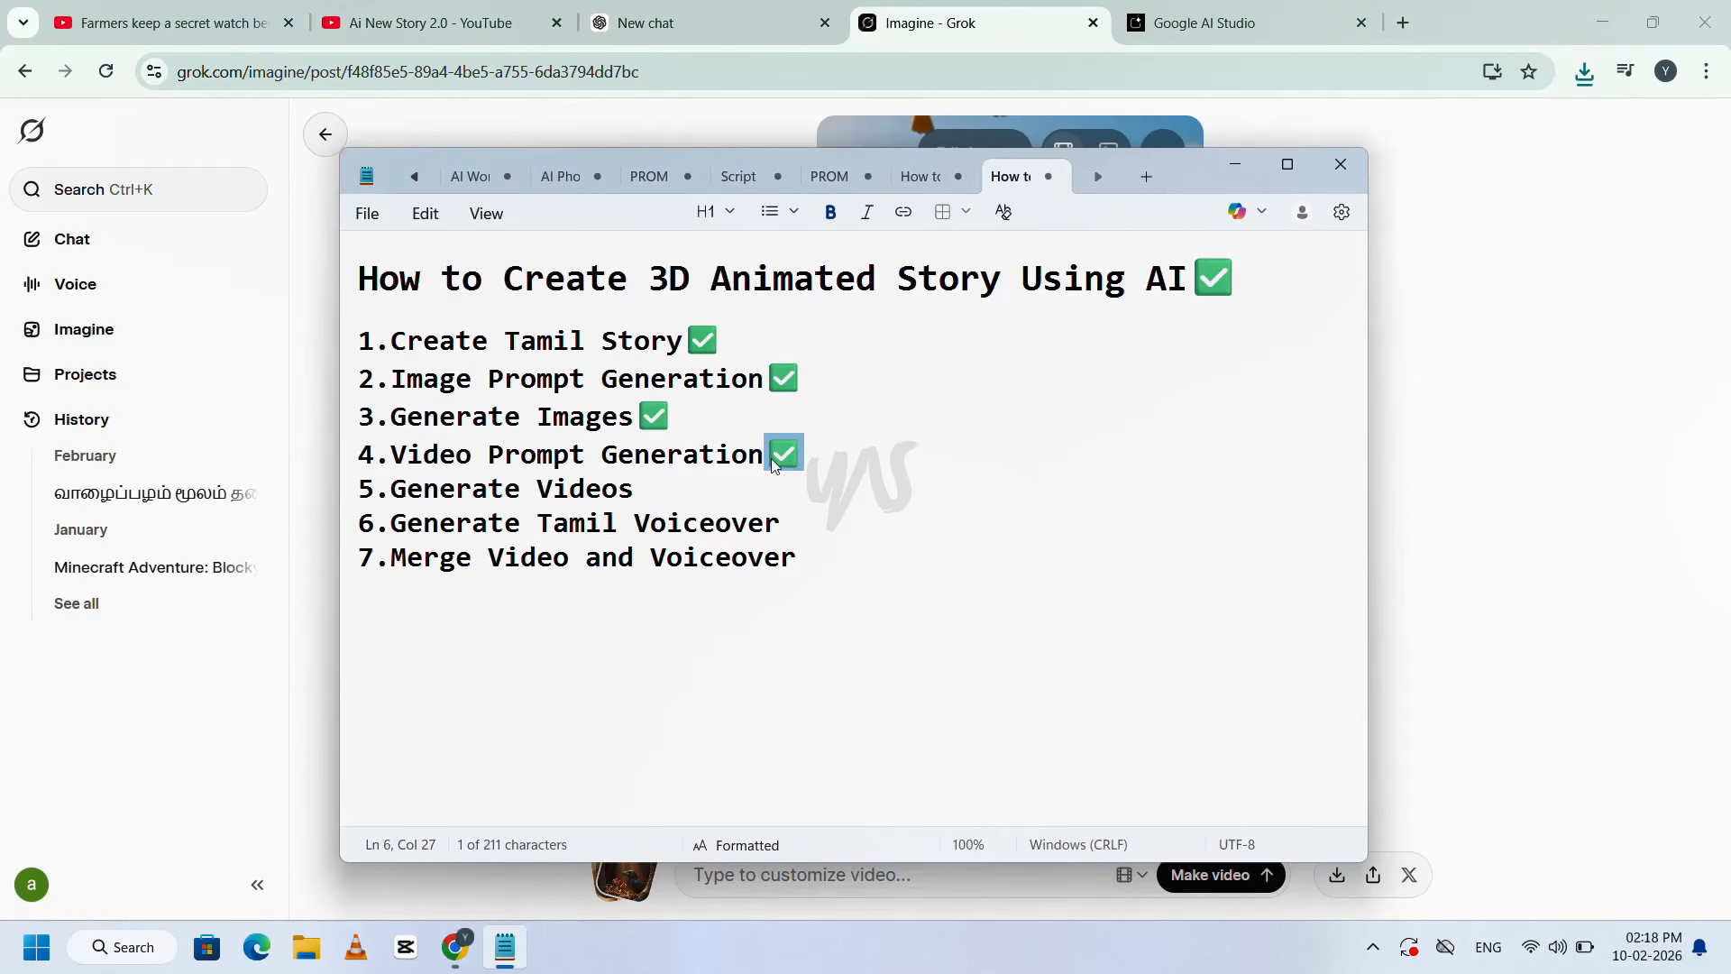
left_click(654, 485)
key("ctrl+v")
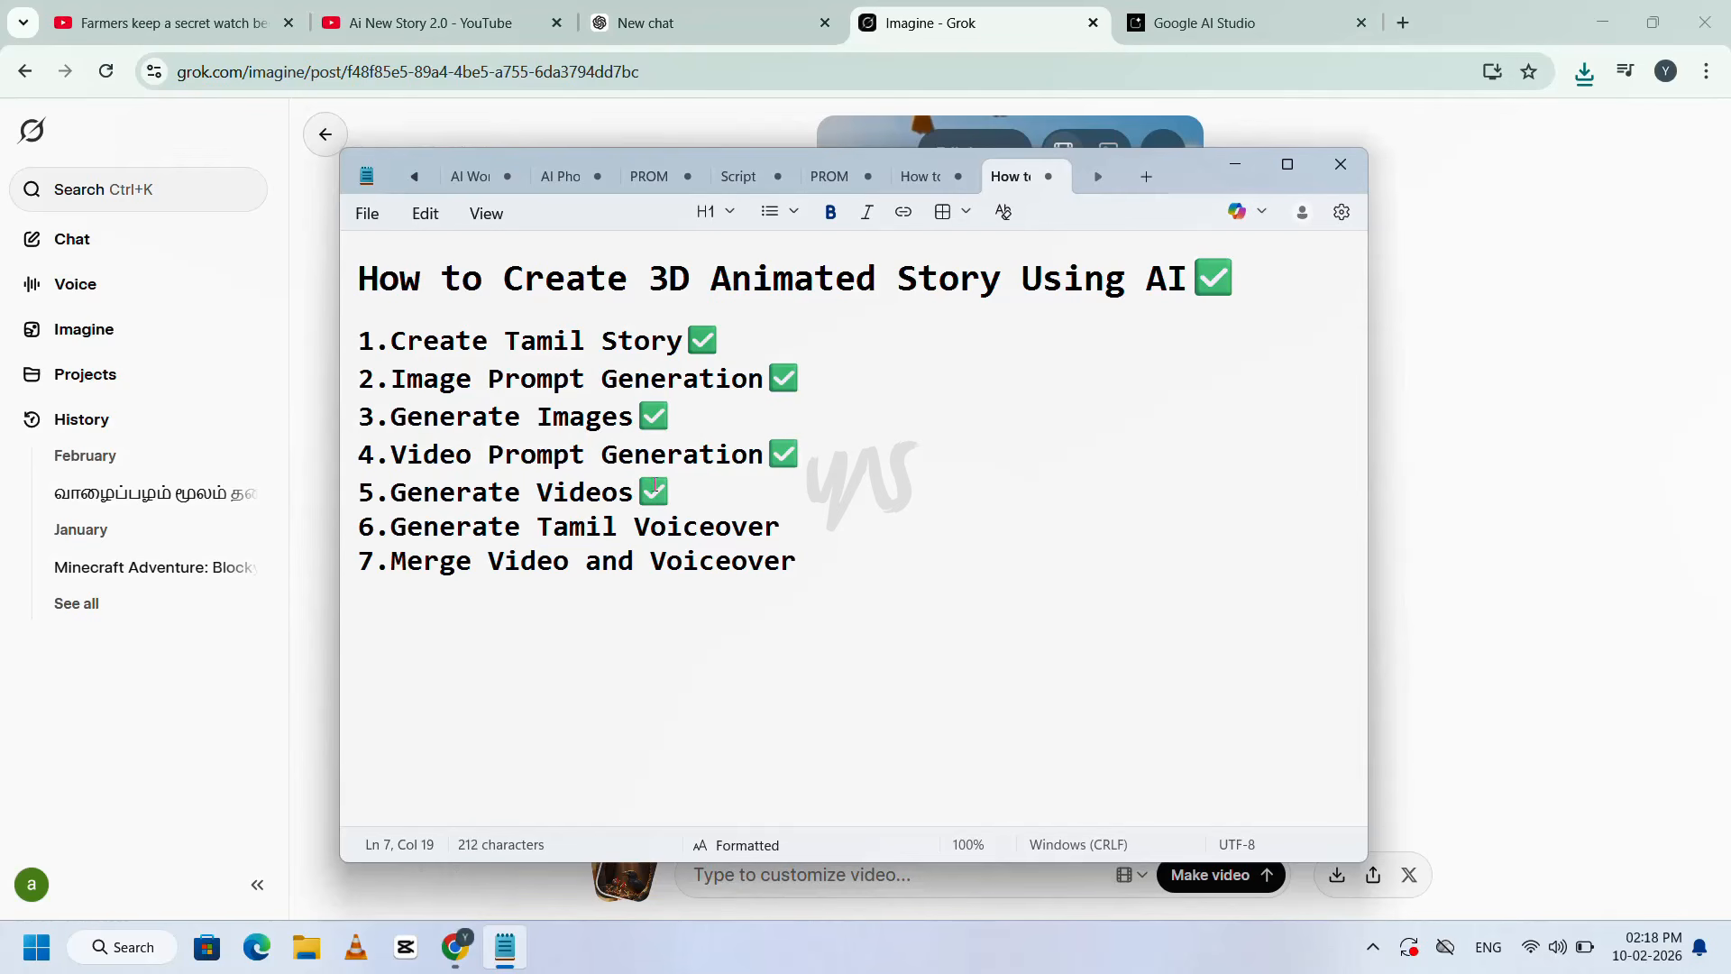
left_click(836, 523)
key("alt+Tab")
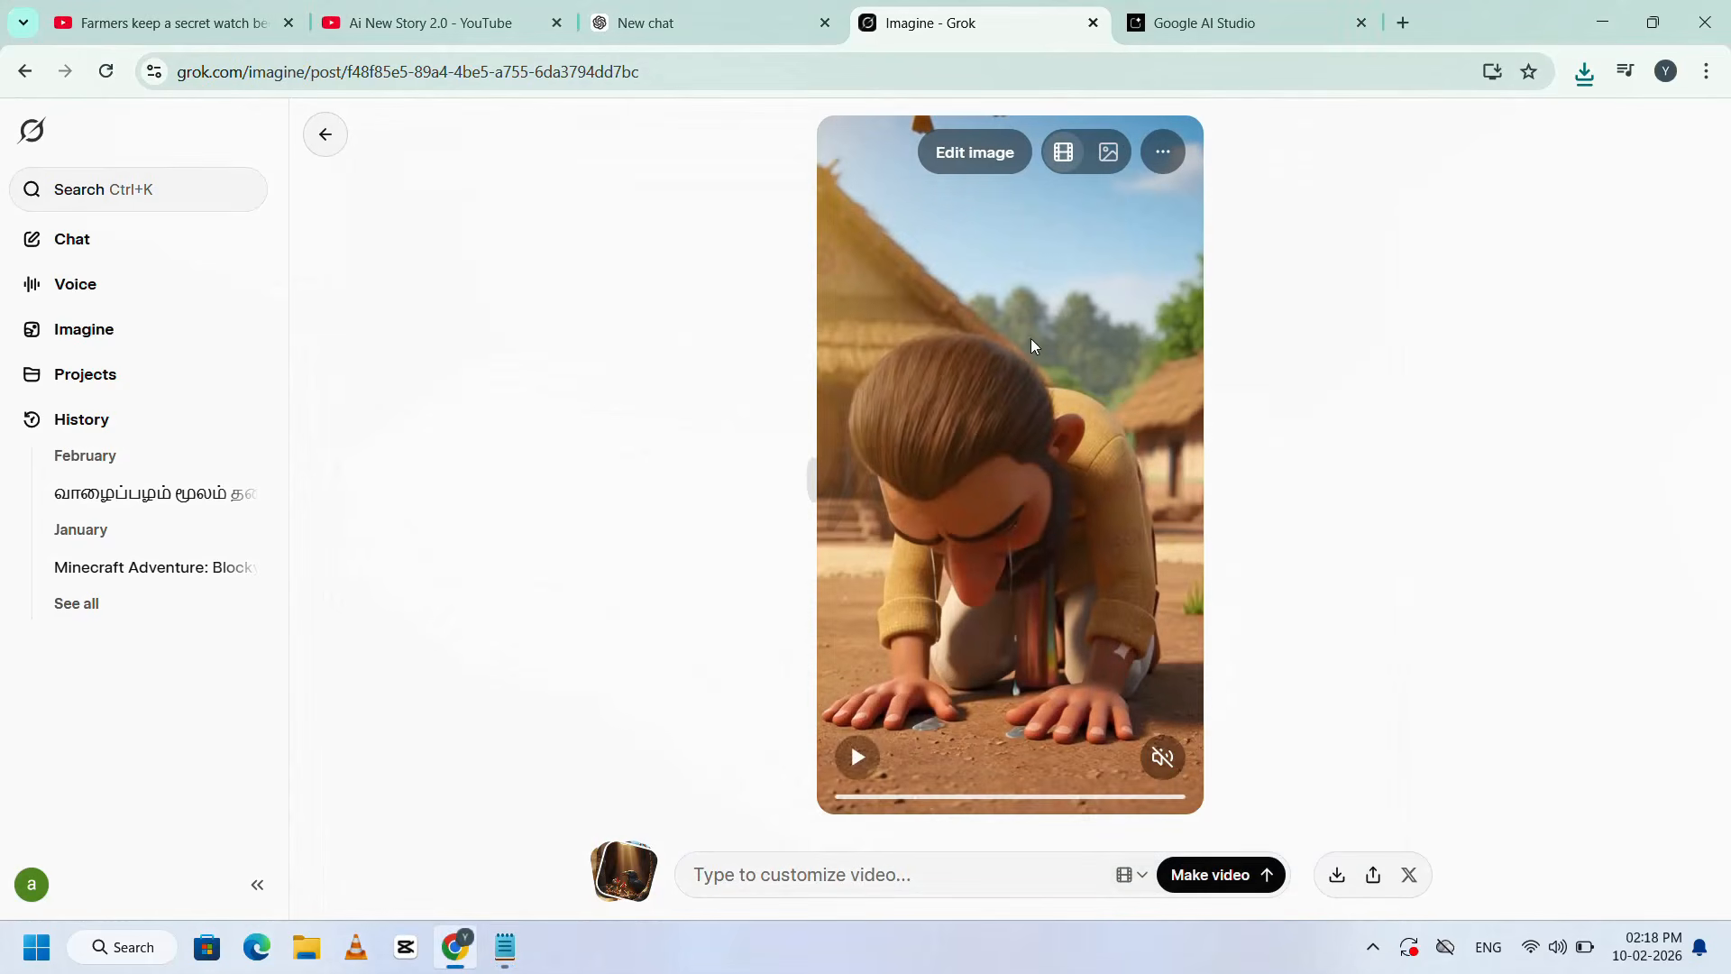
left_click(1223, 17)
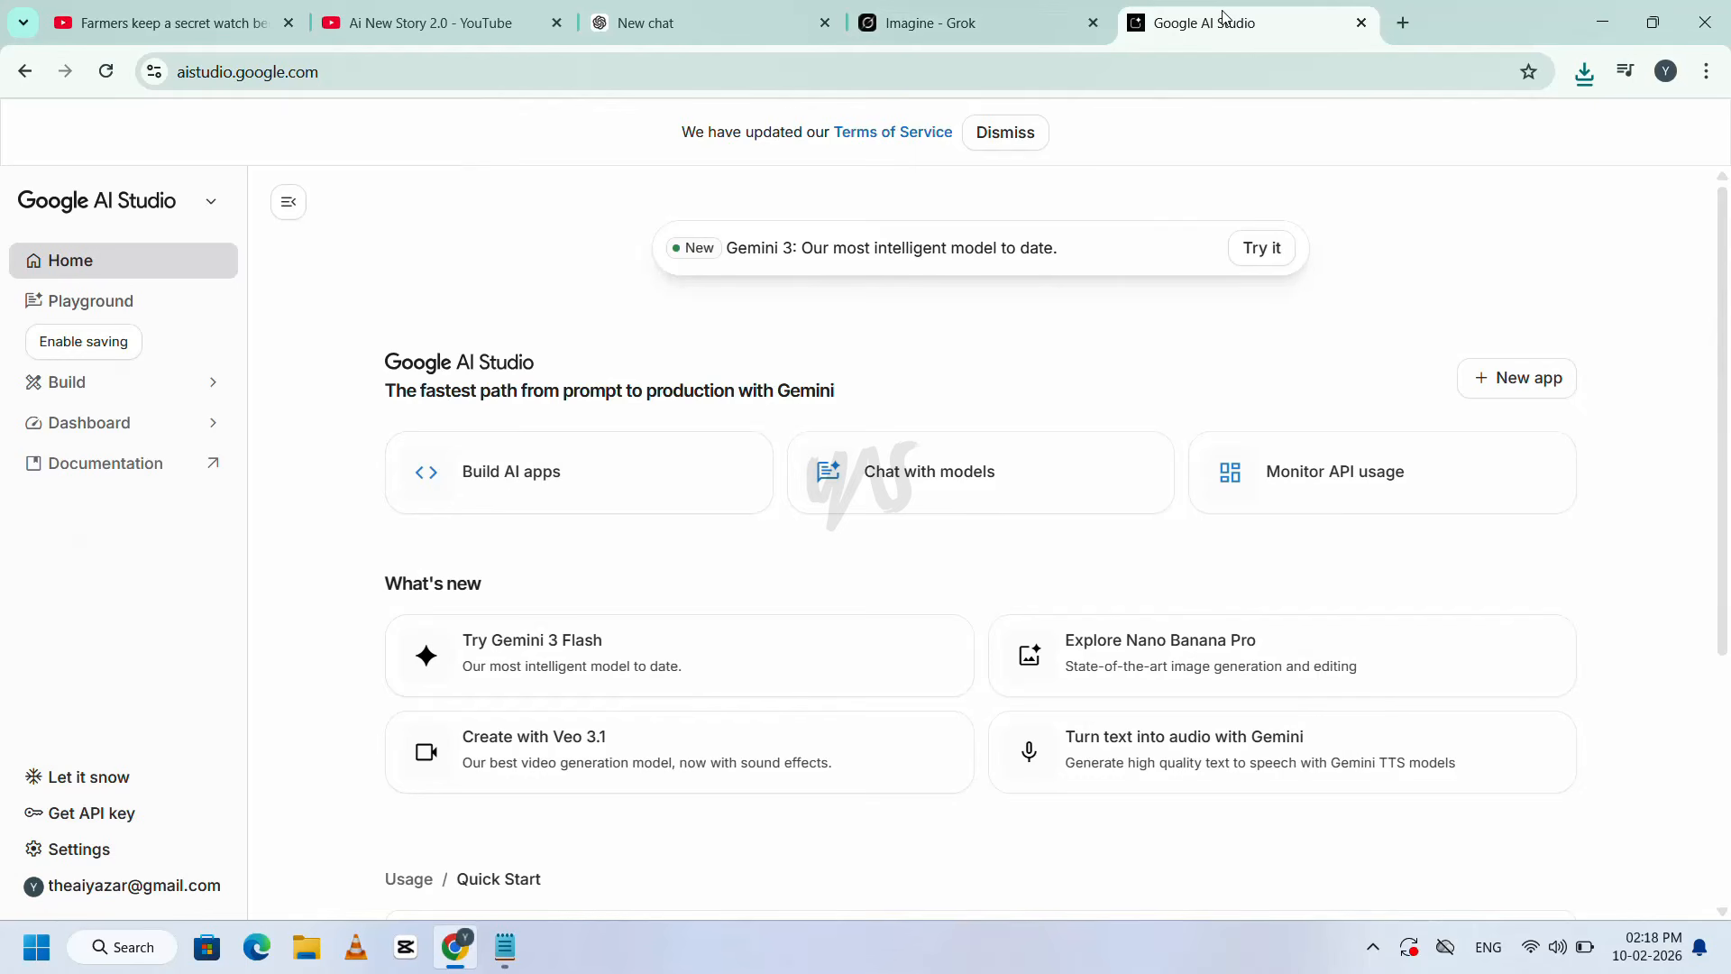
key("alt+Tab")
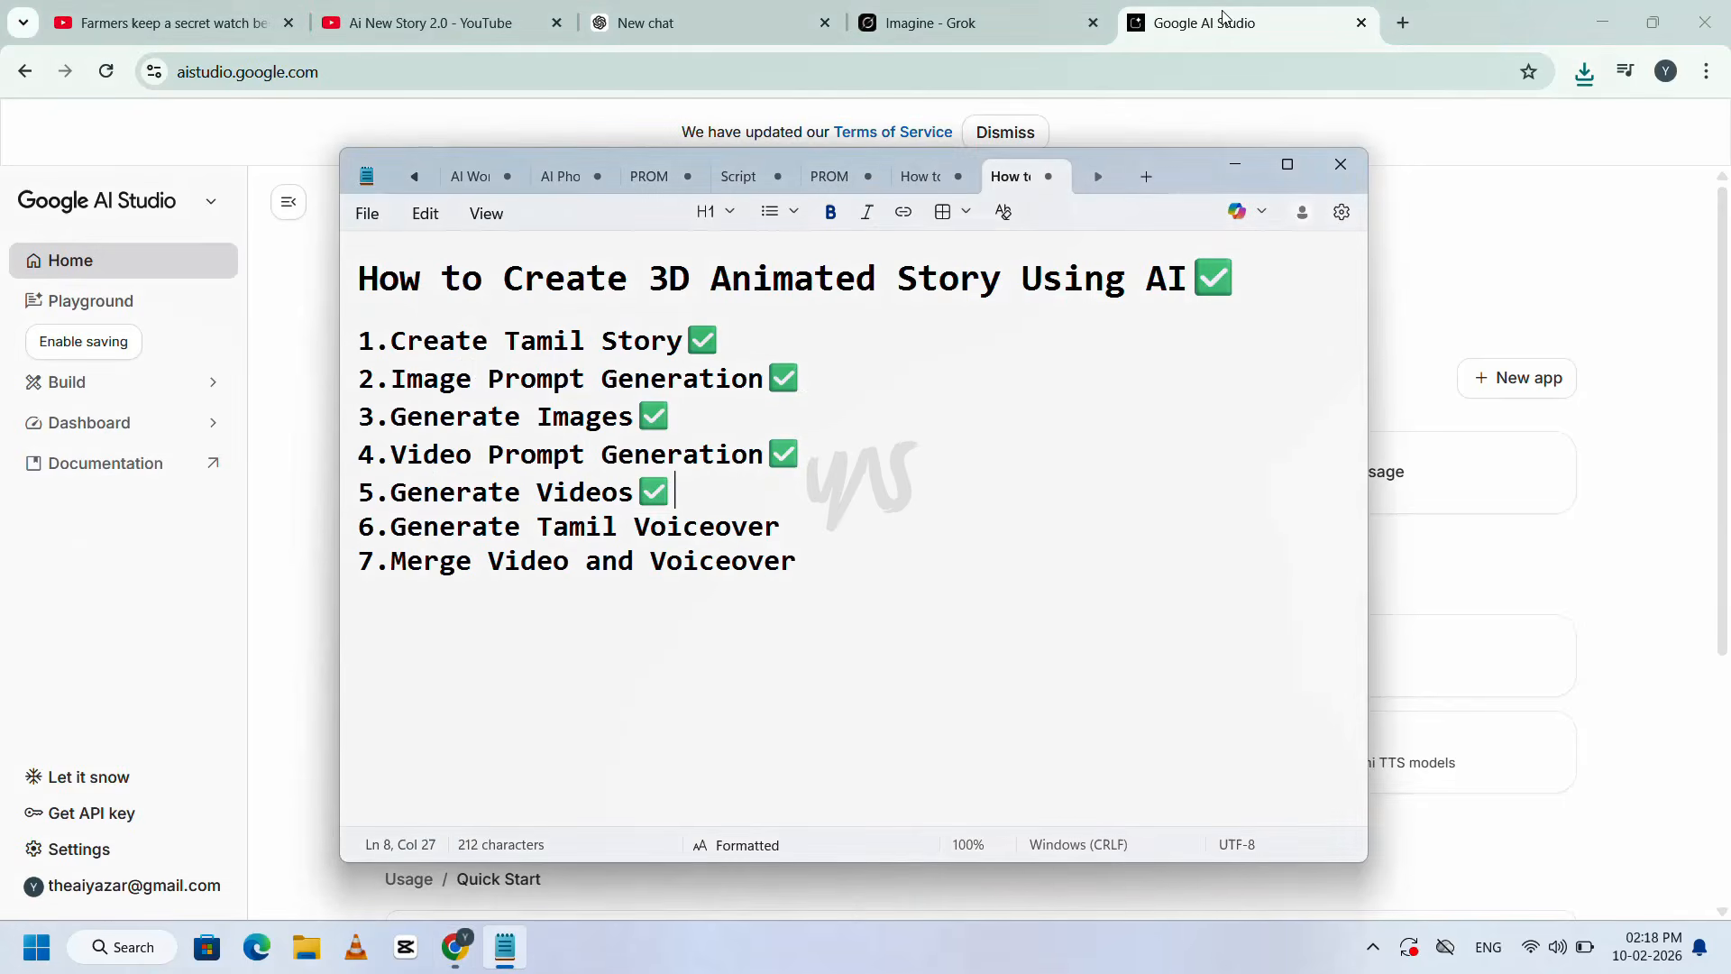
left_click(1223, 17)
- Go to the end of the ChatGPT conversation and send the request "I need tamil single para voiceover for it ."
left_click(686, 11)
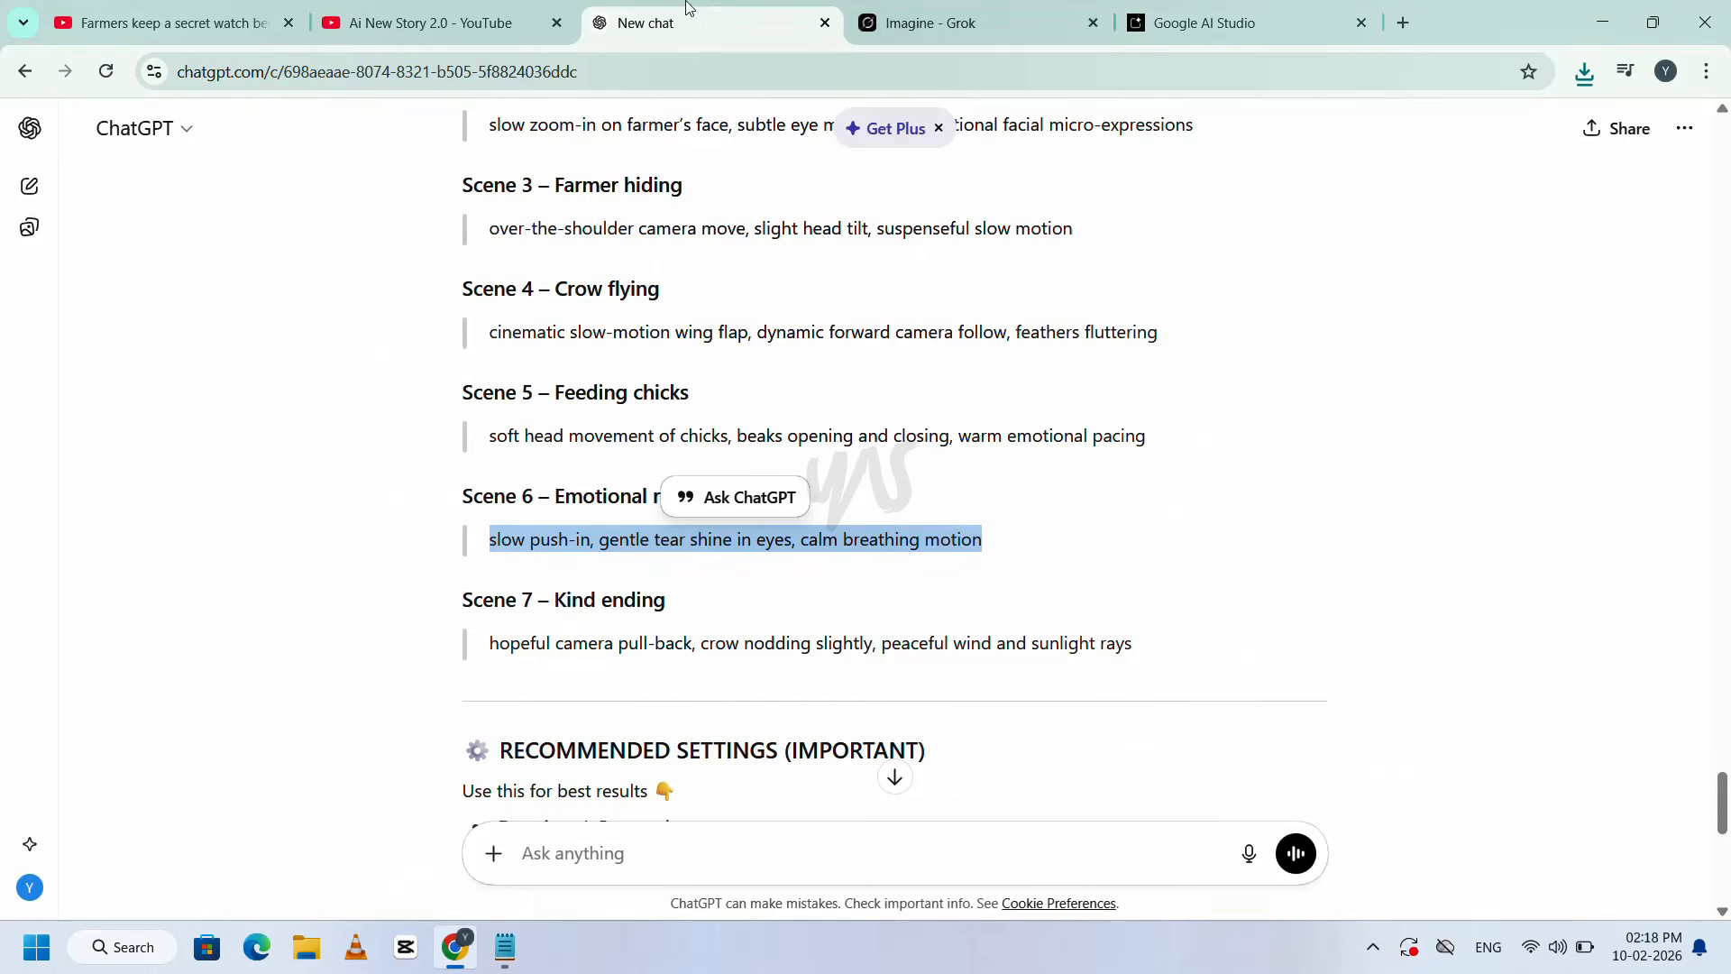
left_click(1161, 548)
scroll(1160, 547, "down", 10)
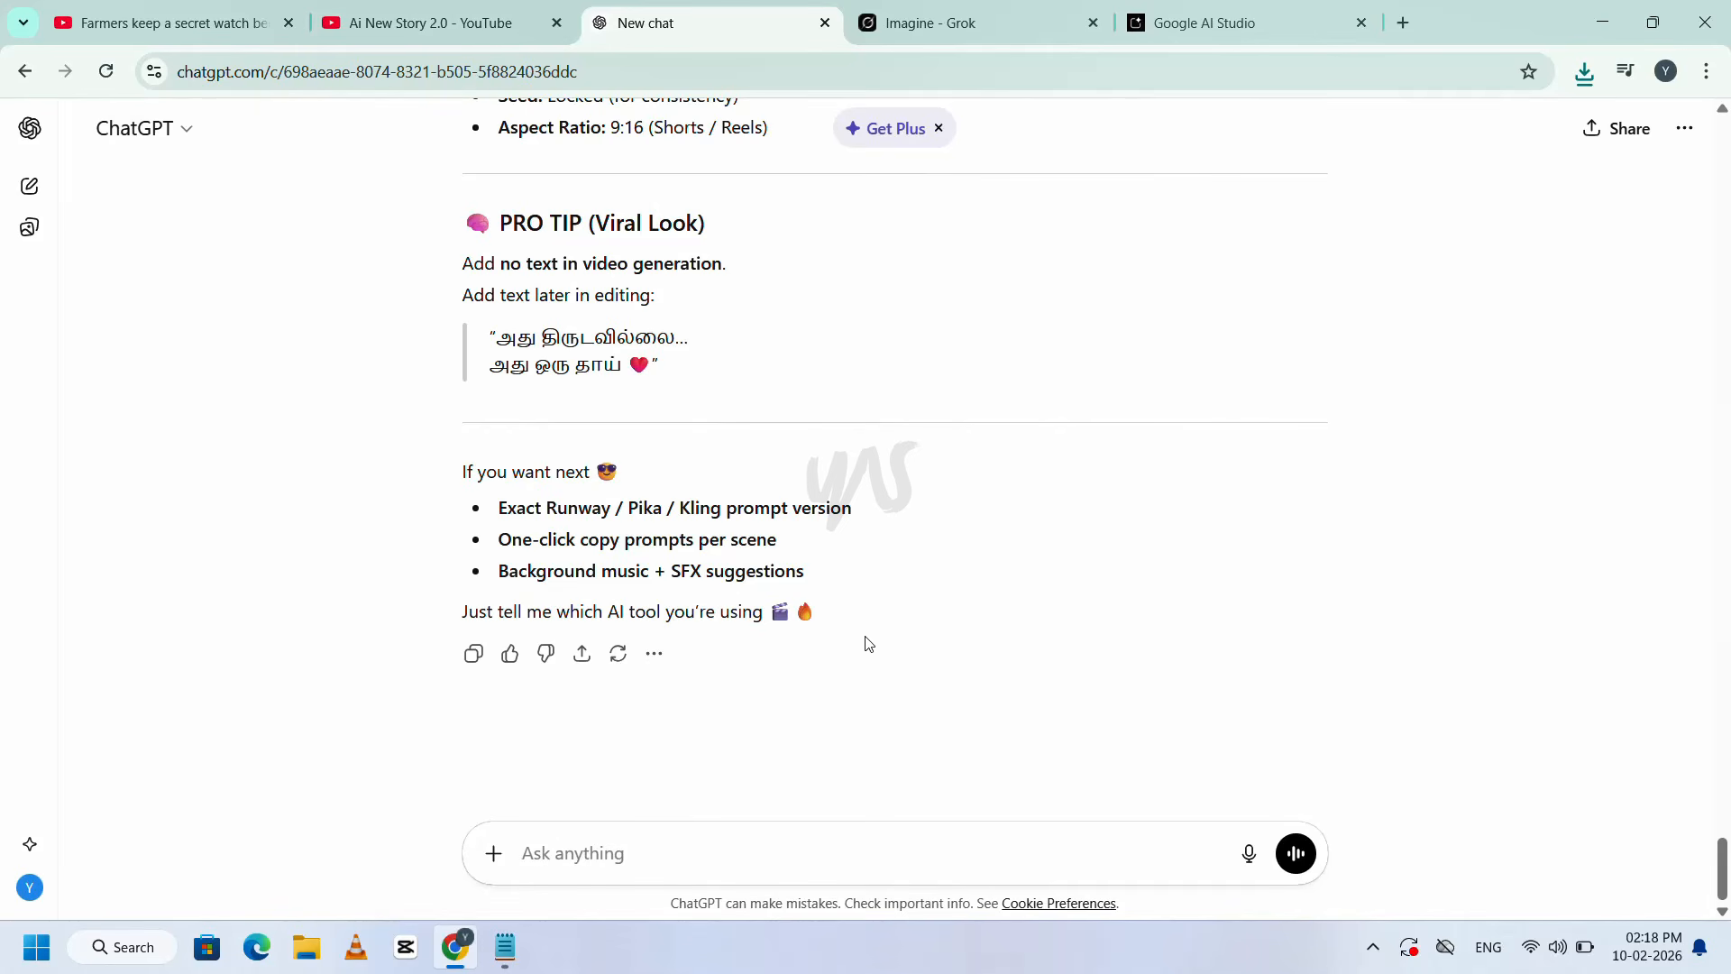
left_click(1589, 20)
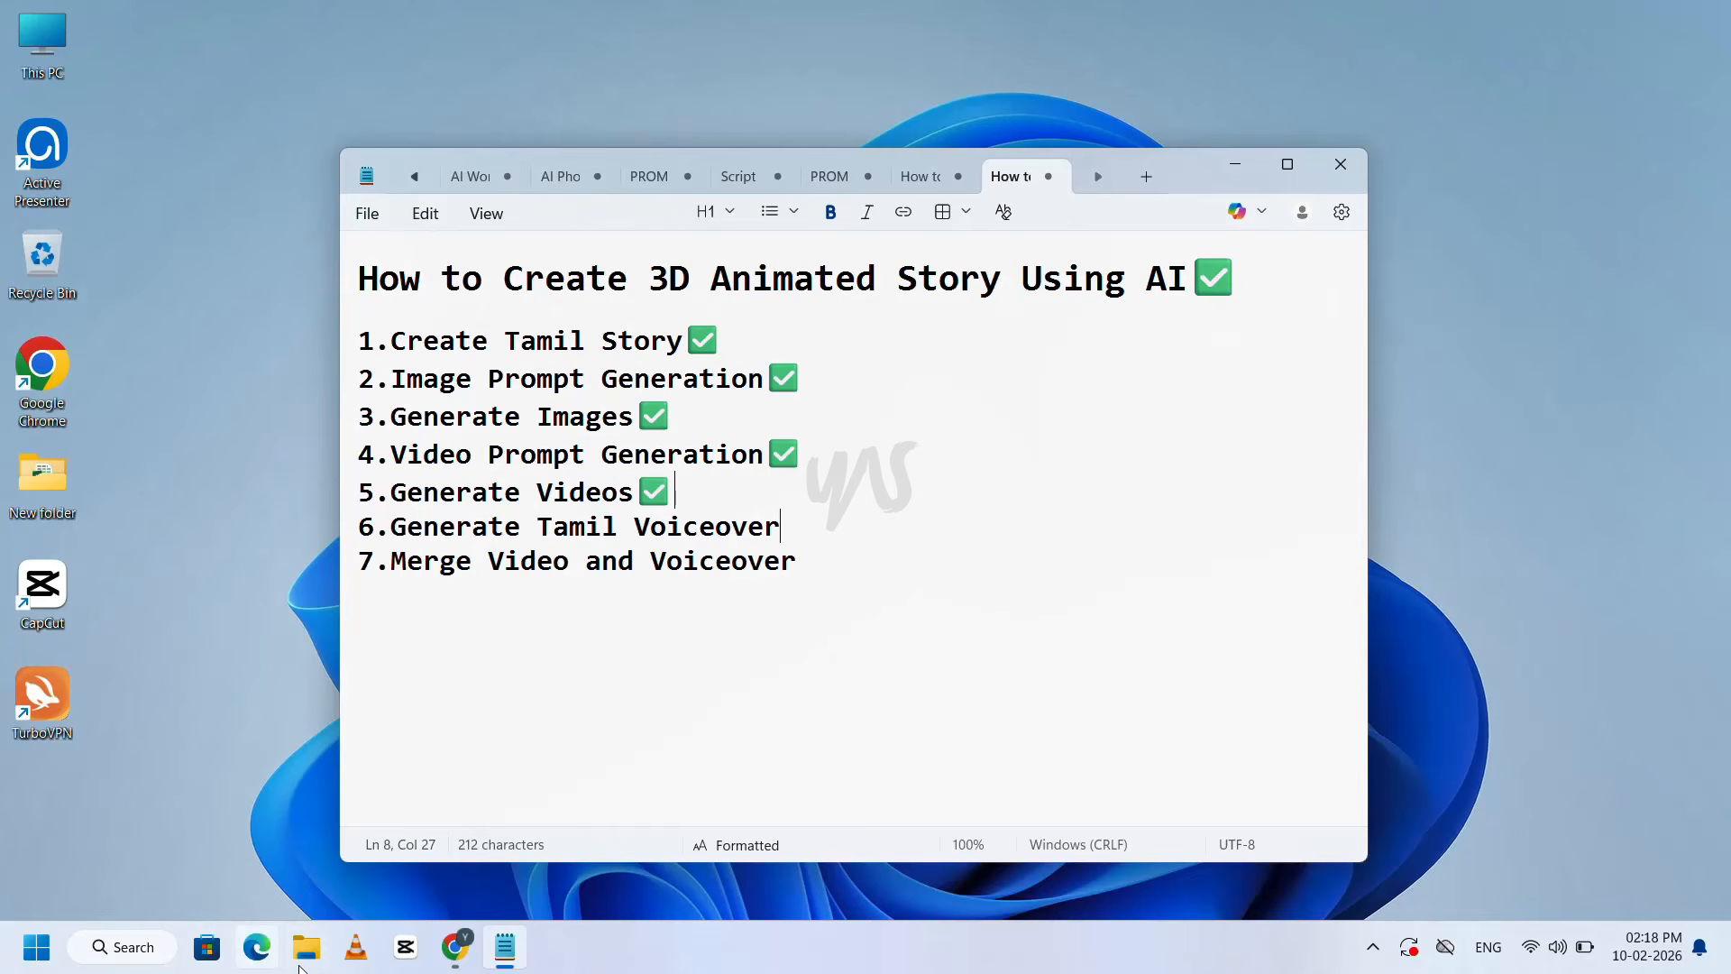
key("alt+Tab")
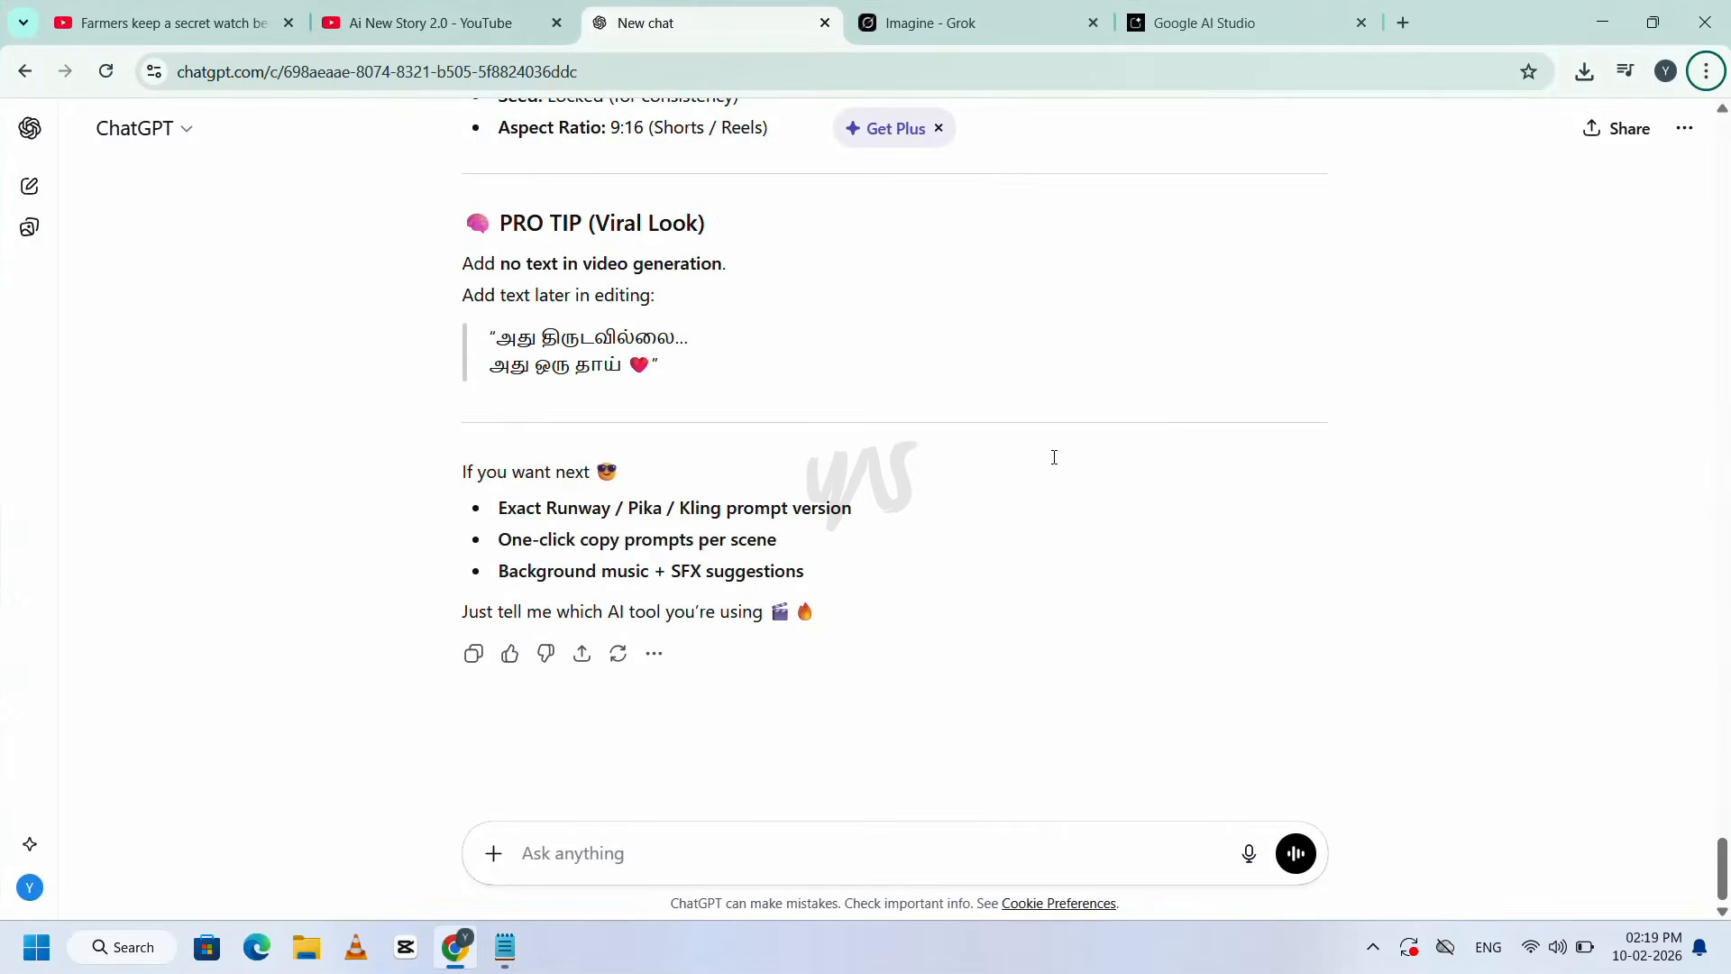
type("I need tamil single para voiceover for it .")
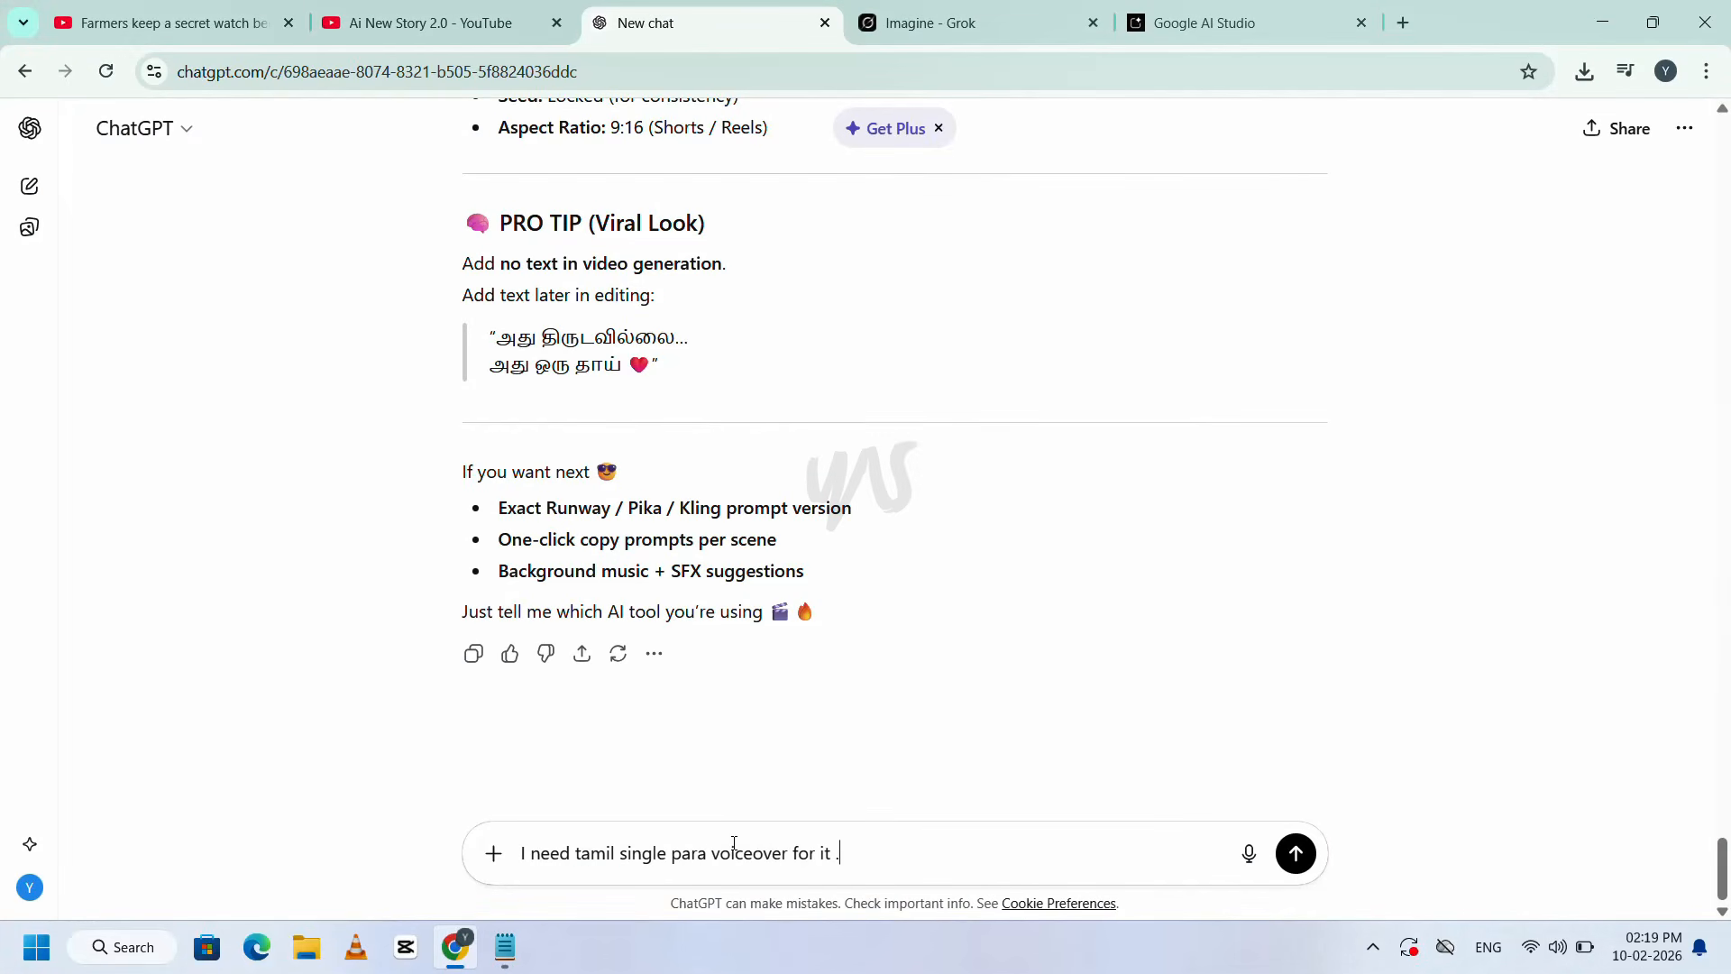
left_click(1296, 854)
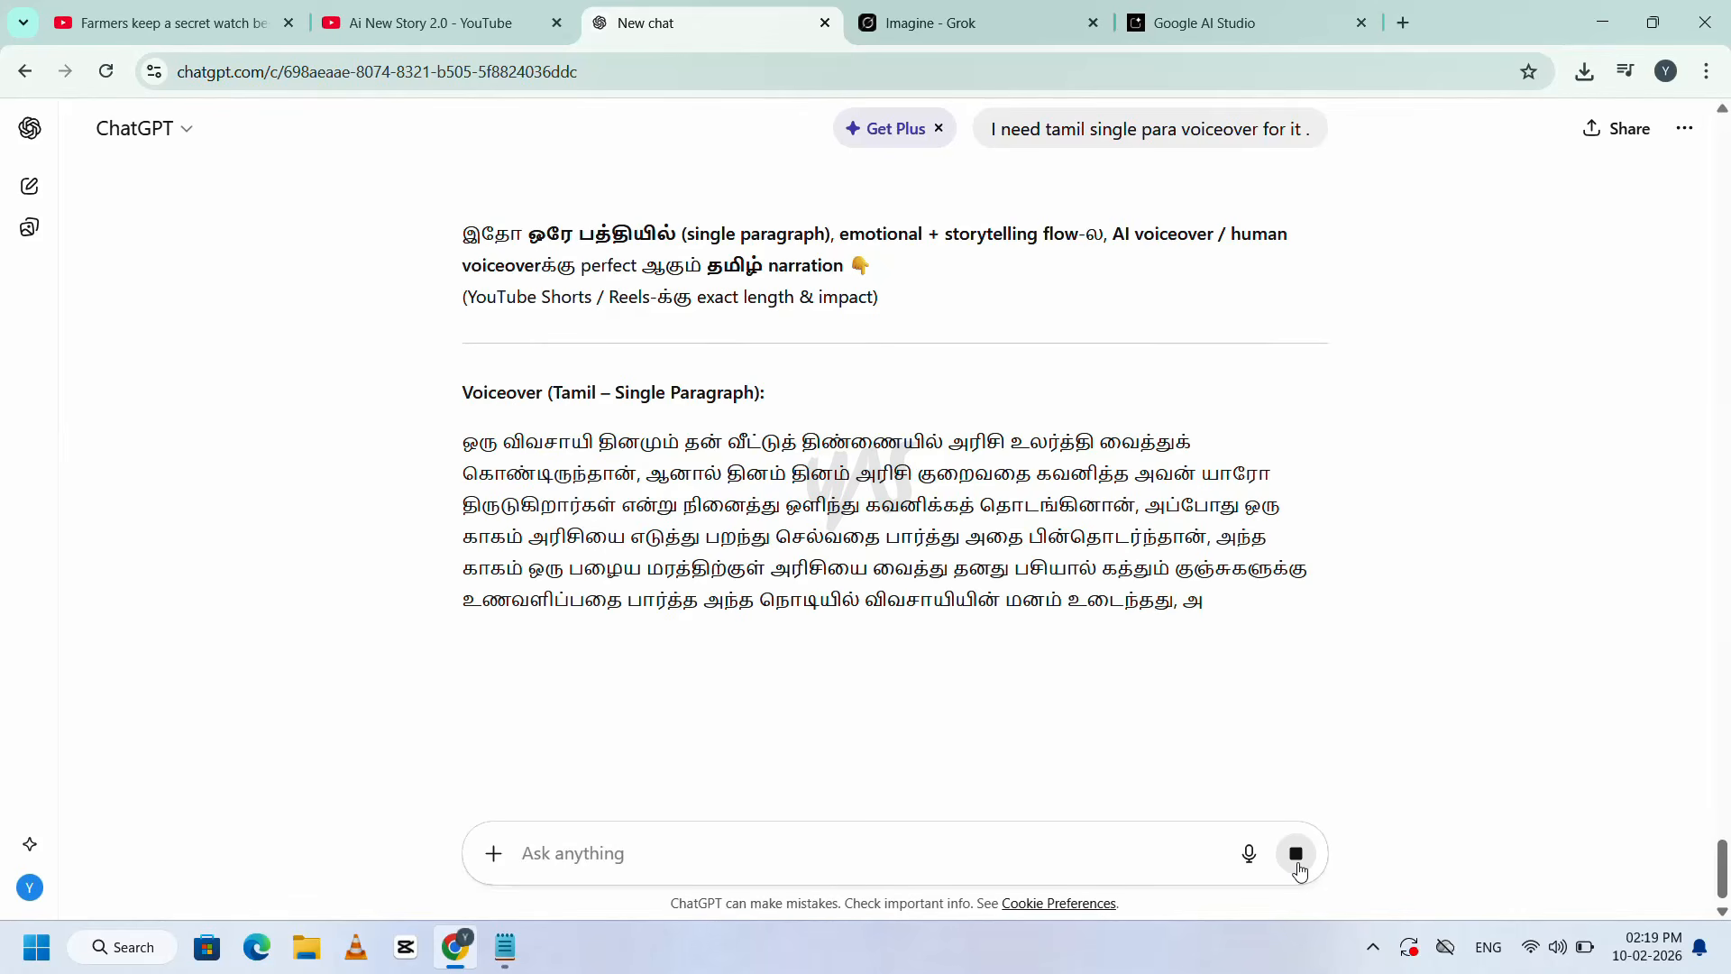
- Copy ChatGPT's Tamil voiceover paragraph and paste it as the text in Google AI Studio's Gemini text-to-speech playground, using Single-speaker audio mode
left_click_drag(712, 726, 462, 441)
key("ctrl+c")
left_click(1183, 12)
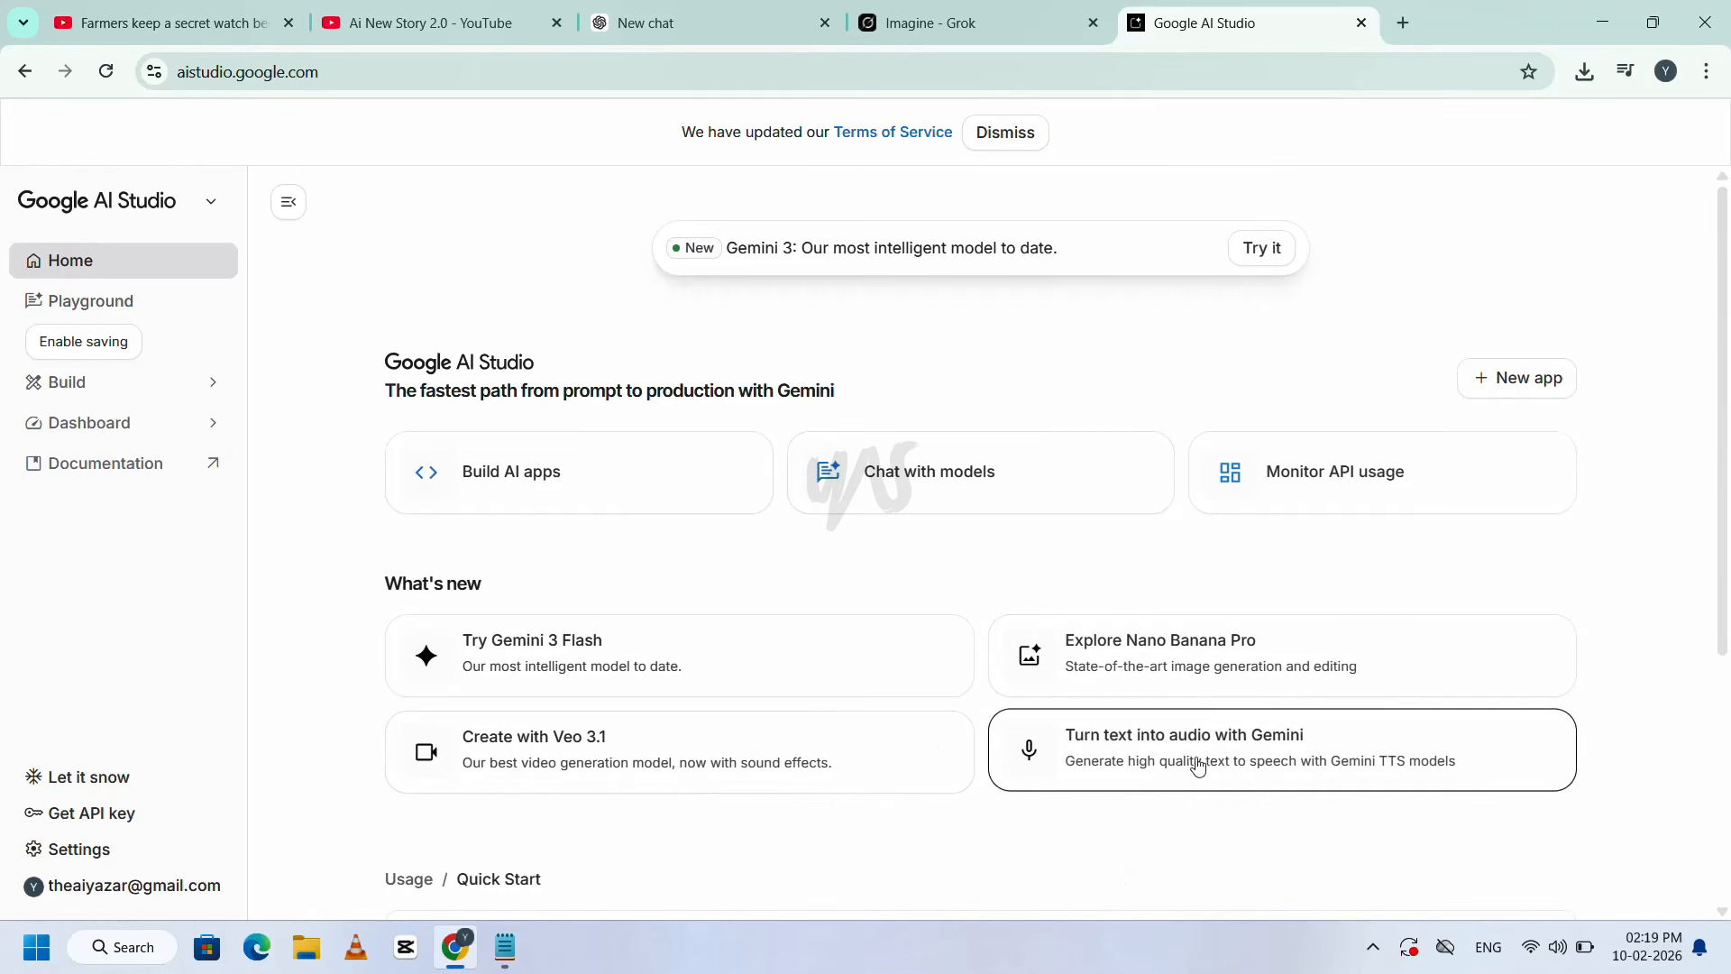
left_click(1250, 775)
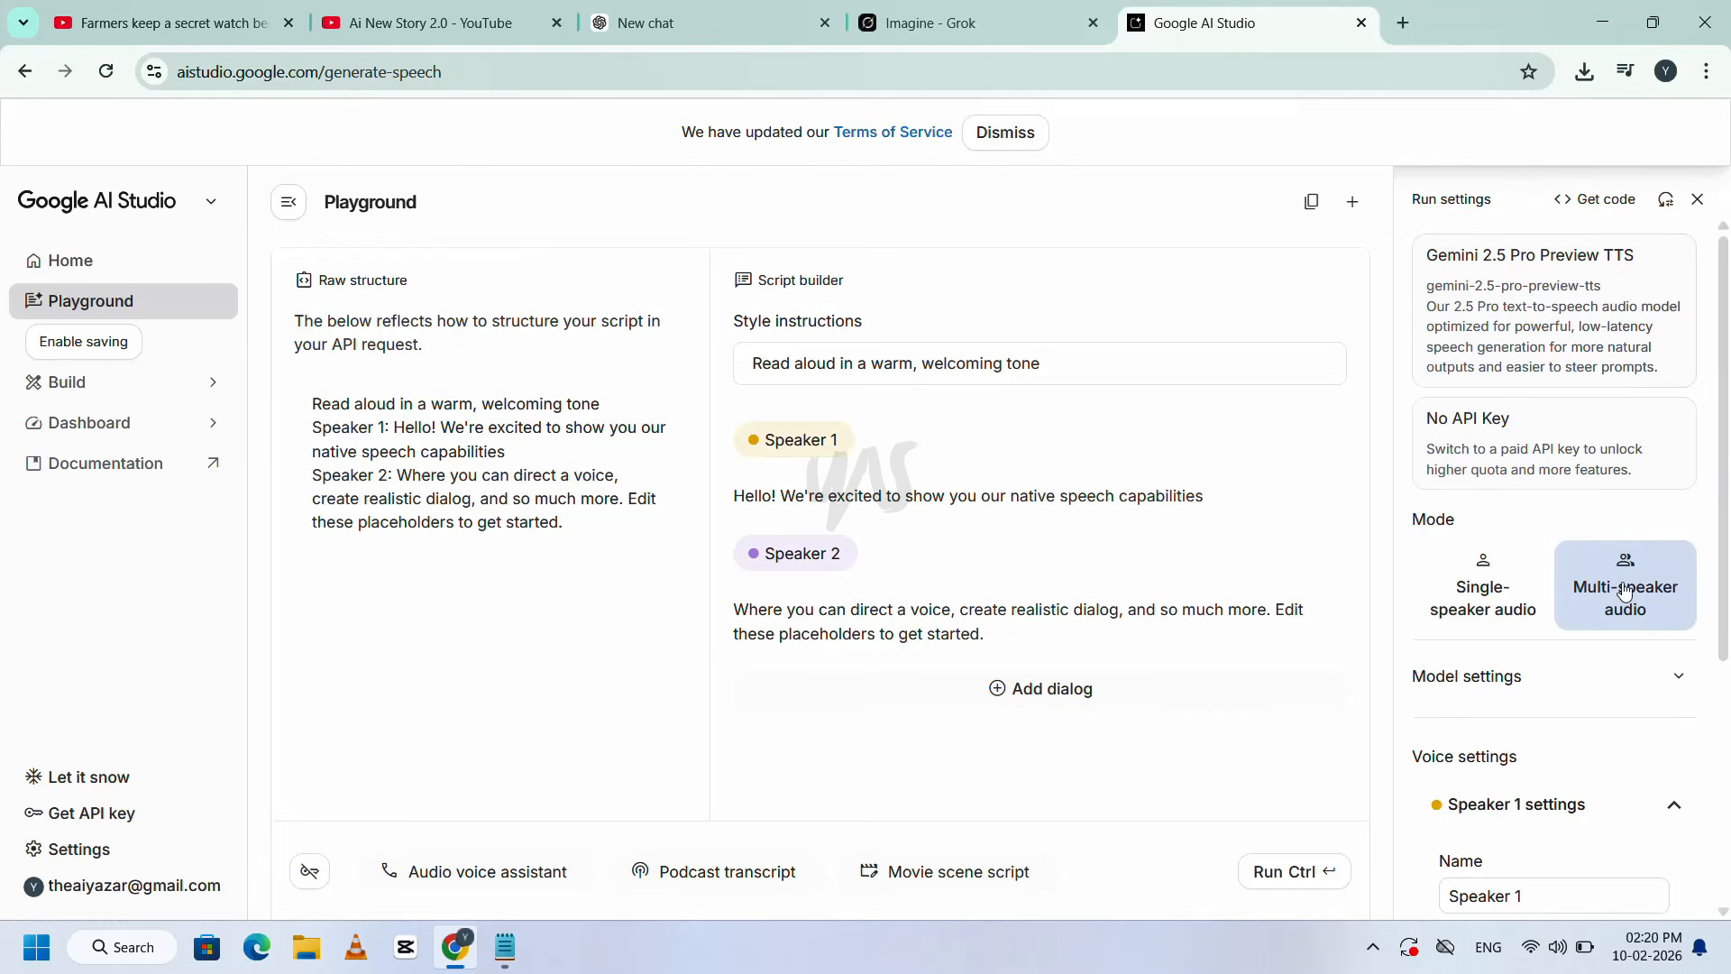
left_click(1493, 604)
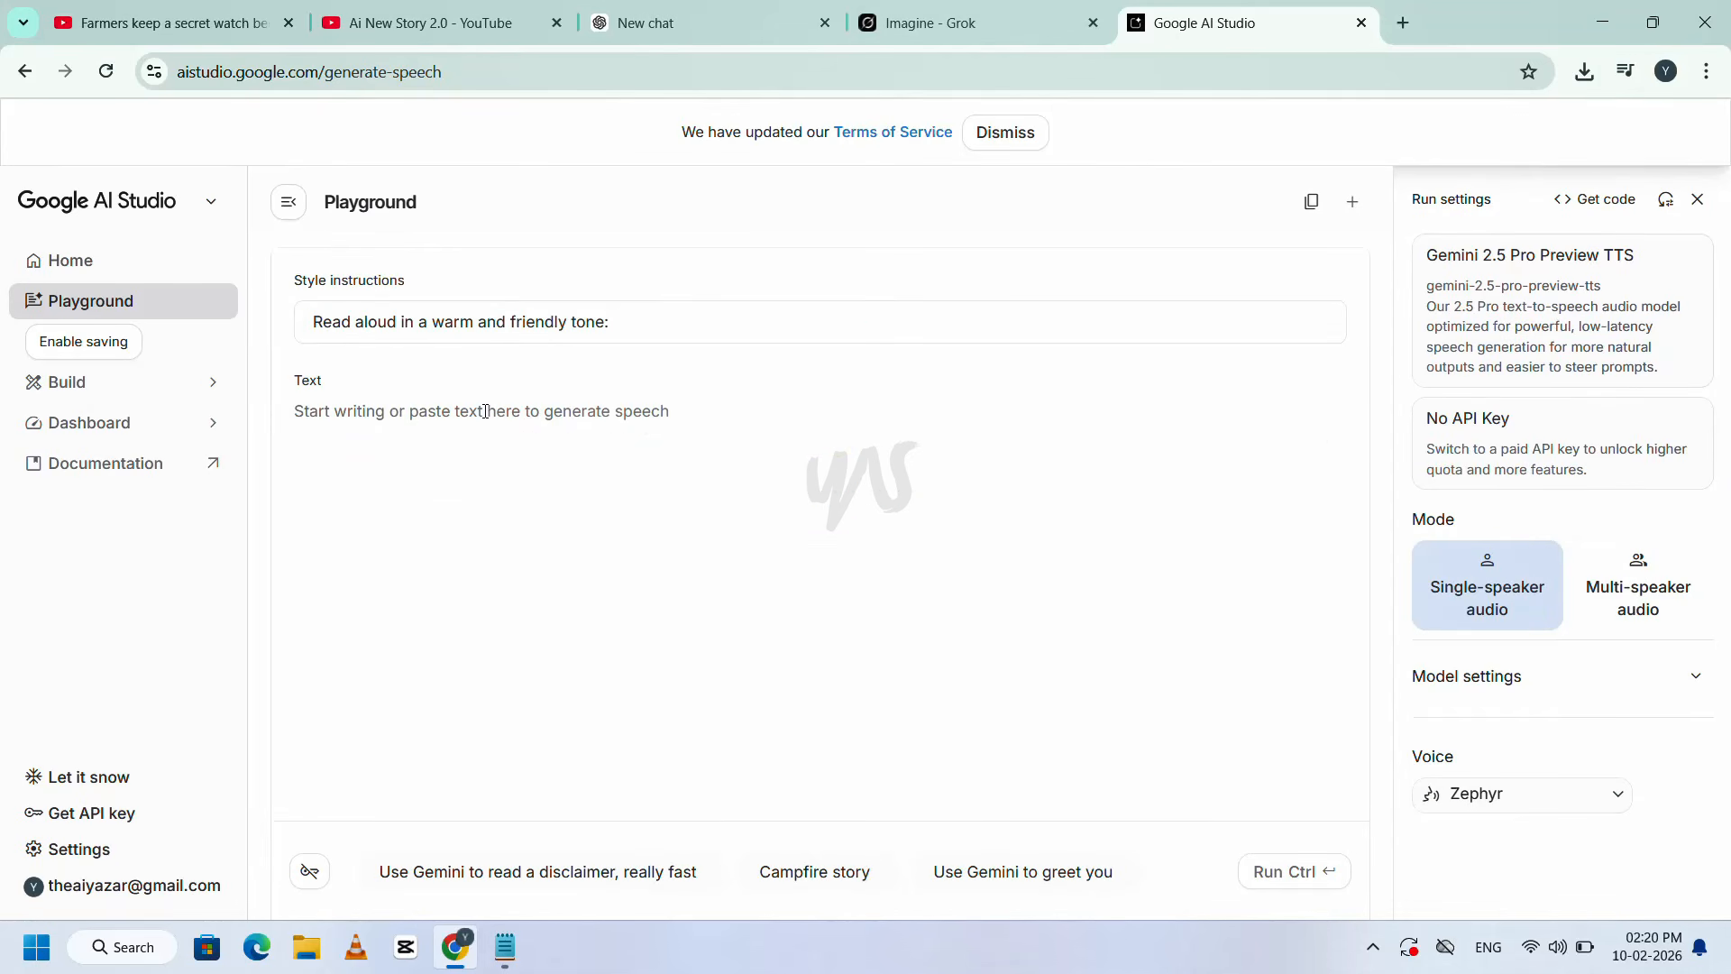
key("ctrl+v")
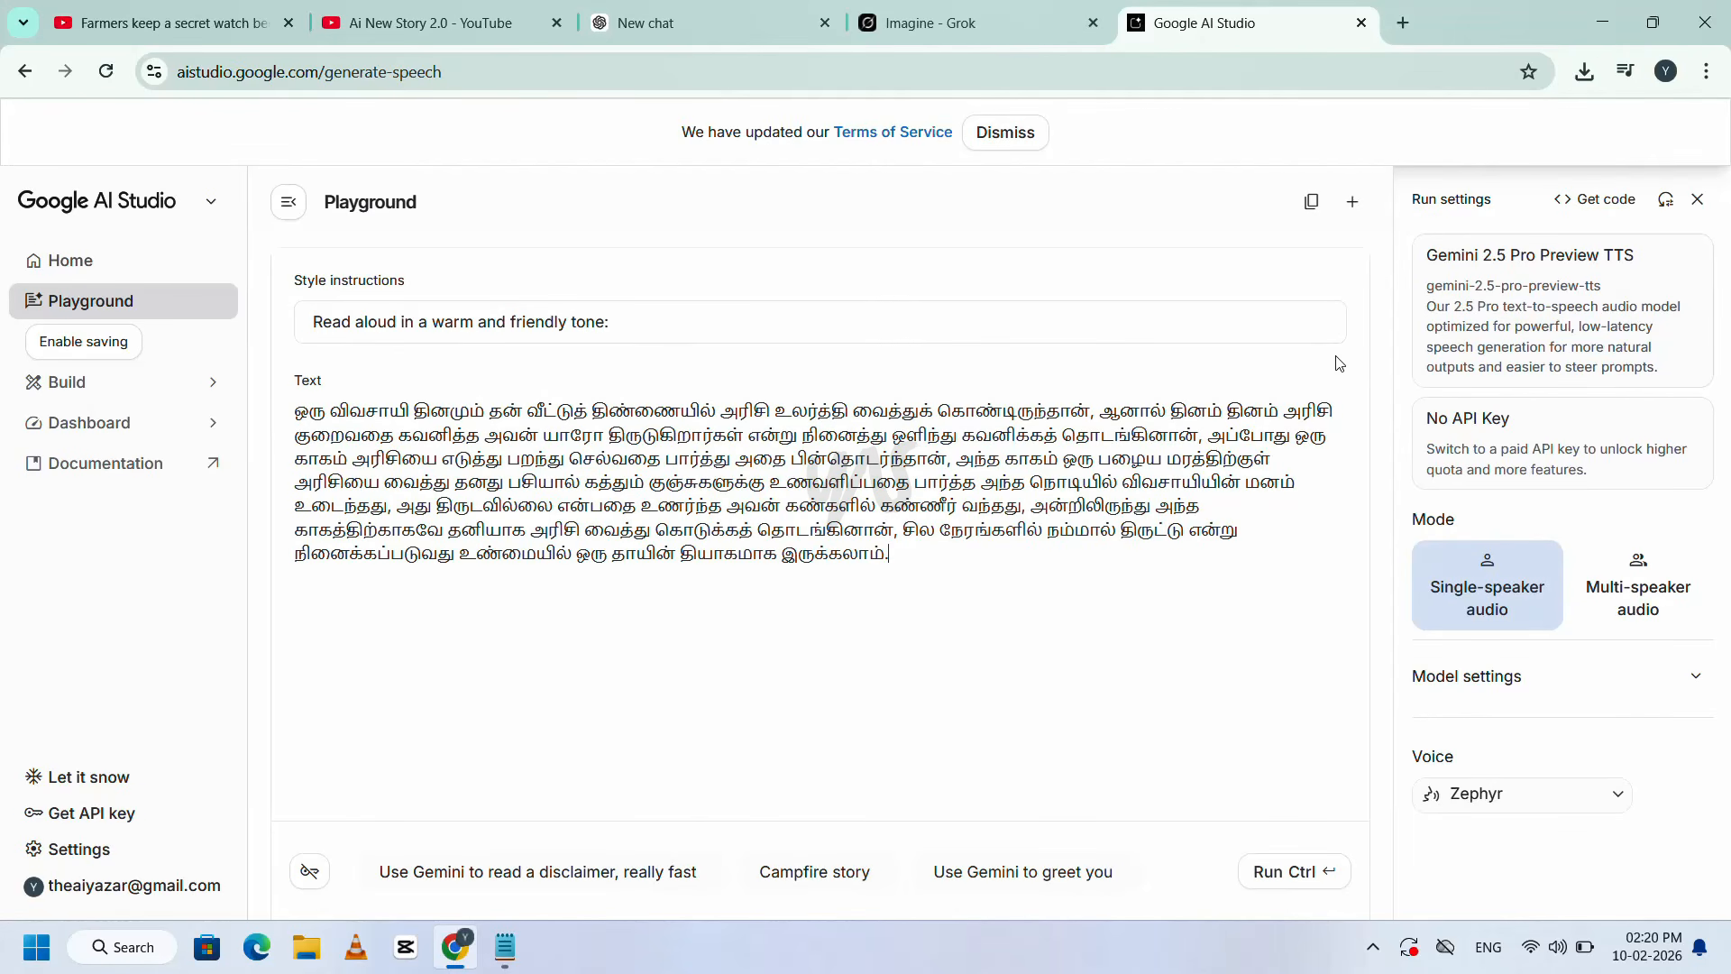
- Preview the Zephyr, Puck and Charon voices, choose Charon and generate the Tamil voiceover audio
left_click(1567, 800)
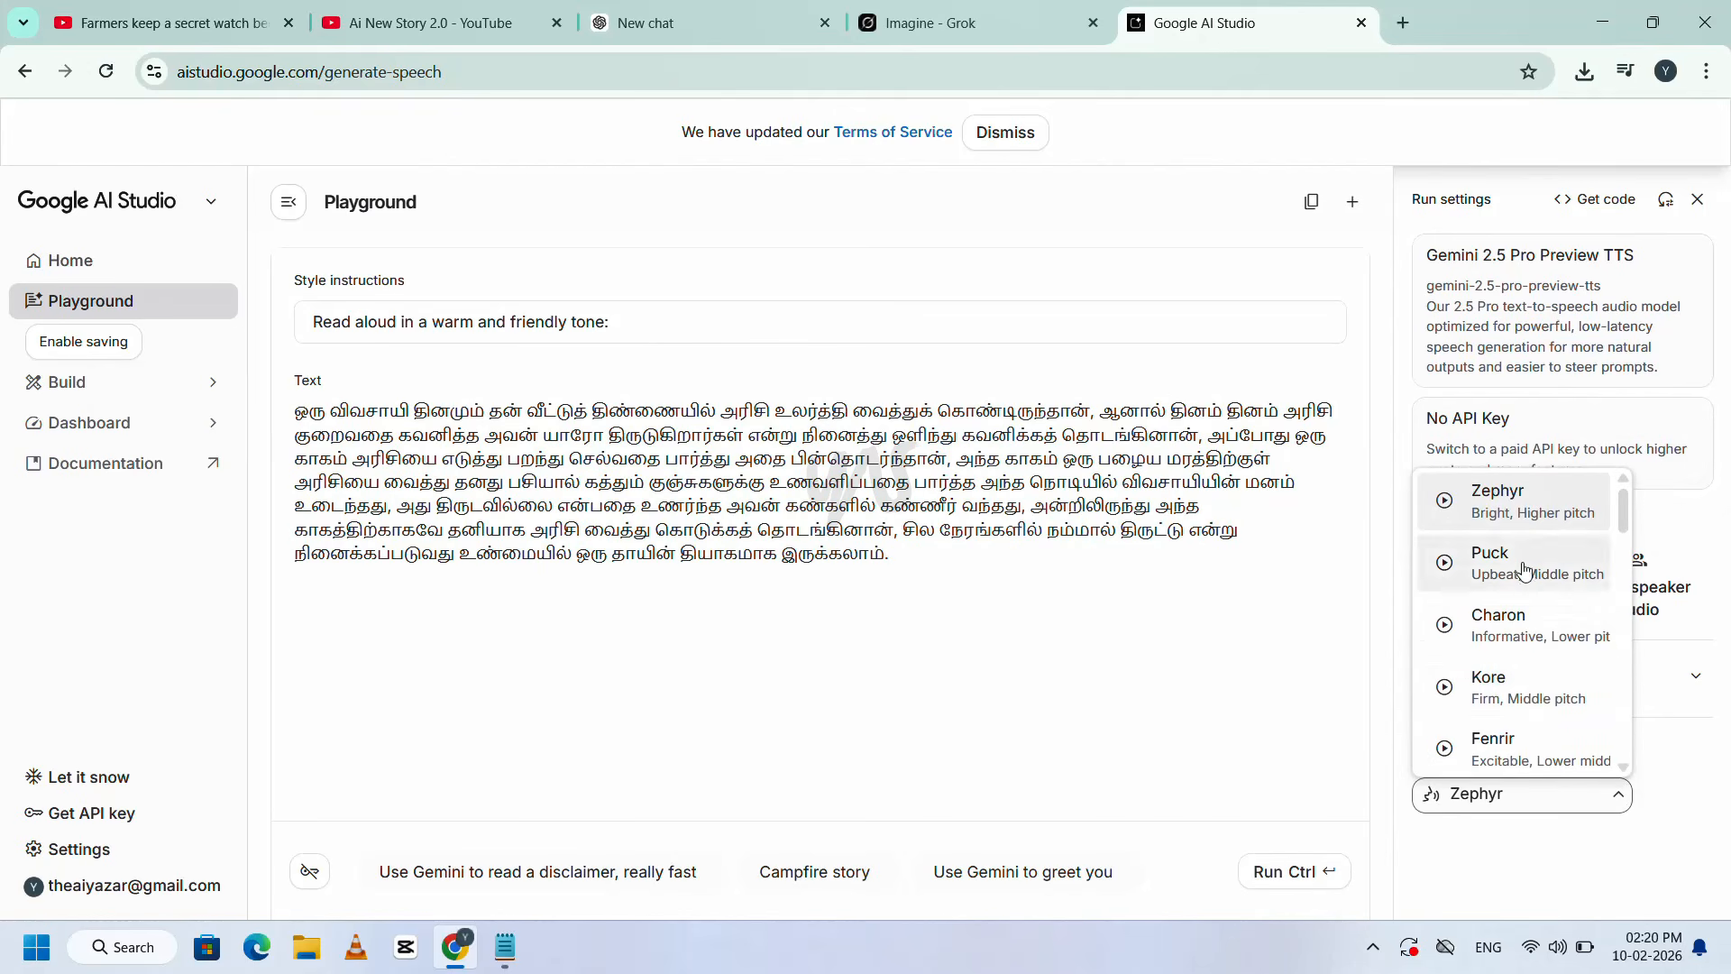
left_click(1444, 501)
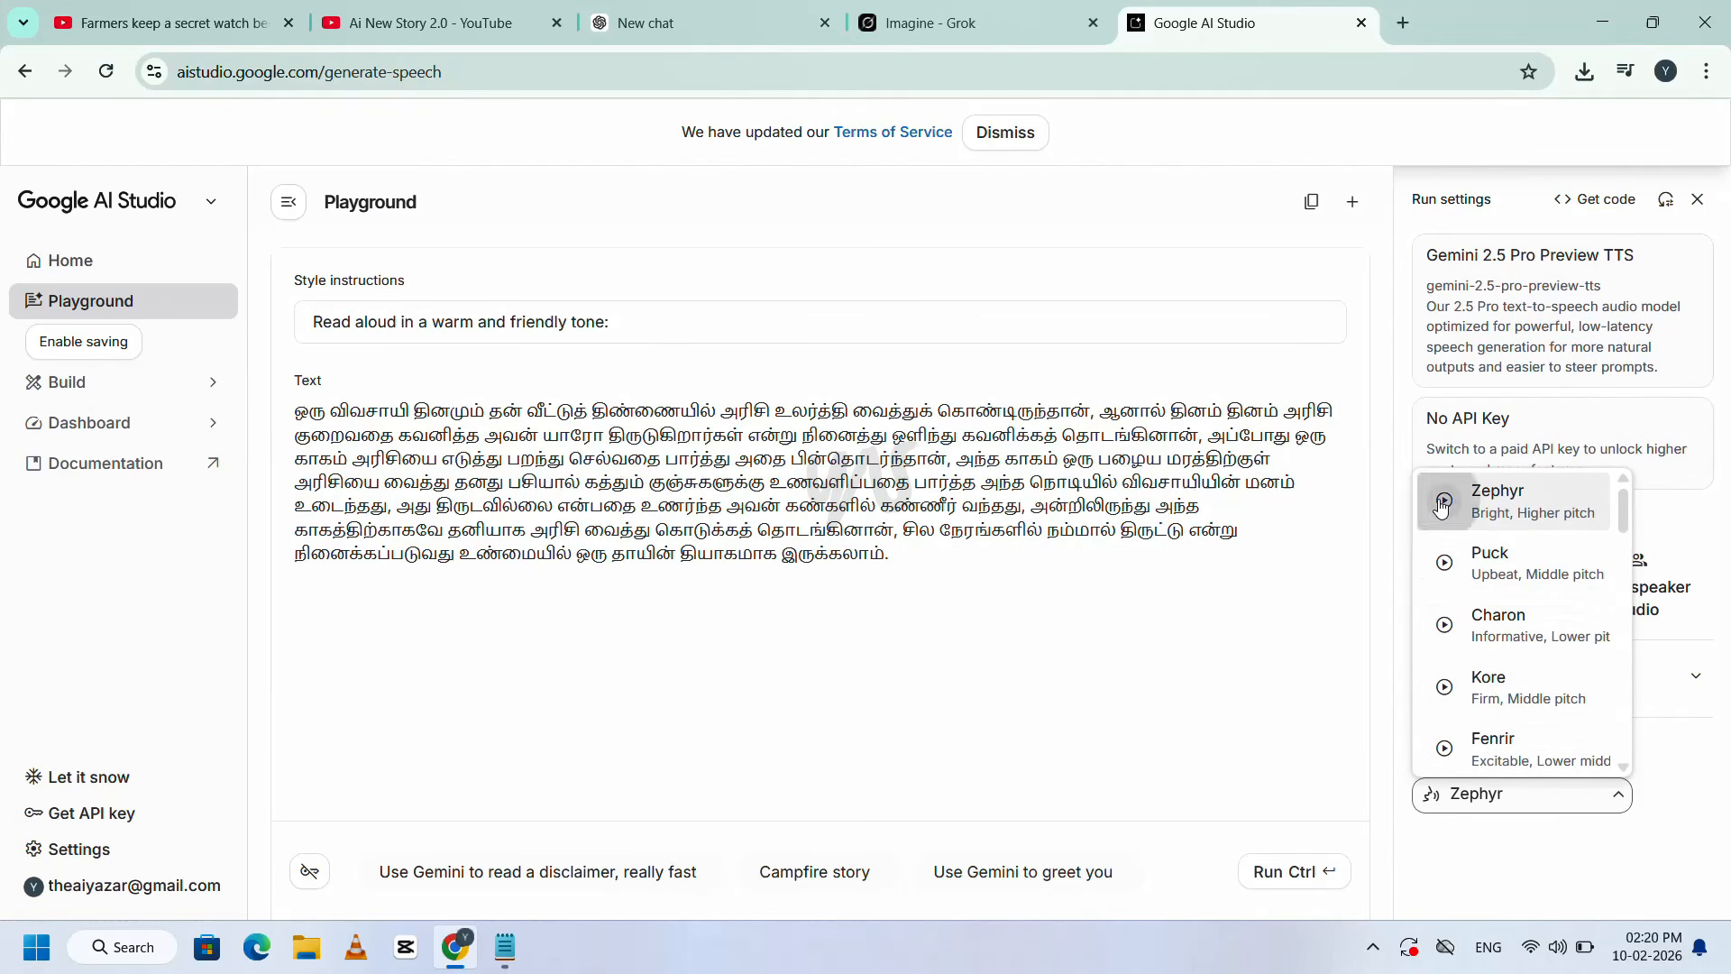
left_click(1444, 564)
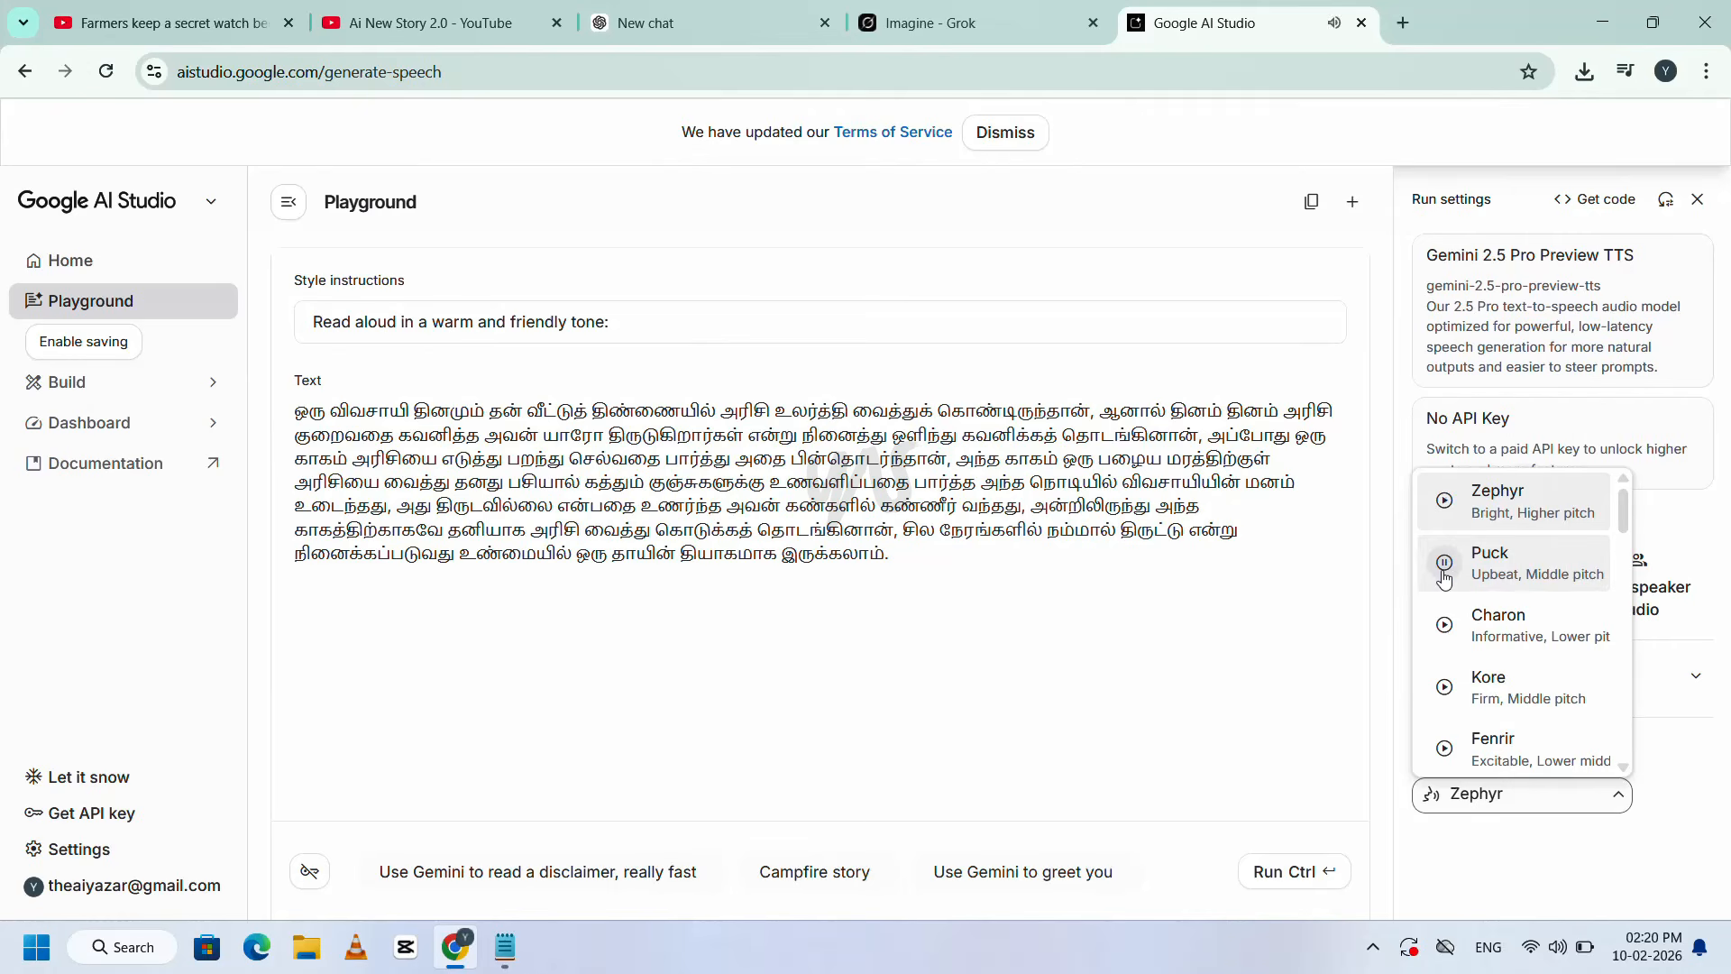
left_click(1445, 625)
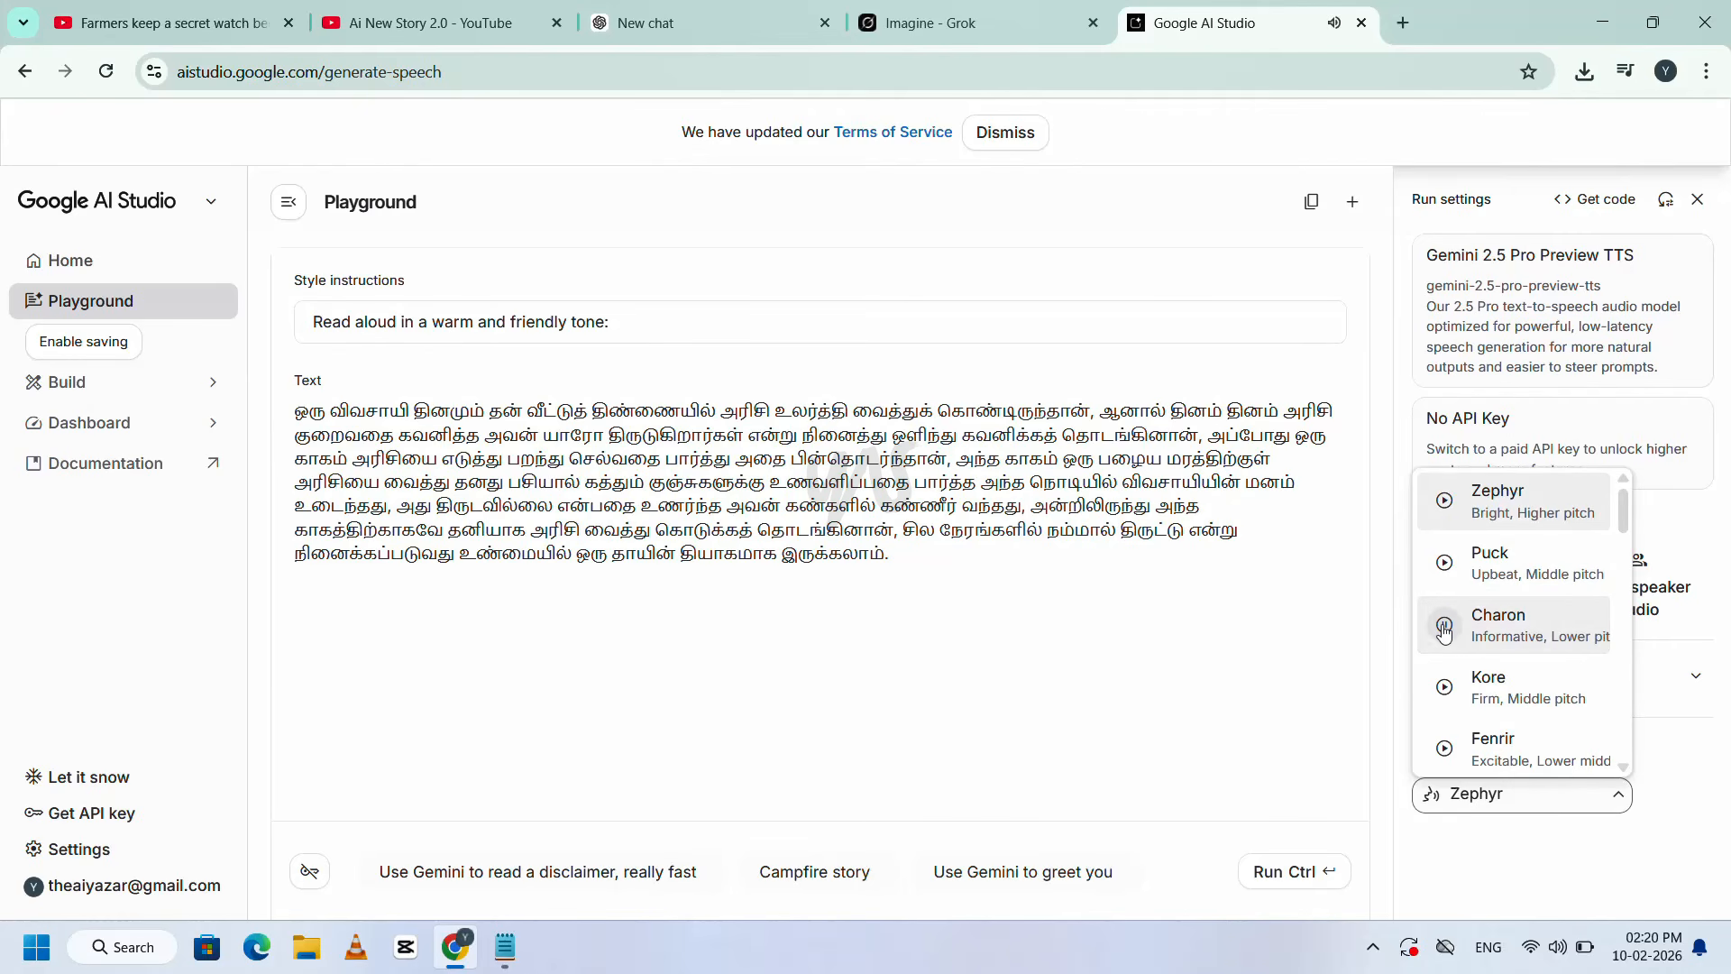
left_click(1520, 628)
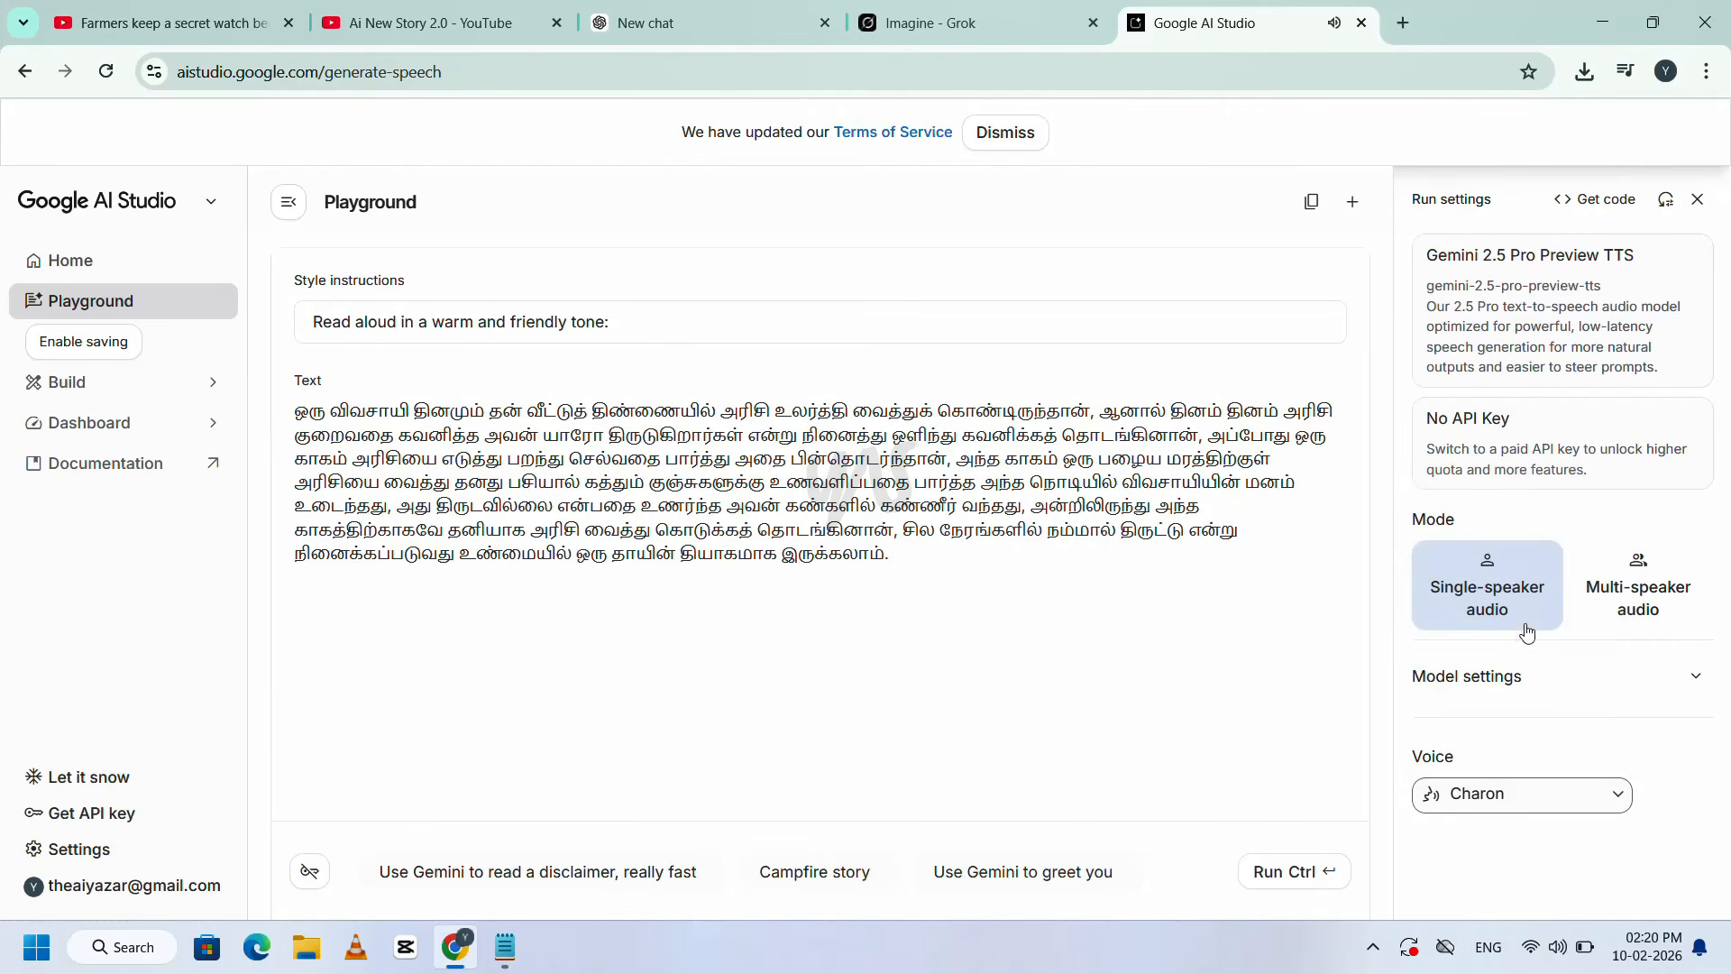
left_click(1285, 879)
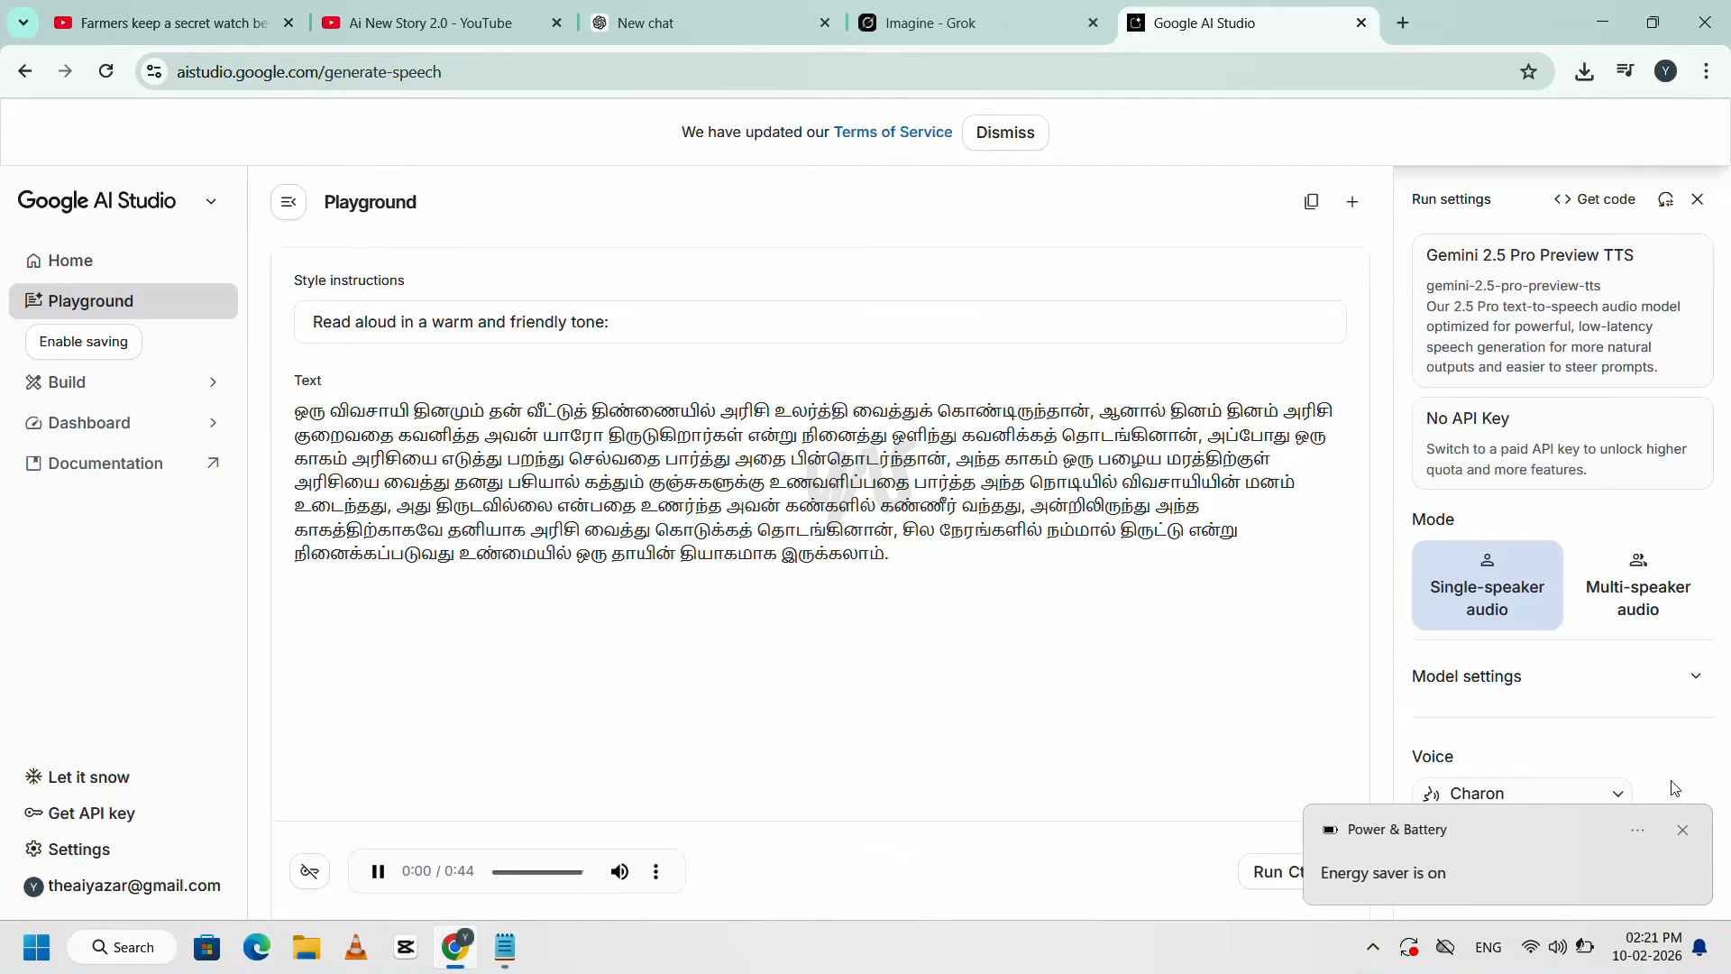
- Download the generated Tamil voiceover audio file and pause its playback in the playground
left_click(1685, 830)
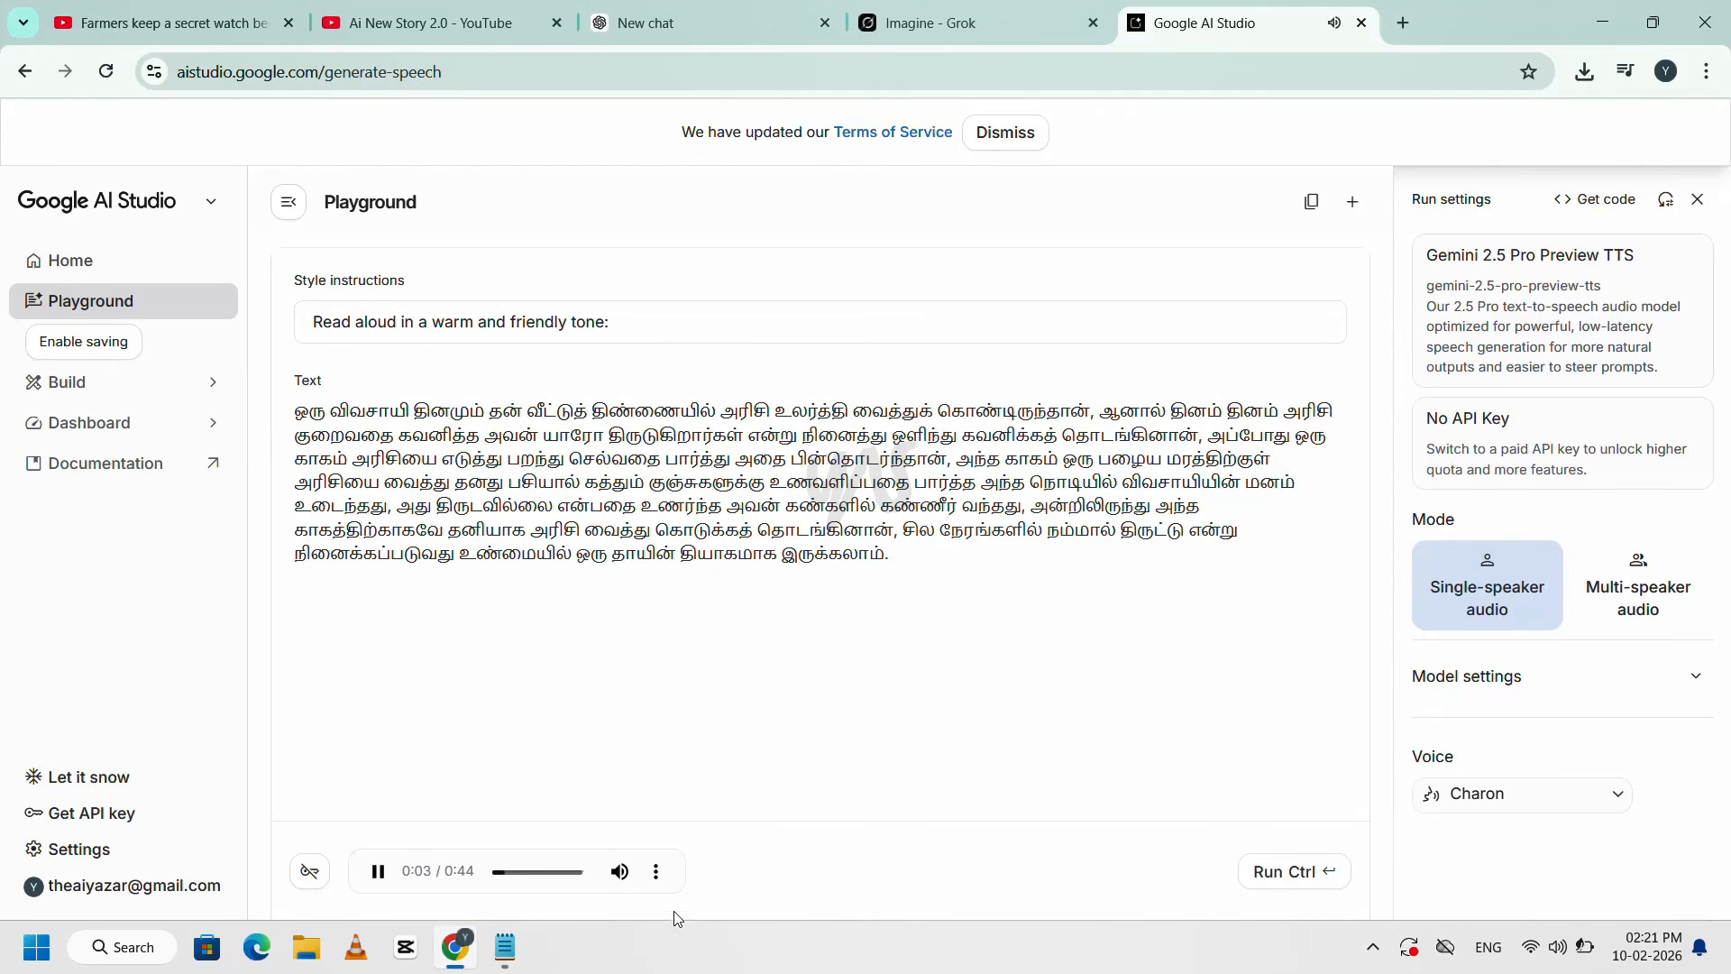
left_click(655, 873)
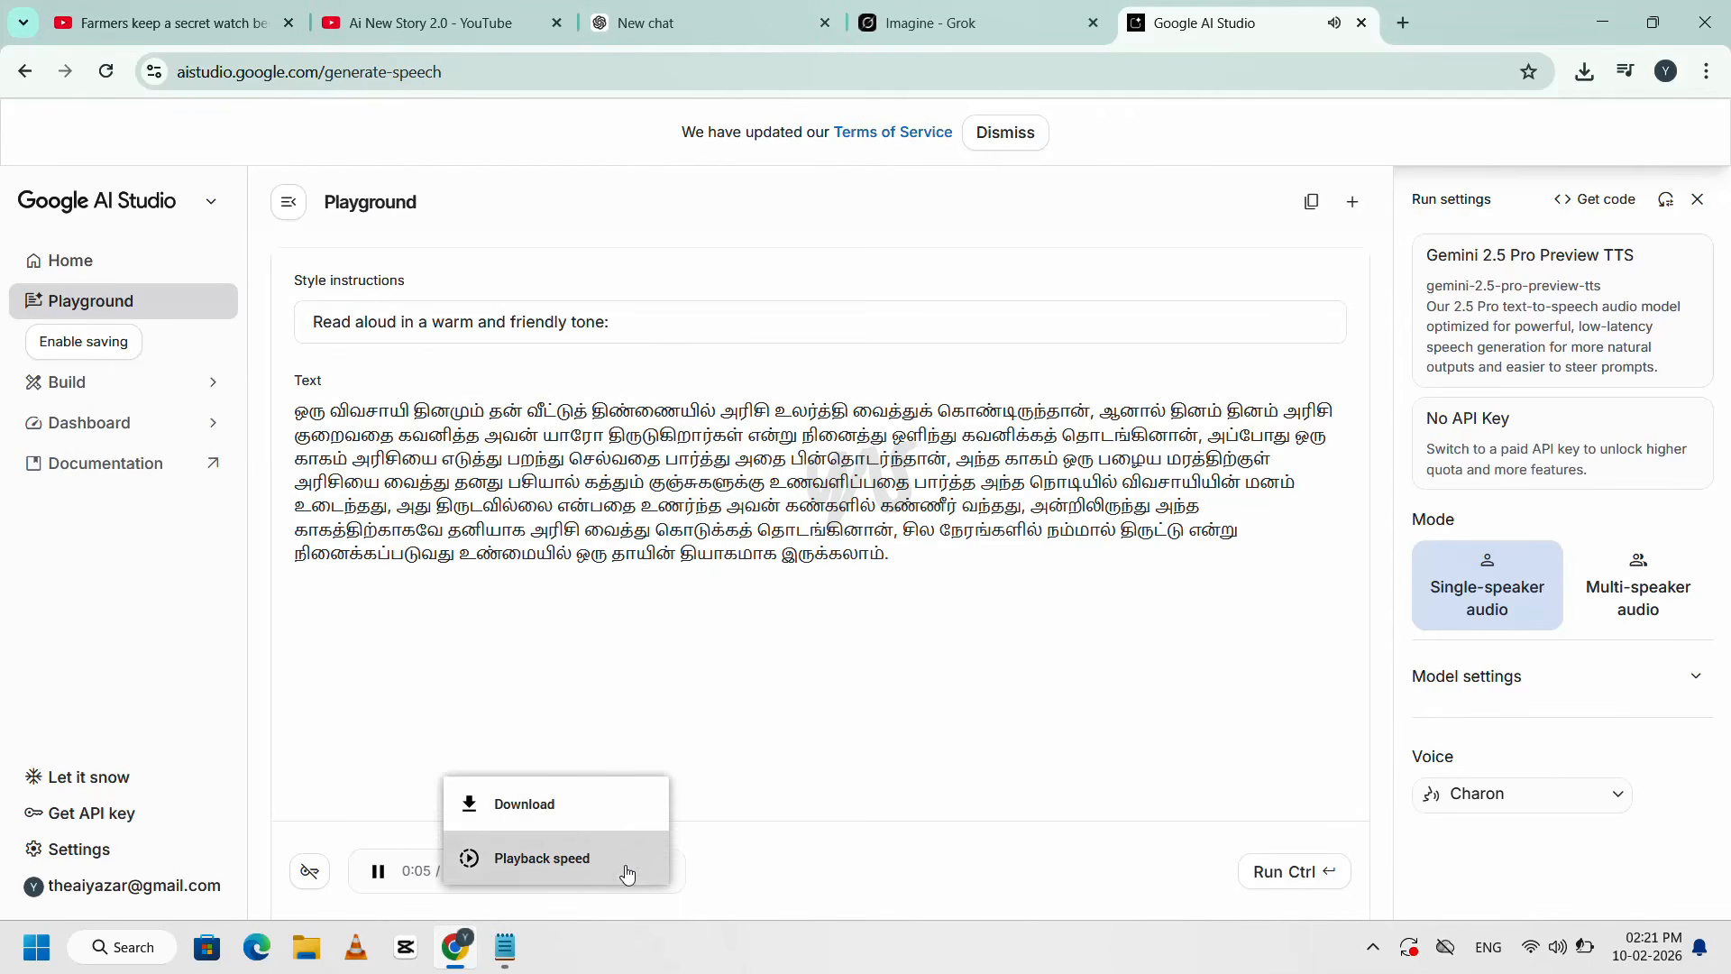
left_click(588, 805)
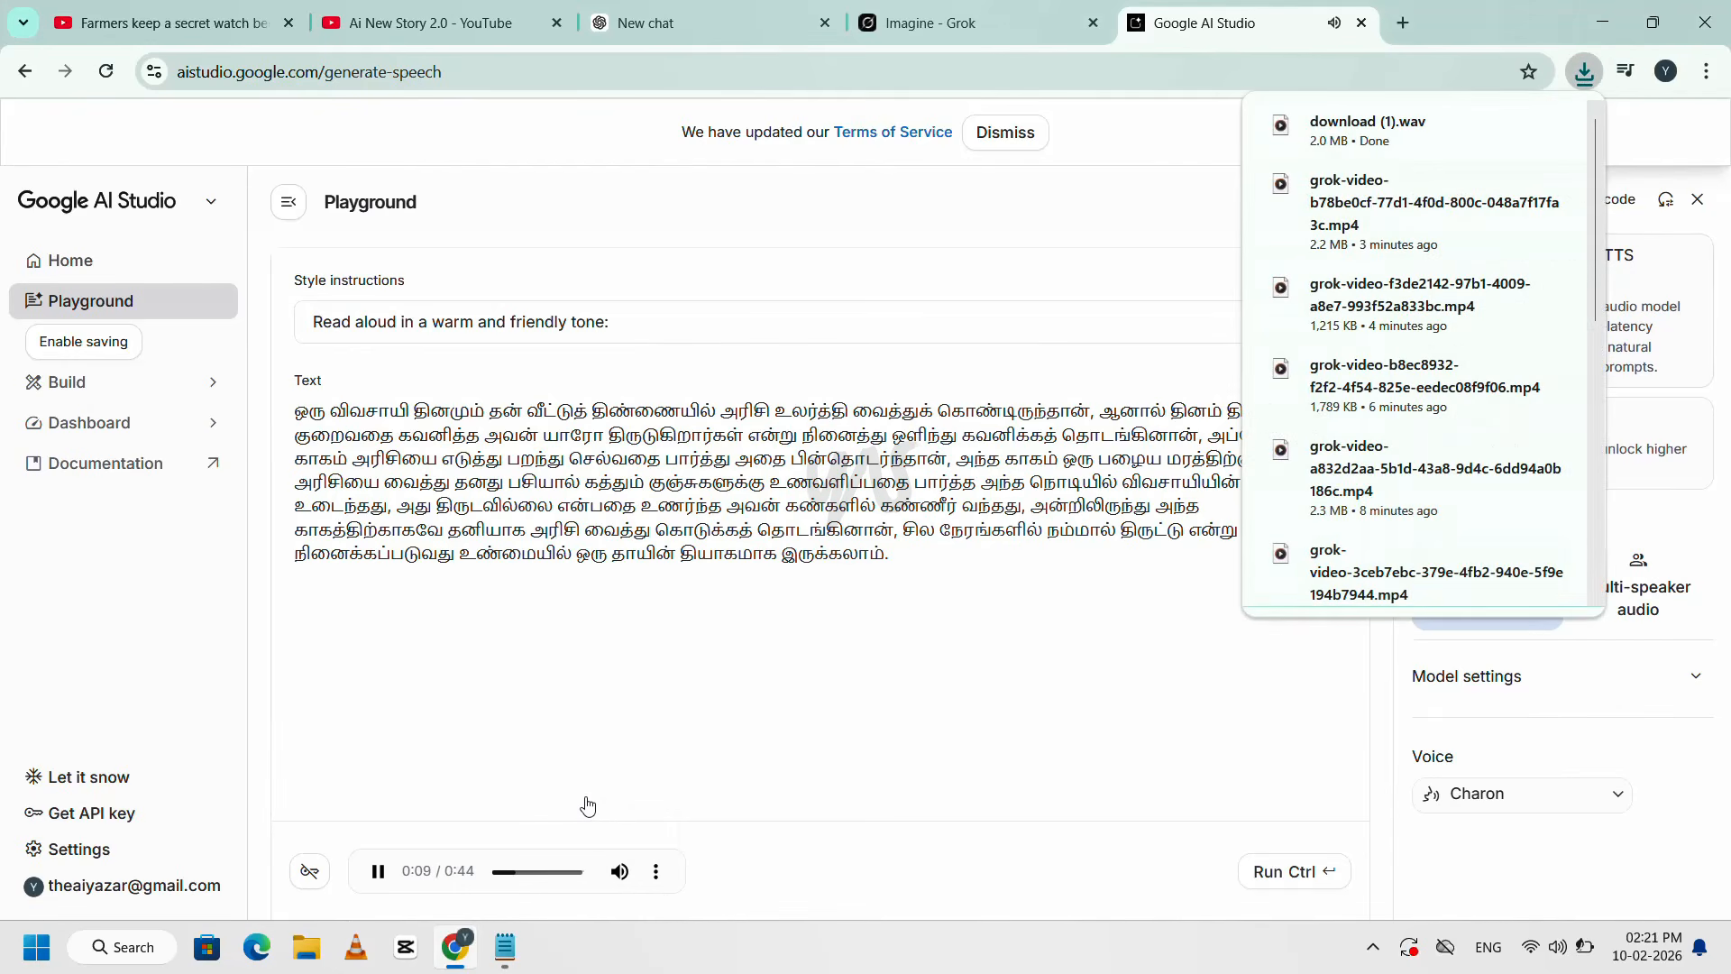
left_click(378, 871)
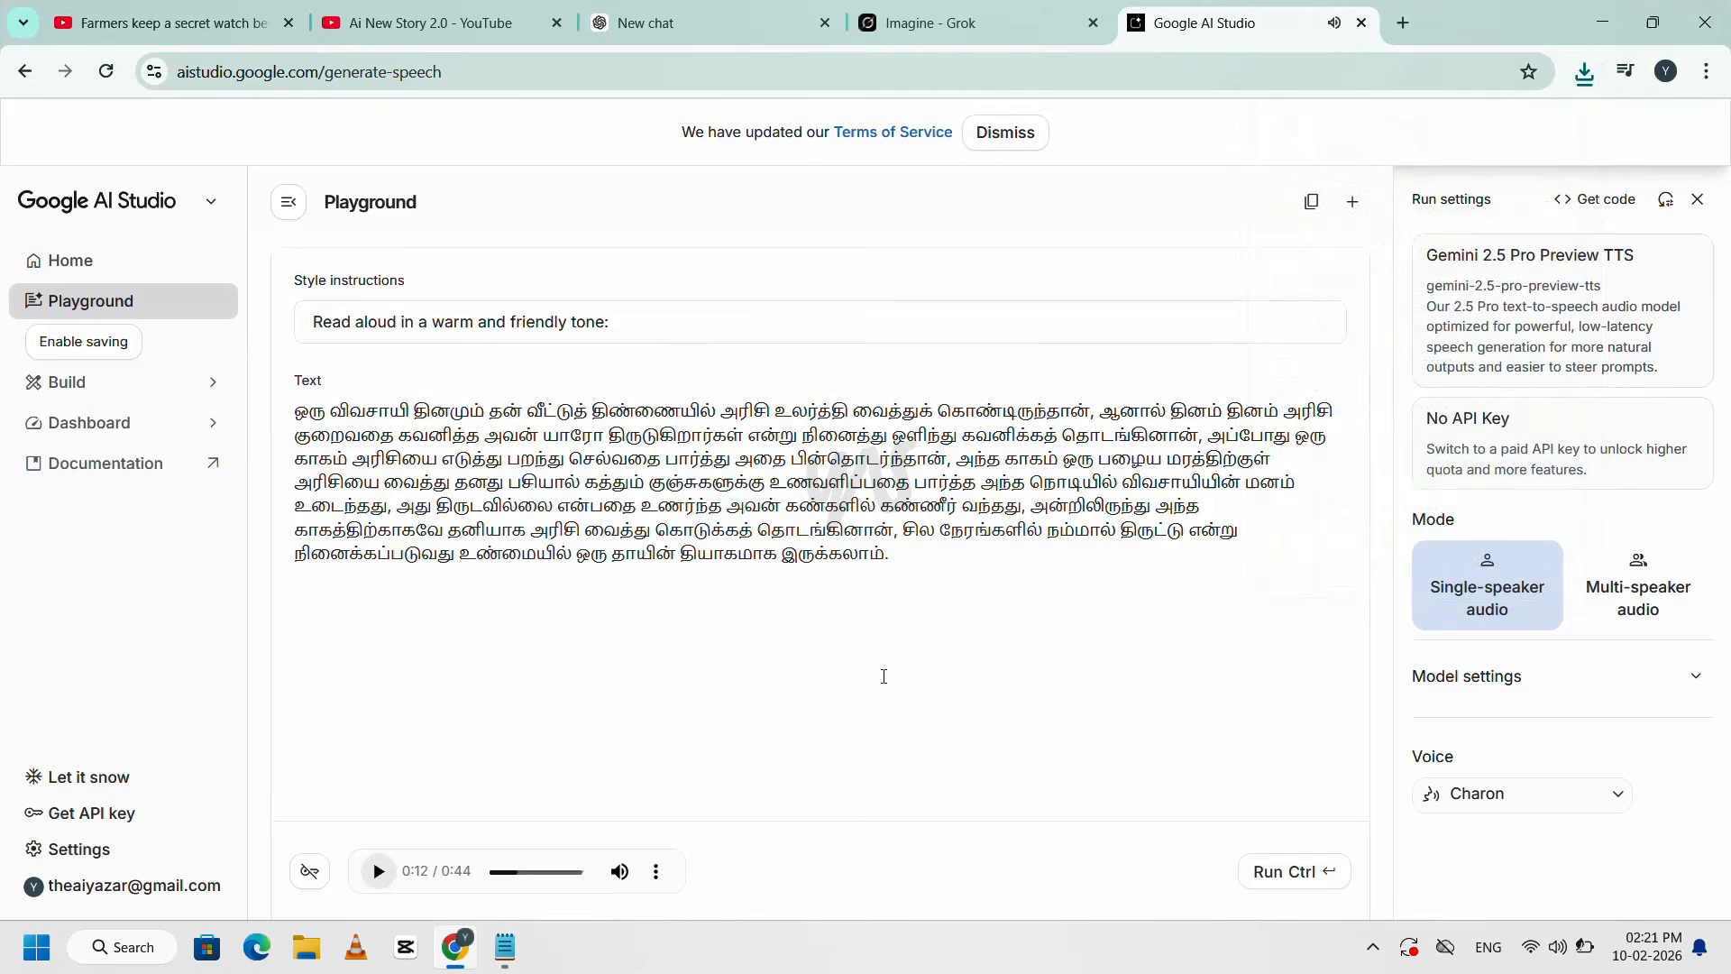
- Copy the green check mark in the Notepad checklist to the end of "6.Generate Tamil Voiceover", then return to the browser
key("alt+Tab")
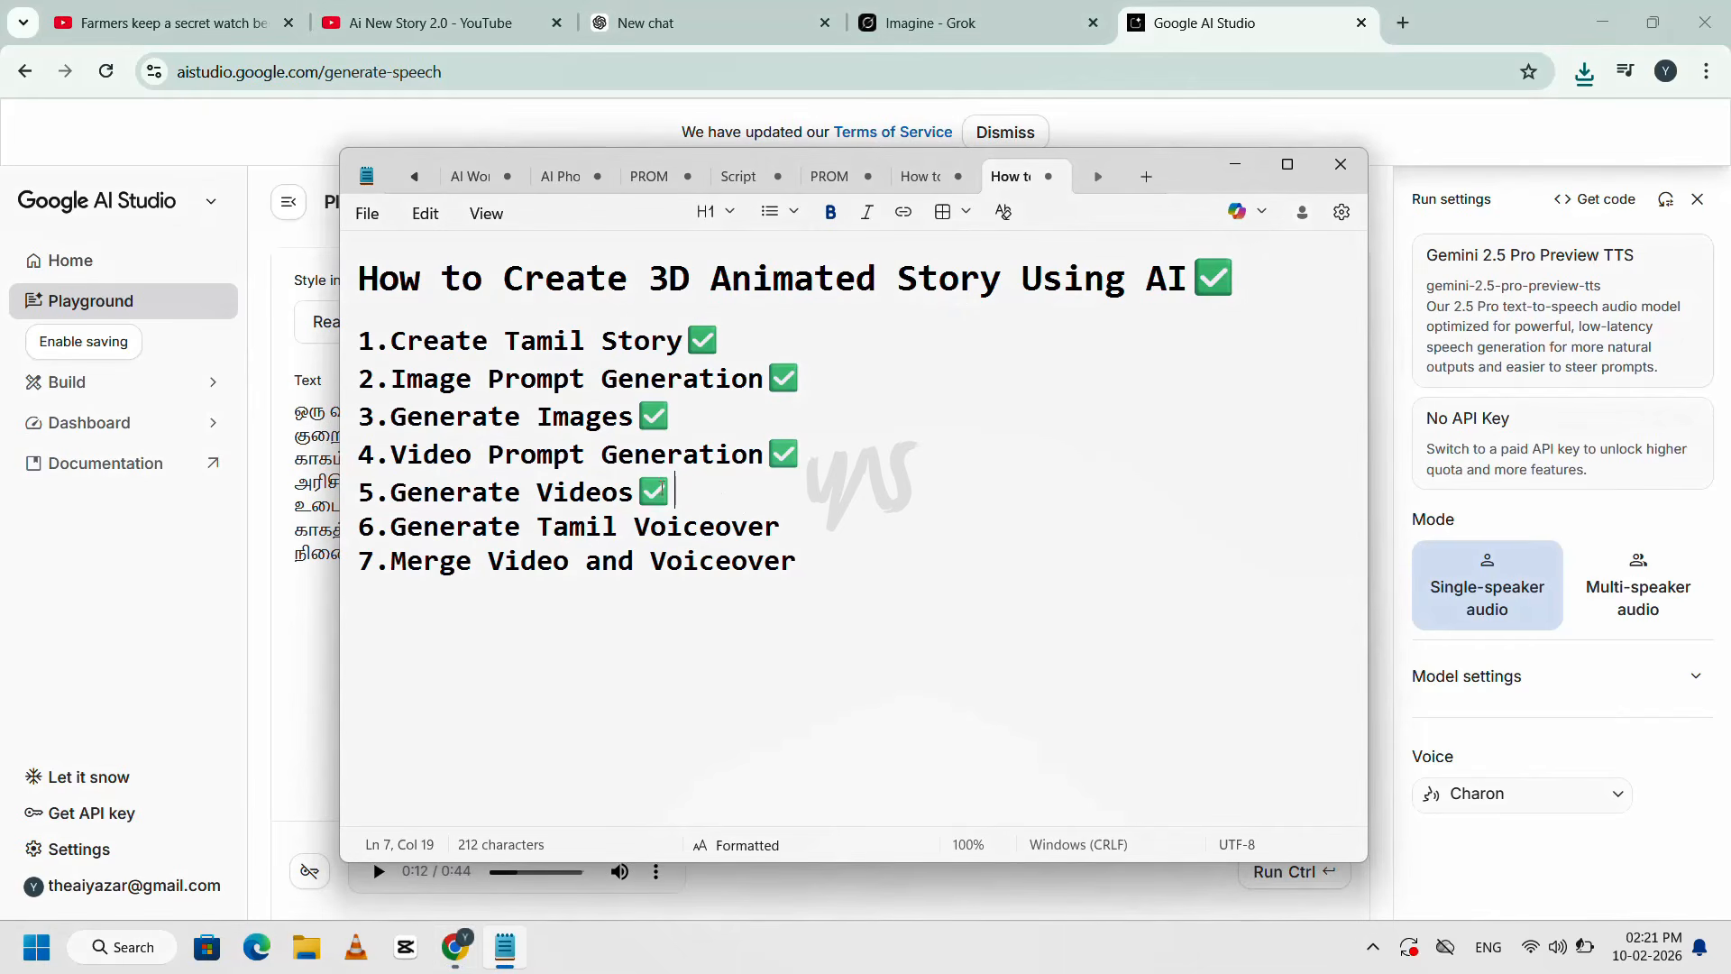
left_click_drag(661, 490, 635, 488)
key("ctrl+c")
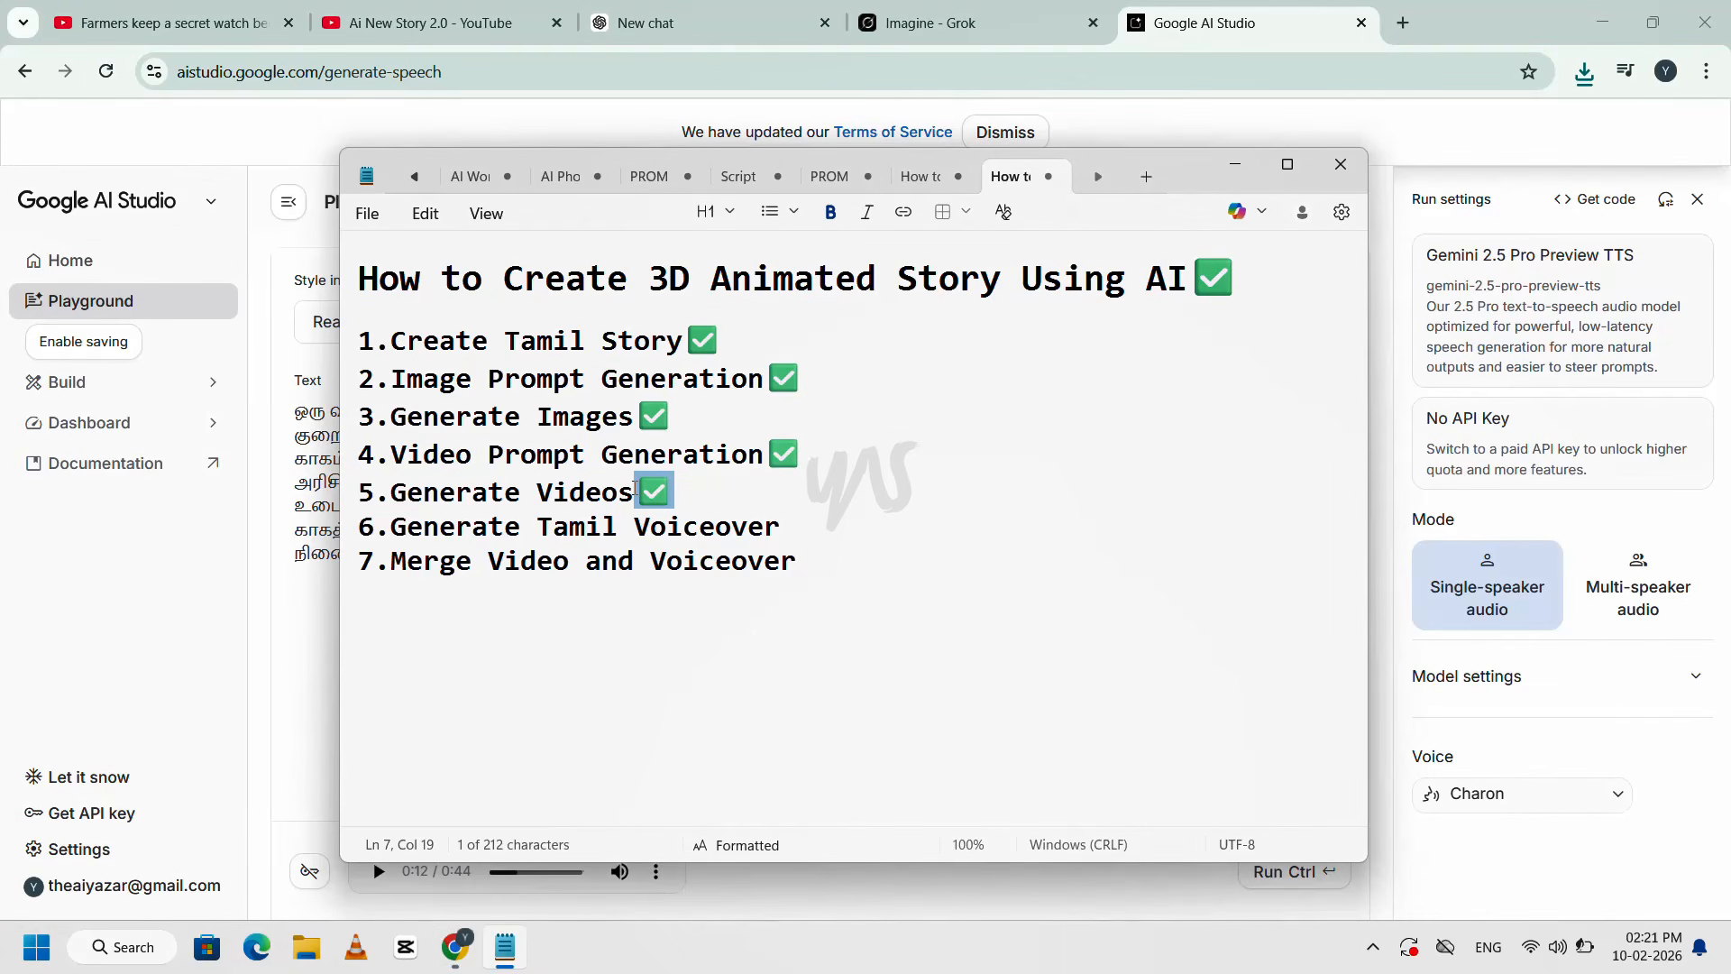
left_click(798, 521)
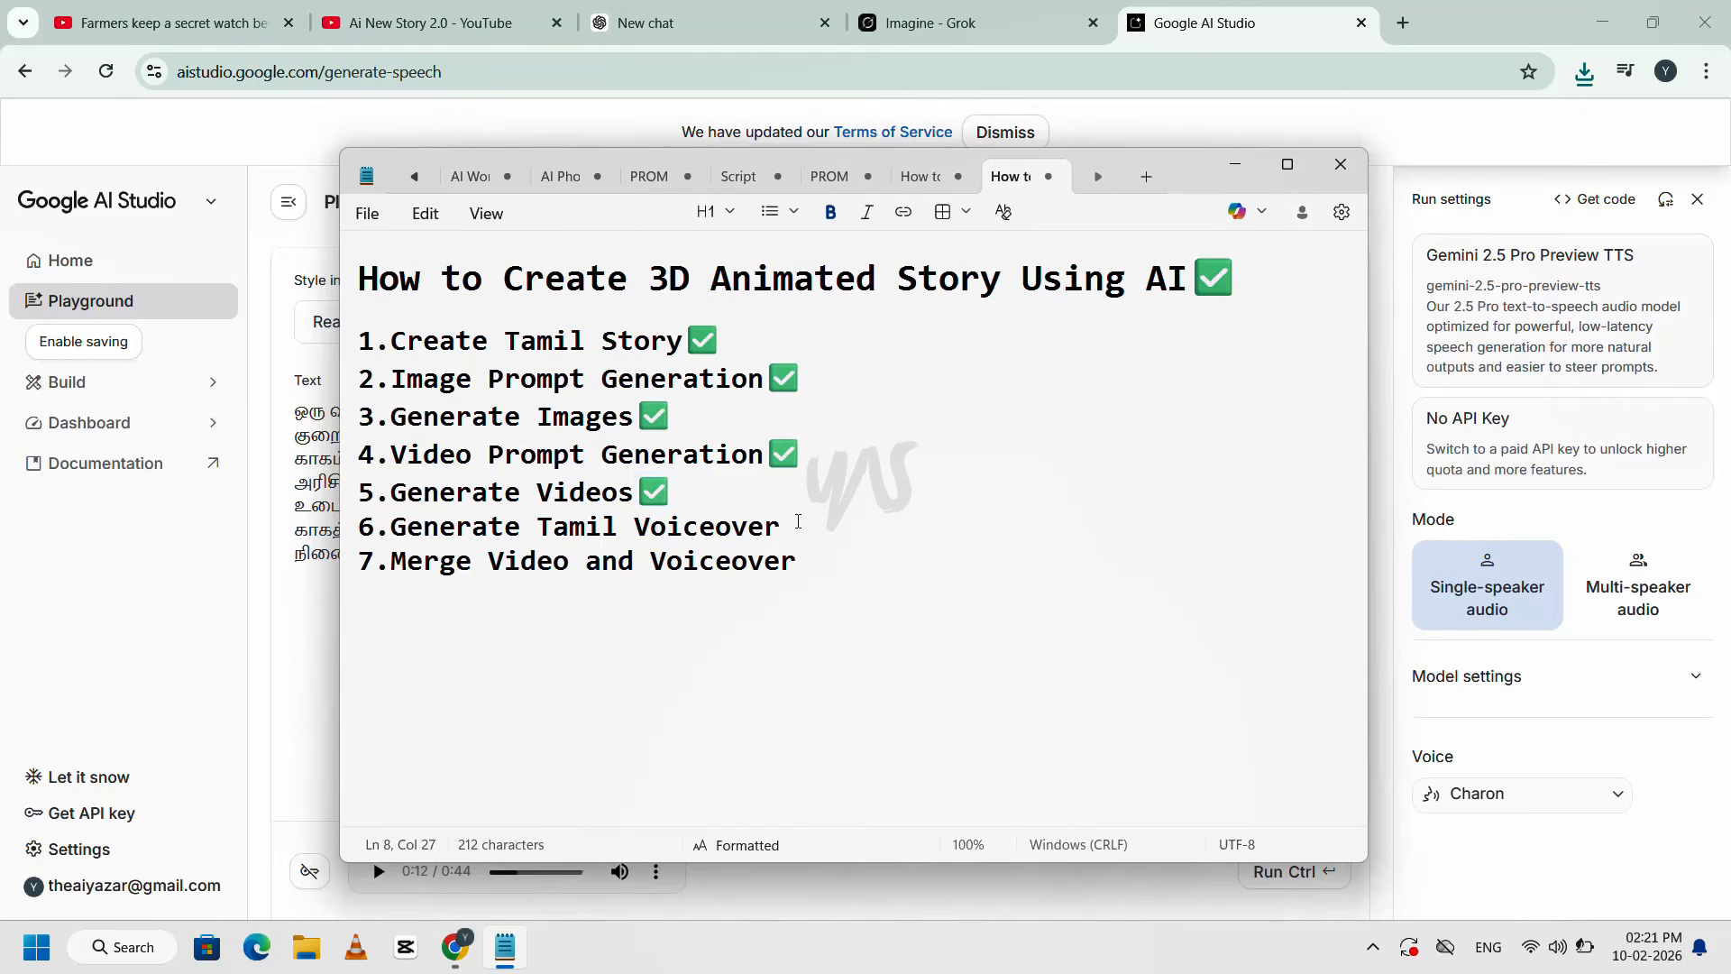
key("ctrl+v")
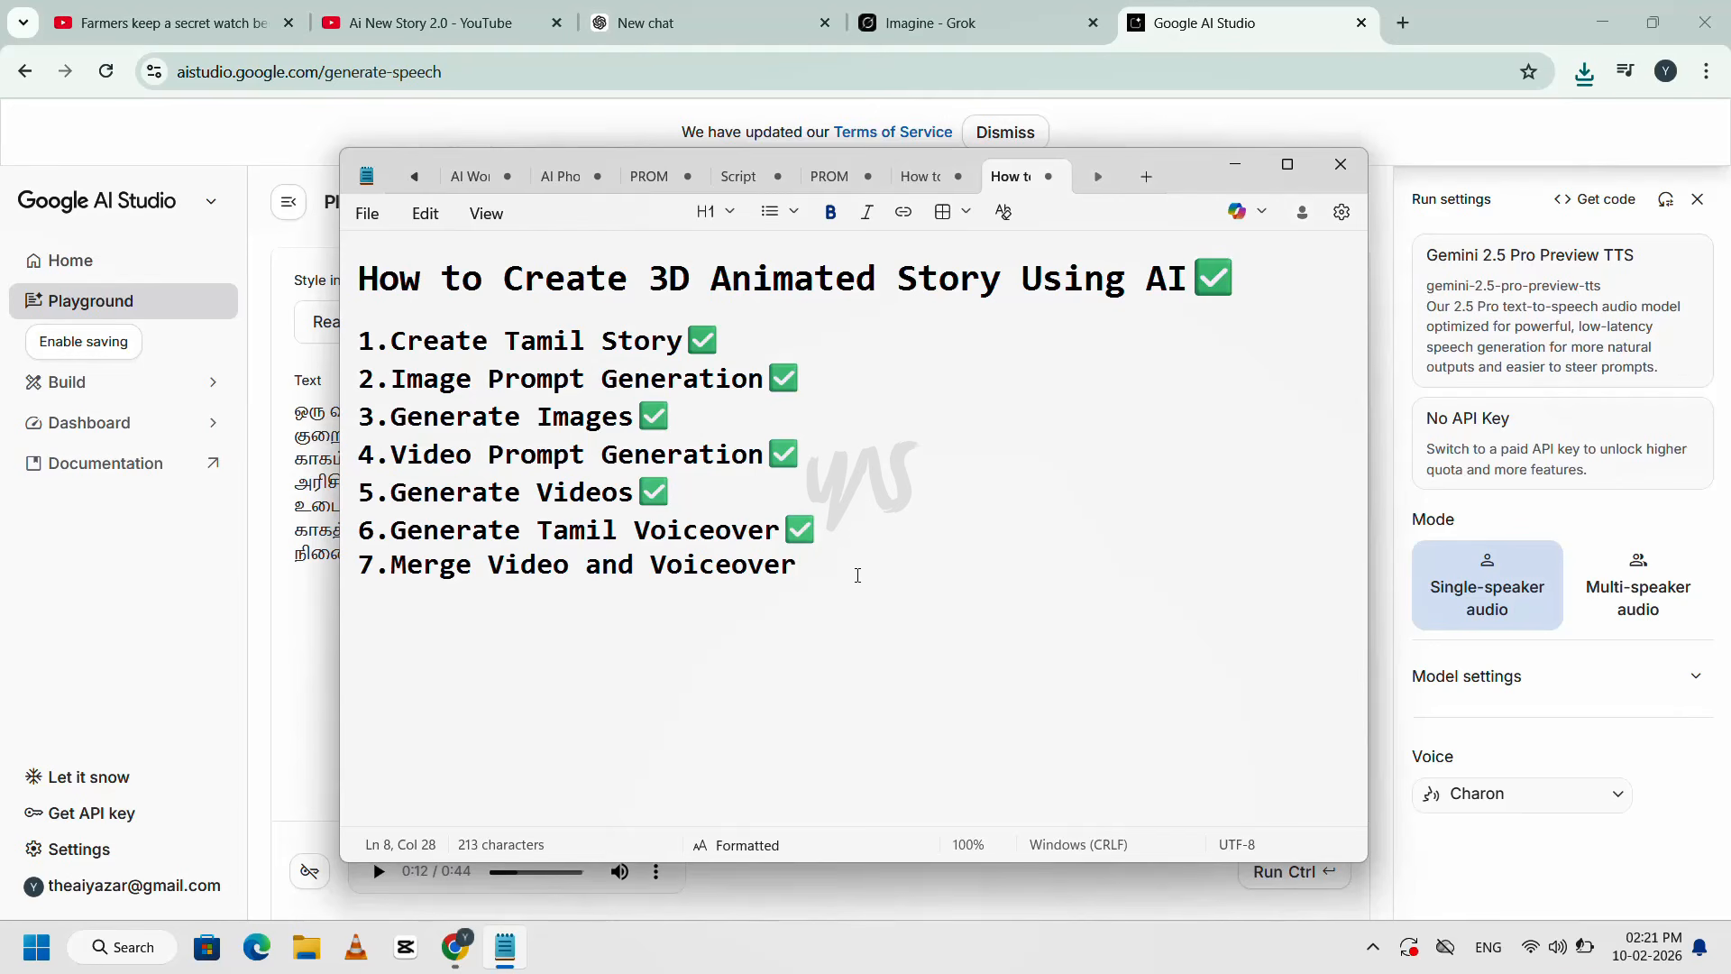
left_click(1235, 166)
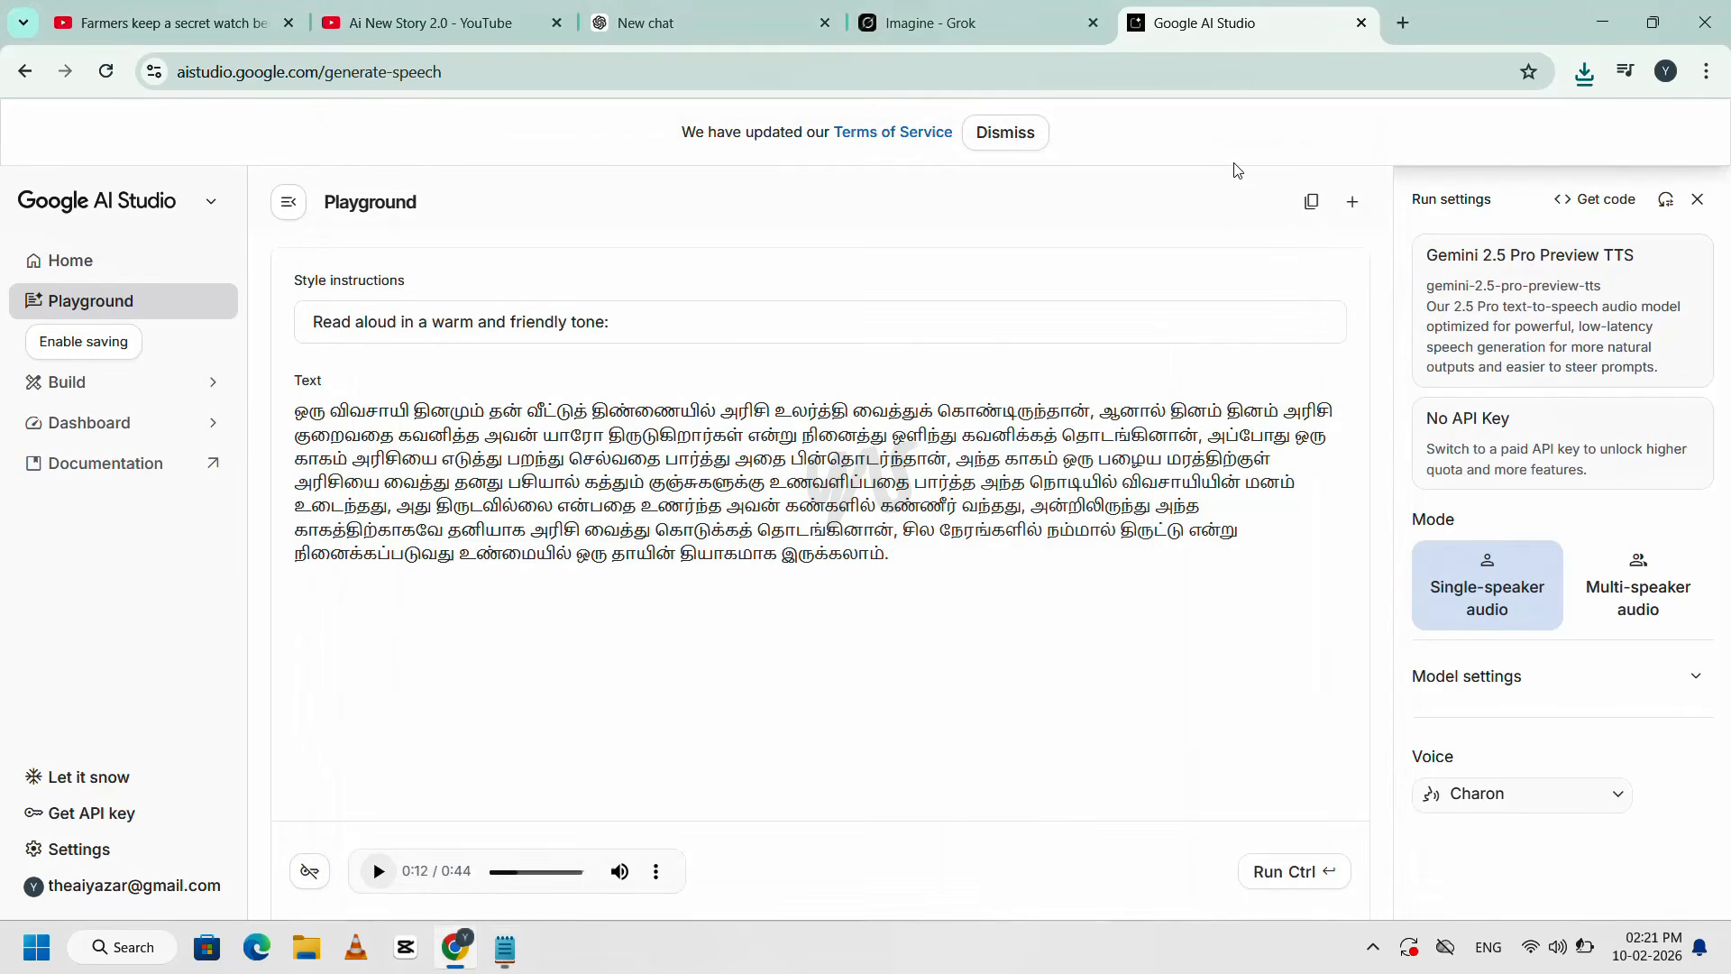
- Open a new browser tab and close the two YouTube tabs plus the Google AI Studio and Grok tabs
left_click(1404, 22)
left_click(1155, 66)
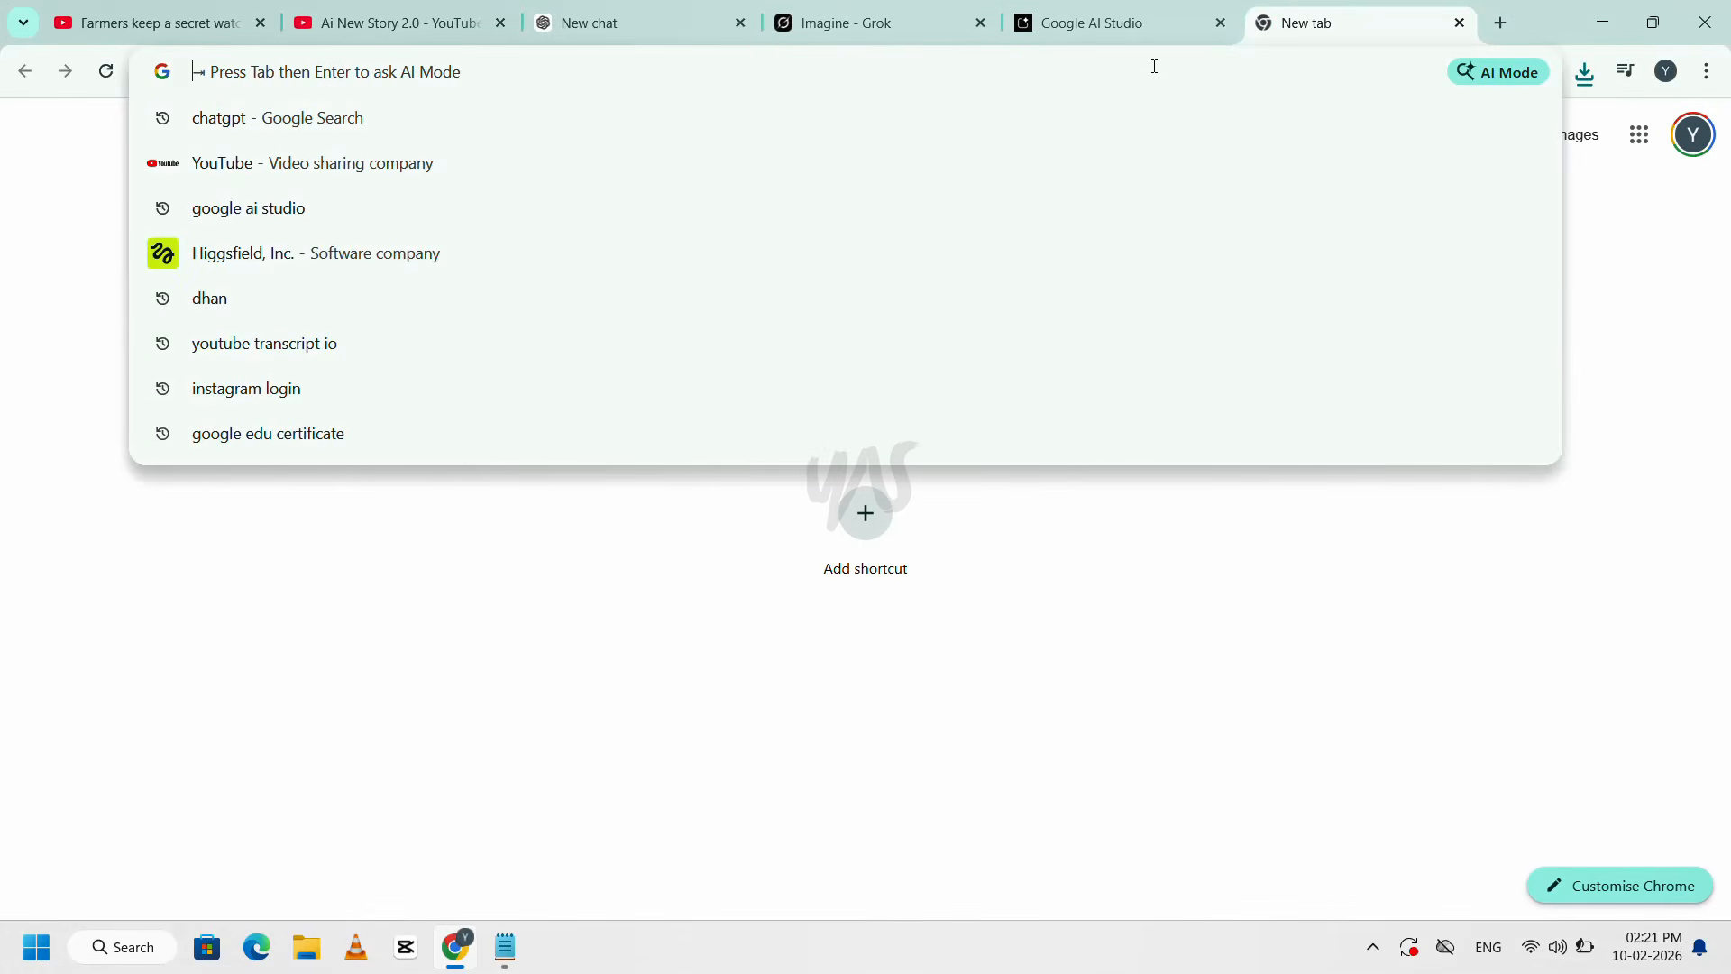
left_click(260, 23)
left_click(261, 24)
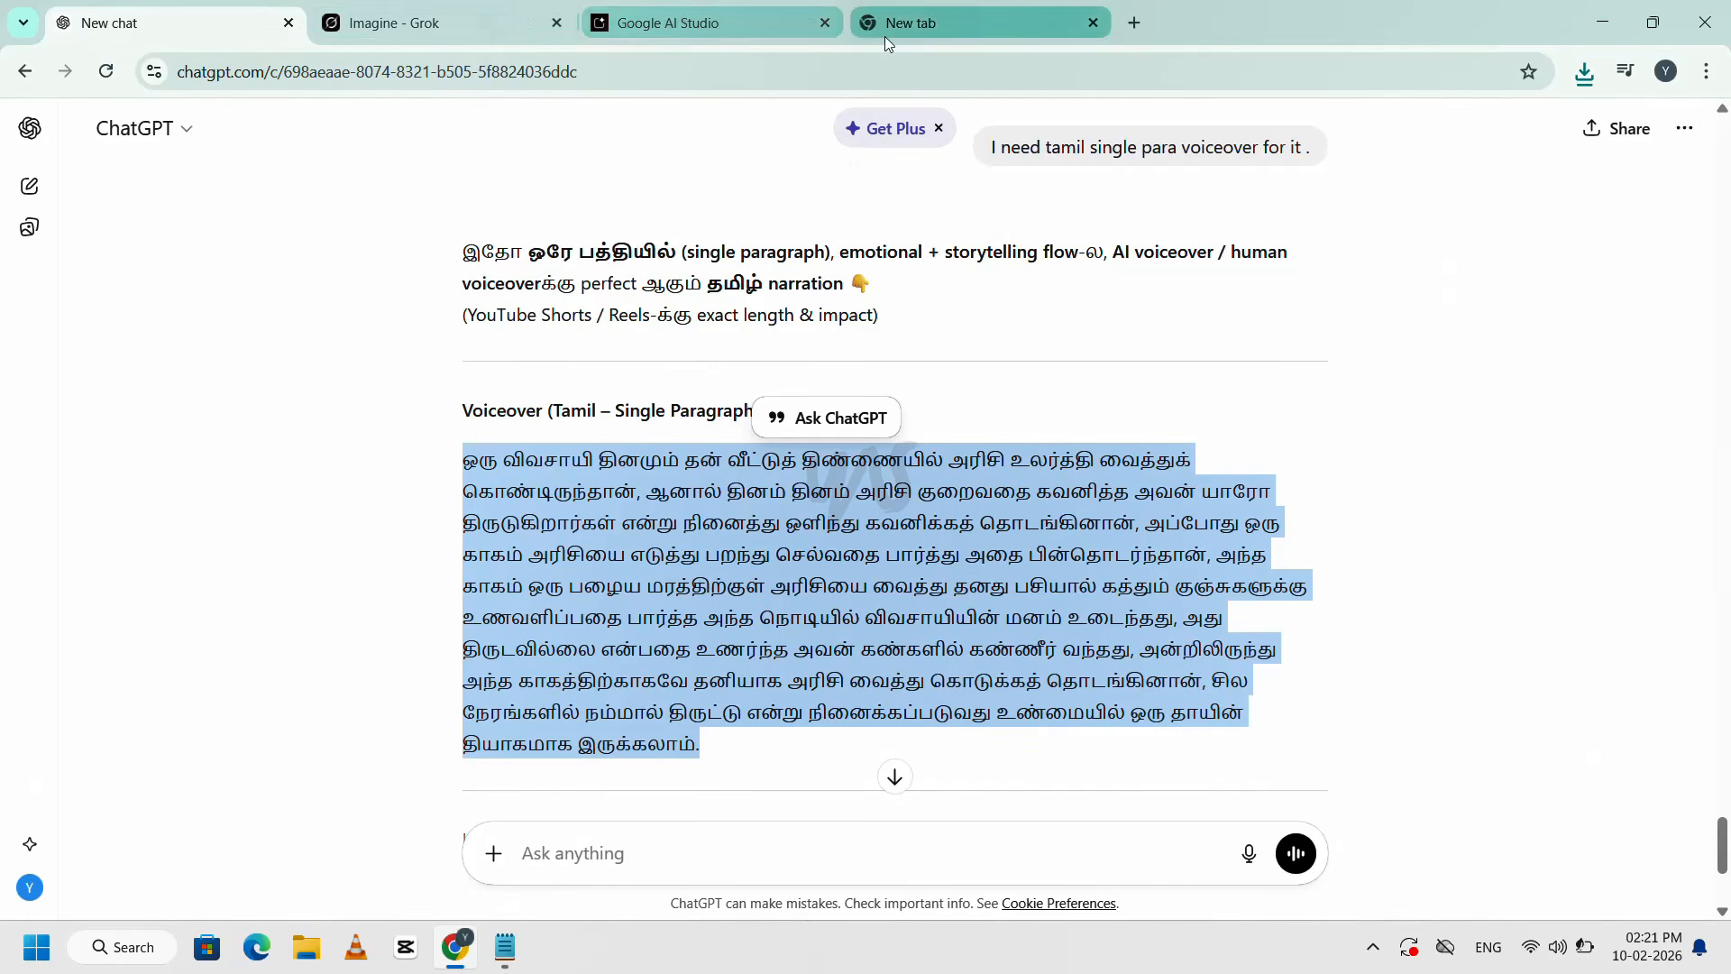
left_click(828, 24)
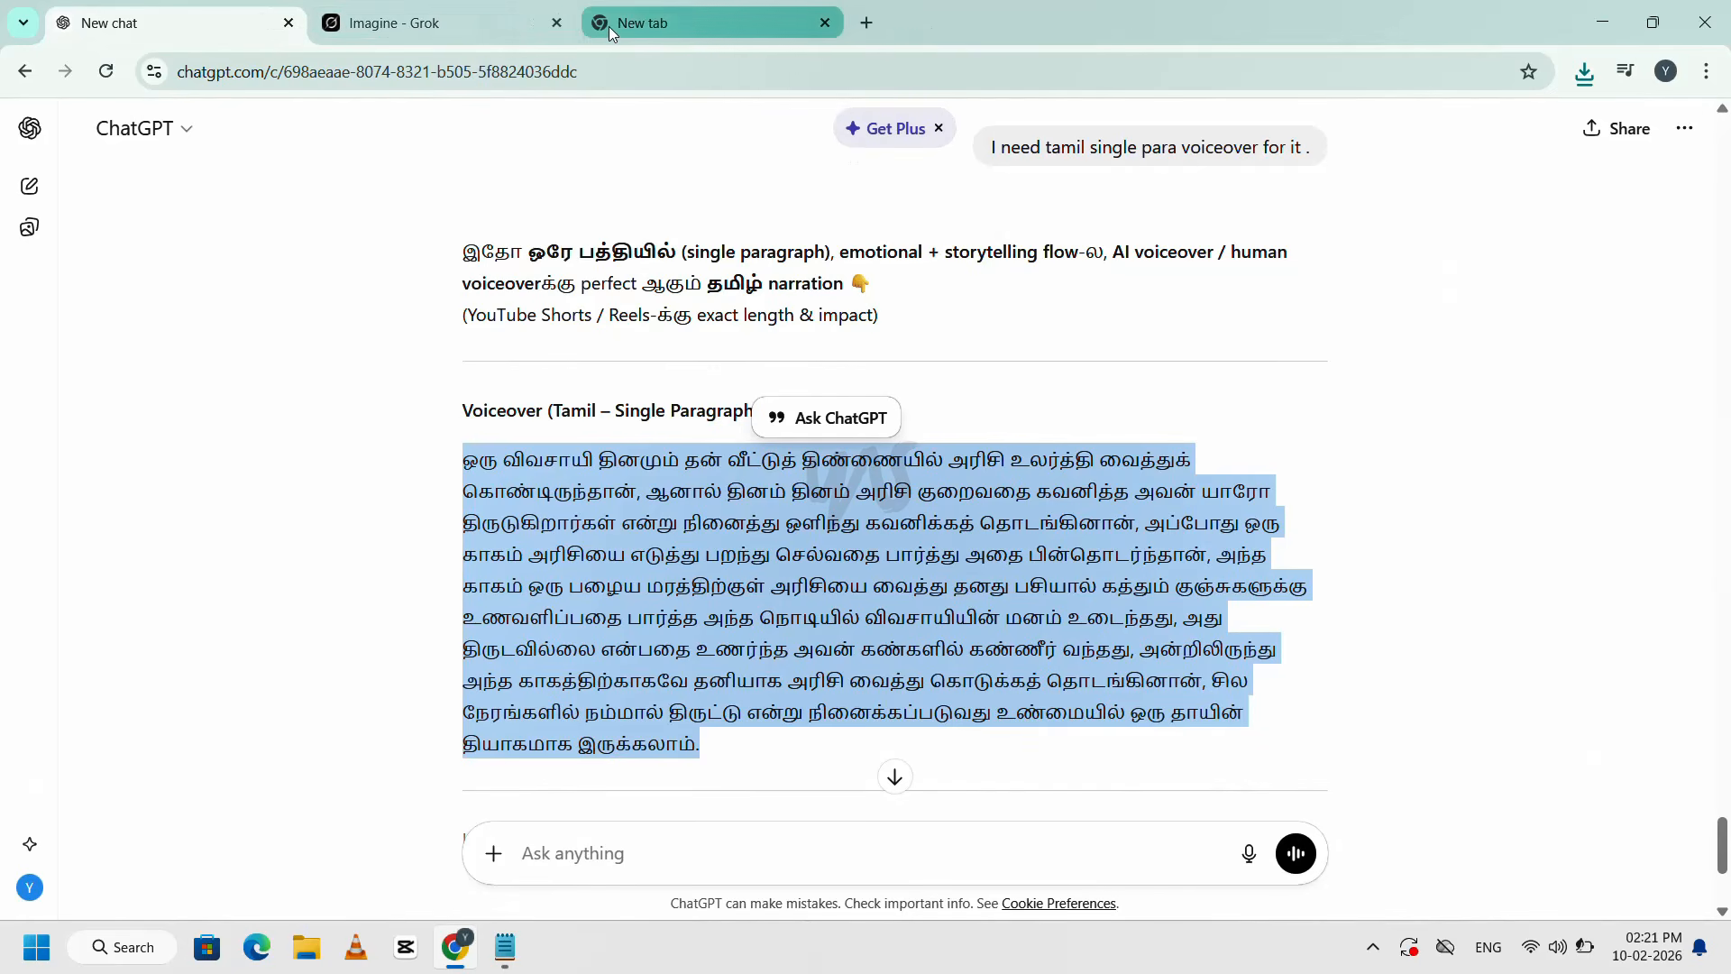
left_click(556, 25)
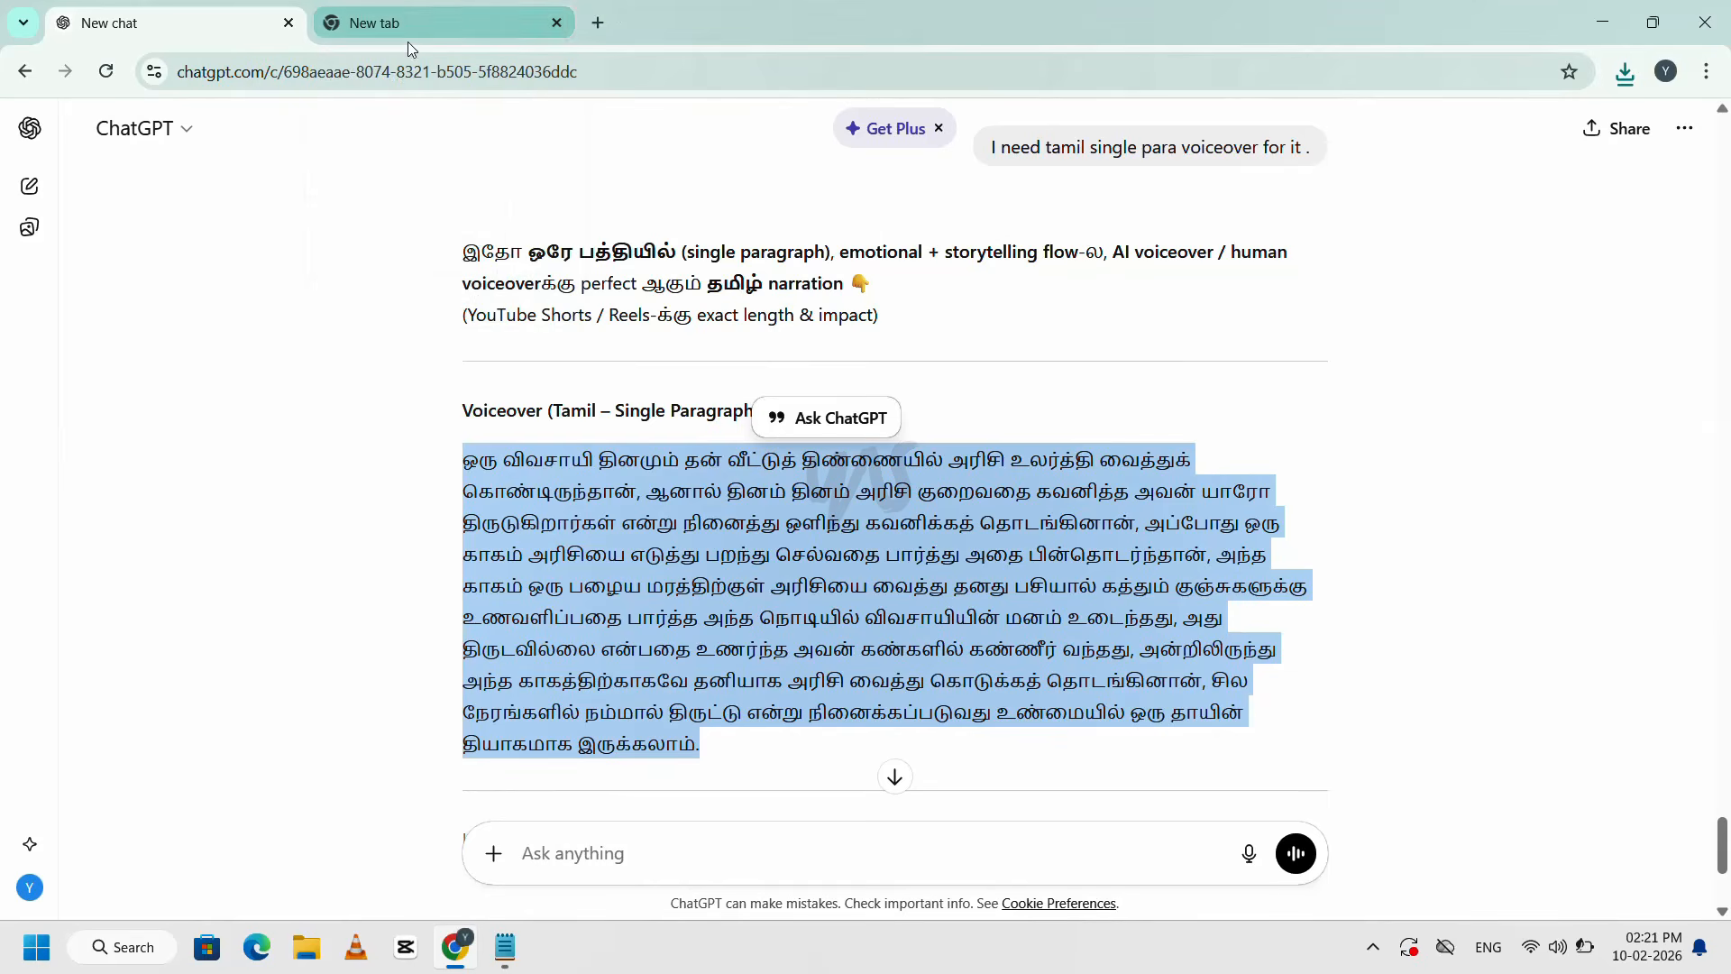
- Go to the Canva website in the new browser tab and log in to the account
left_click(428, 22)
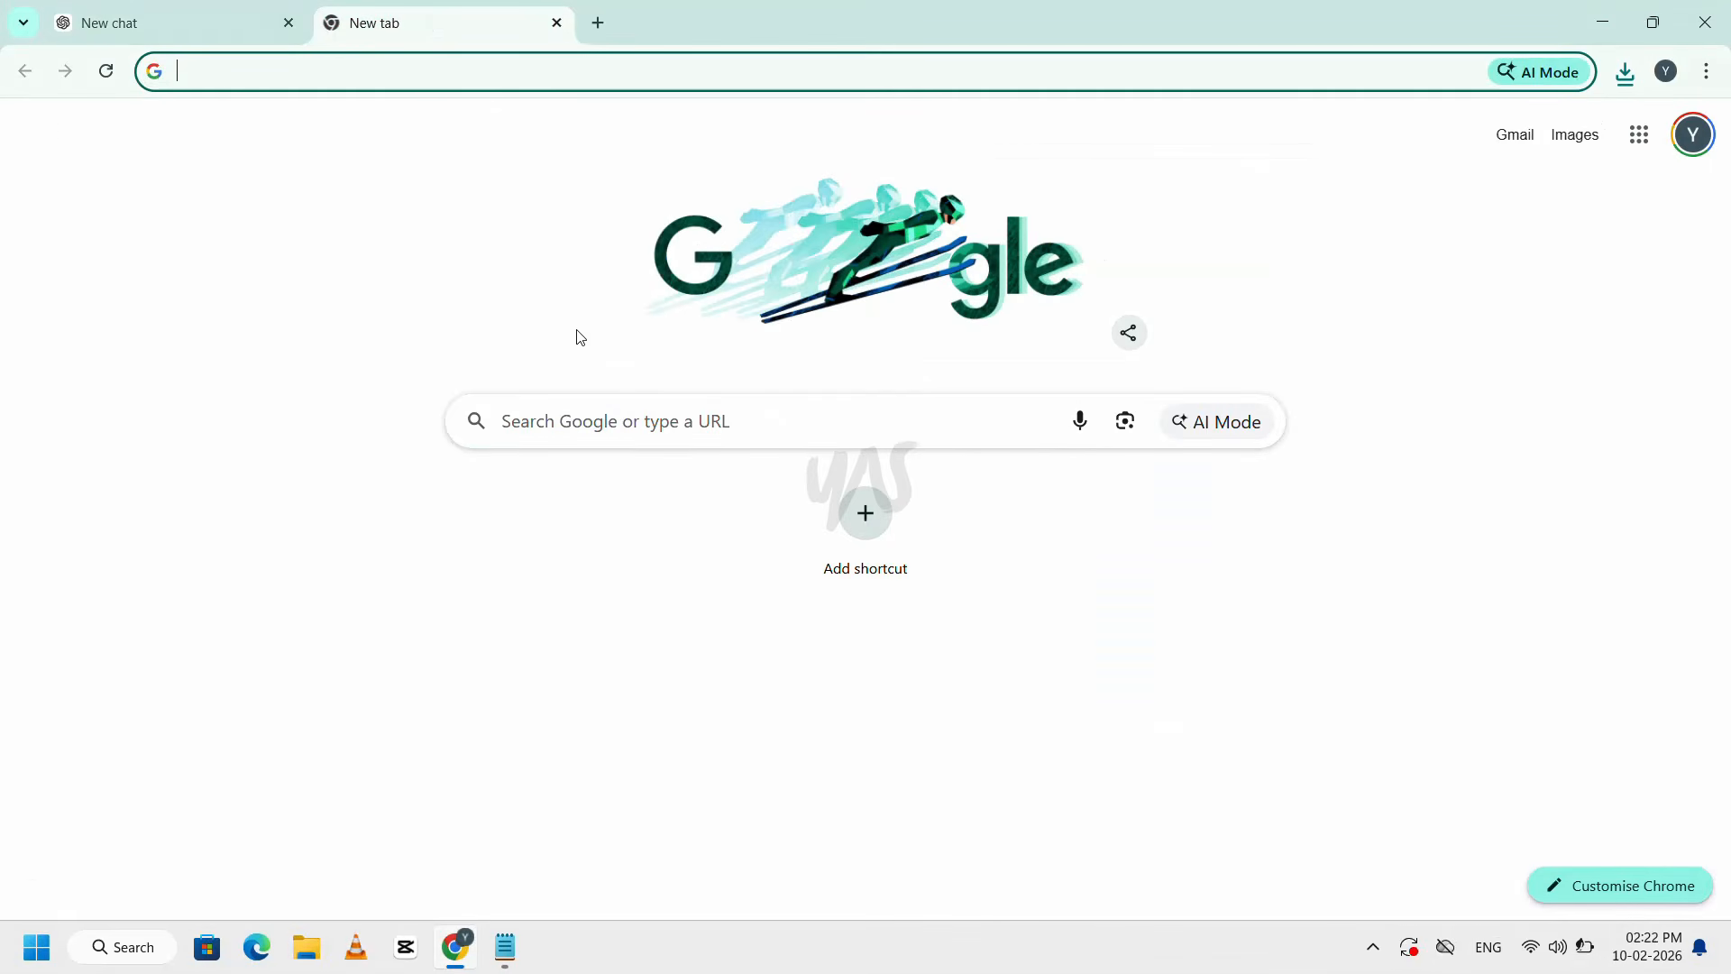
left_click(628, 73)
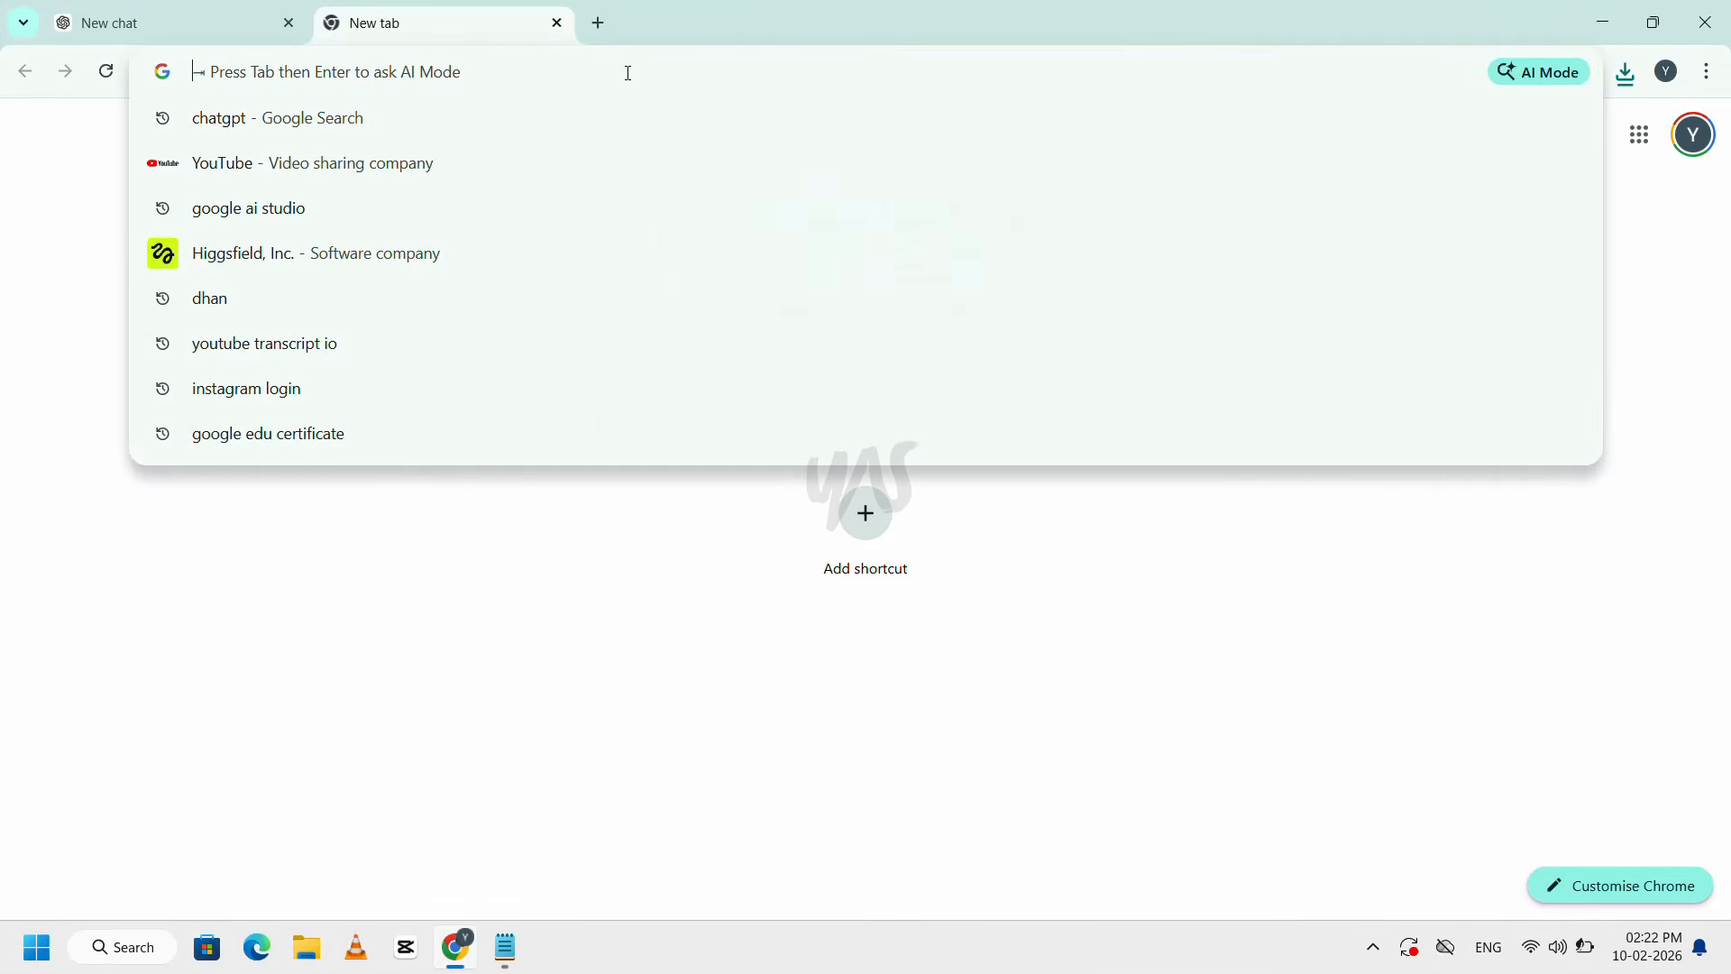
type("canva.com")
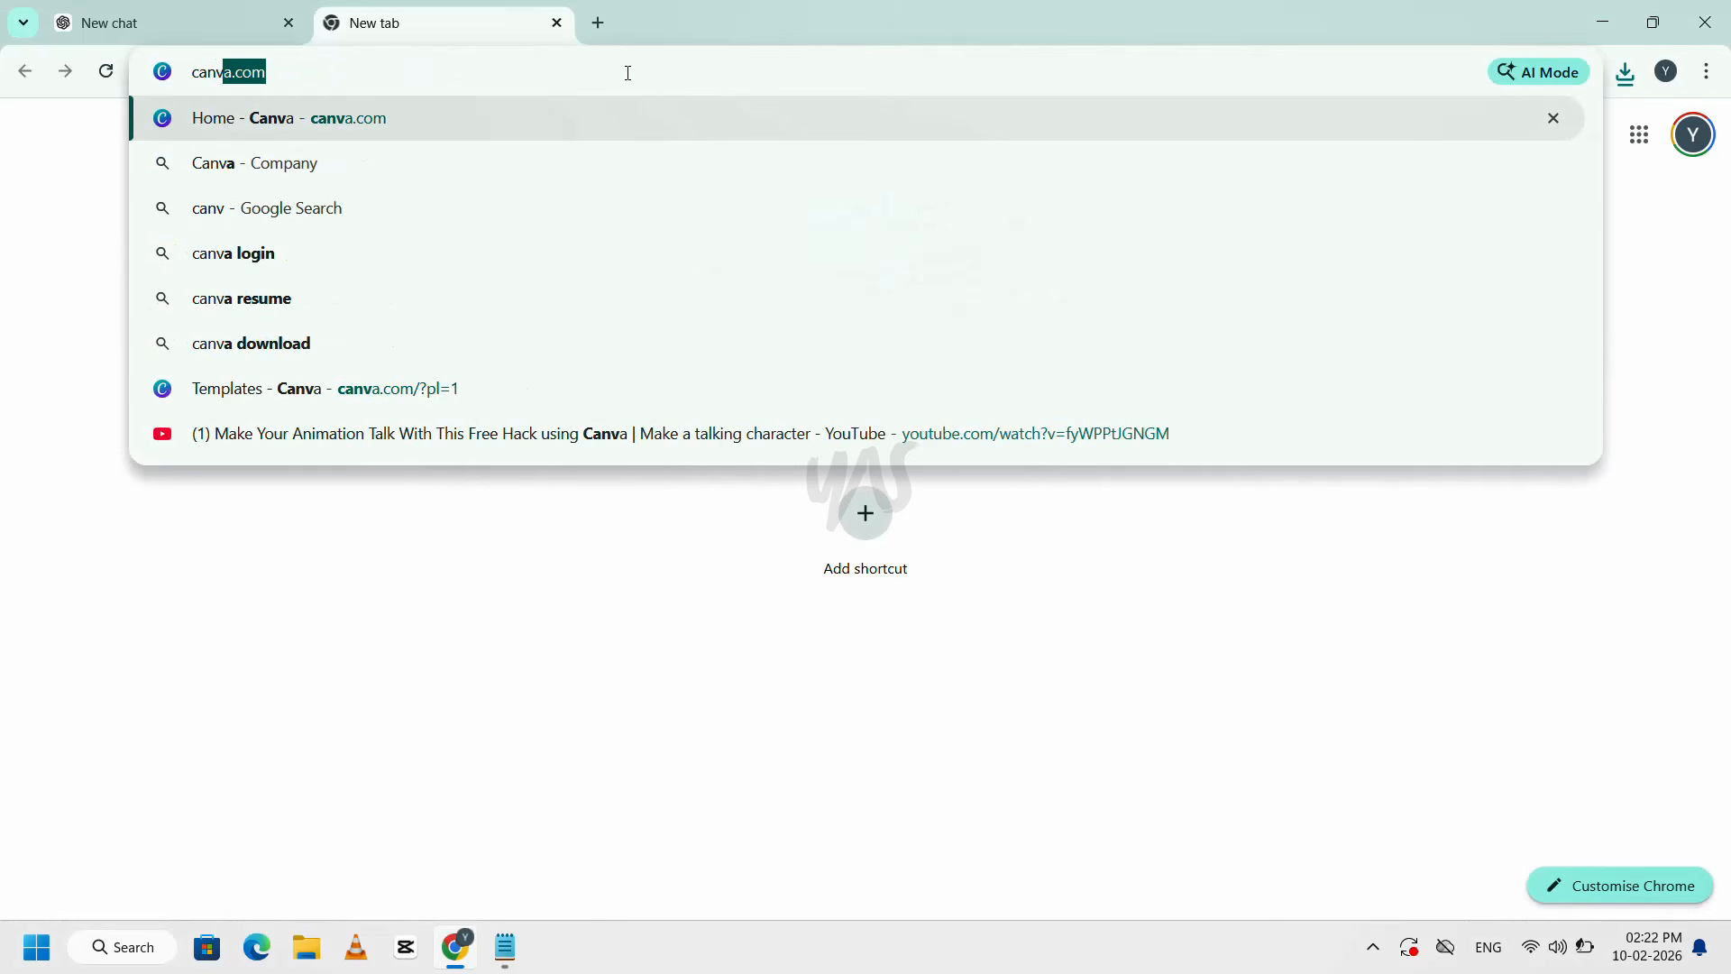
left_click(560, 166)
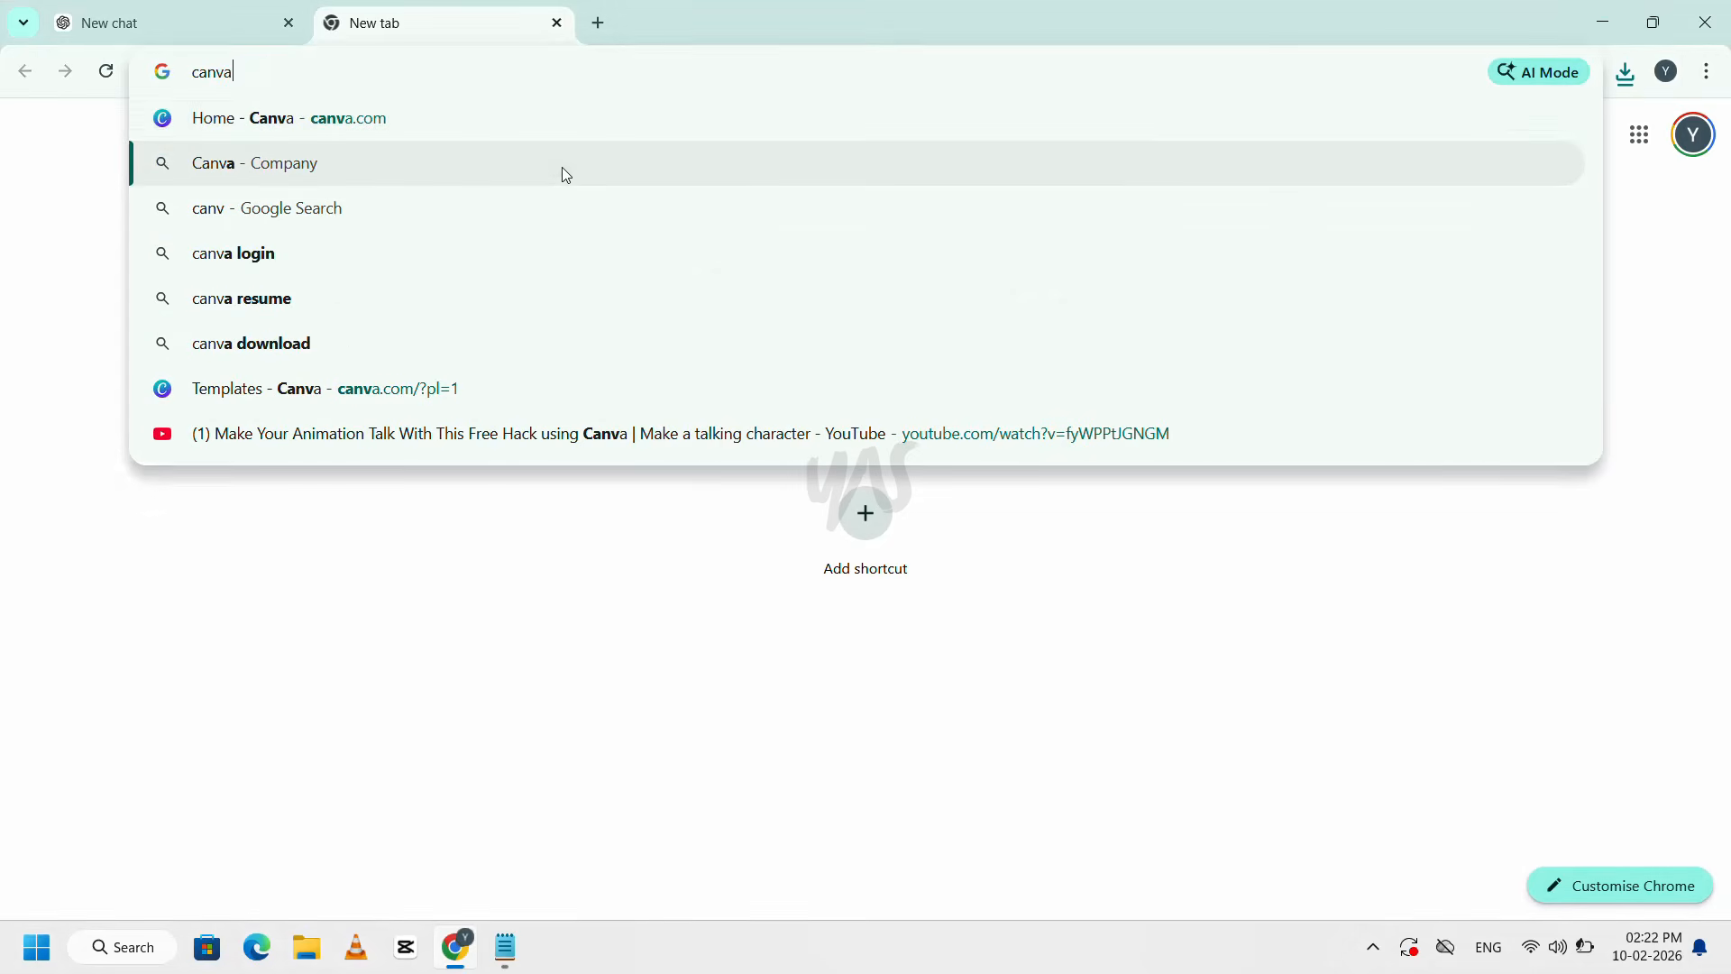
left_click(447, 348)
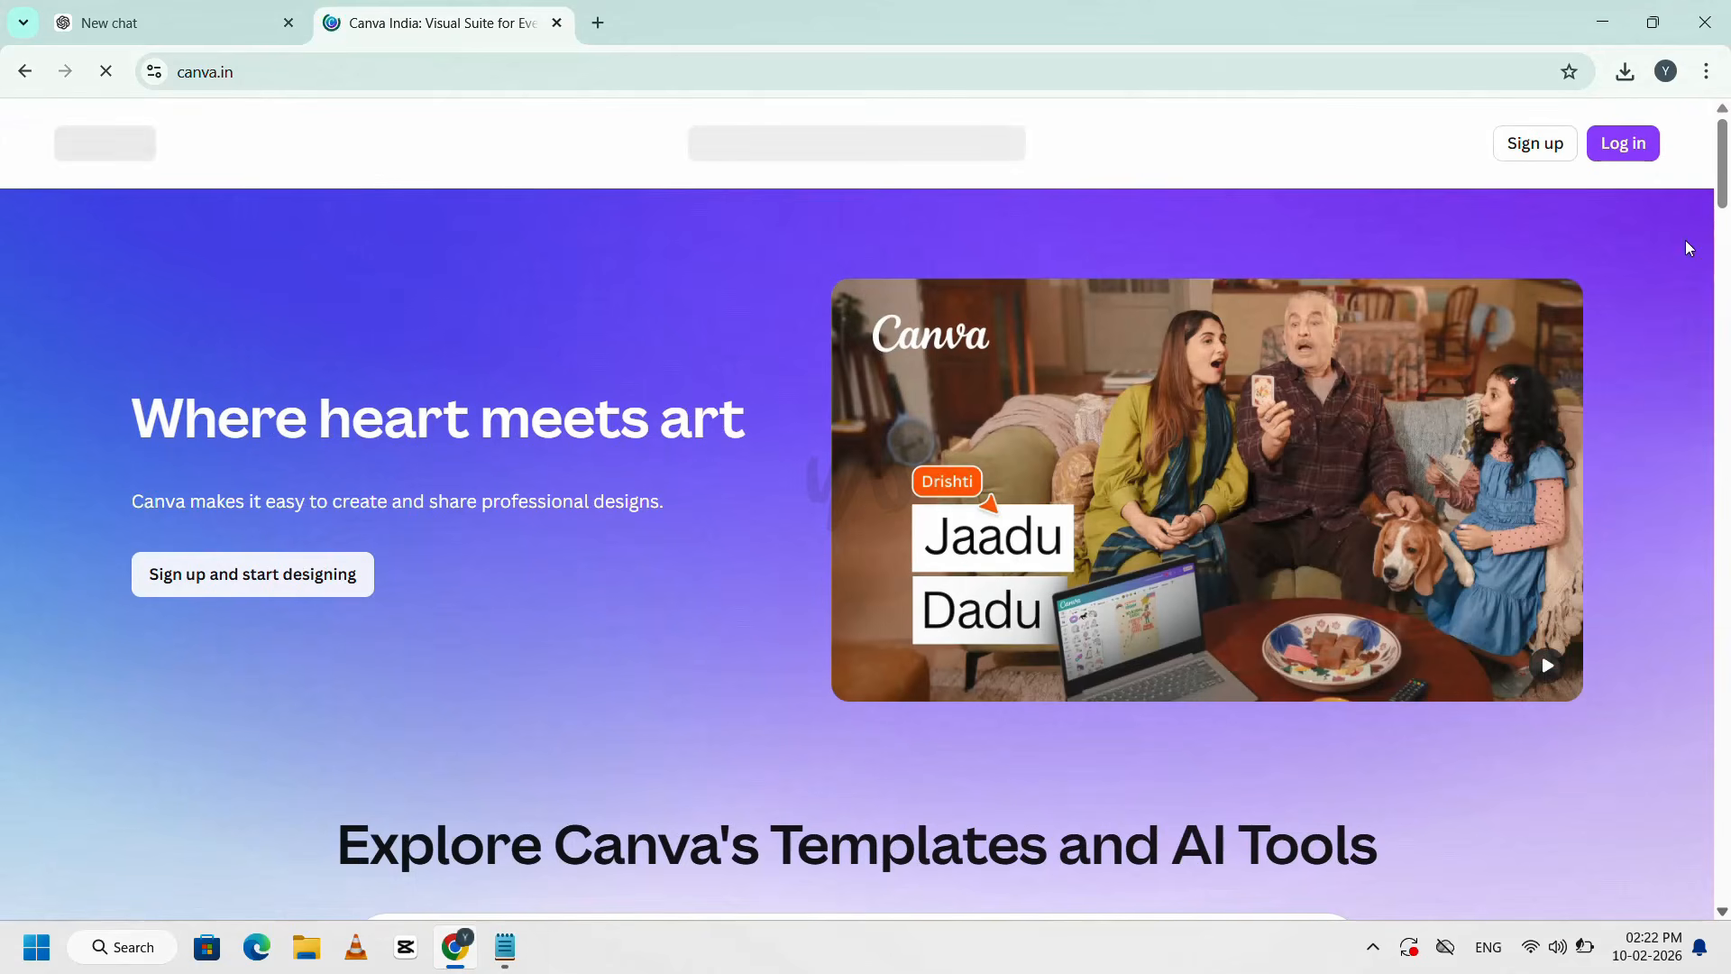
left_click(1635, 147)
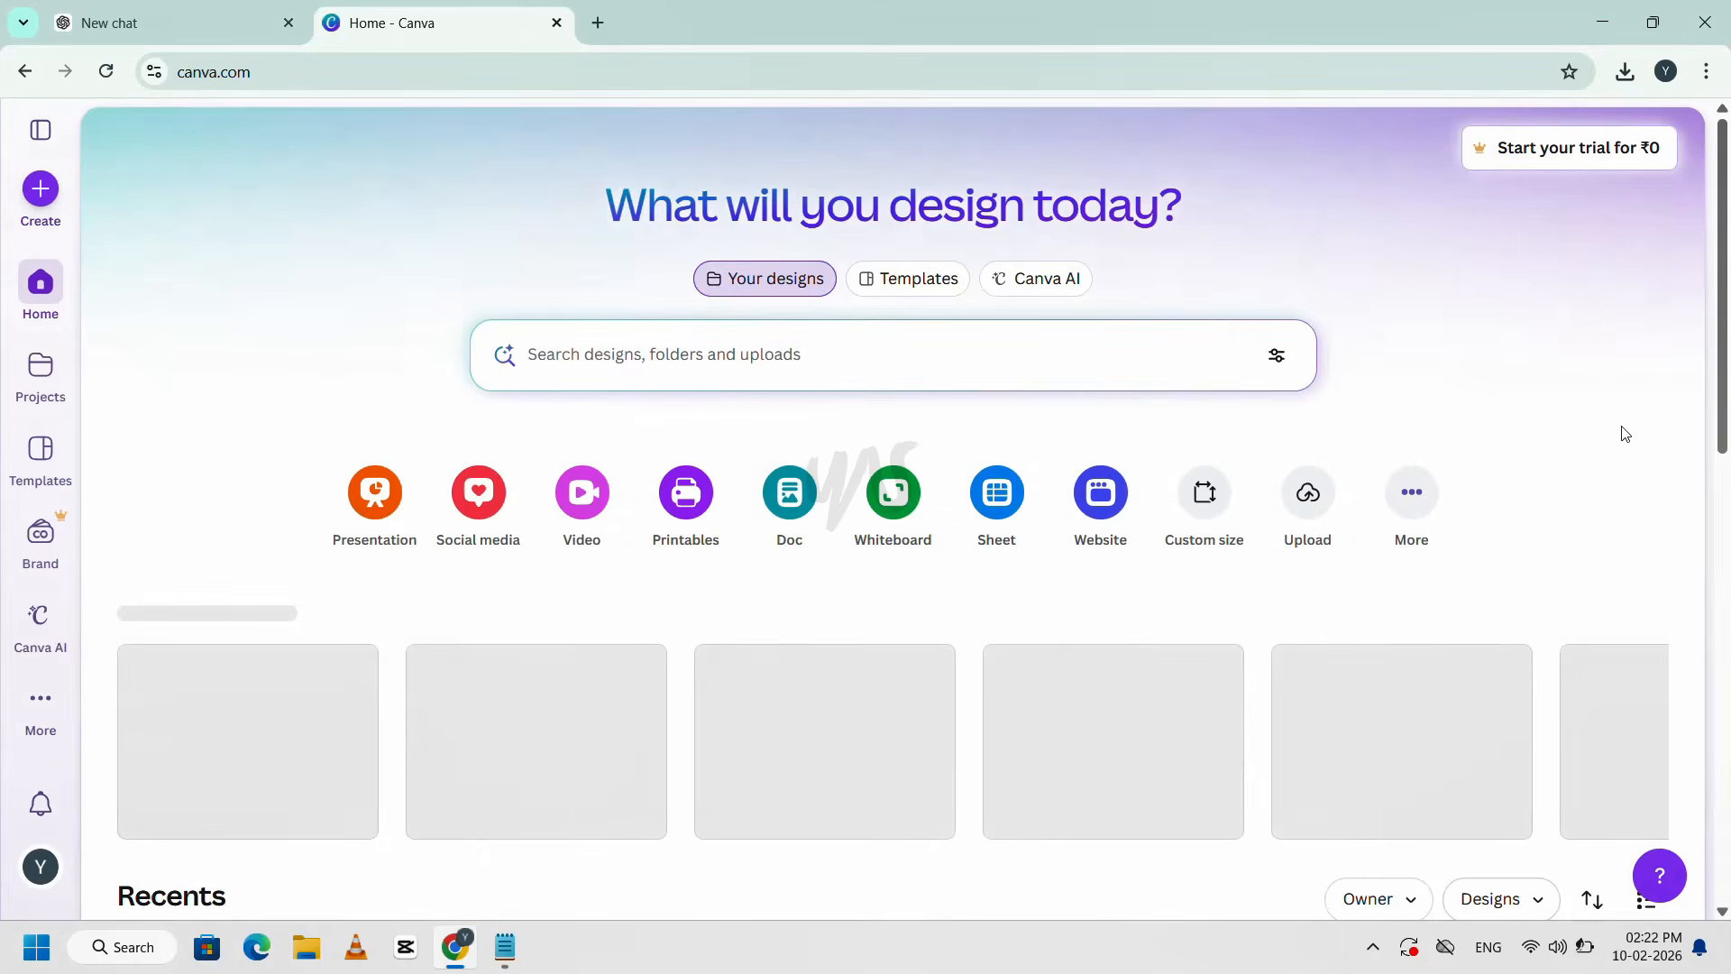
- Search the new design types for "youtube" and create a YouTube Shorts design of 1080 × 1920 px
left_click(51, 208)
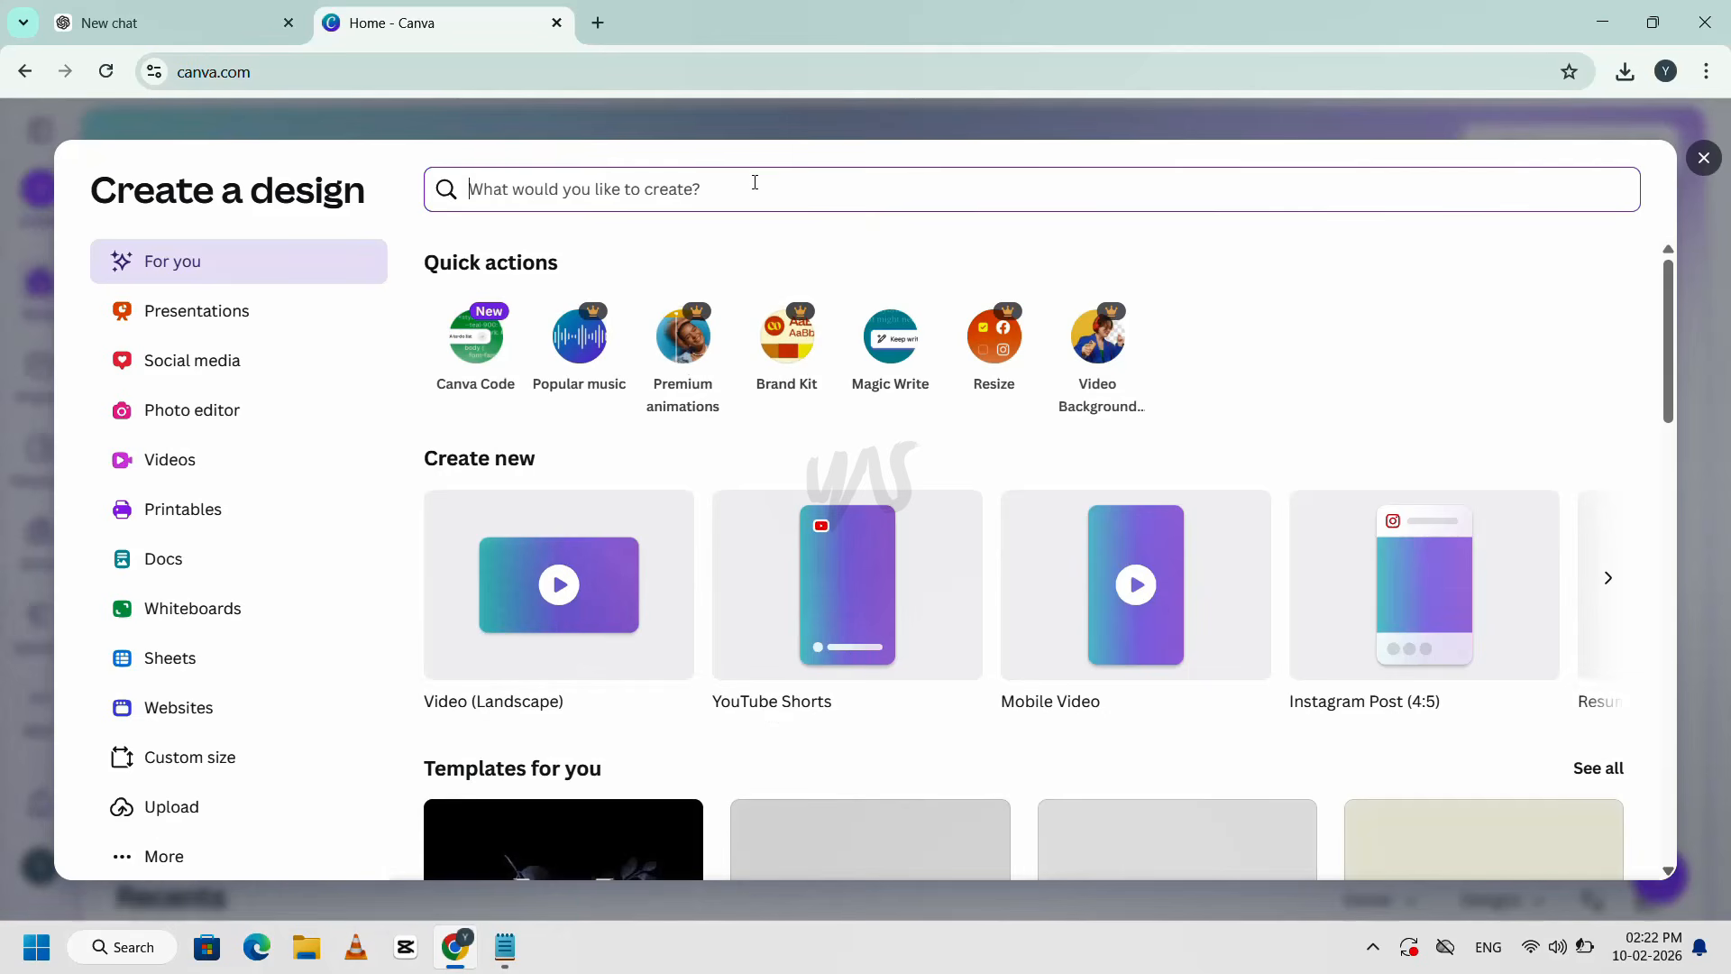
type("you")
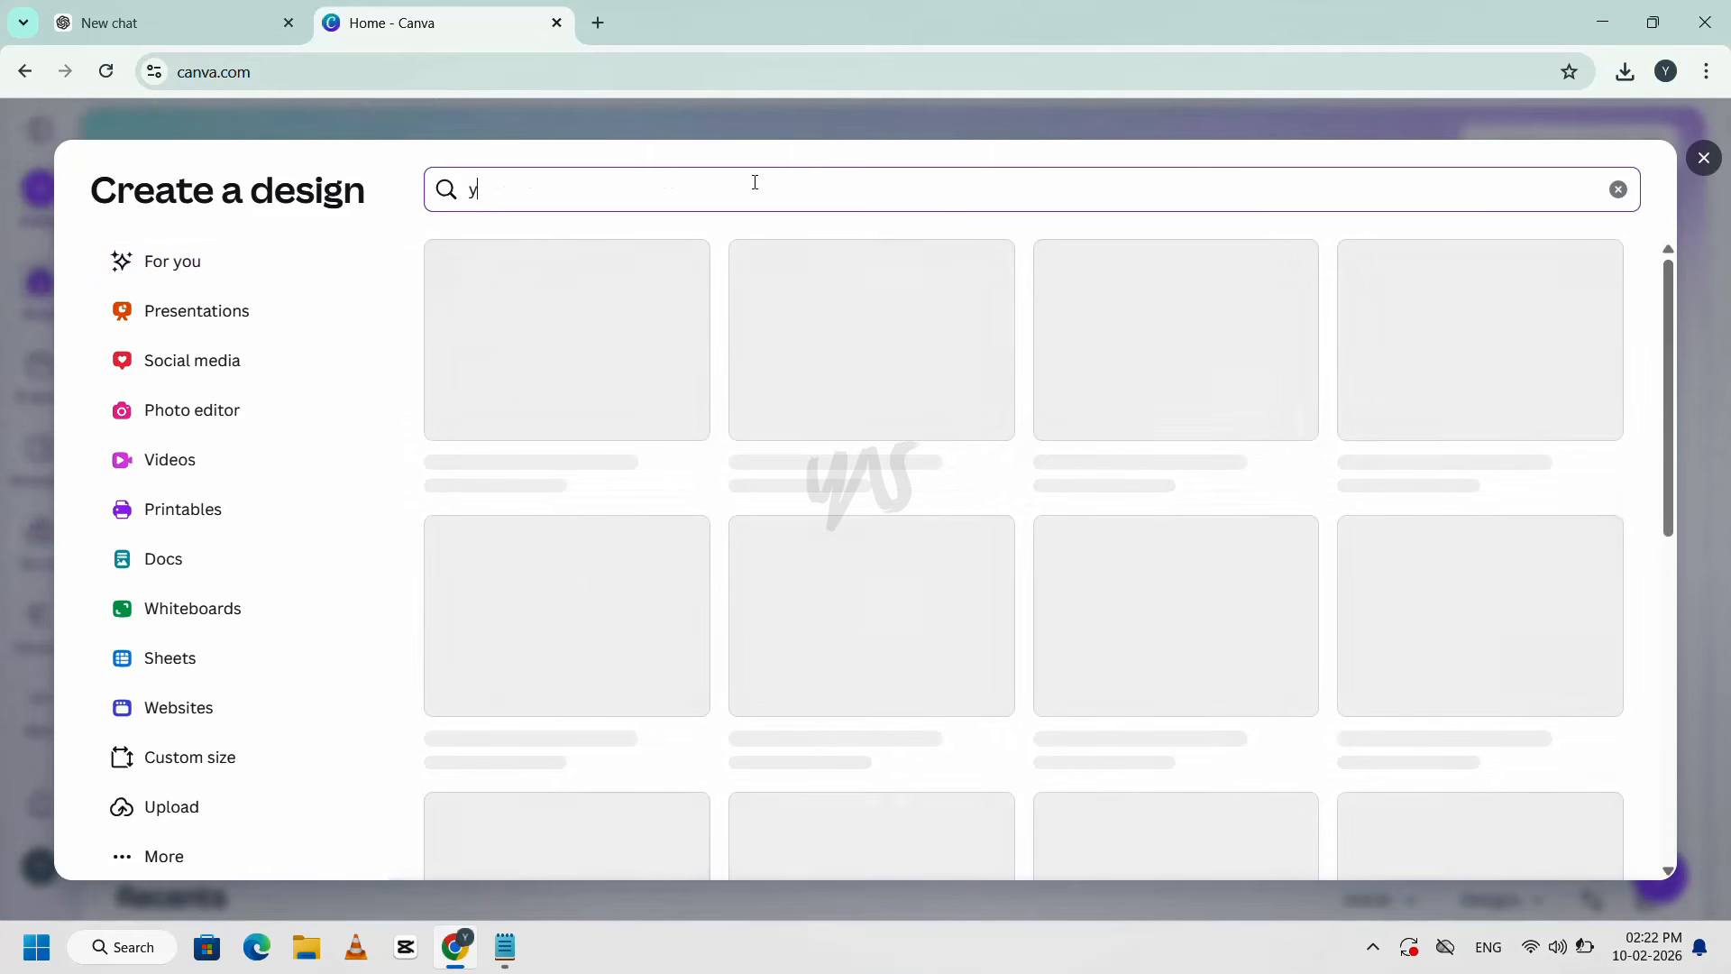
type("tube")
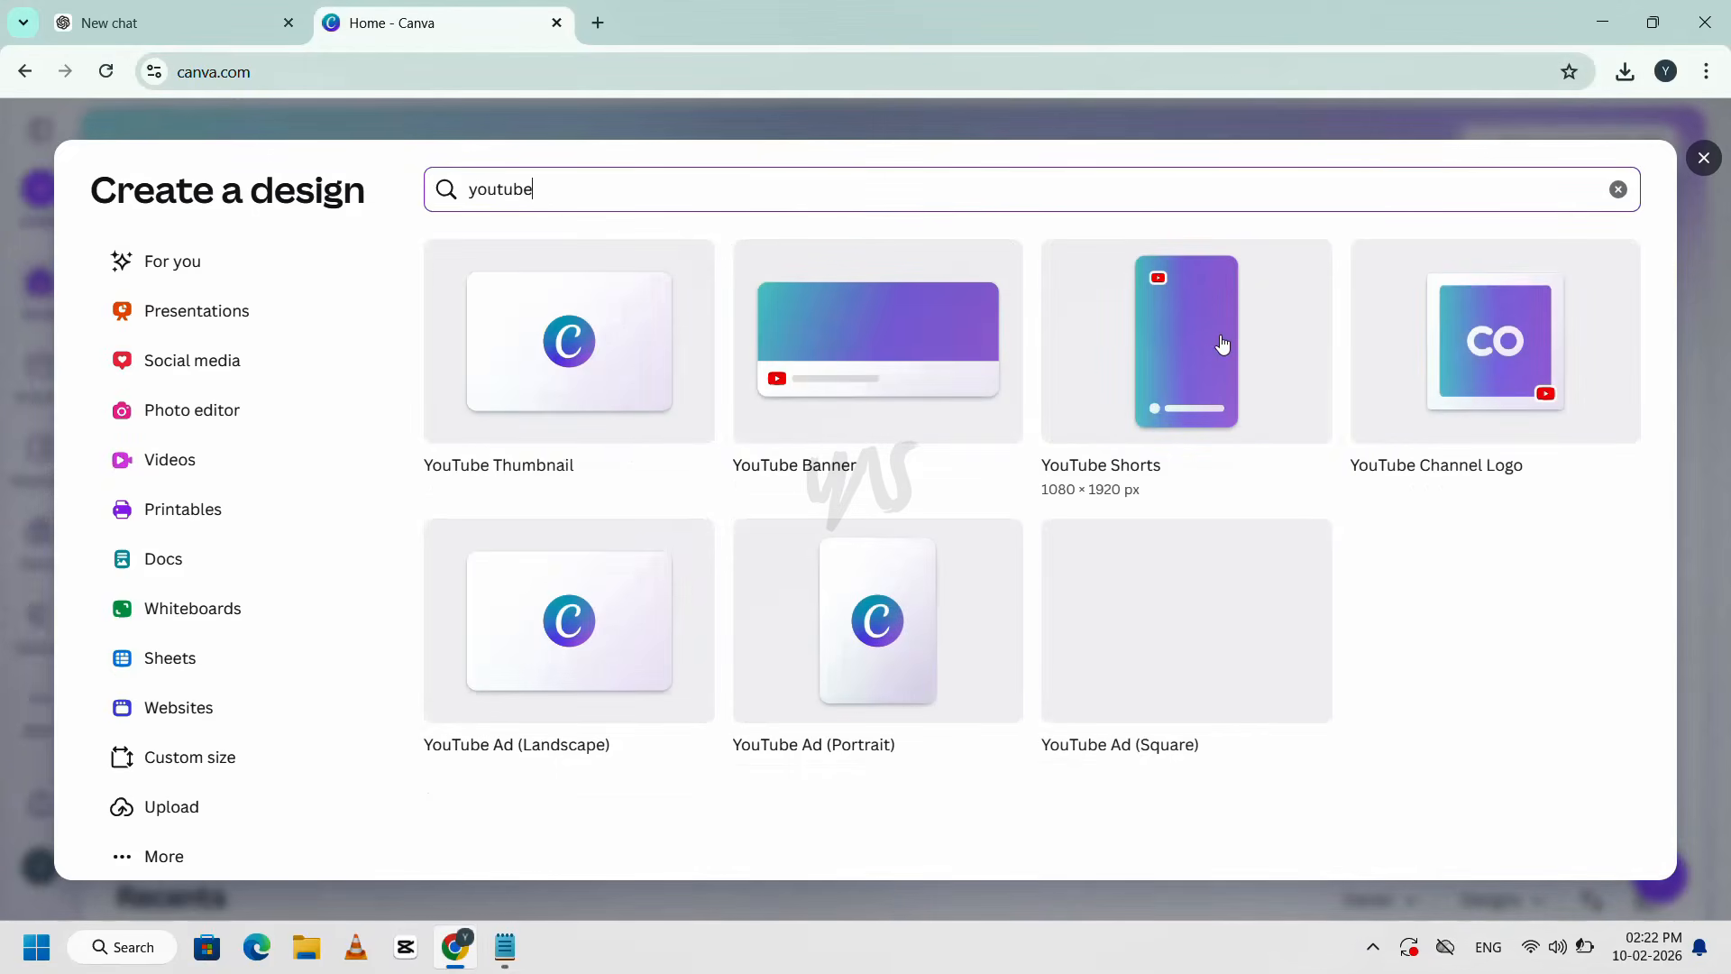
left_click(1231, 344)
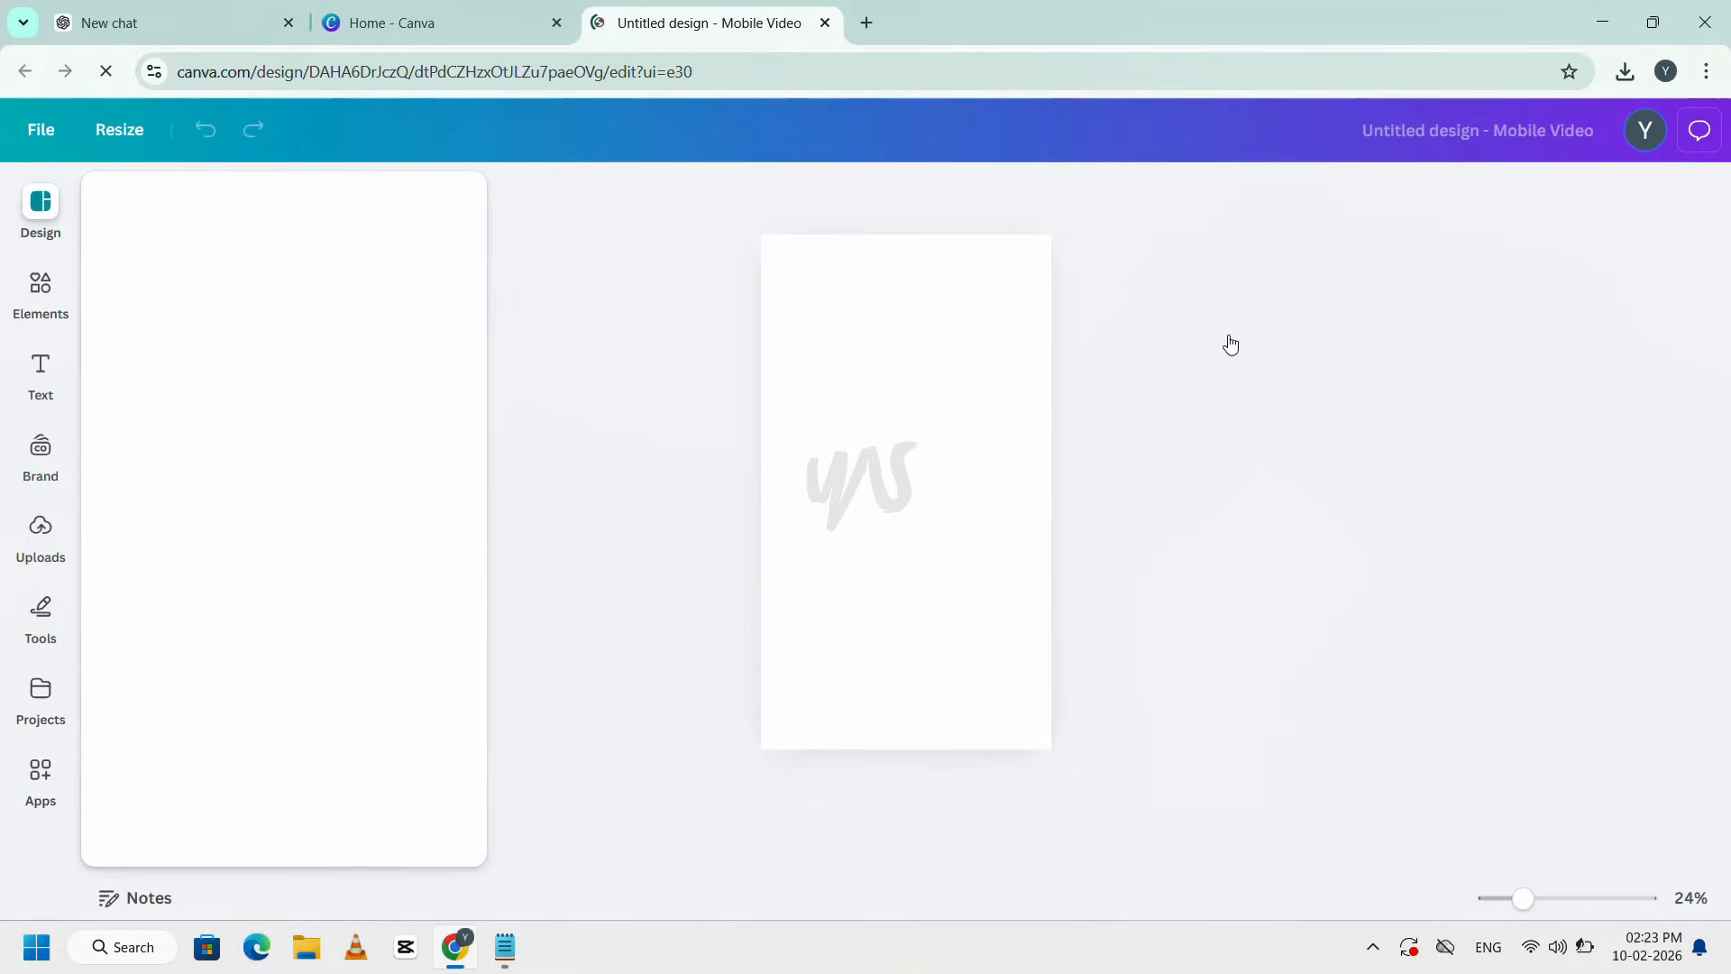
- Upload the voiceover and the story videos, and add the video clips to the timeline in story order
left_click(39, 541)
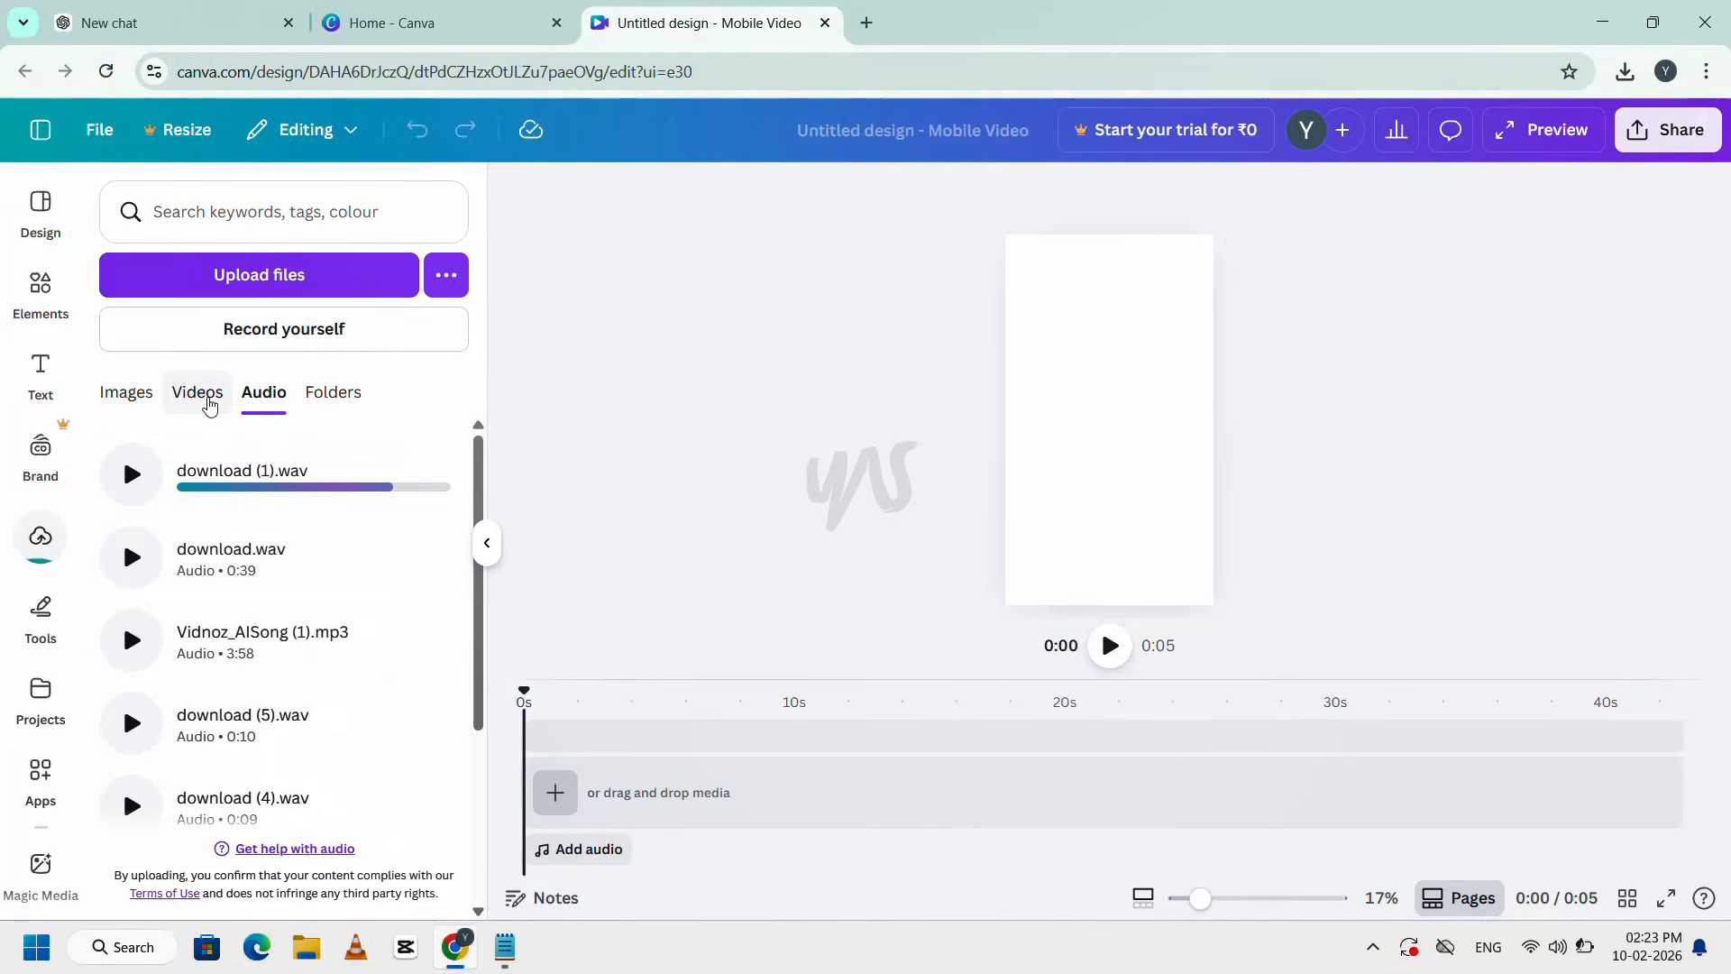
left_click(203, 394)
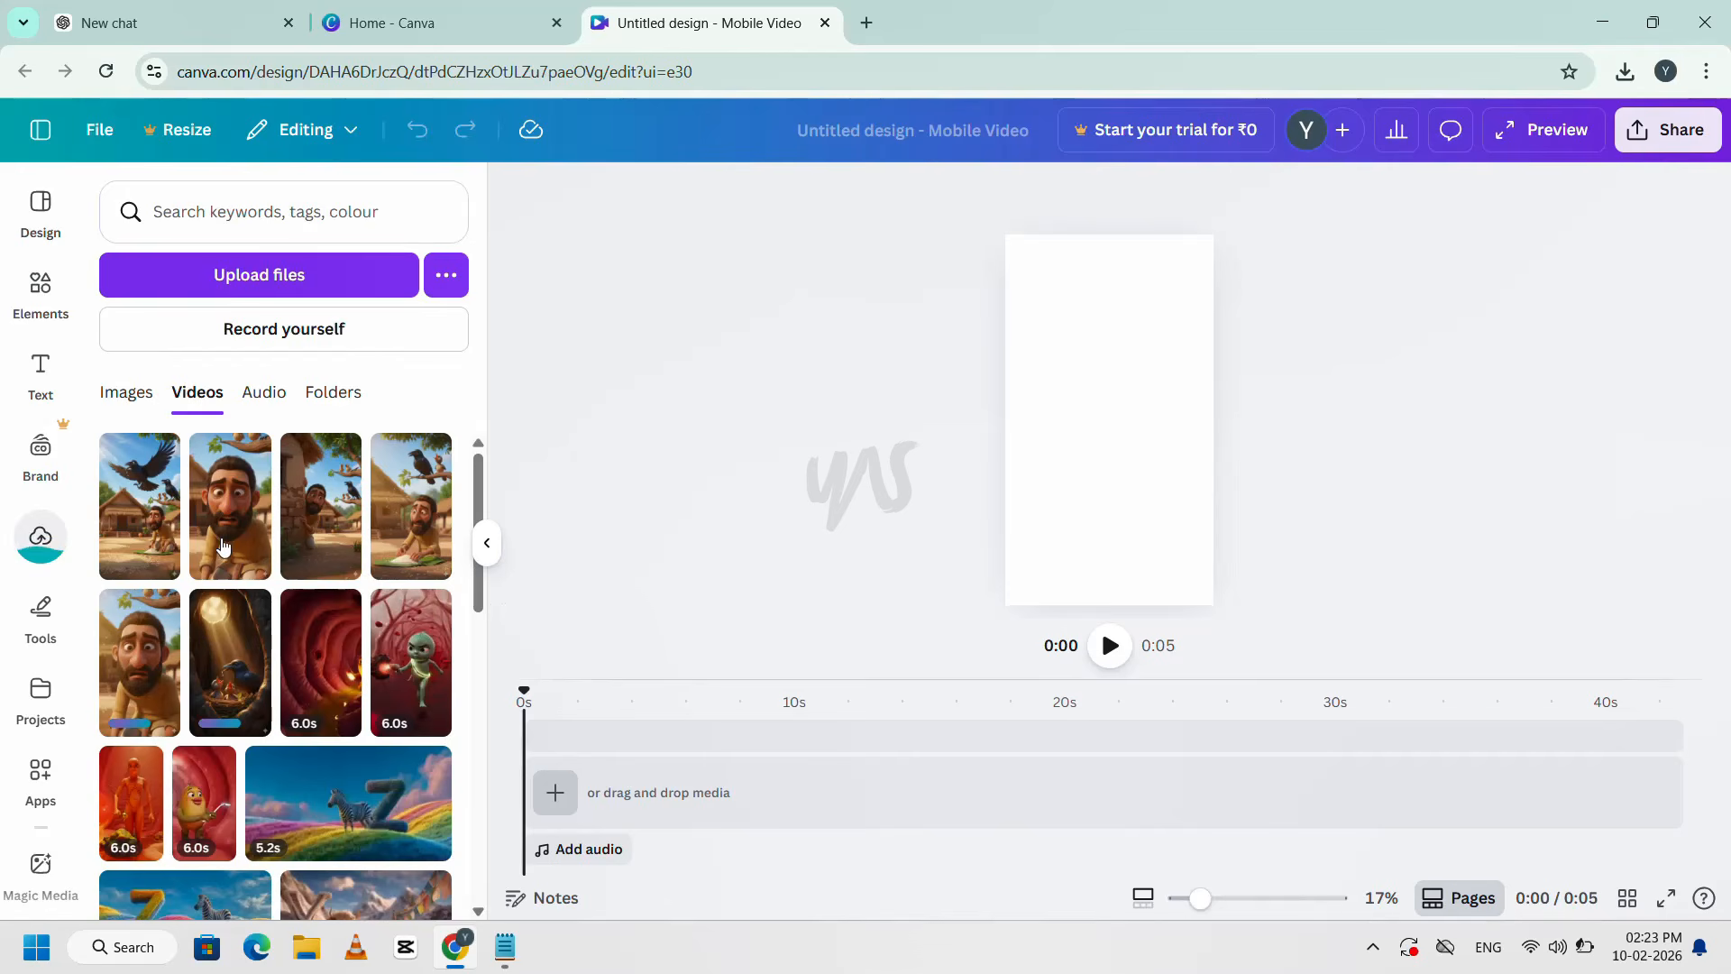
left_click(138, 530)
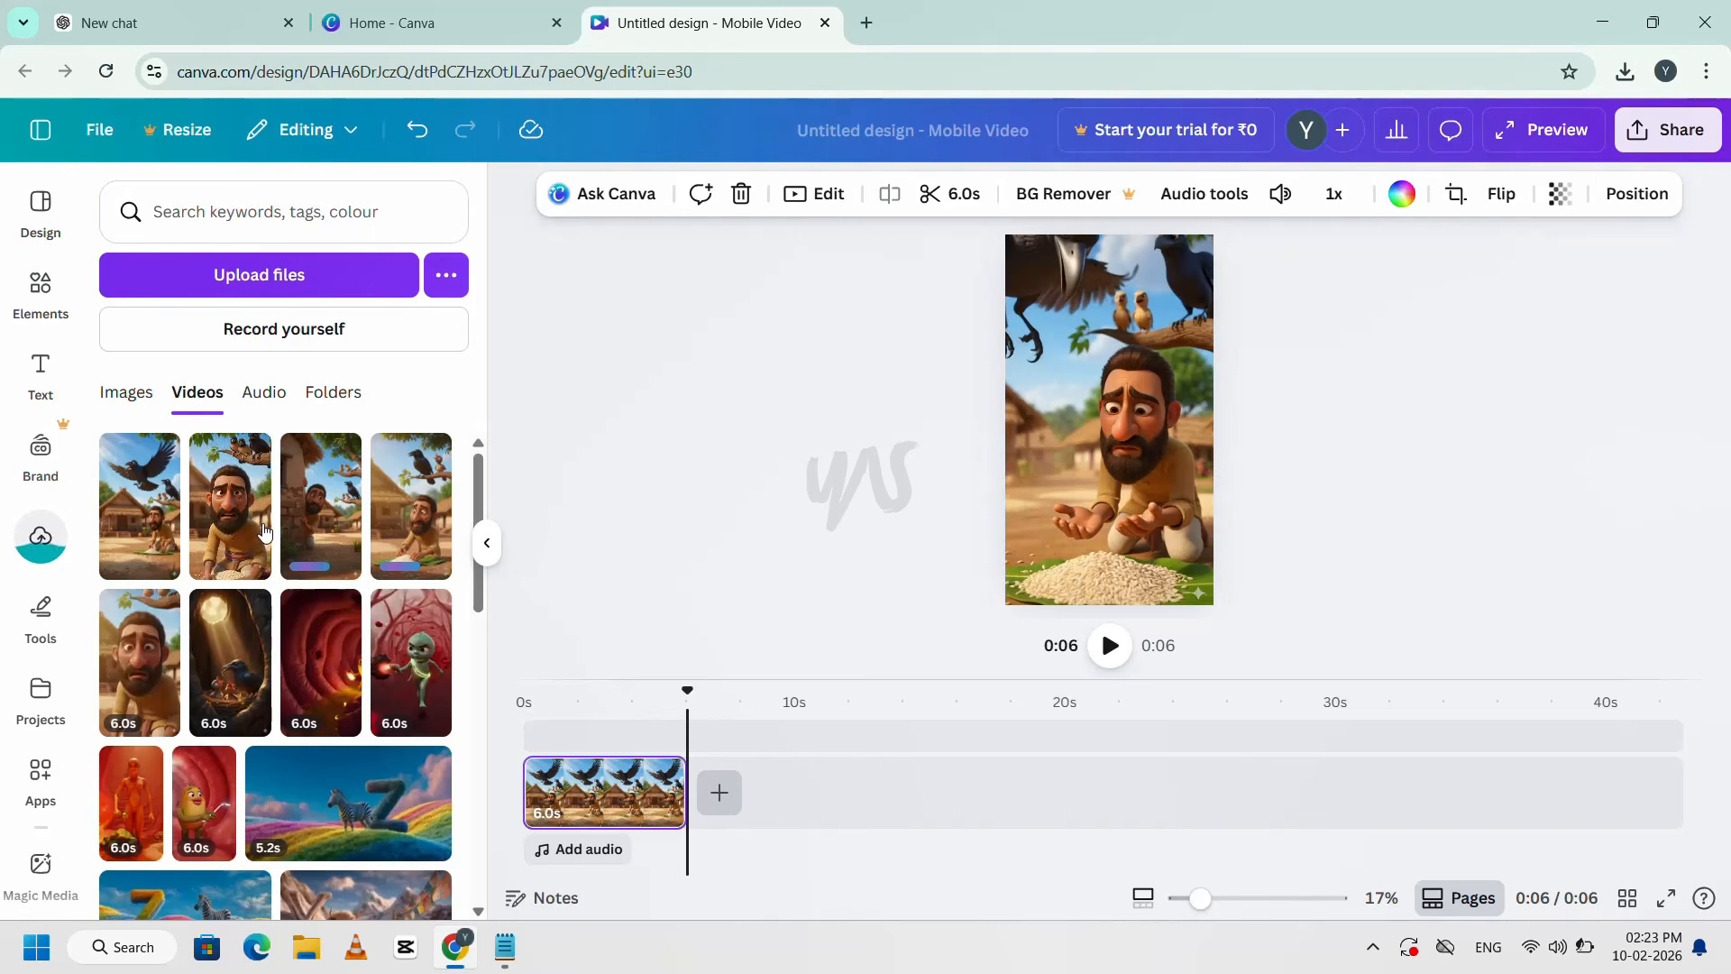
left_click(216, 535)
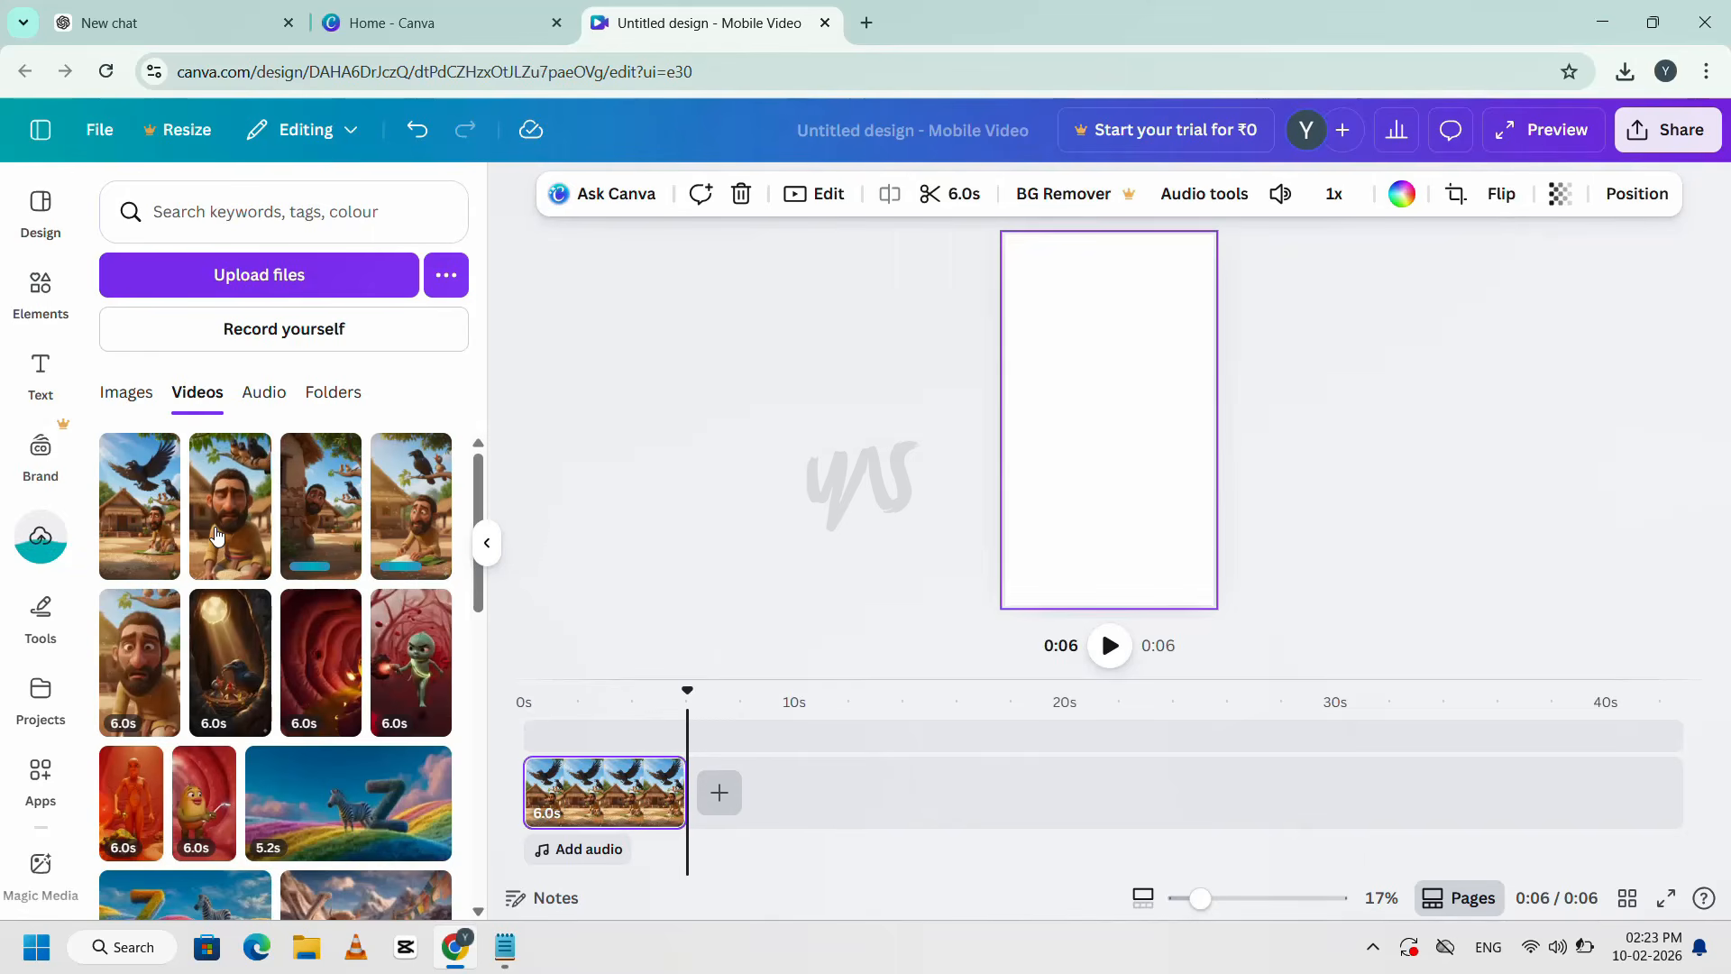
left_click(148, 667)
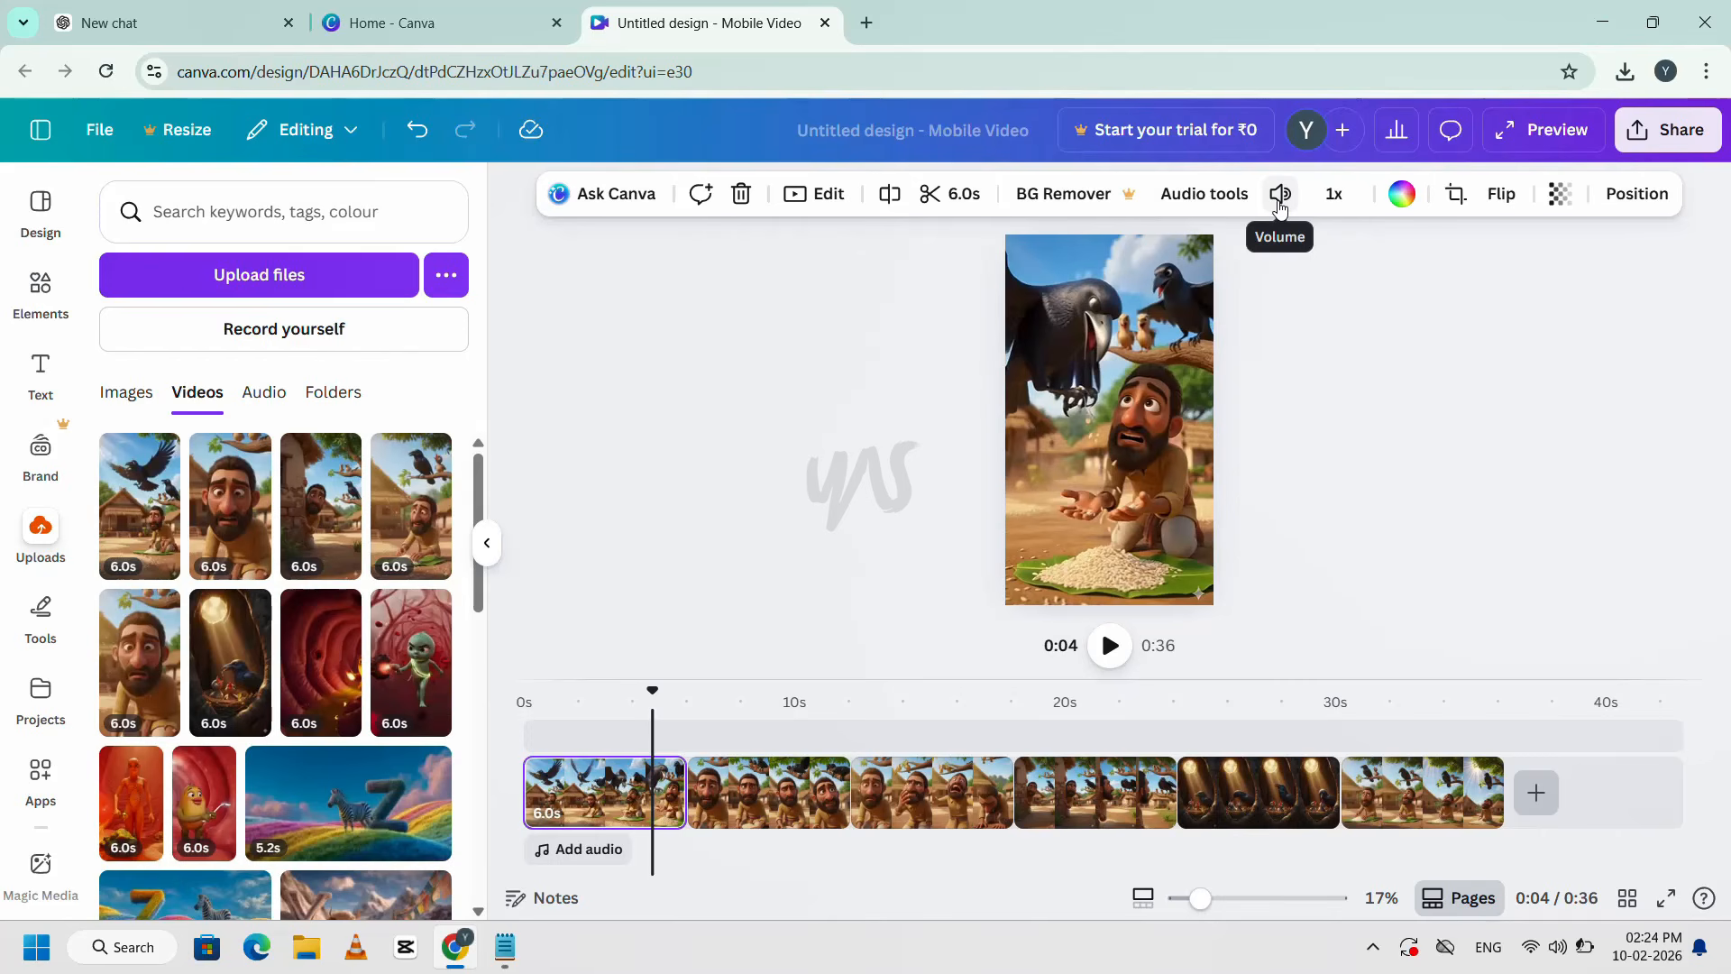
- Mute the story clips on the timeline, starting with the first clip and continuing with the second
left_click(1281, 209)
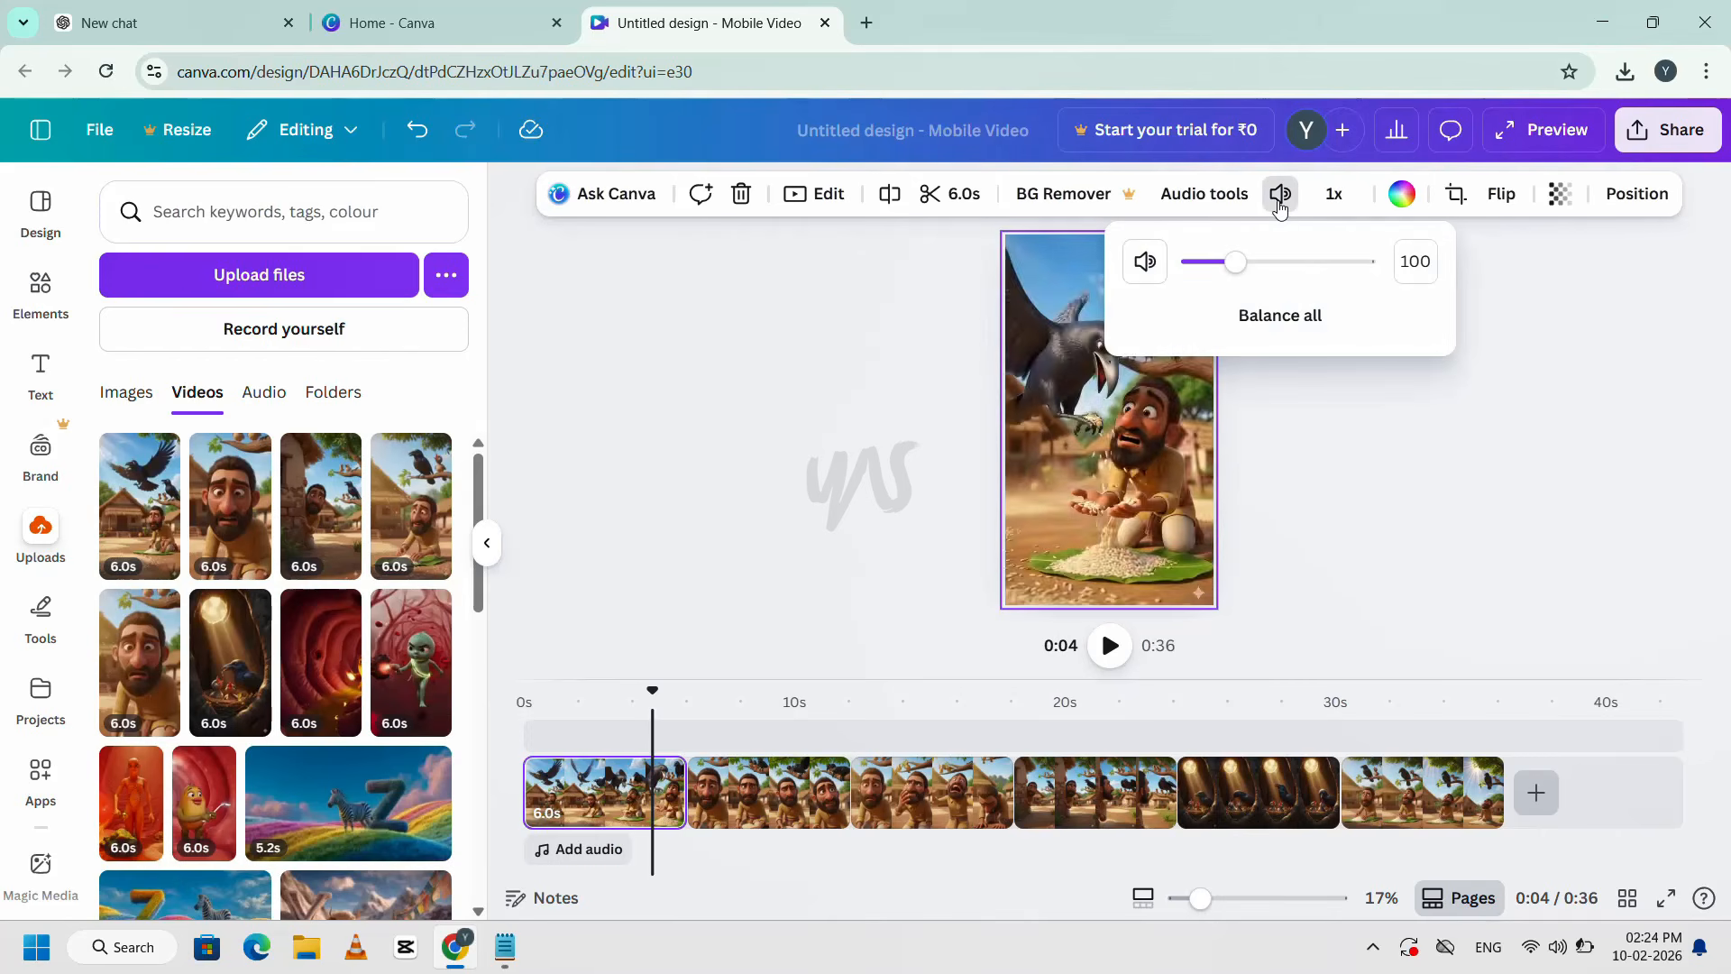
left_click(1147, 264)
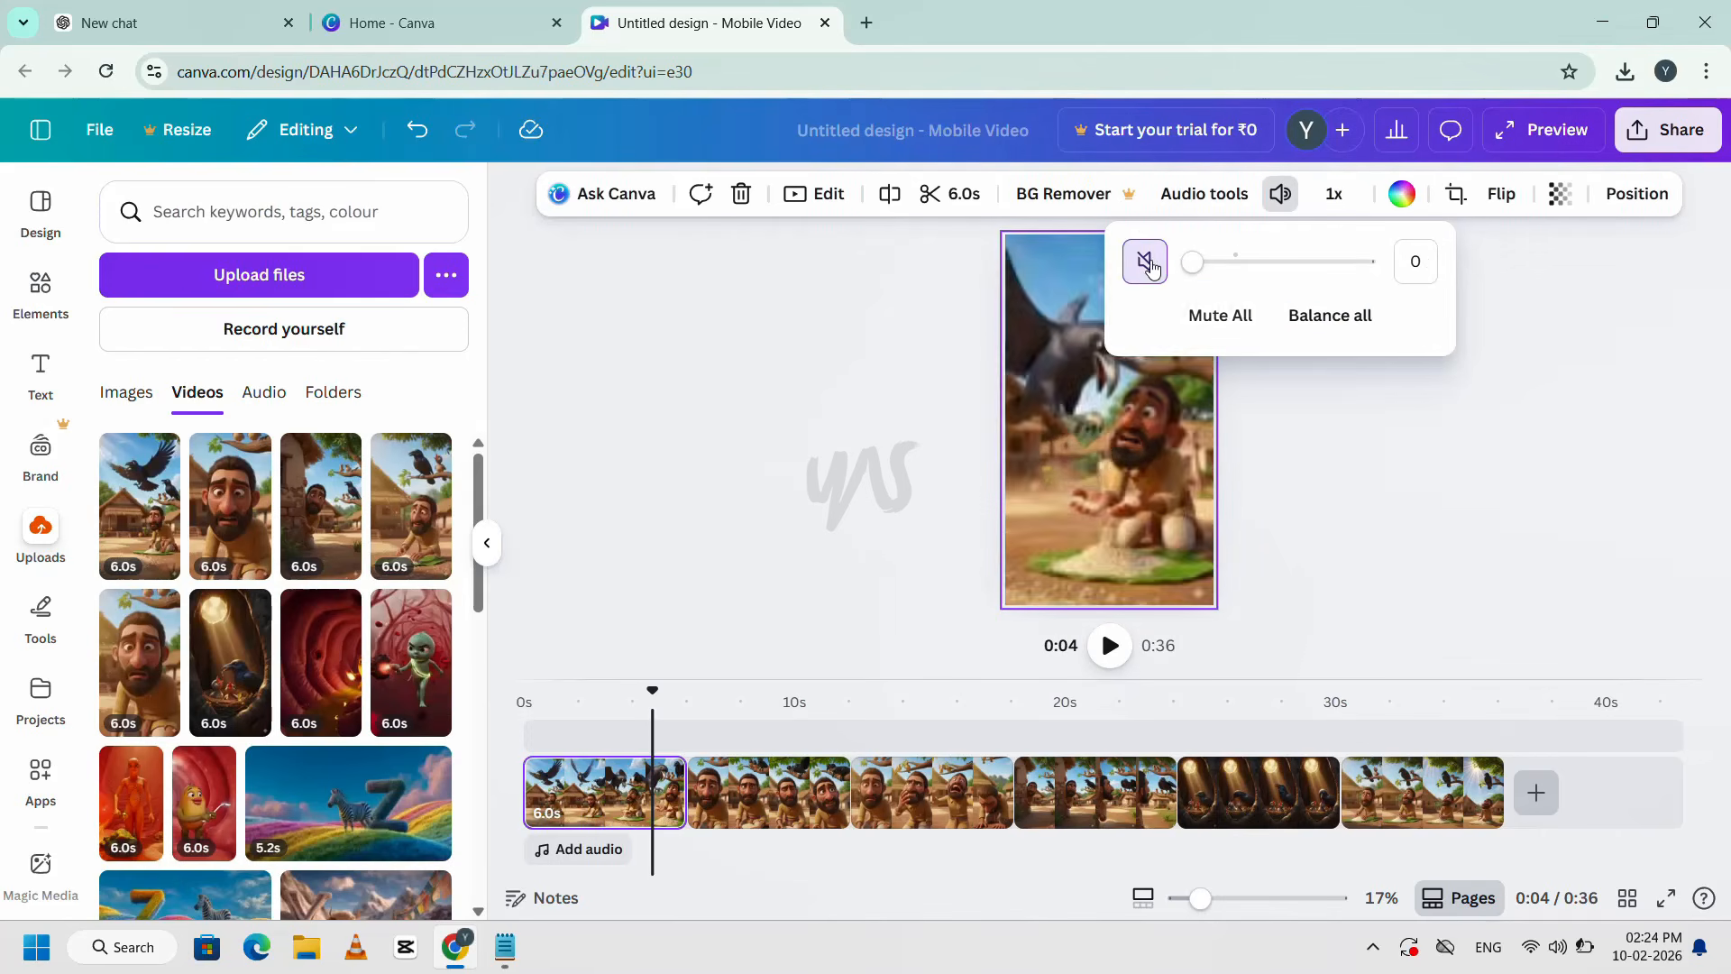
left_click(805, 778)
left_click(805, 778)
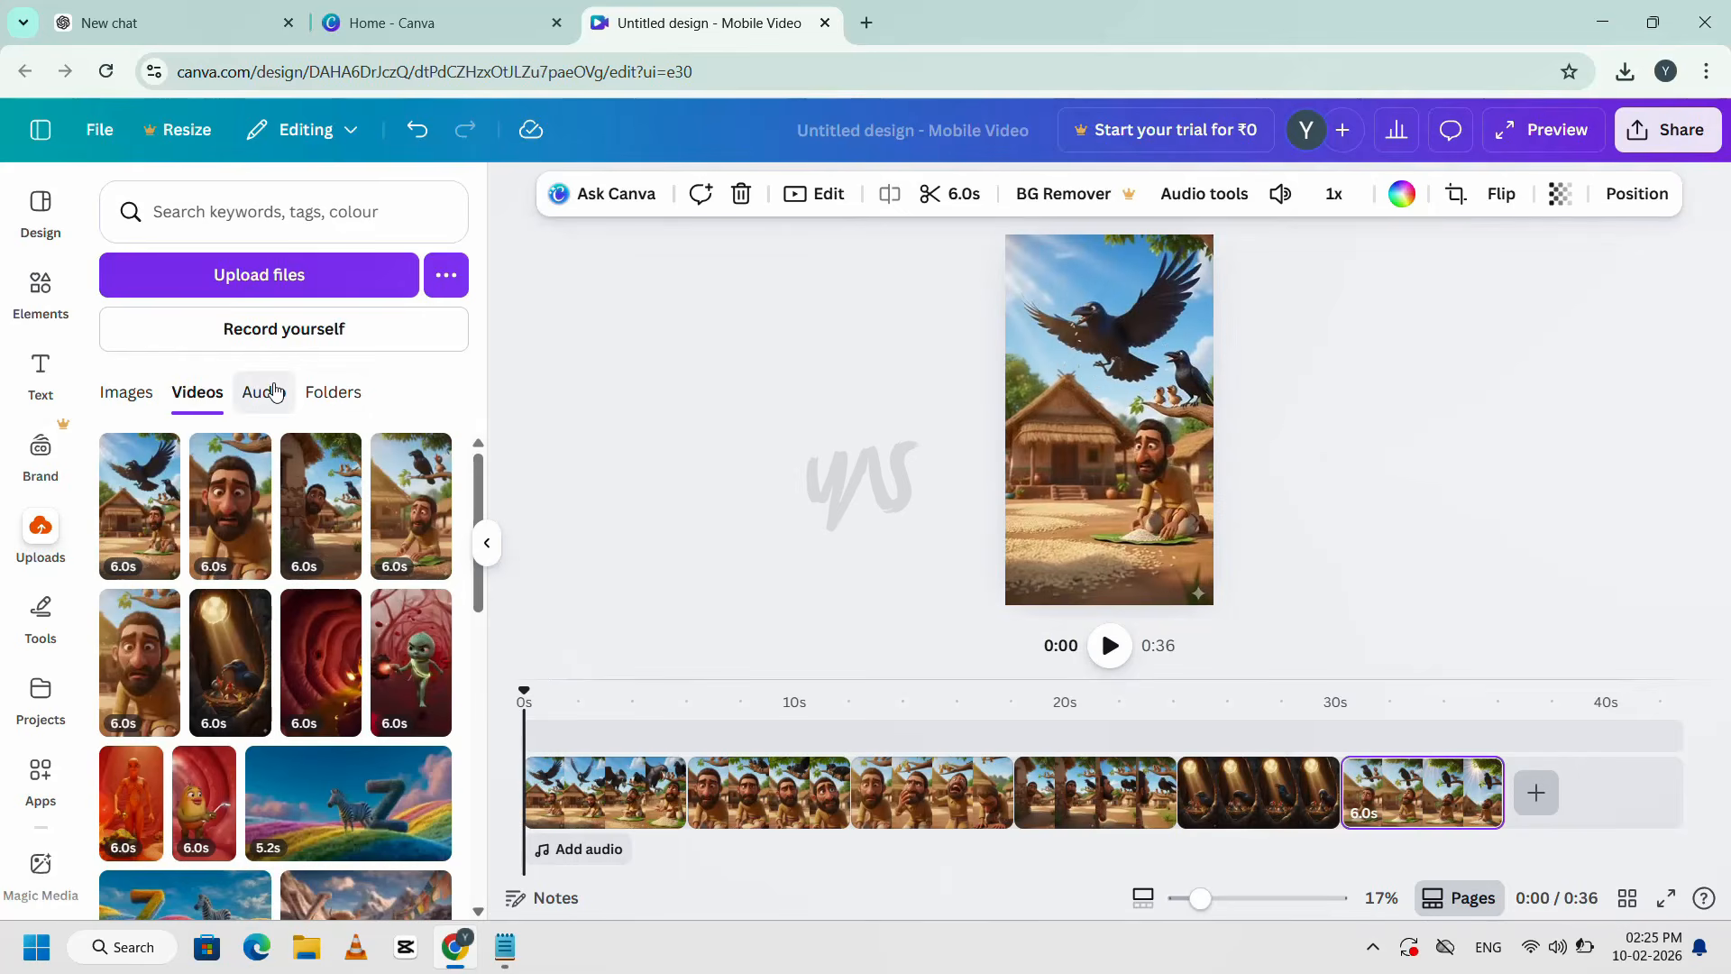
- Add the uploaded voiceover download (1).wav as the audio track beneath the clips and play back the merged video
left_click(275, 392)
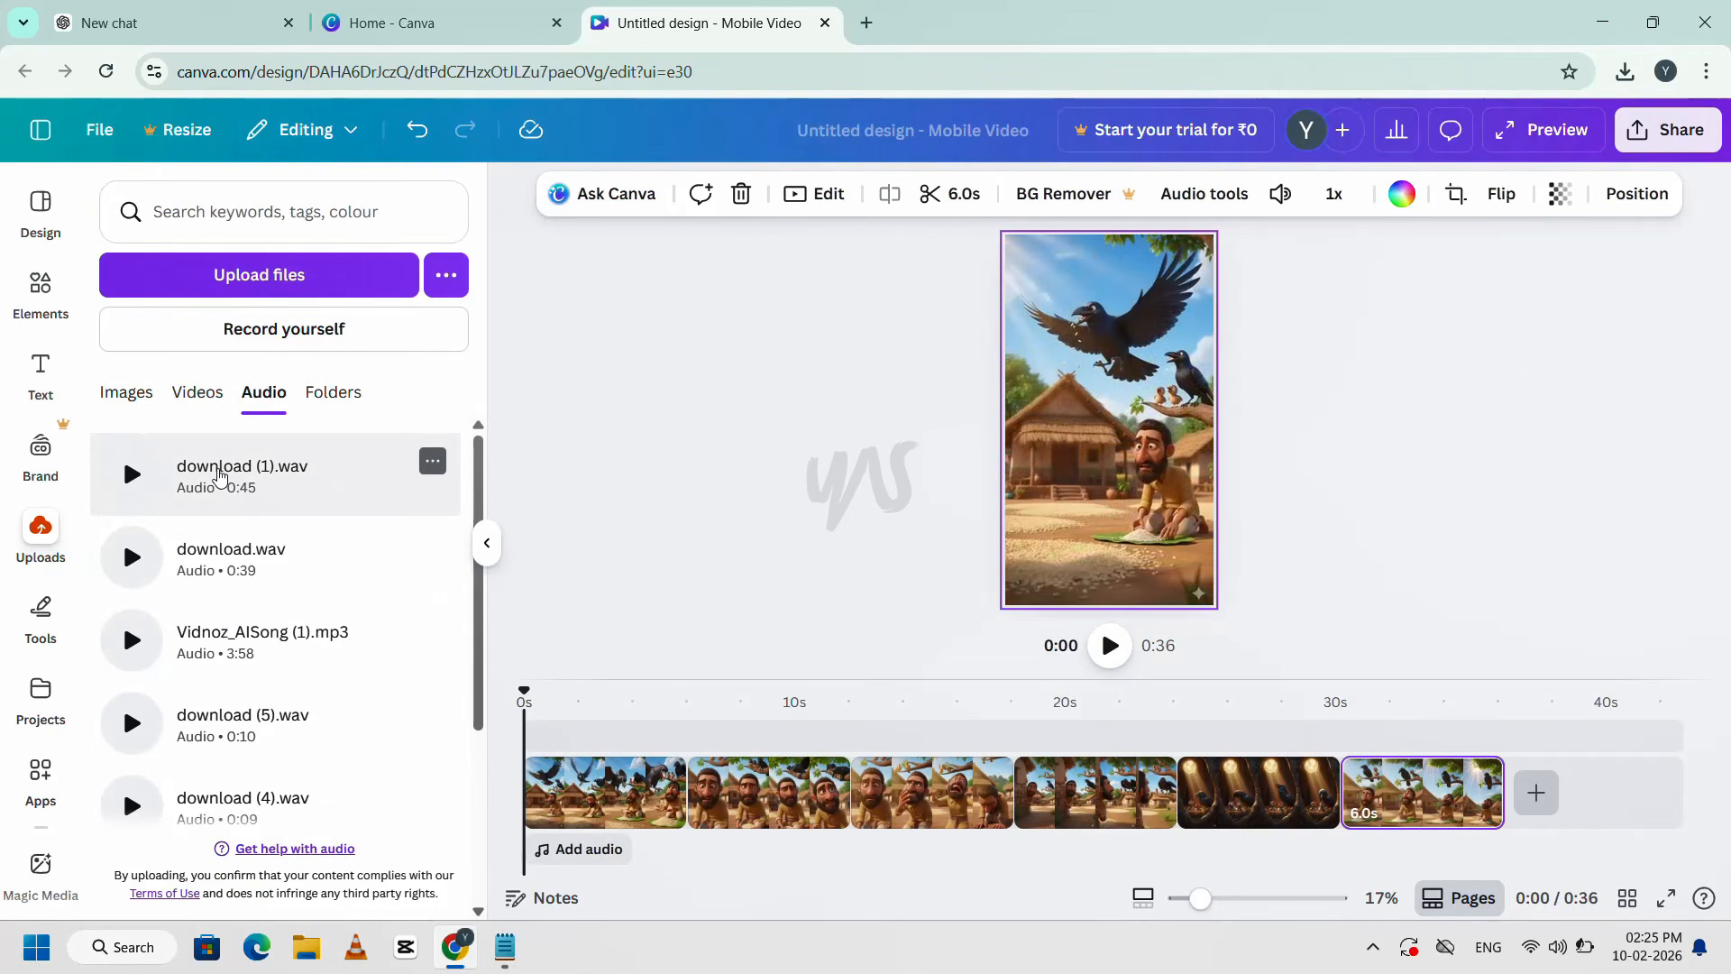
left_click(218, 469)
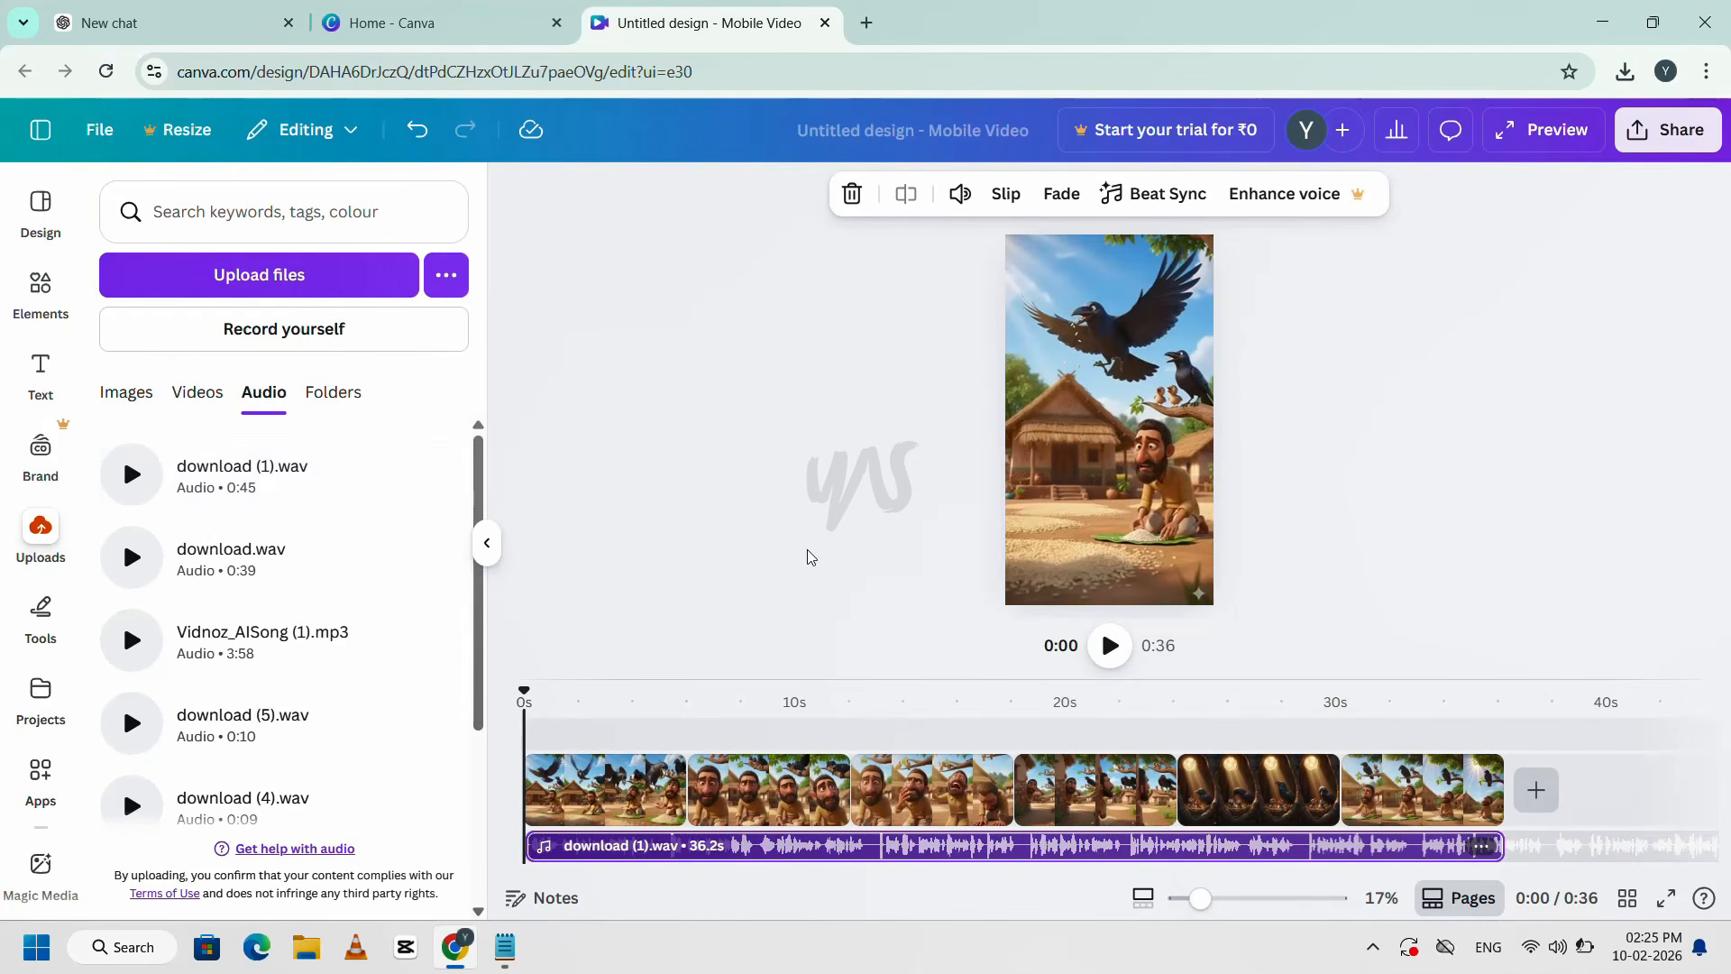
left_click(1108, 646)
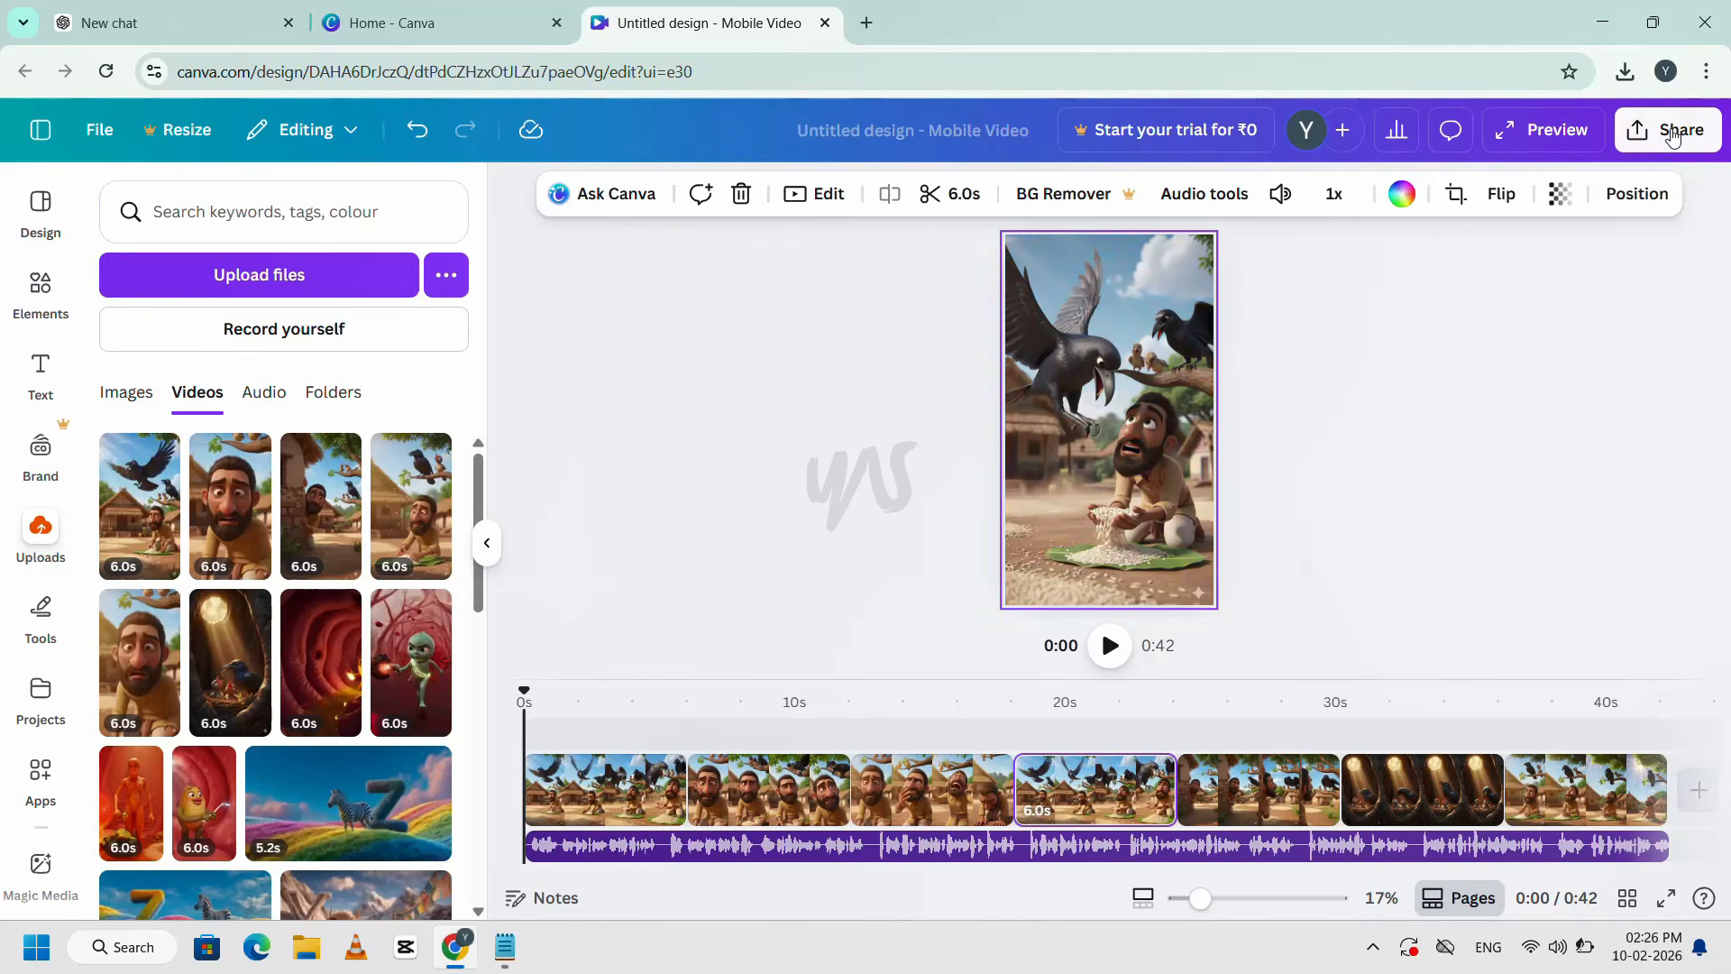
- Download the merged story design as an MP4 video in 1080p (HD) quality
left_click(1673, 133)
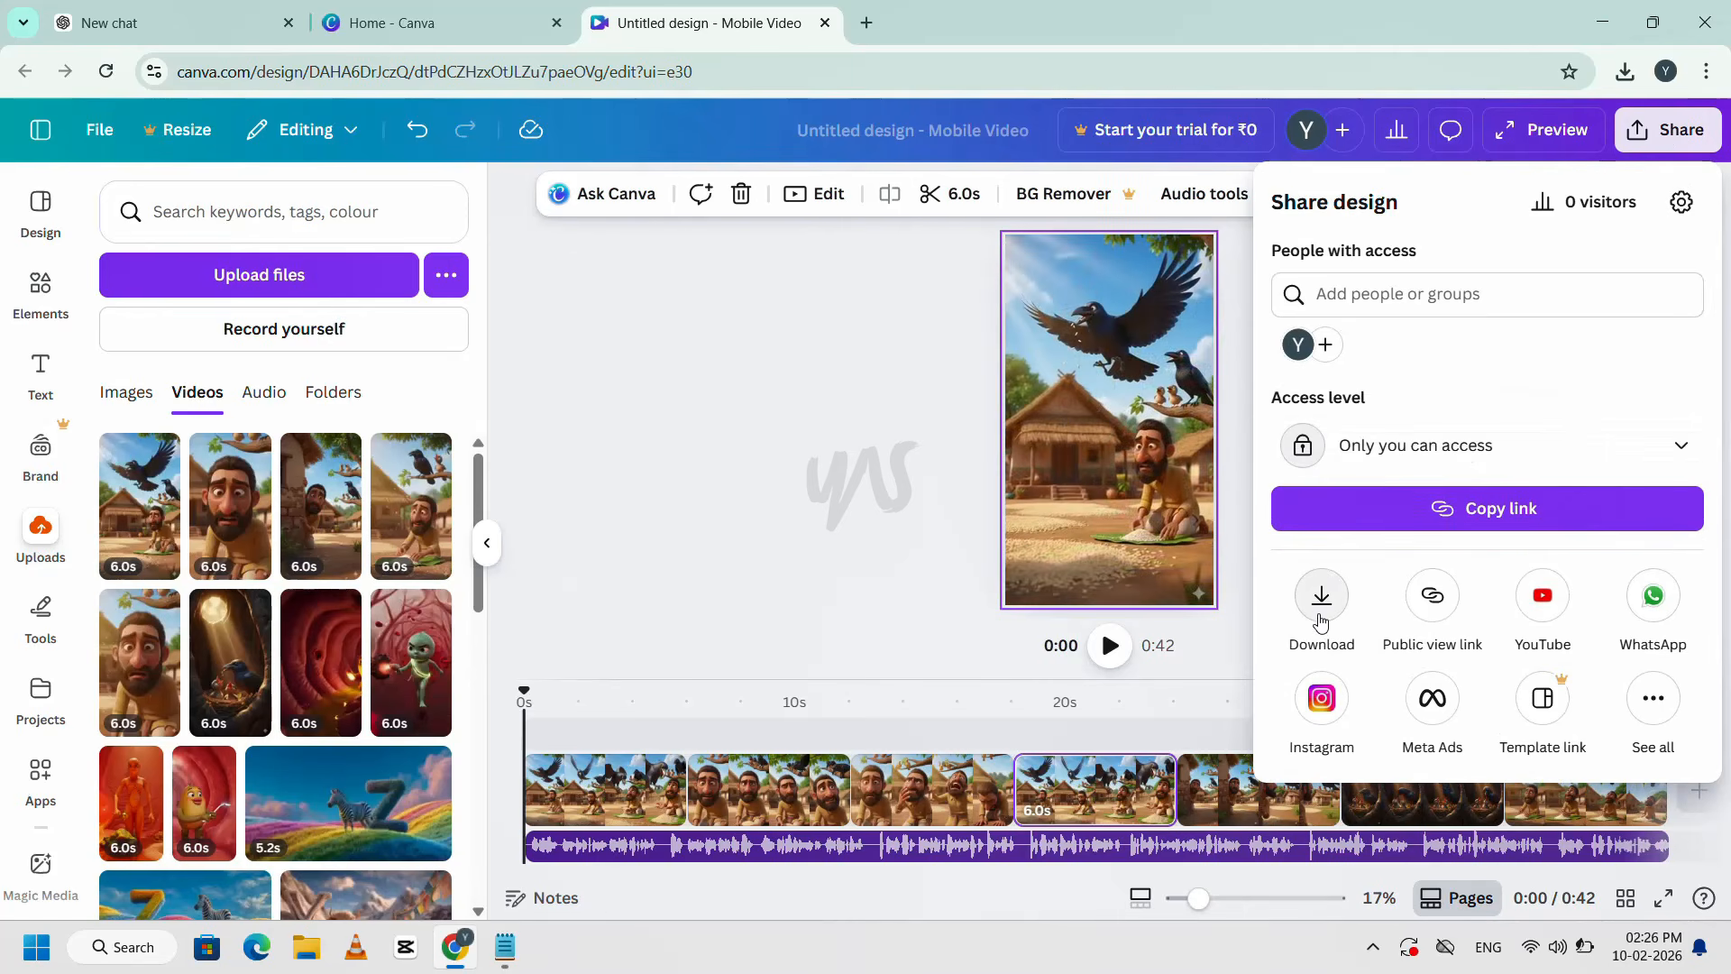
left_click(1321, 606)
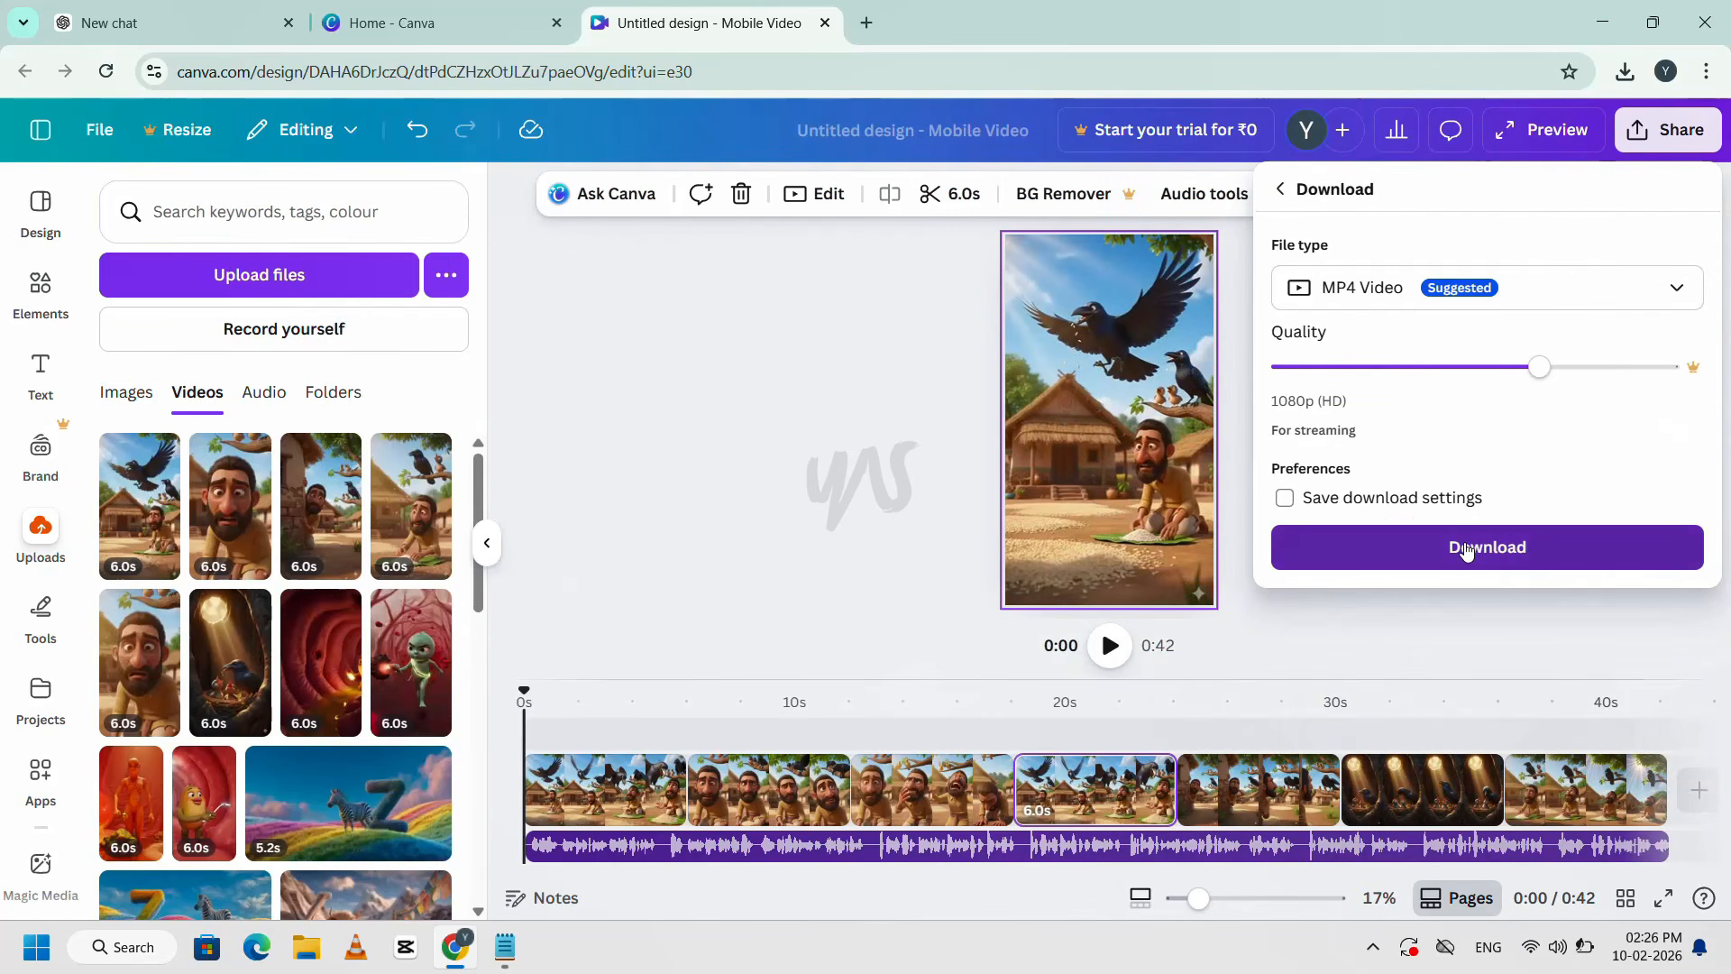
left_click(1467, 548)
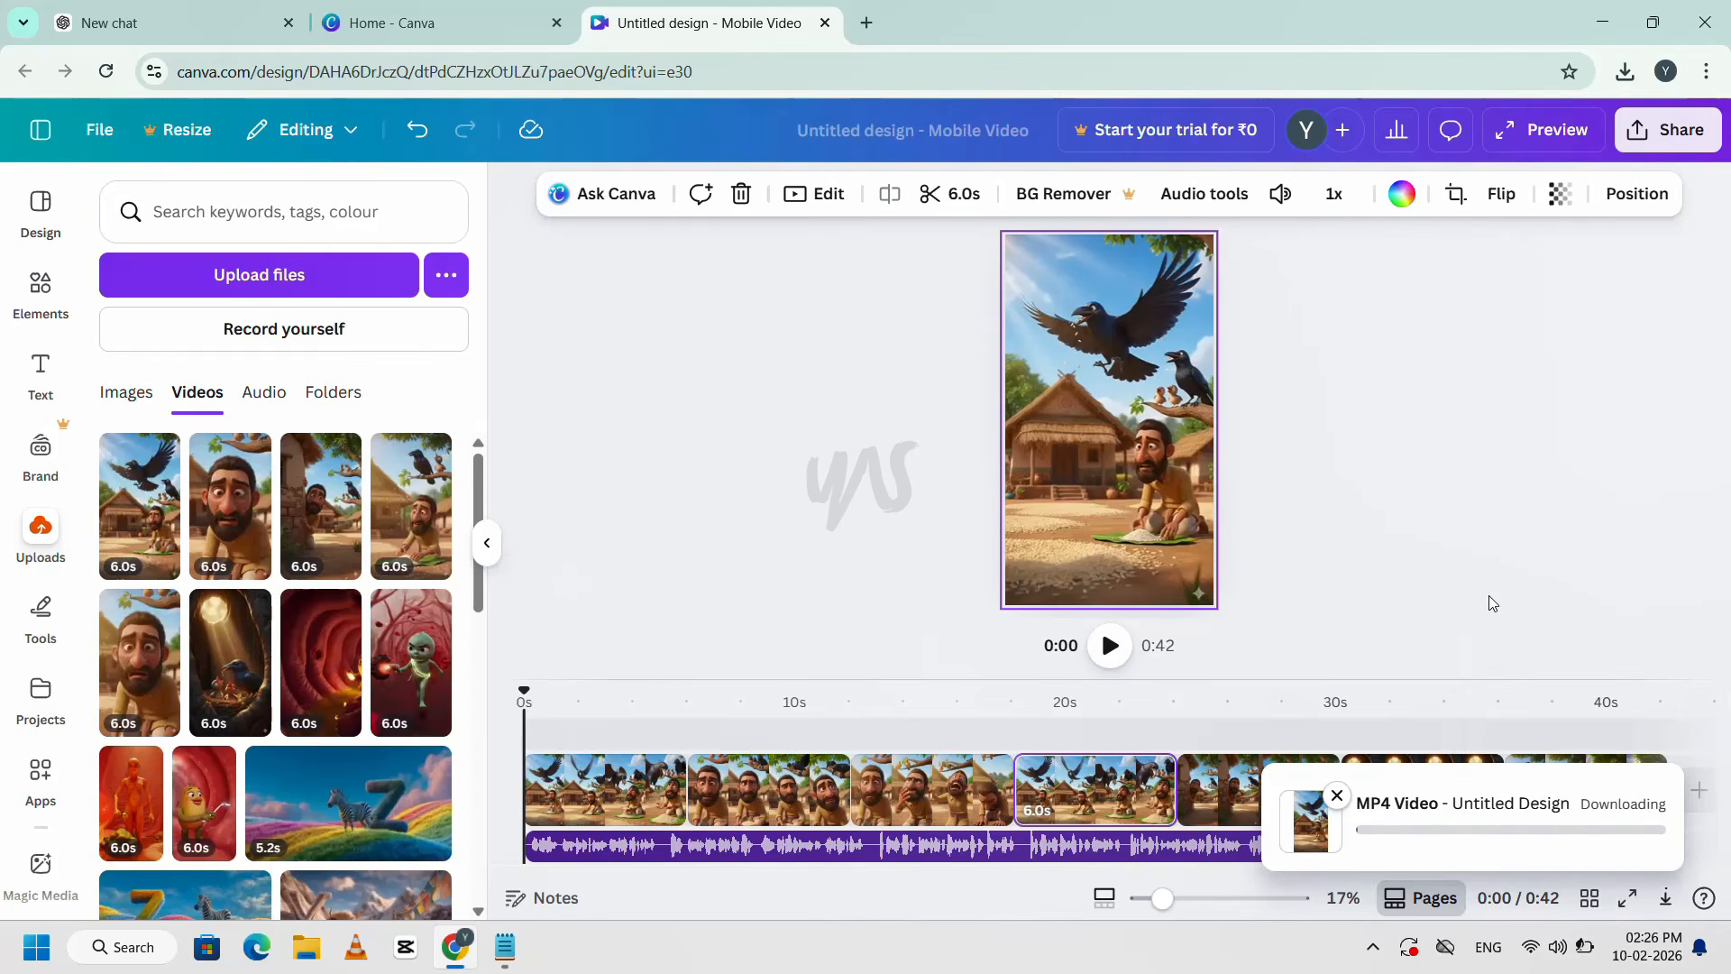
- Switch to the Notepad checklist, copy the green check mark after "7.Merge Video and Voiceover", and minimize the open windows
key("alt+Tab")
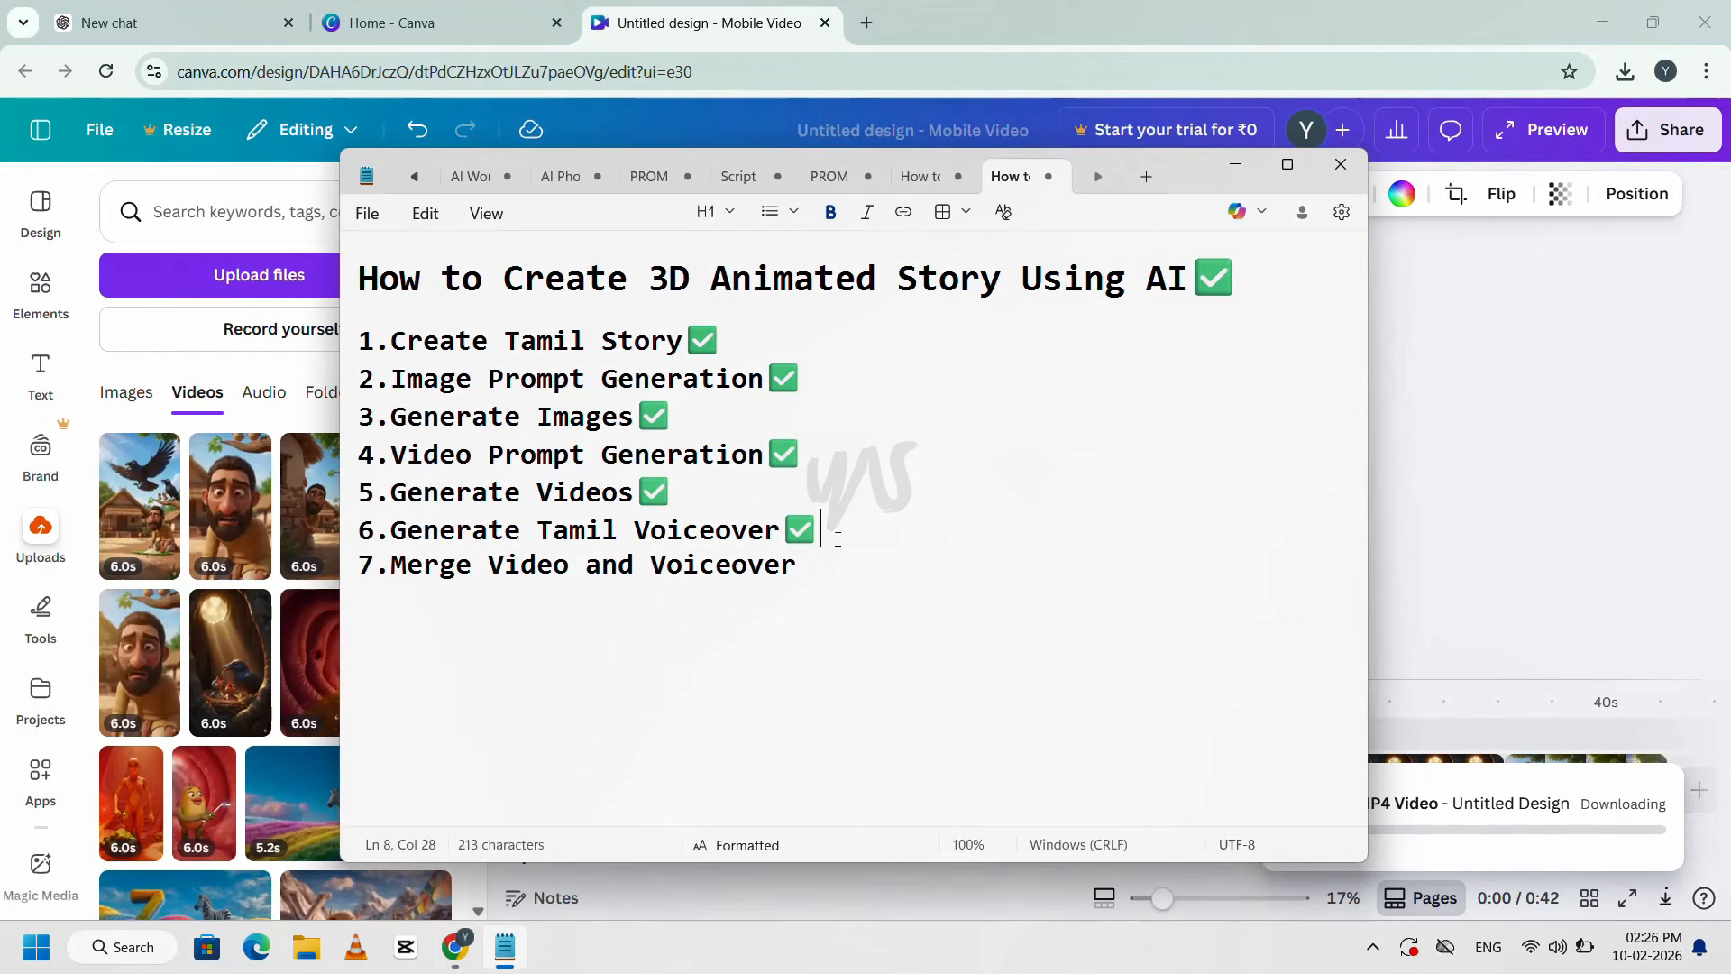
left_click_drag(837, 540, 791, 532)
key("ctrl+c")
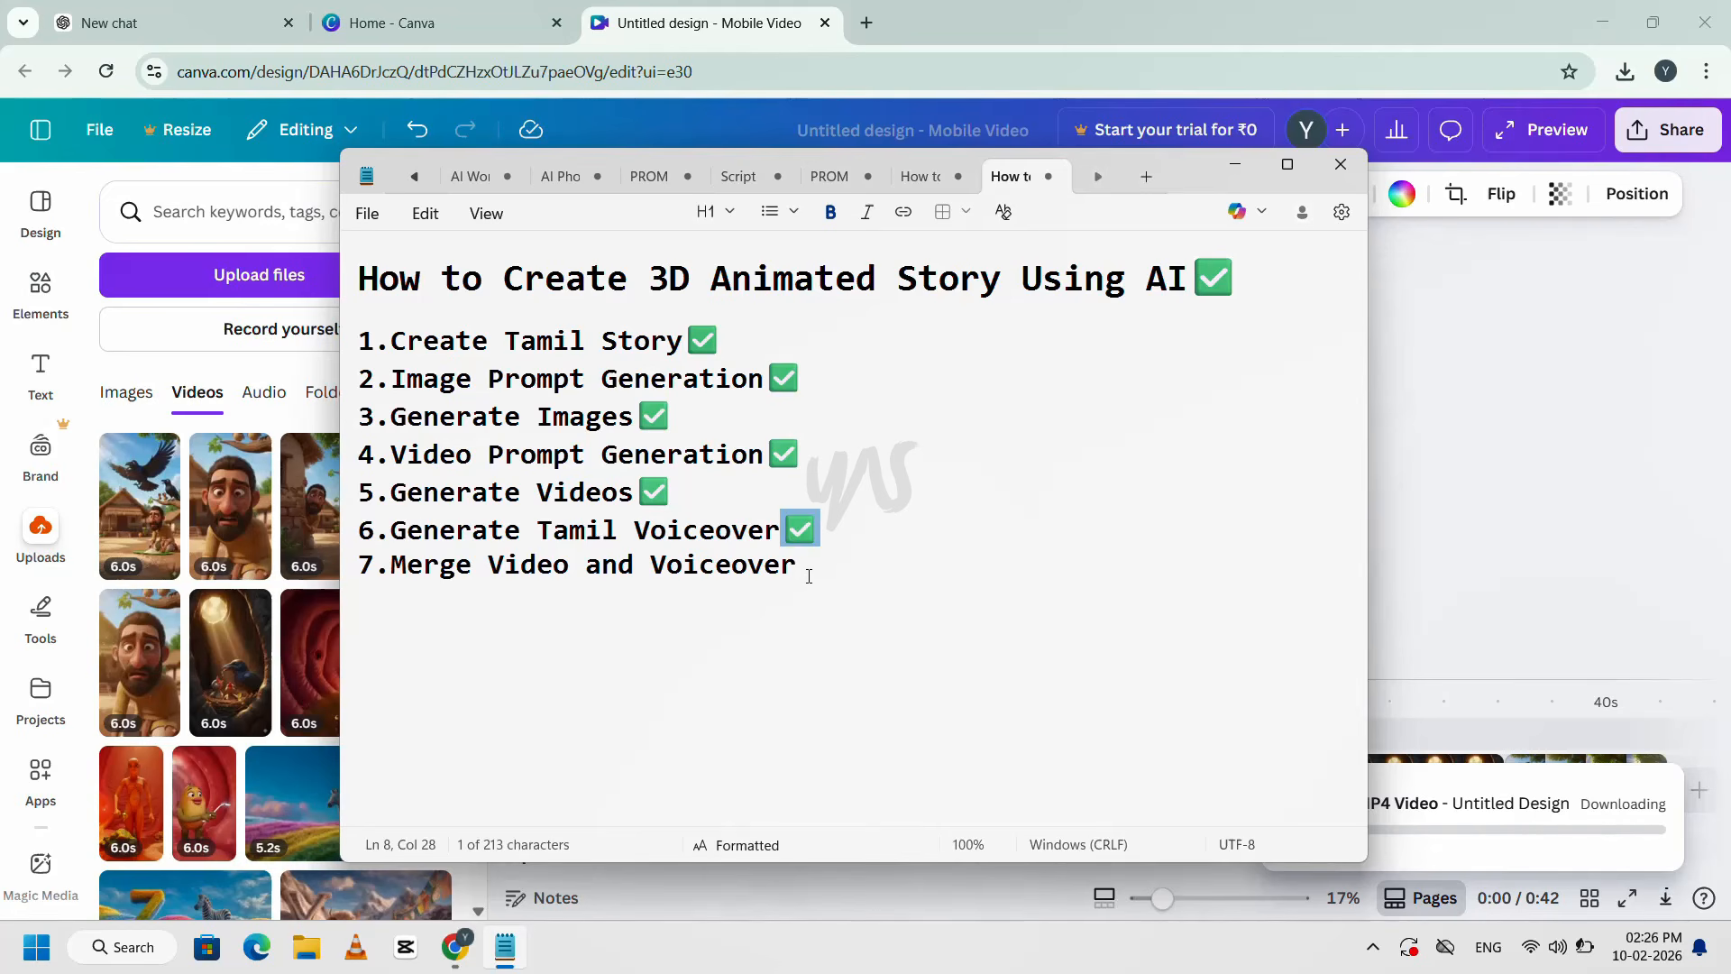
left_click(807, 568)
key("ctrl+v")
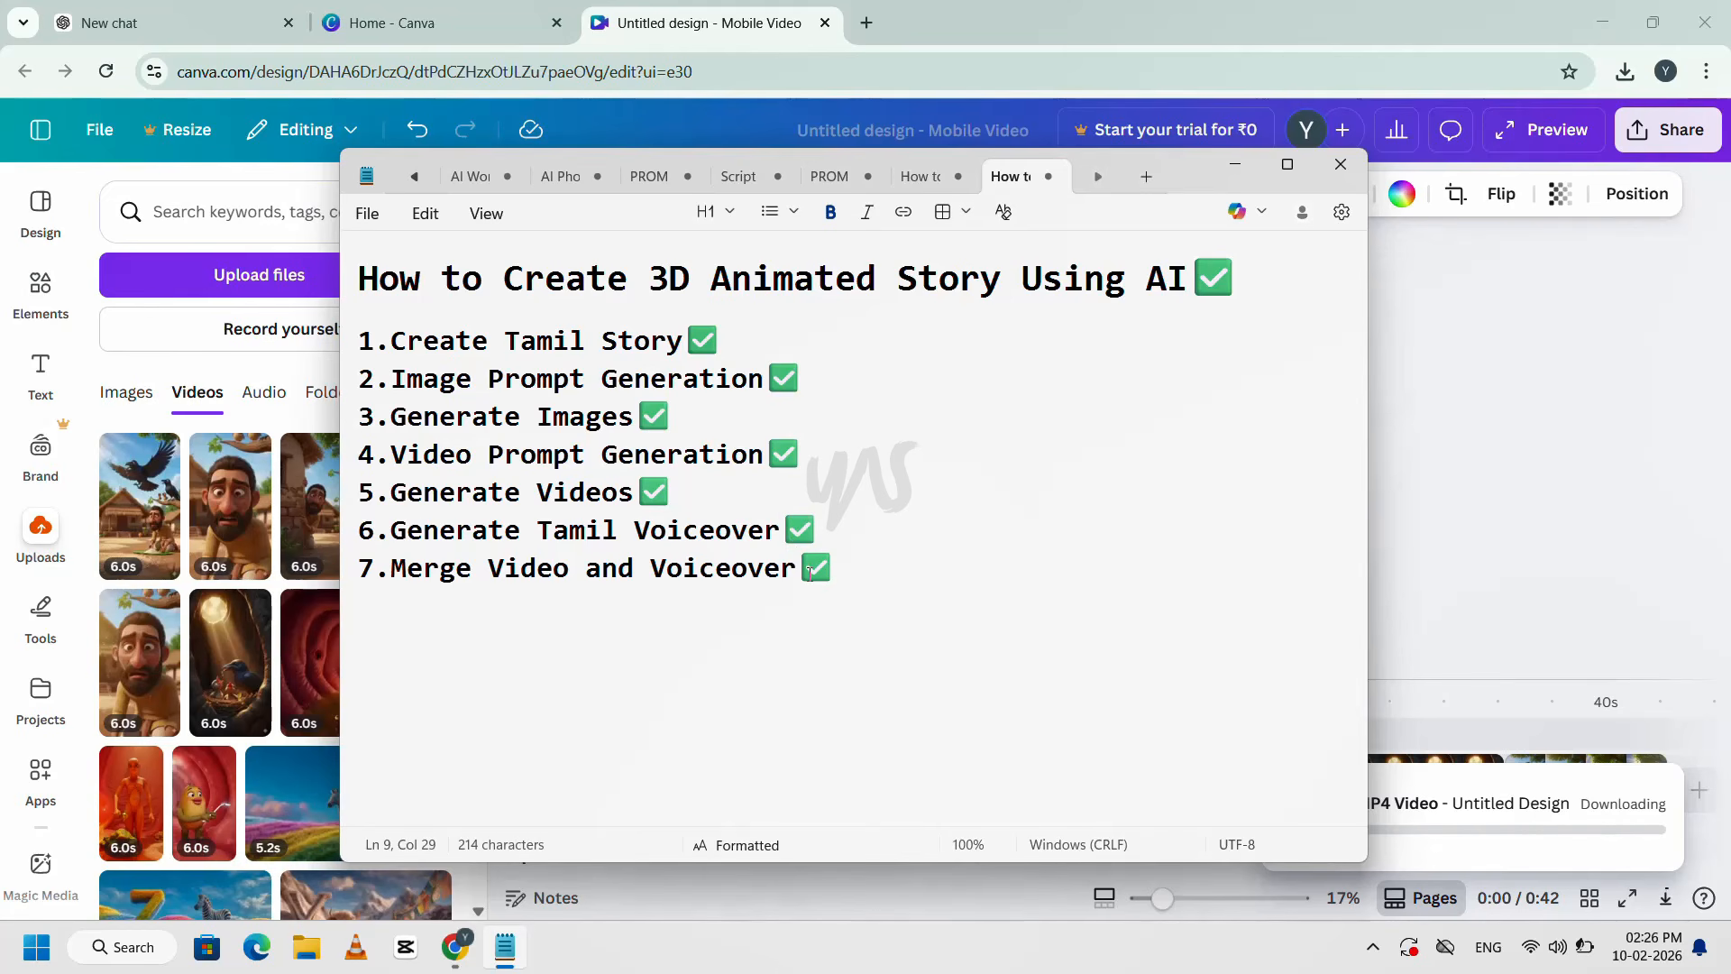
left_click(1235, 165)
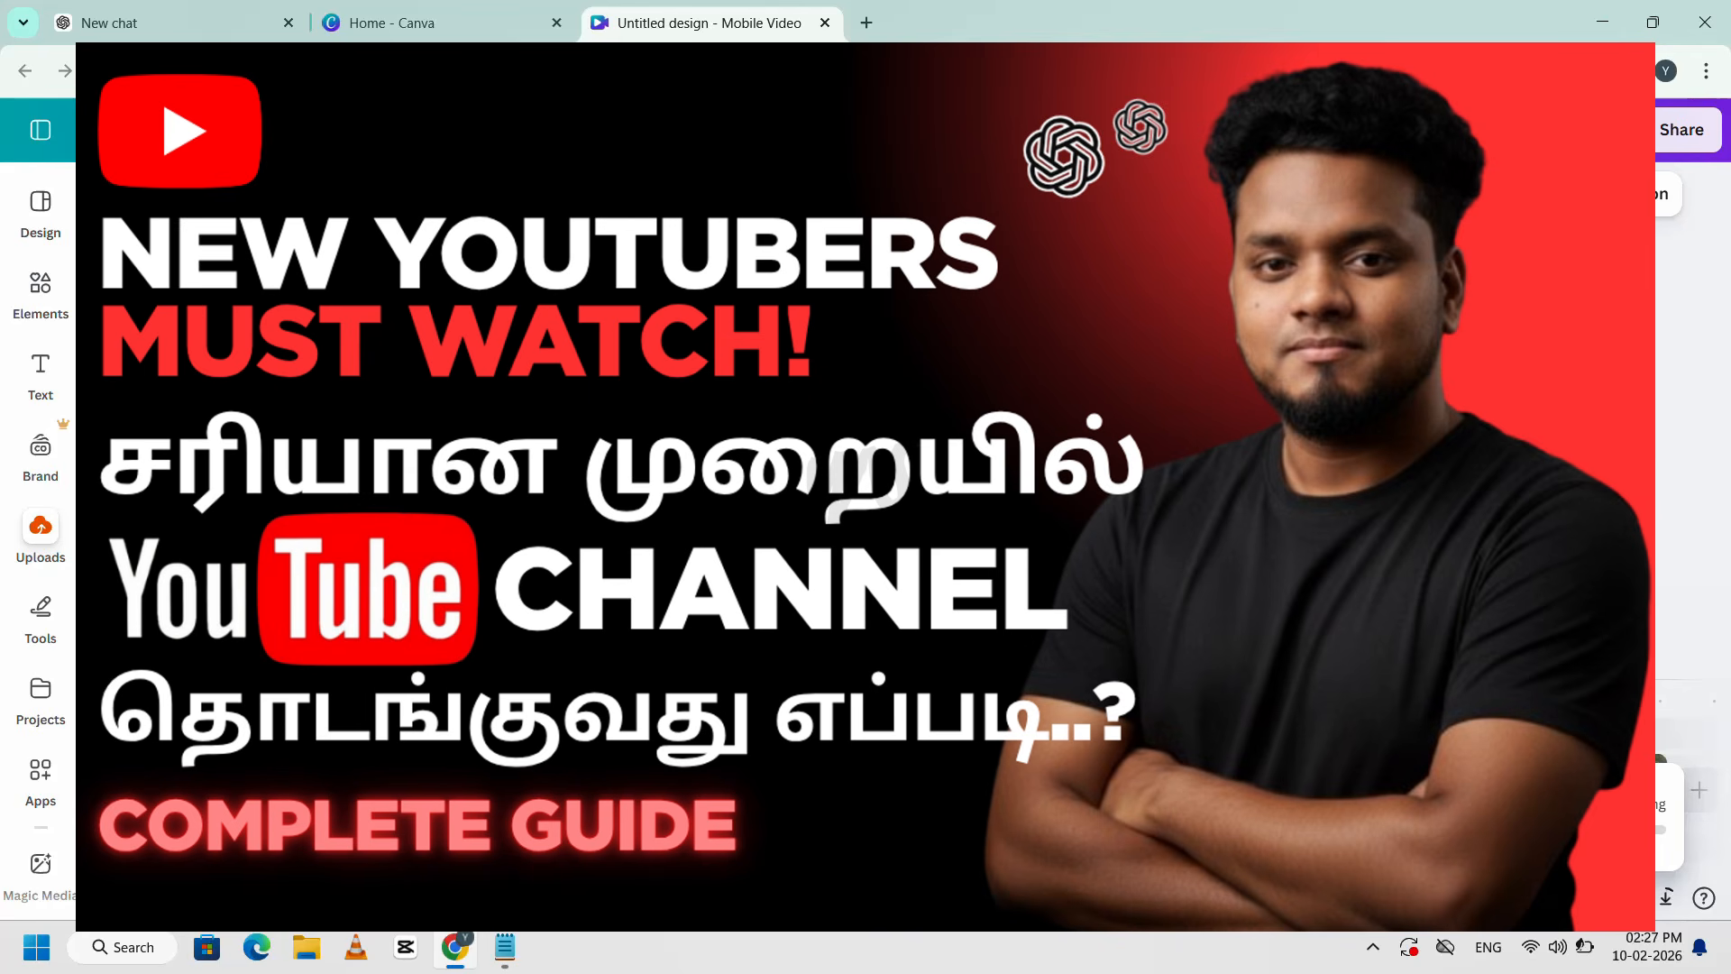
left_click(1615, 14)
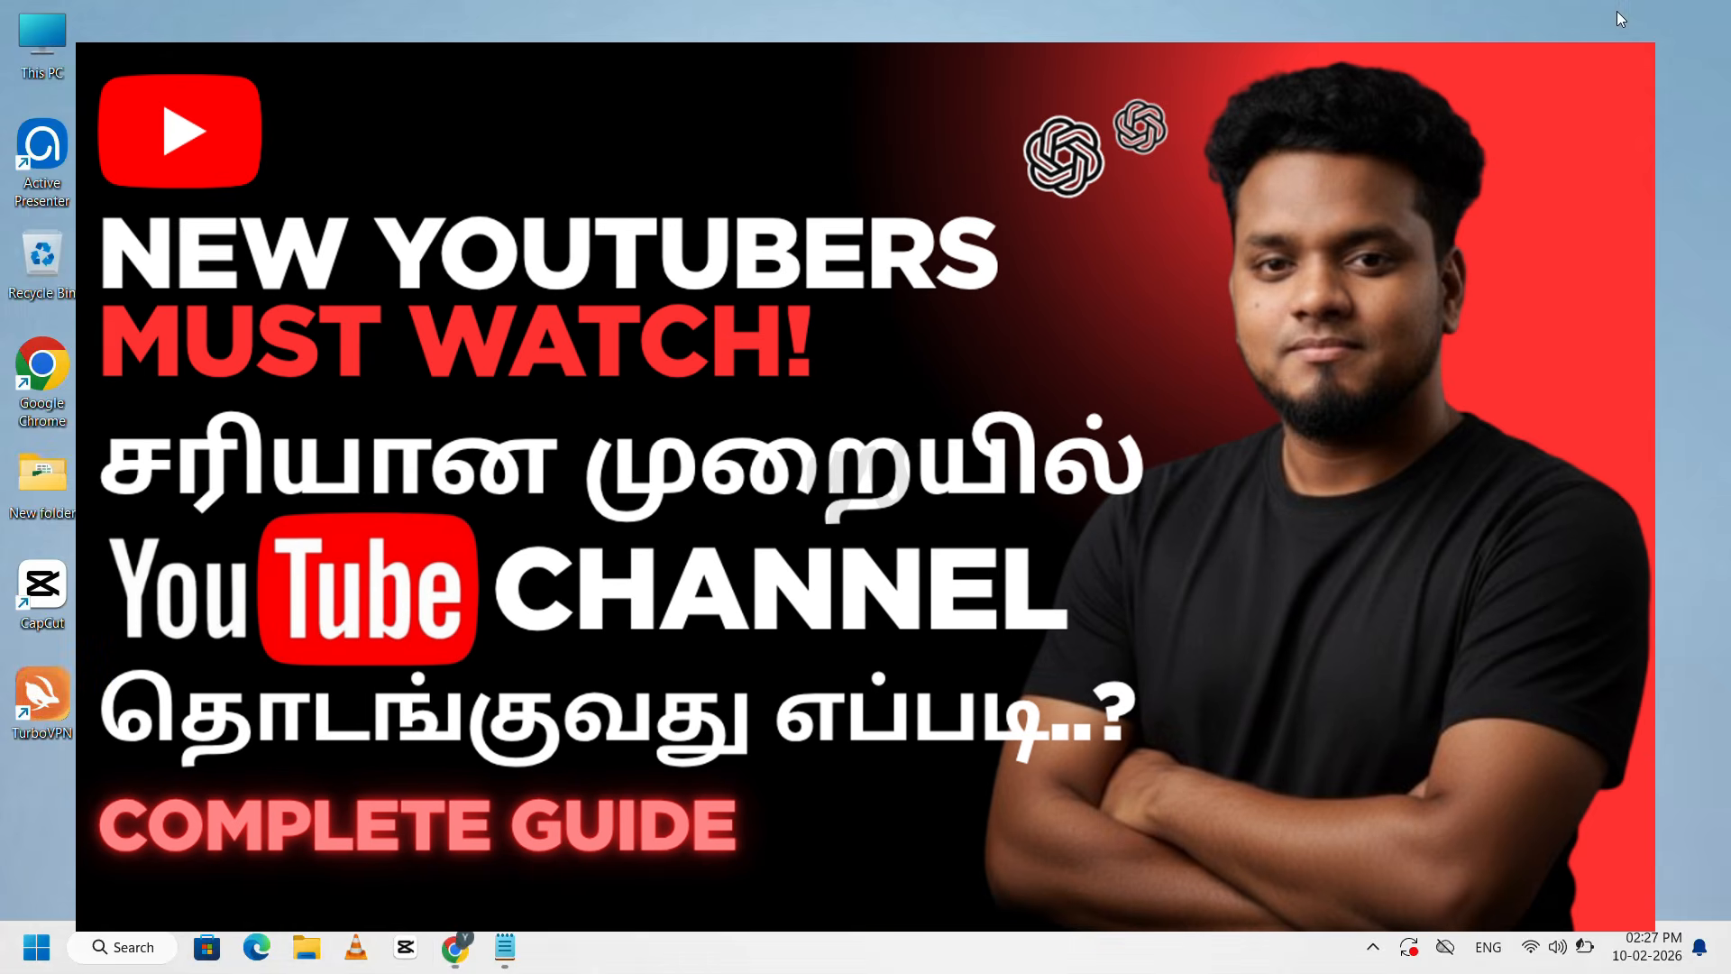